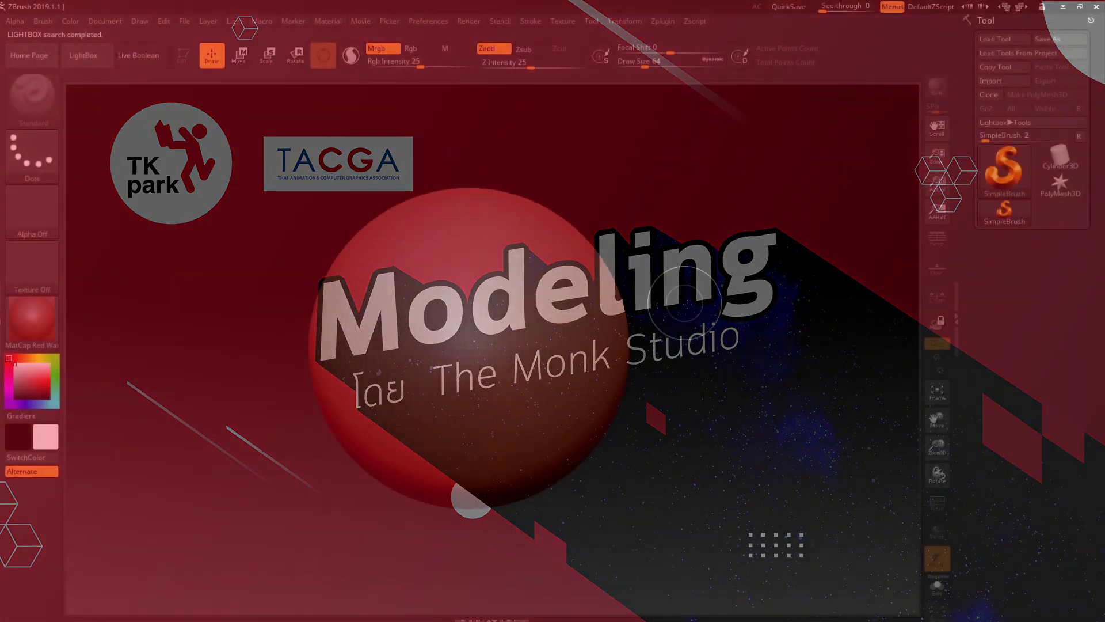
- Clear the canvas and draw an editable Sphere3D at the canvas centre
key("ctrl+n")
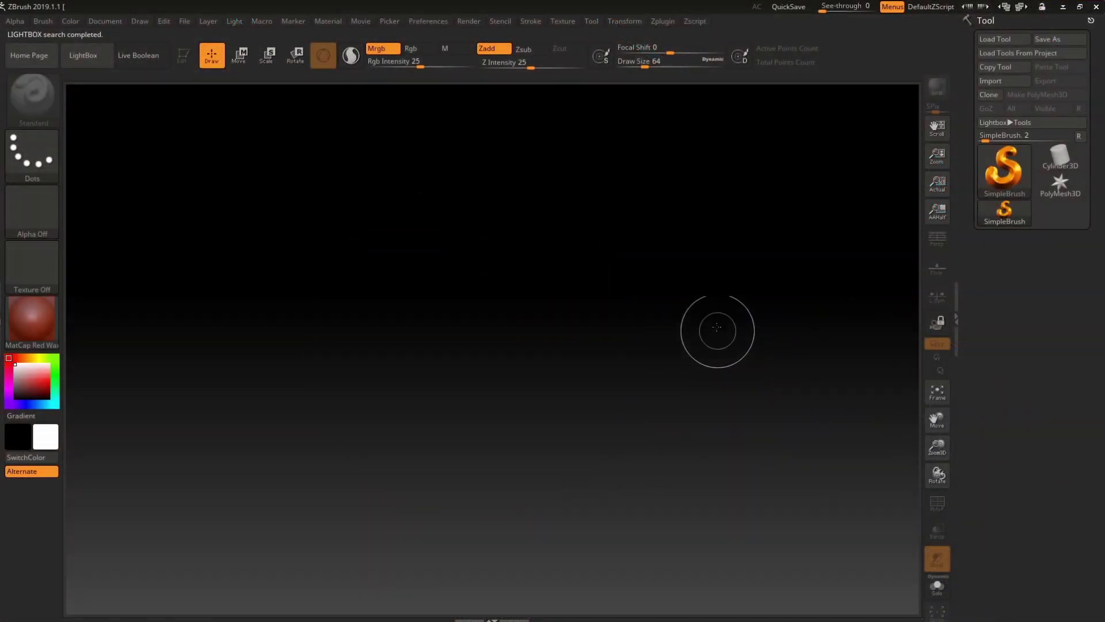
left_click(1006, 168)
left_click(431, 225)
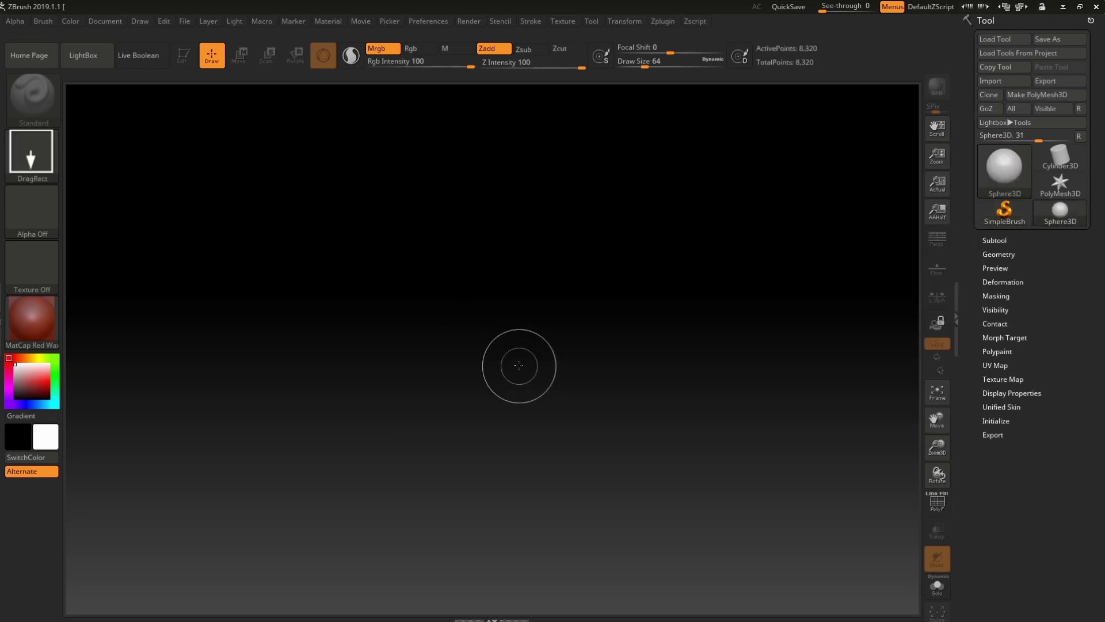
left_click_drag(517, 362, 575, 403)
left_click(183, 54)
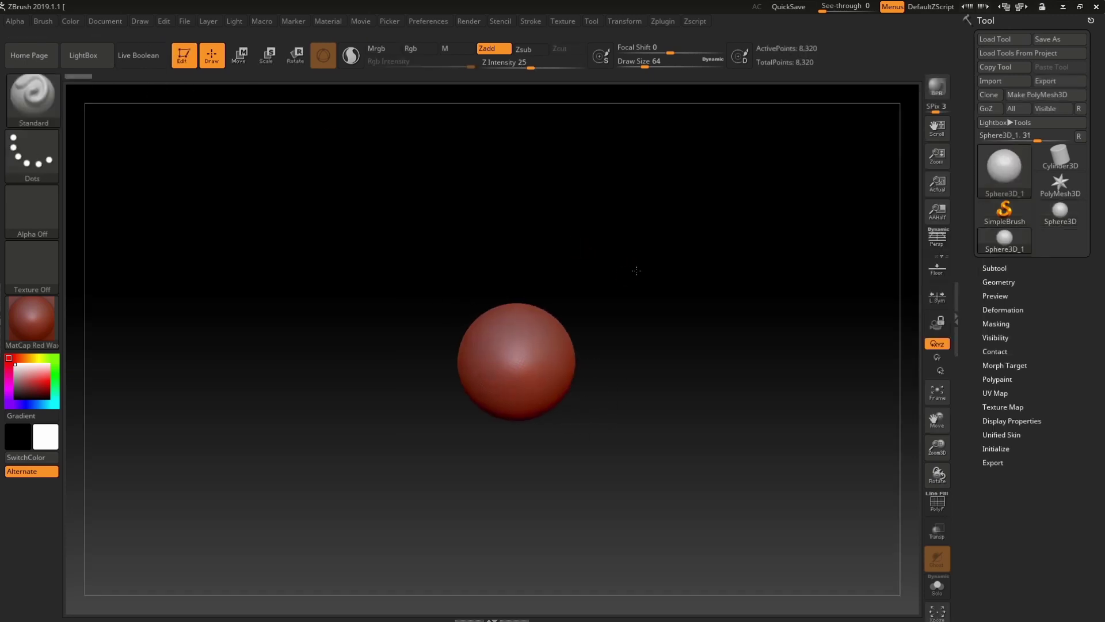
- Enlarge and frame the sphere so it fills the middle of the view
mouse_move(644, 267)
left_mouse_down("alt")
mouse_move(955, 151)
mouse_move(668, 239)
left_mouse_up("alt")
key("f")
left_click_drag(719, 312, 698, 280)
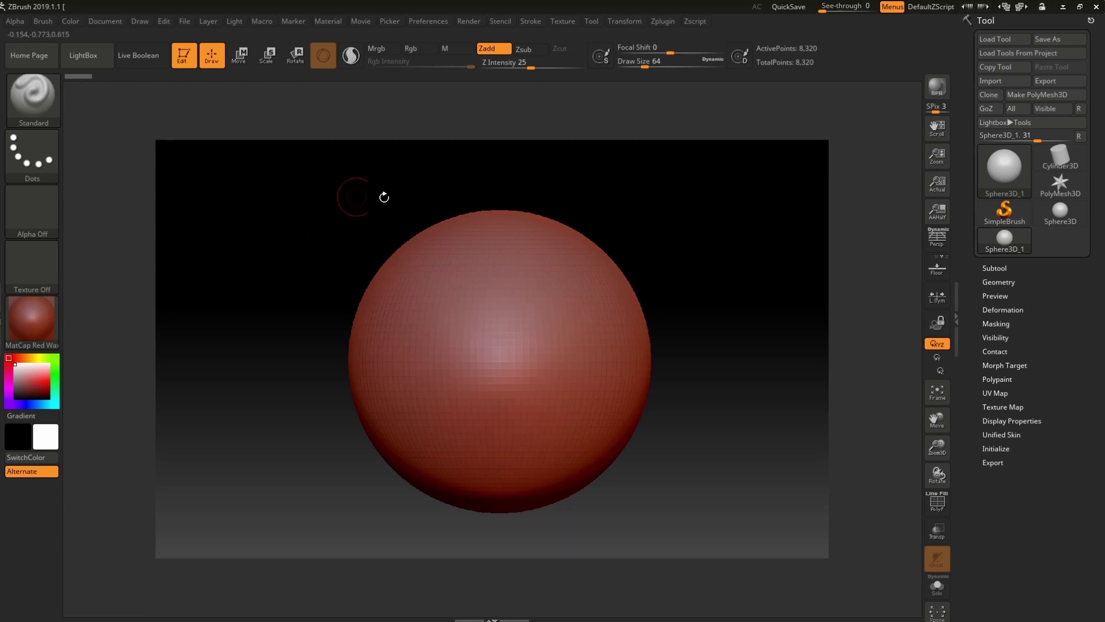
left_click_drag(688, 217, 493, 263, "alt")
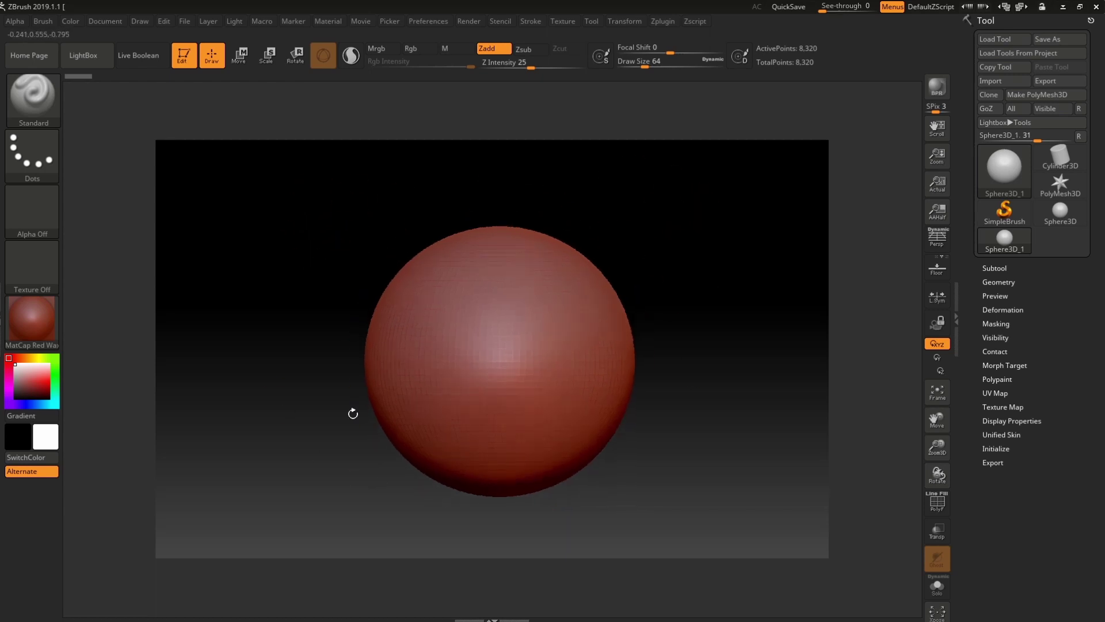
left_click_drag(649, 253, 647, 242, "alt")
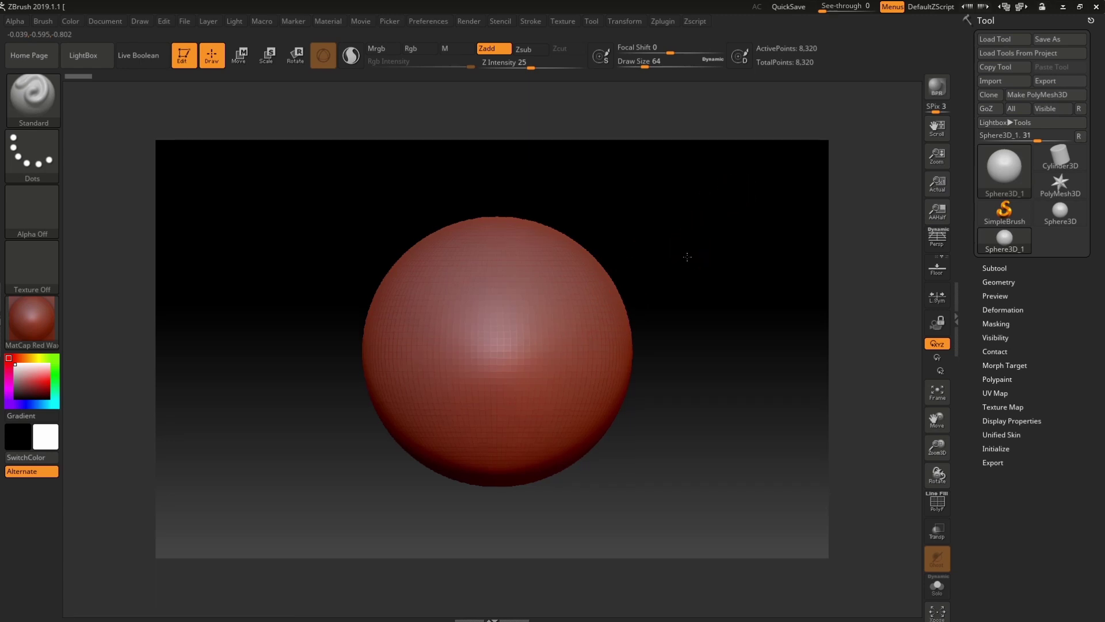
- Set the background gradient Range to 0 for flat grey and save as Startup Doc
scroll(633, 230, "up", 1)
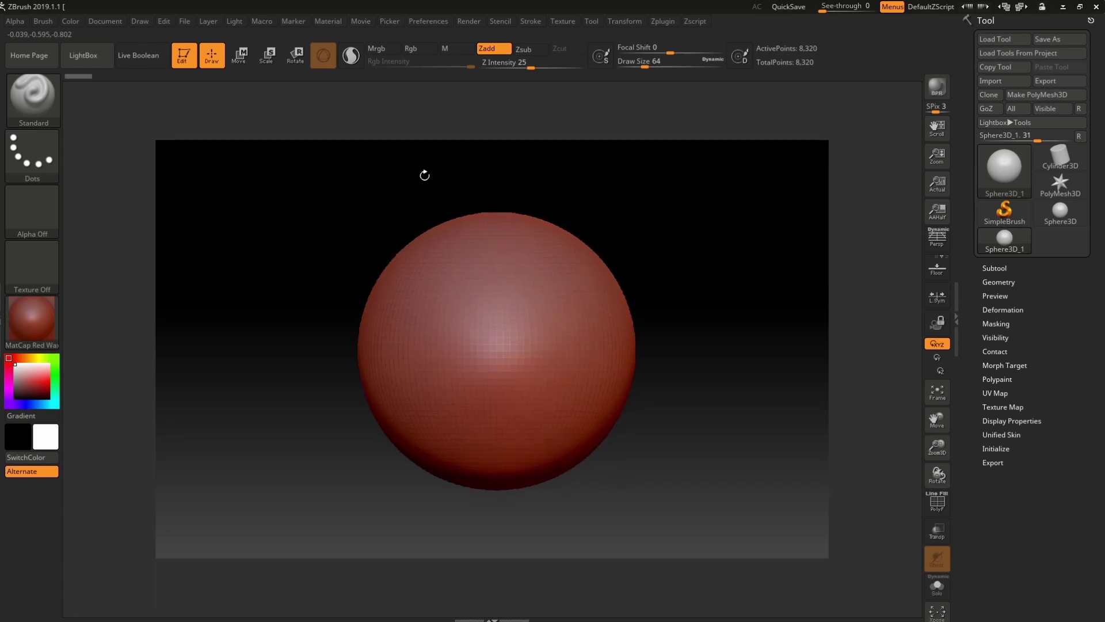
left_click(101, 23)
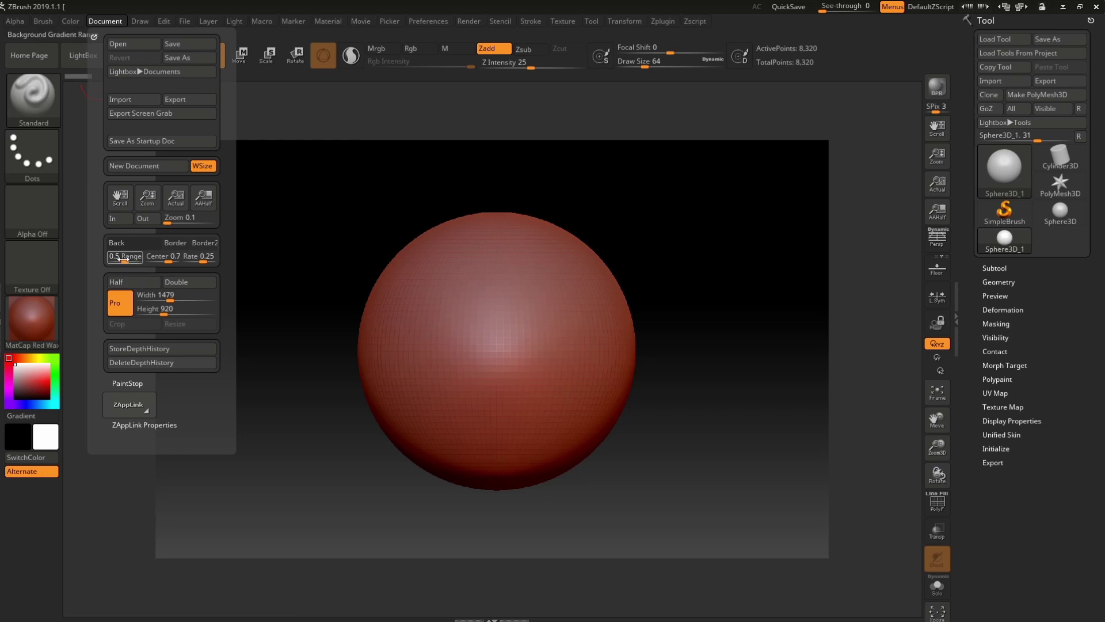
mouse_move(120, 259)
left_mouse_down()
mouse_move(107, 259)
mouse_move(199, 412)
mouse_move(211, 409)
left_mouse_up()
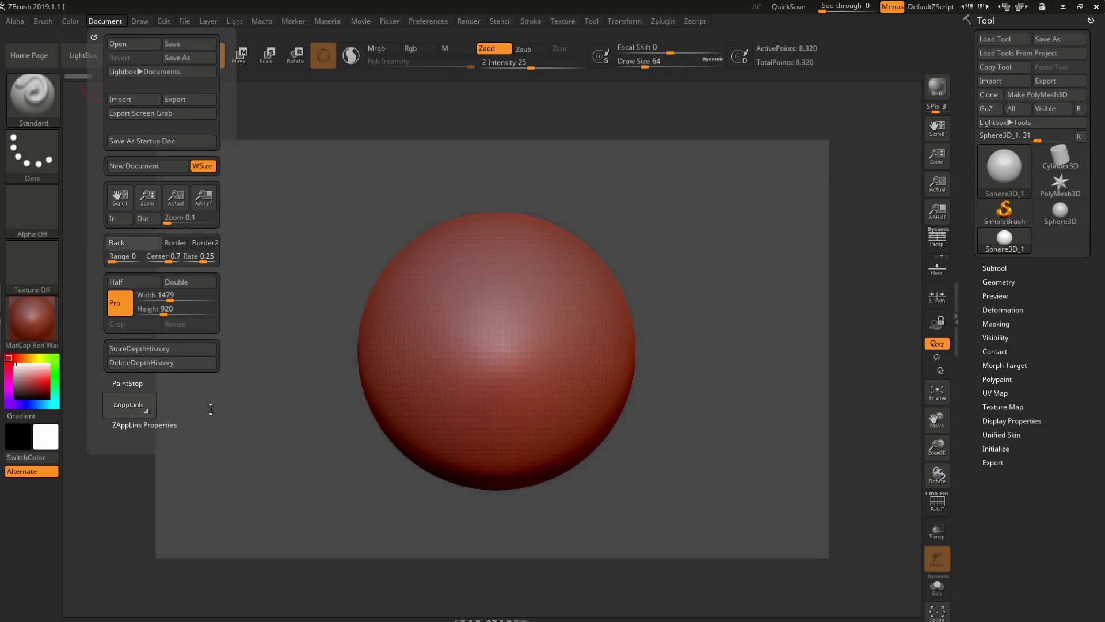
left_click(151, 141)
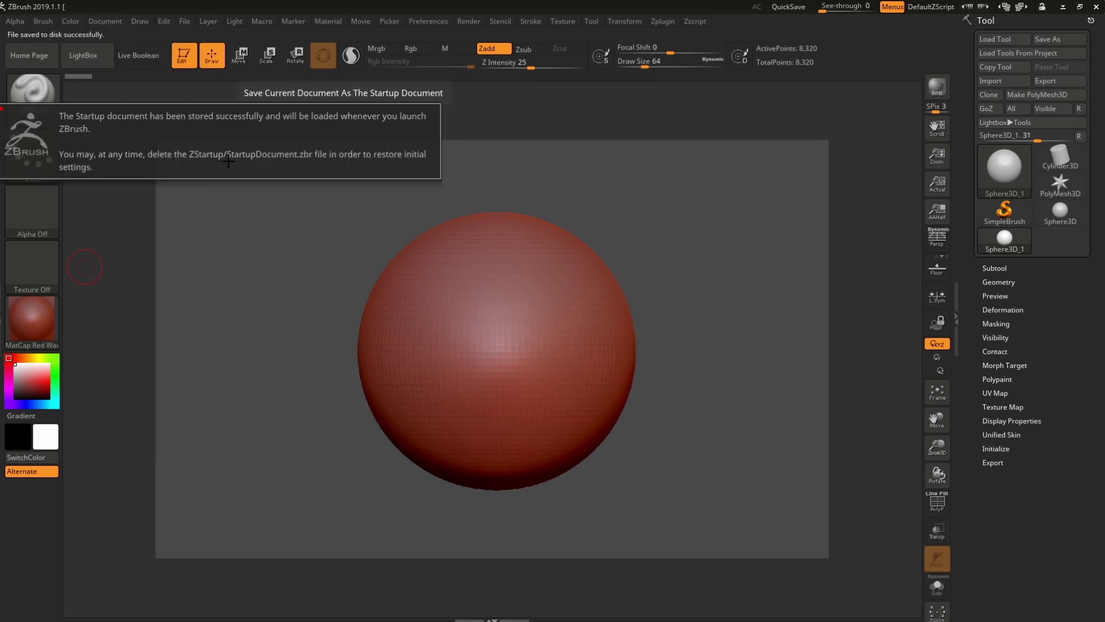
left_click_drag(656, 202, 687, 229)
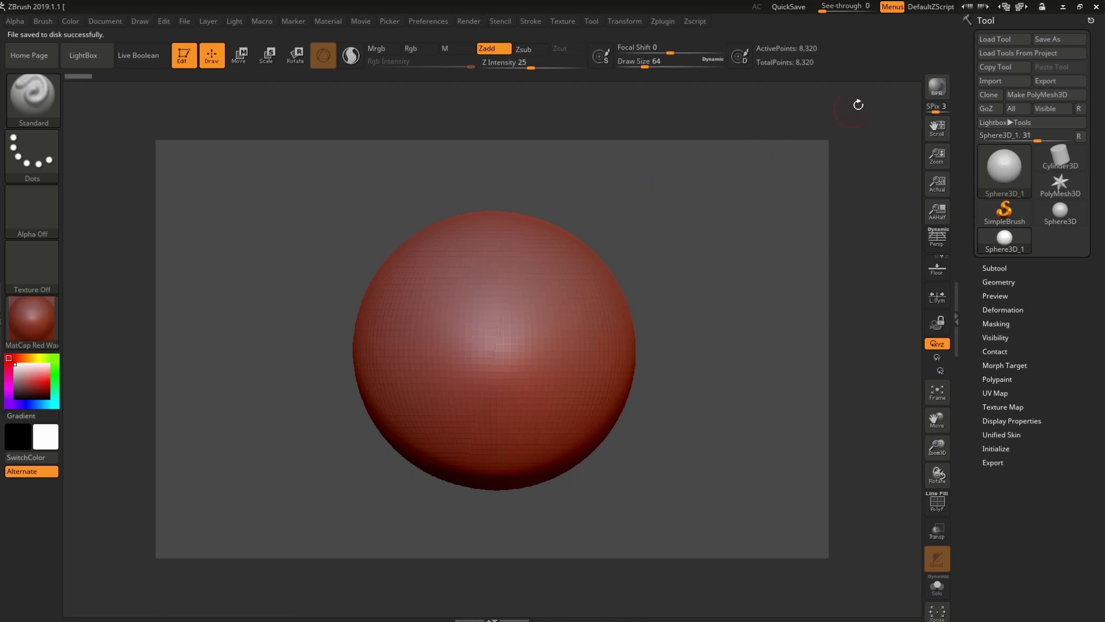
- Quit and relaunch ZBrush, then maximize the window and dismiss LightBox
left_click(1097, 9)
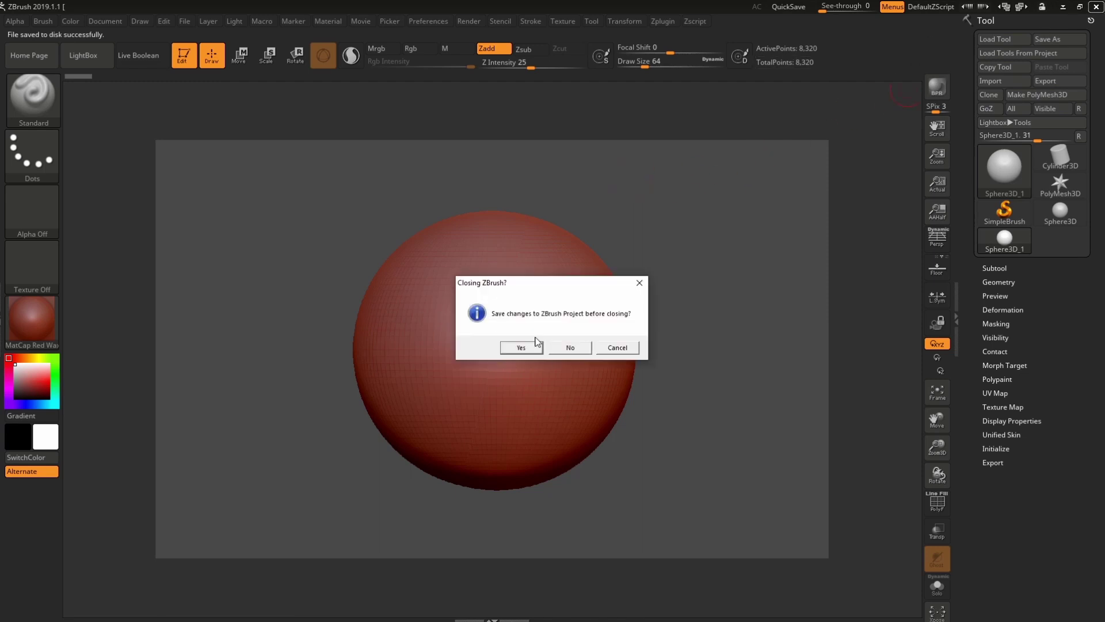
left_click(567, 348)
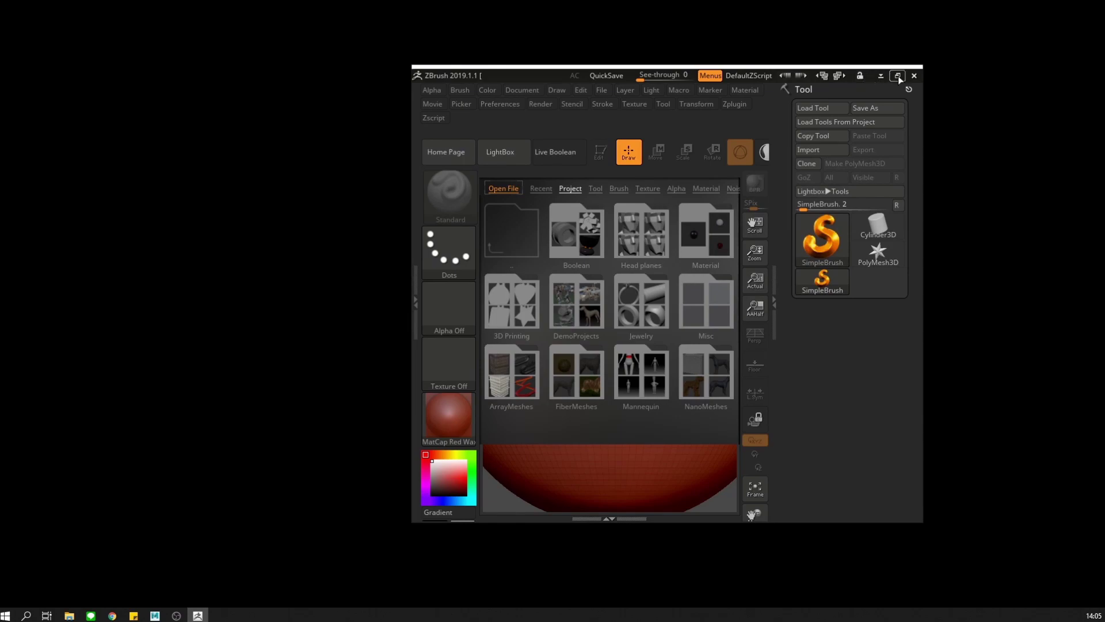
left_click(897, 76)
left_click(853, 90)
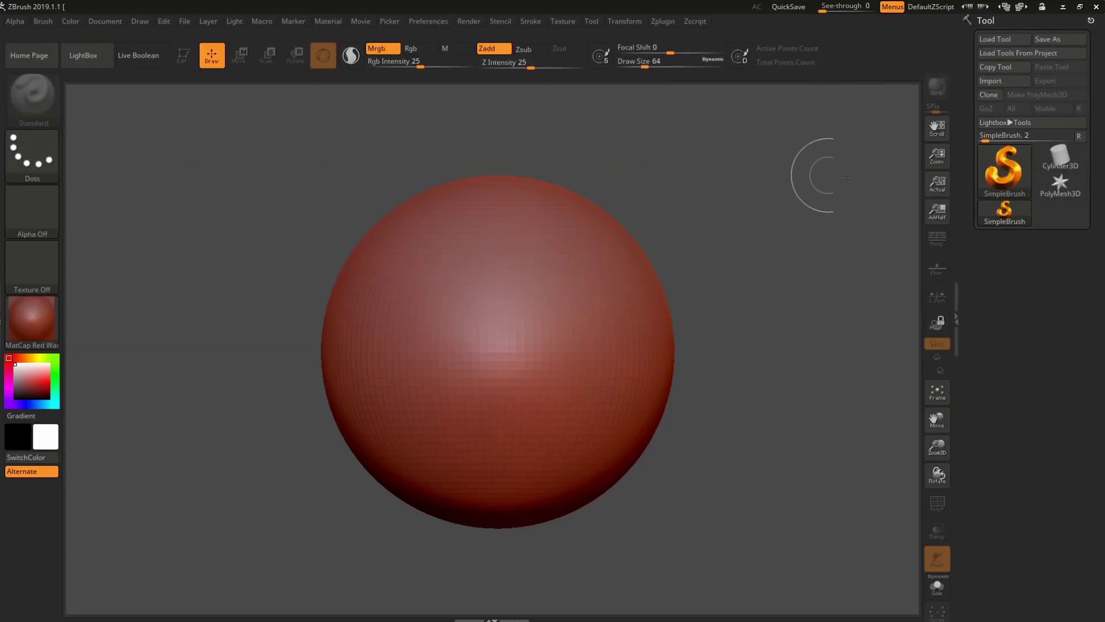
- Clear the canvas and draw a fresh editable Sphere3D at the centre
left_click_drag(937, 155, 826, 217)
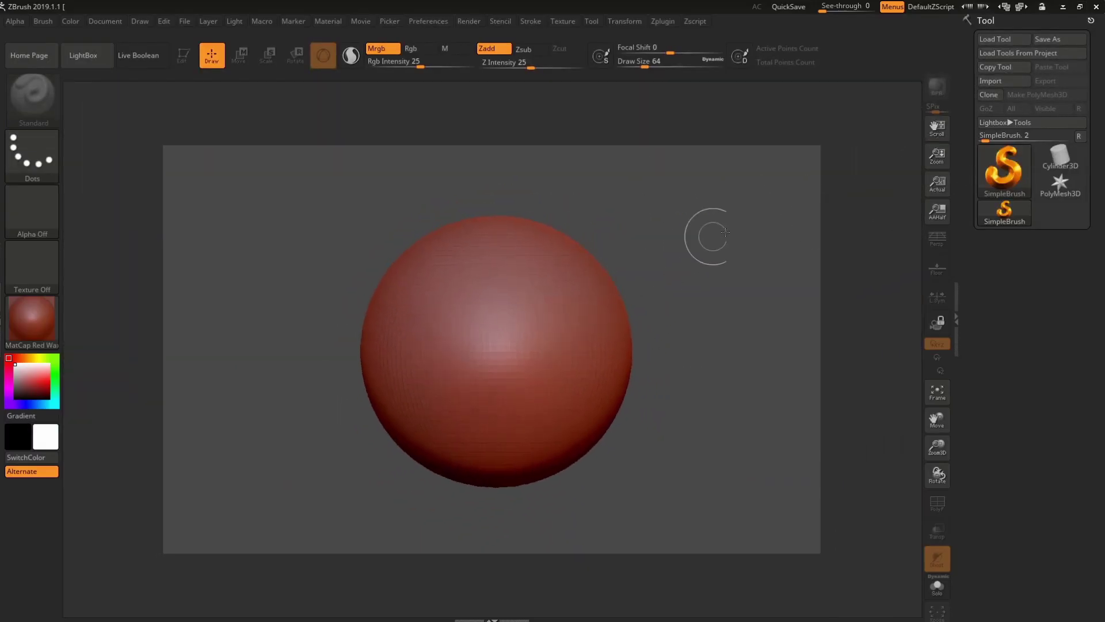
key("ctrl")
key("ctrl+n")
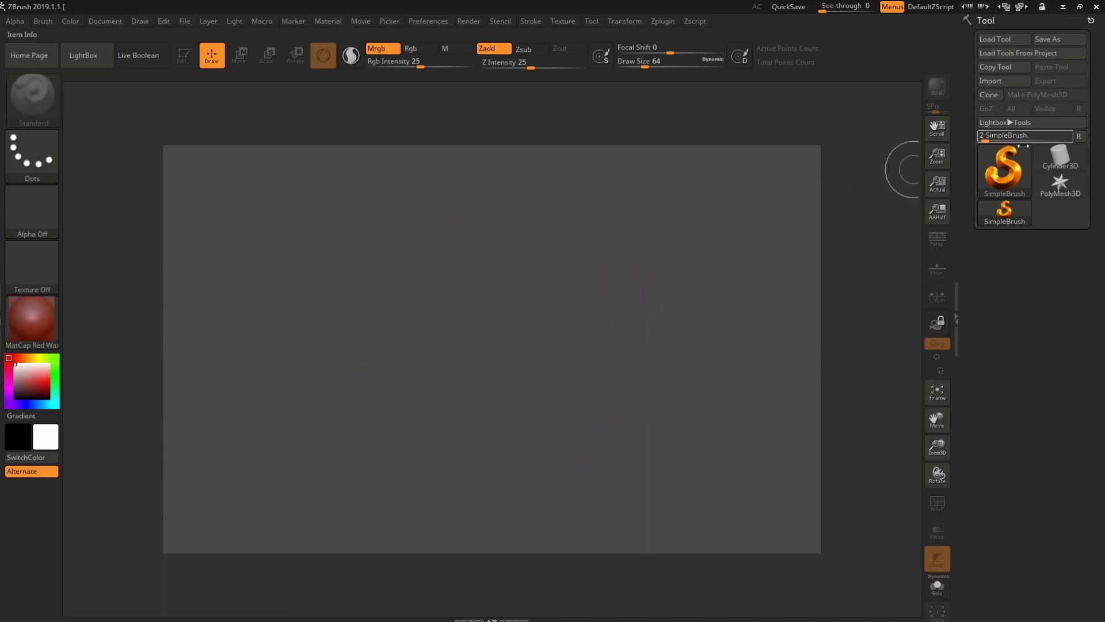
left_click(1004, 169)
left_click(438, 225)
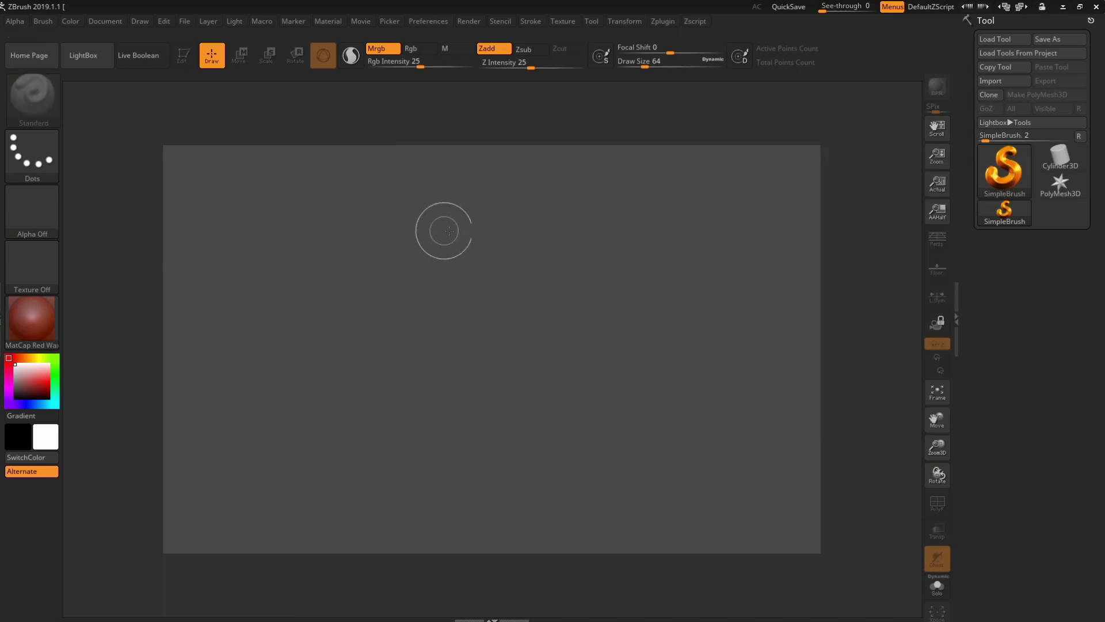
left_click(1003, 169)
left_click(434, 226)
left_click_drag(488, 363, 610, 420)
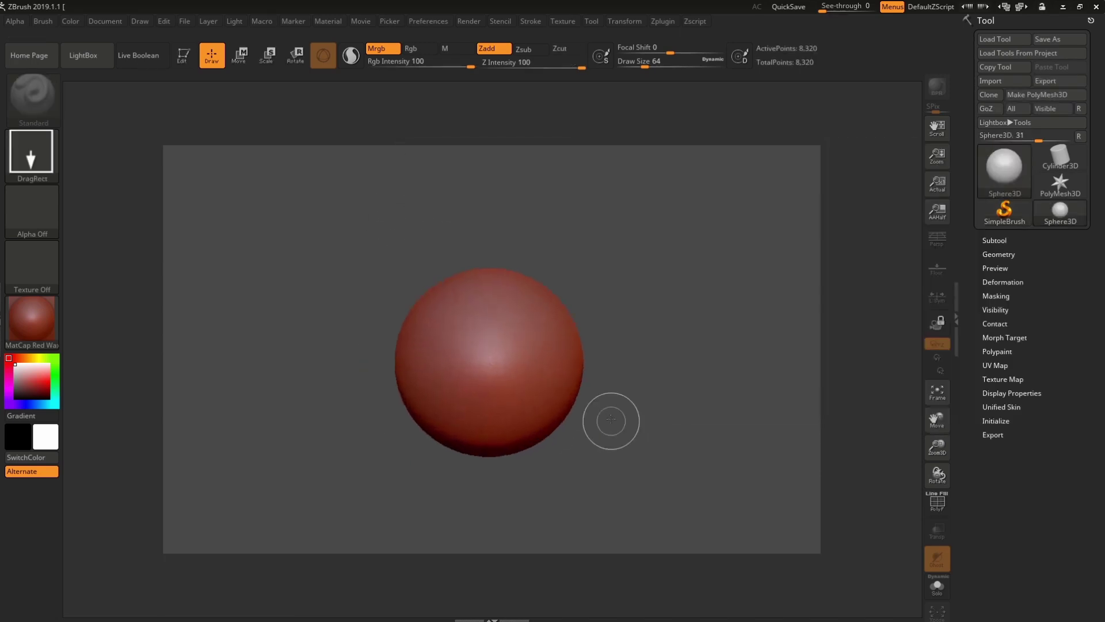
left_click(184, 60)
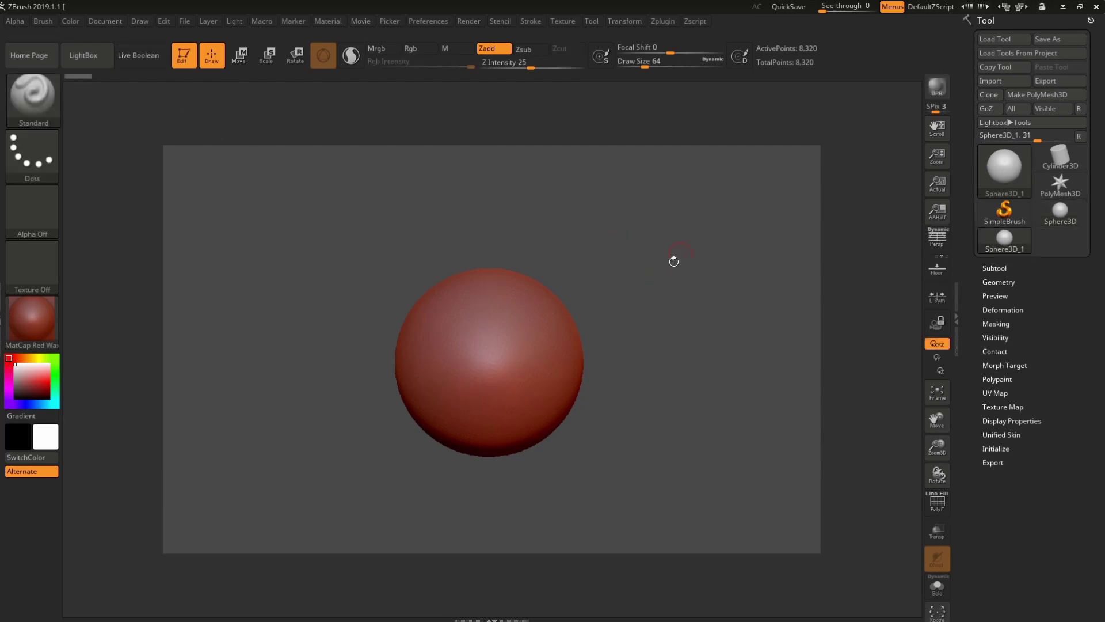
- Frame the sphere and raise the brush draw size to 704
key("f")
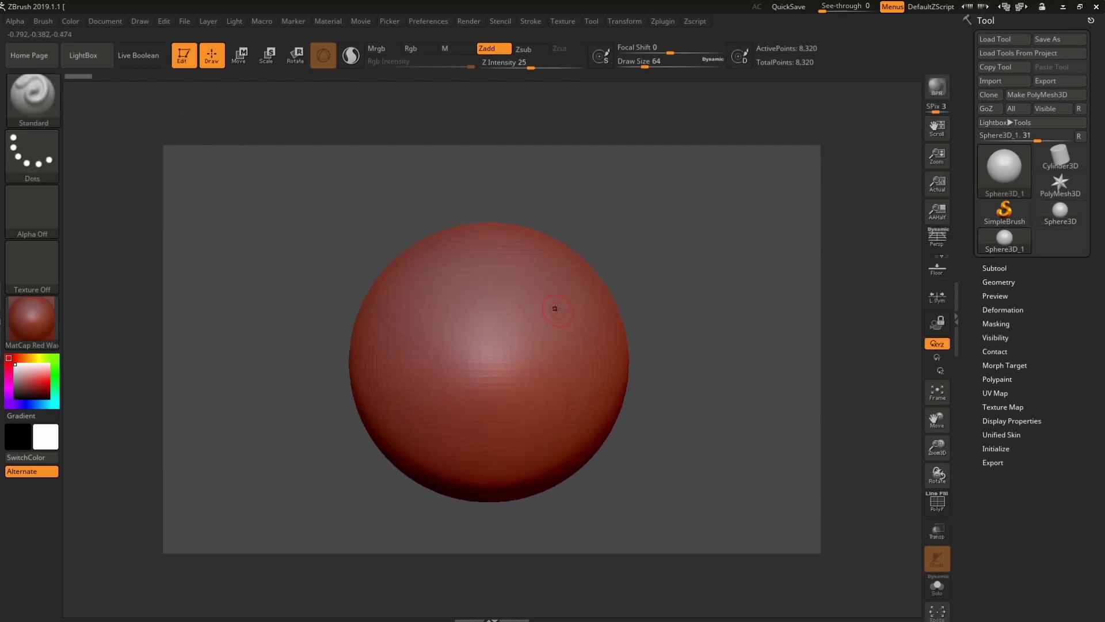
mouse_move(649, 270)
left_mouse_down()
mouse_move(667, 244)
mouse_move(650, 258)
left_mouse_up()
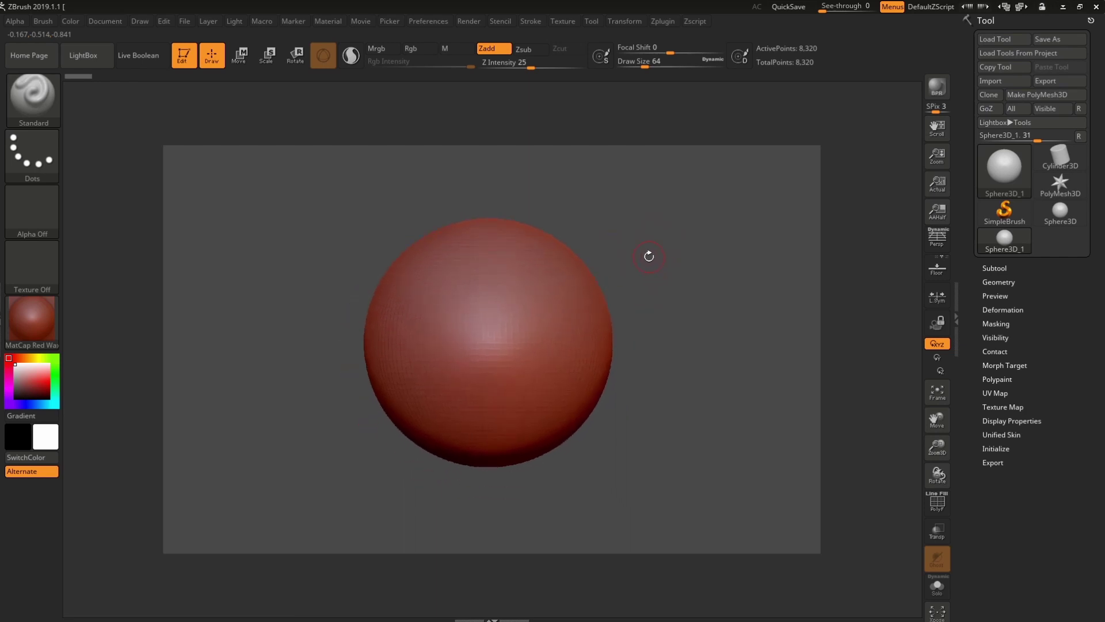
key("space")
left_click_drag(644, 249, 703, 253)
left_click(33, 97)
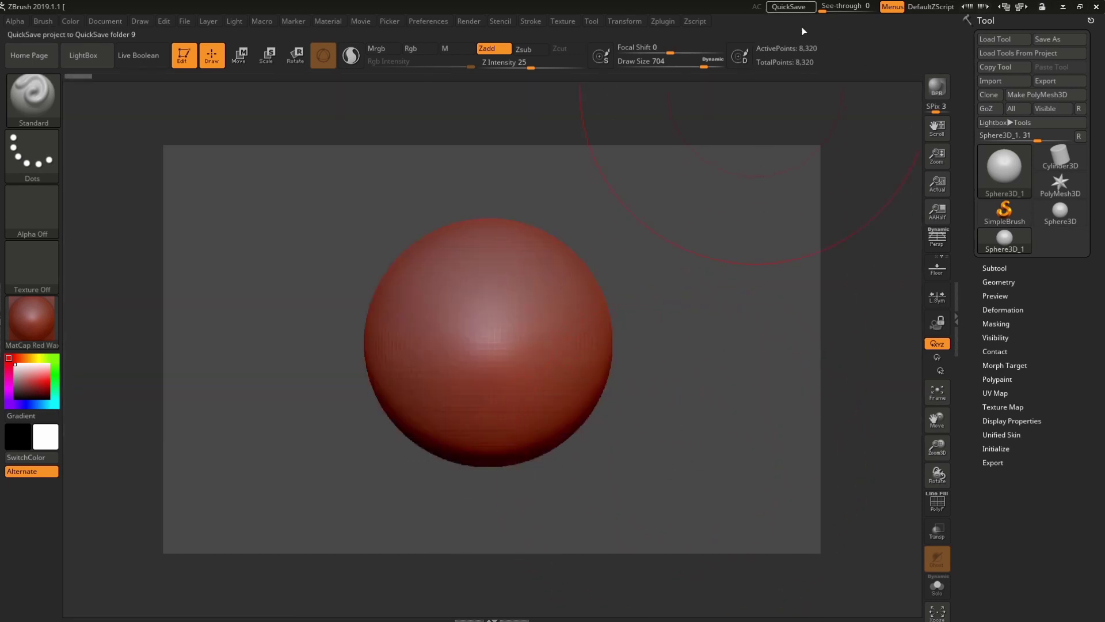
- Convert the Sphere3D into the PolyMesh3D tool PM3D_Sphere3D_1 (8,066 points)
left_click(996, 268)
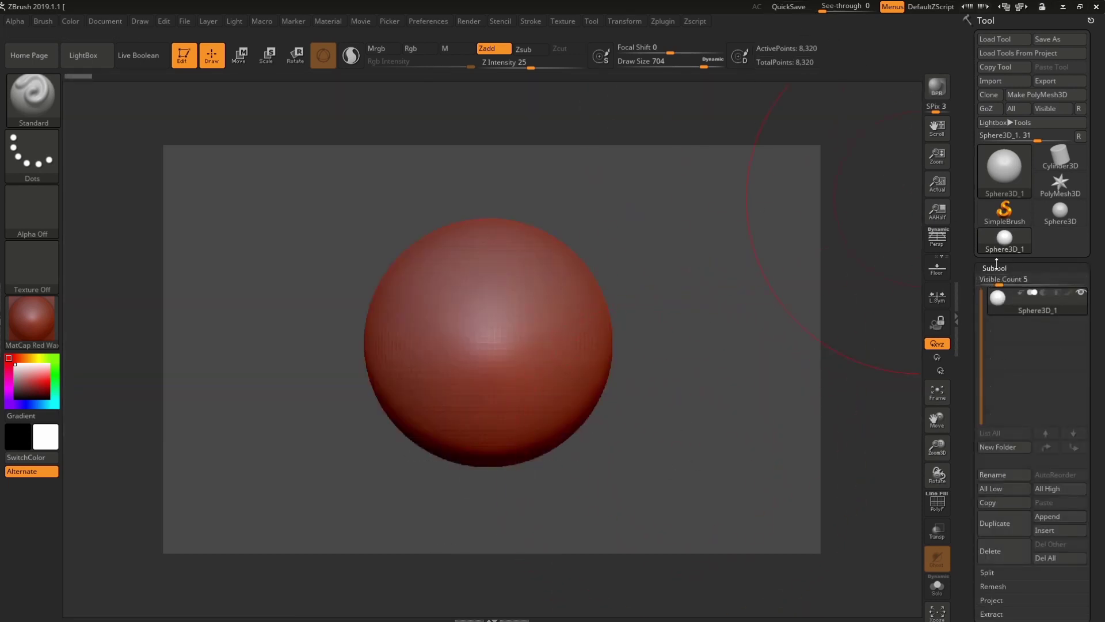
left_click(993, 267)
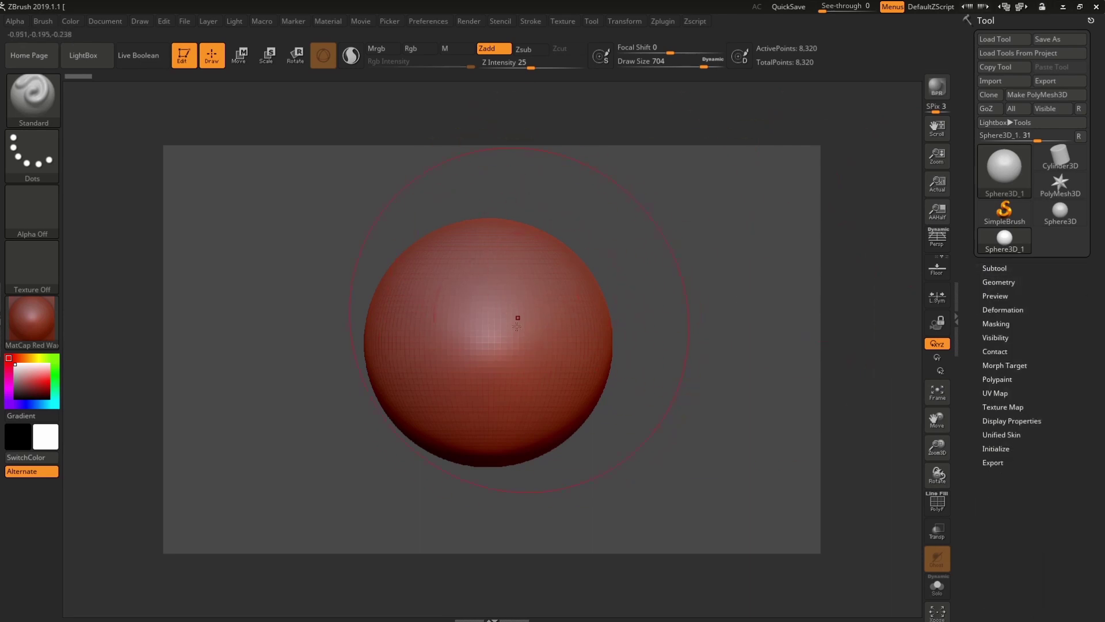
left_click_drag(678, 259, 651, 266)
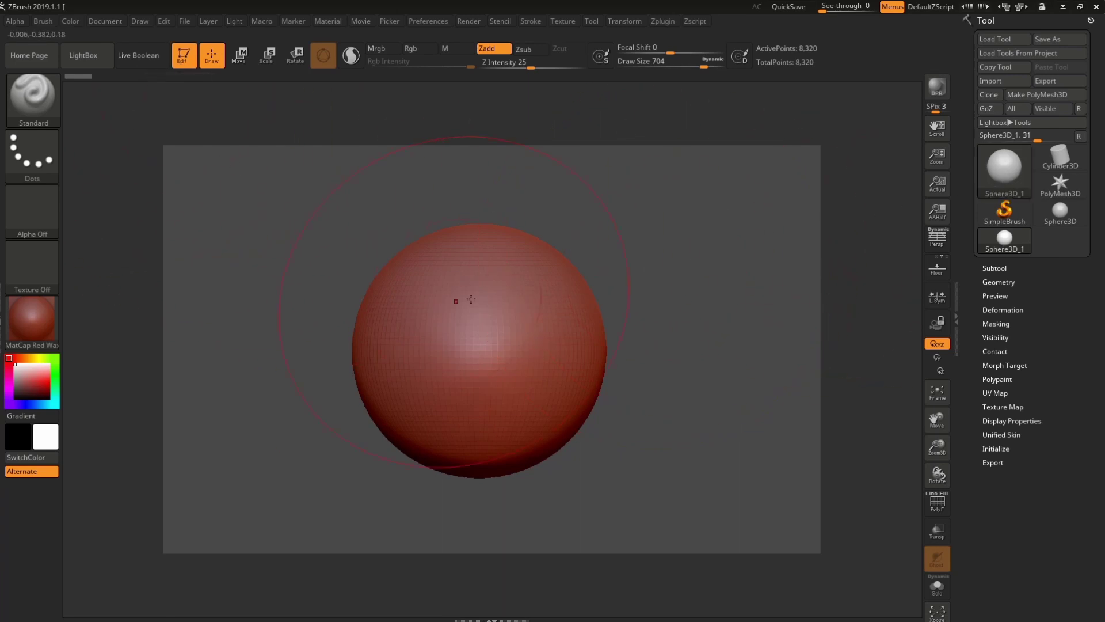
left_click(504, 332)
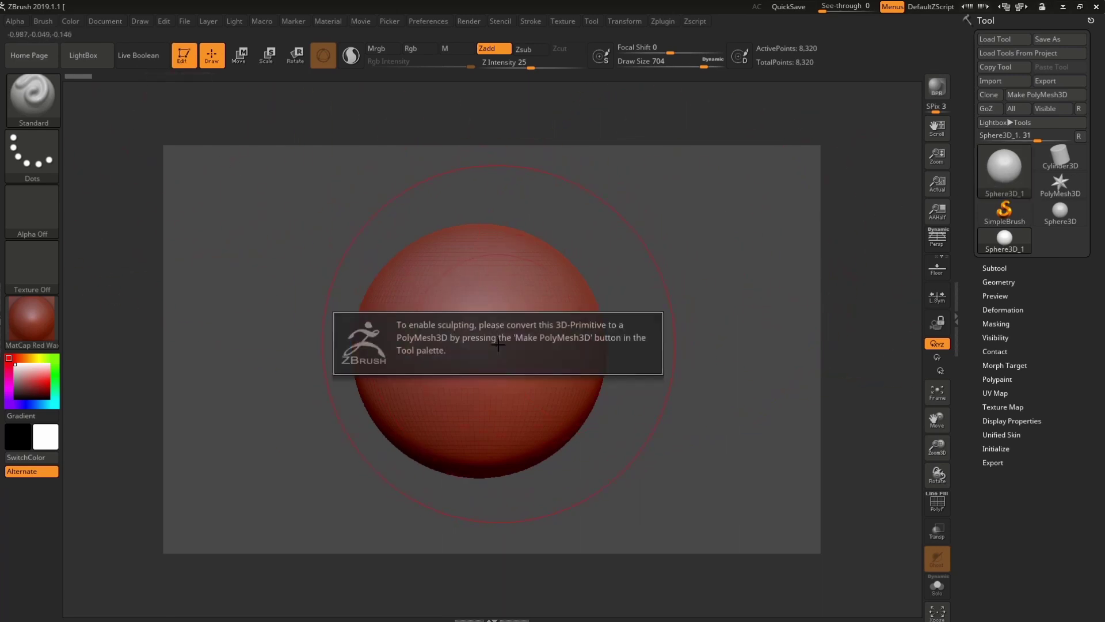
left_click(517, 341)
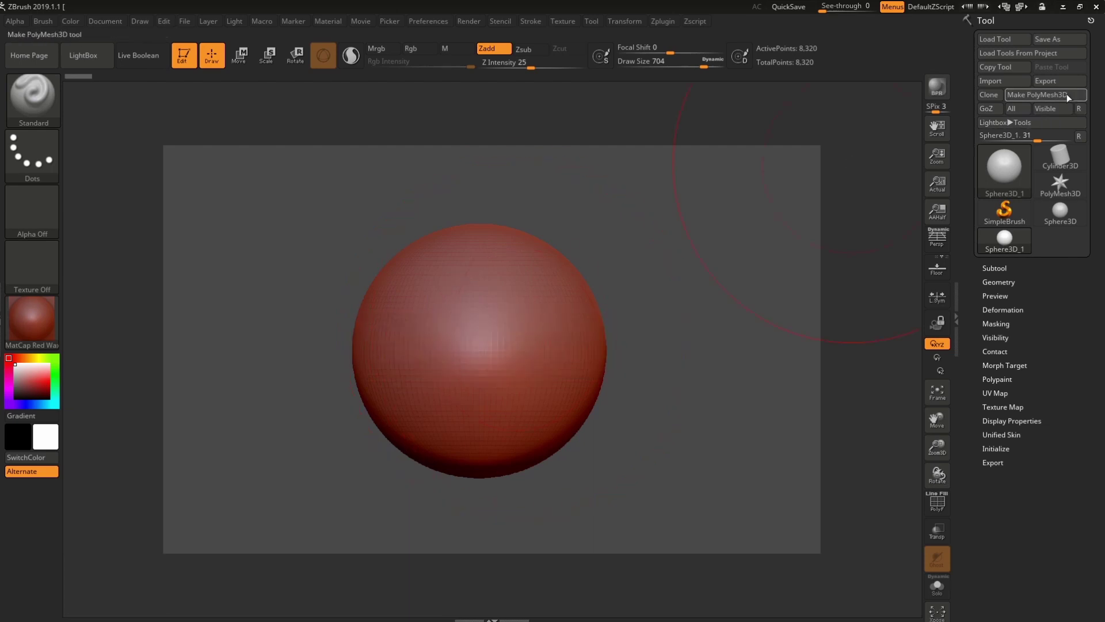
left_click(1051, 93)
right_click_drag(627, 268, 604, 266, "alt")
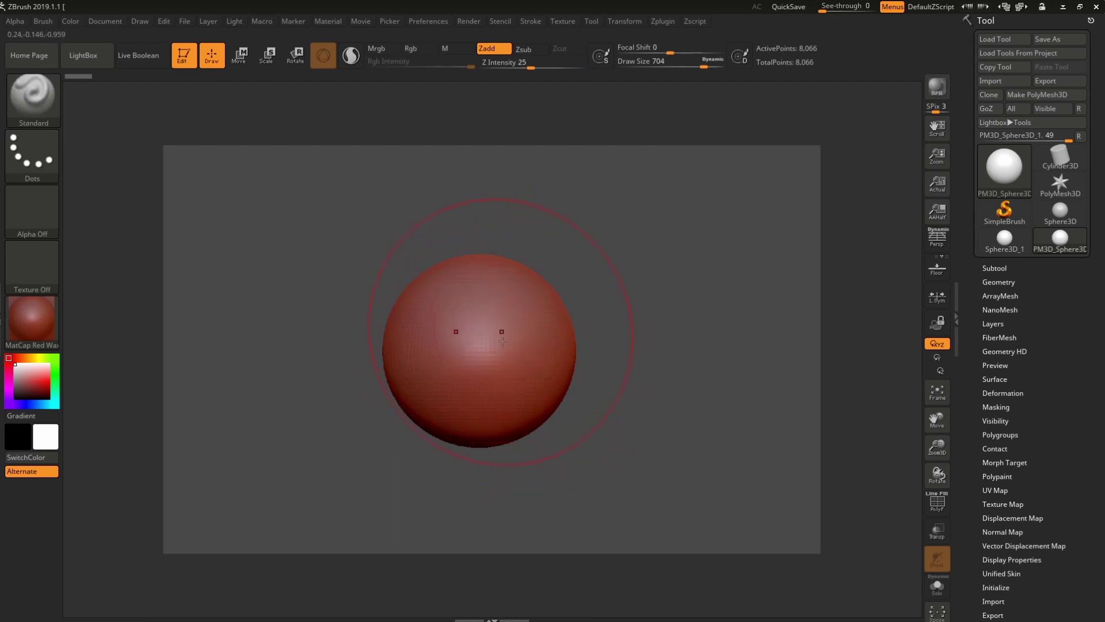
- Switch to the Move brush (B, M, V) and enlarge it to draw size 814
left_click(622, 21)
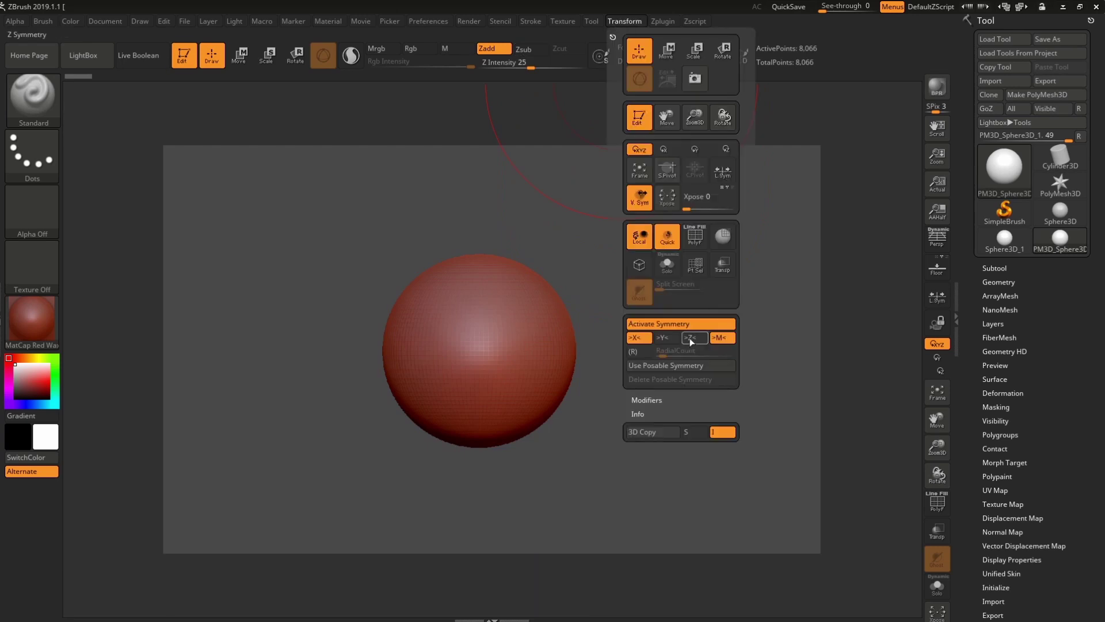
left_click_drag(627, 262, 610, 275)
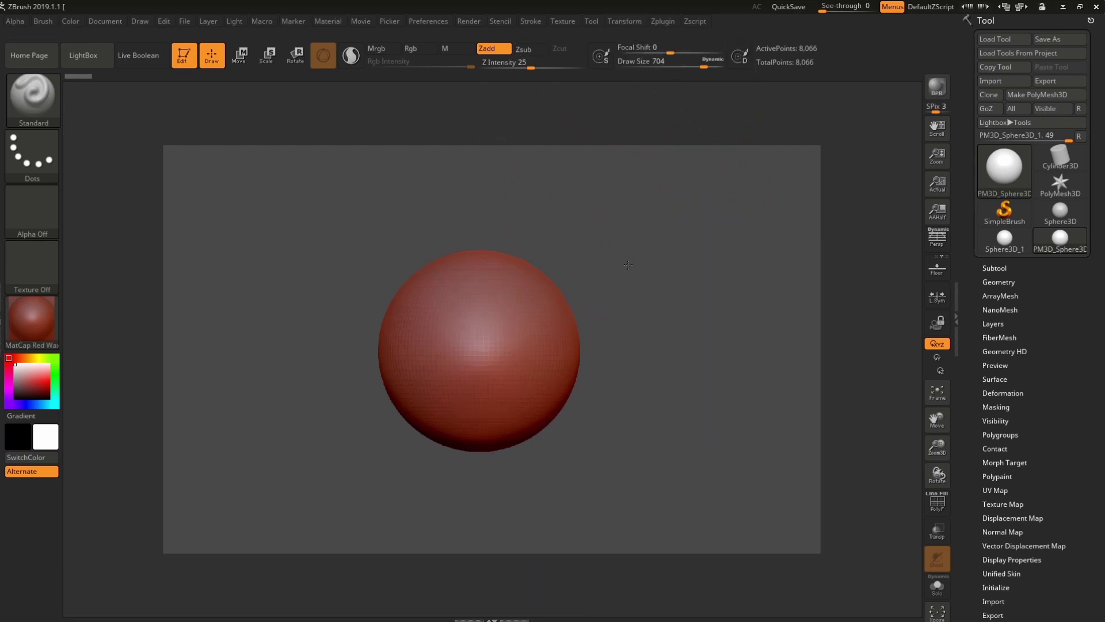
left_click(46, 107)
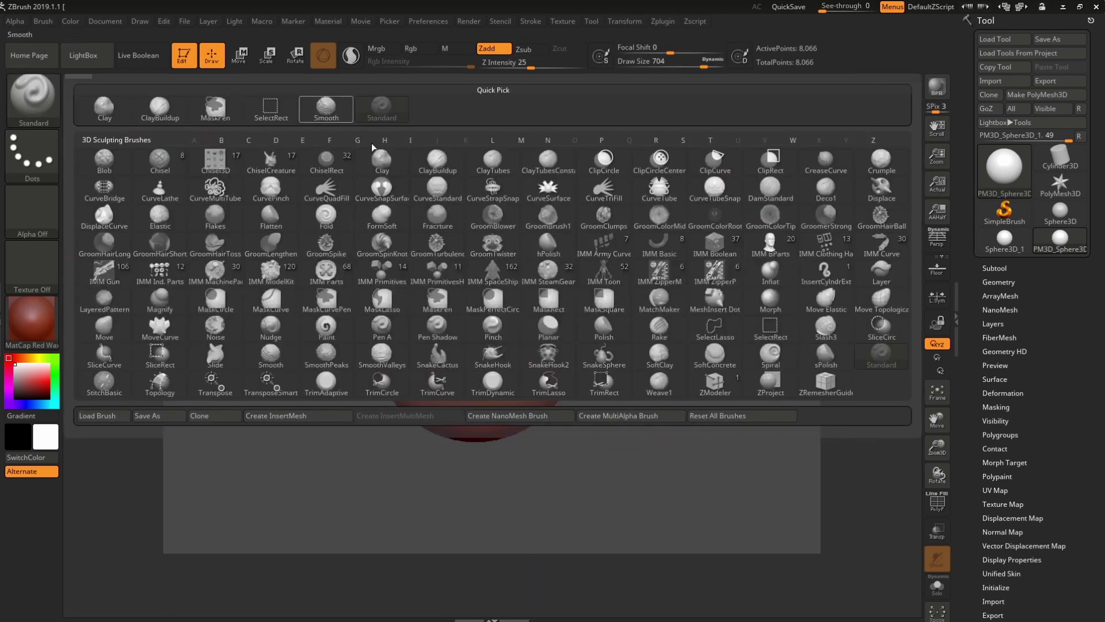
key("m")
key("v")
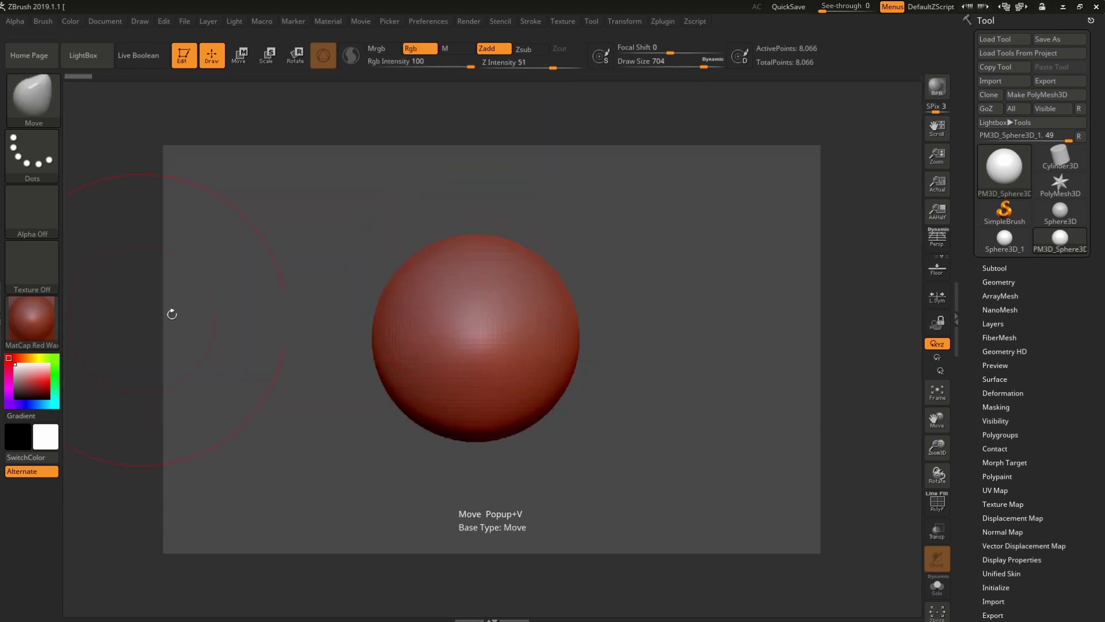
key("space")
left_click_drag(627, 234, 629, 233)
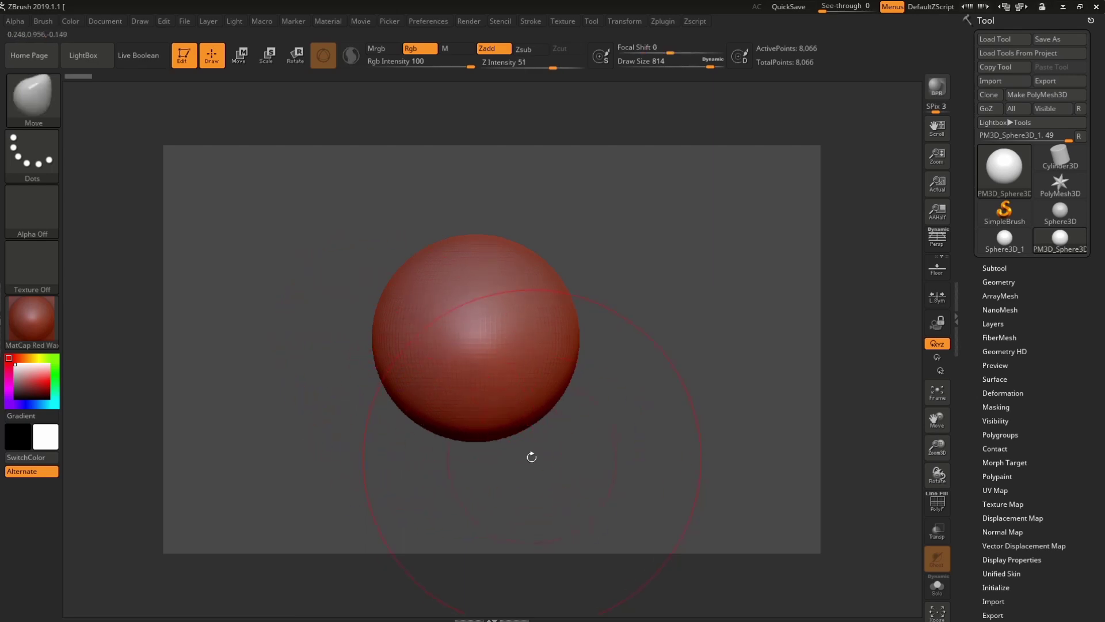
- Pull the sphere's lower part down-left and bulge out its left and upper-right sides
mouse_move(486, 433)
left_mouse_down()
mouse_move(476, 455)
mouse_move(496, 412)
mouse_move(479, 425)
mouse_move(535, 403)
mouse_move(552, 374)
left_mouse_up()
key("space")
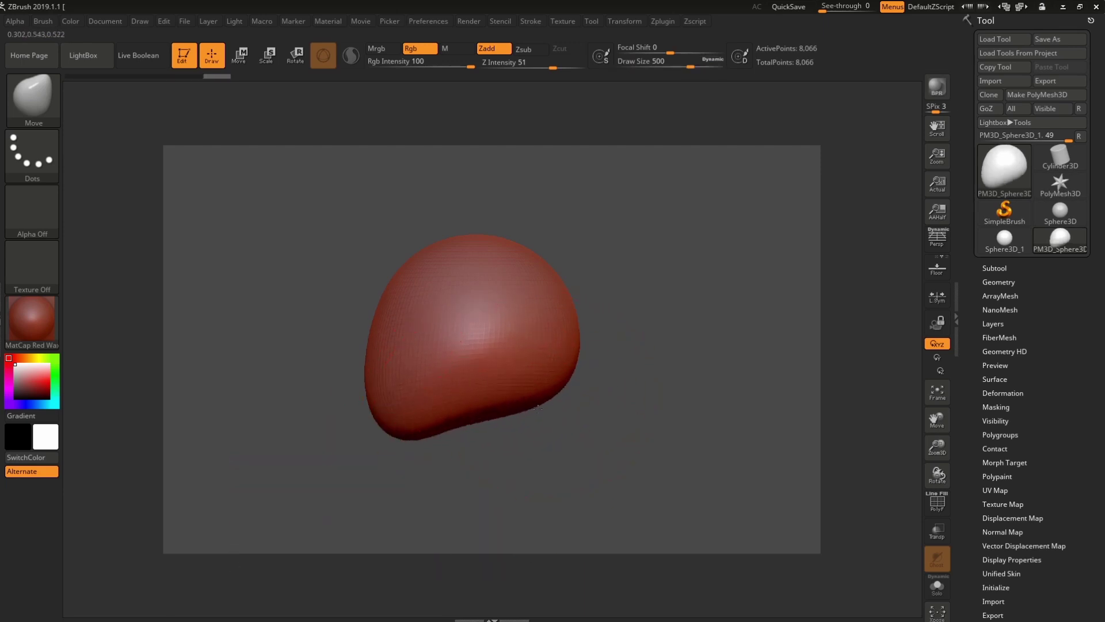
left_click_drag(395, 427, 392, 439)
key("space")
left_click_drag(425, 359, 449, 358)
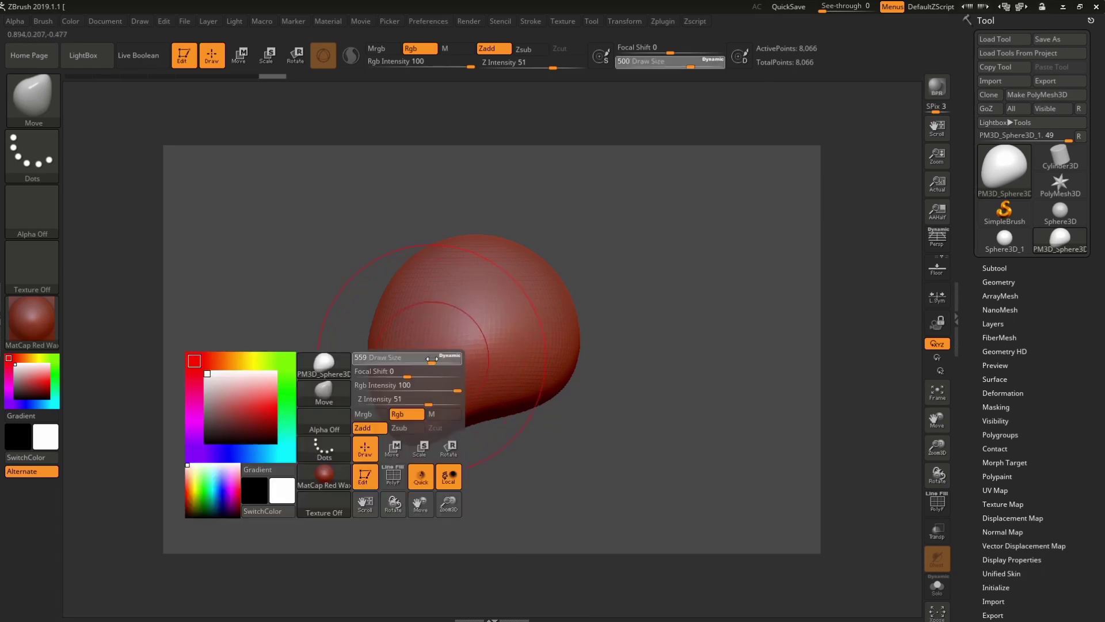
mouse_move(386, 333)
left_mouse_down()
mouse_move(371, 334)
mouse_move(369, 288)
left_mouse_up()
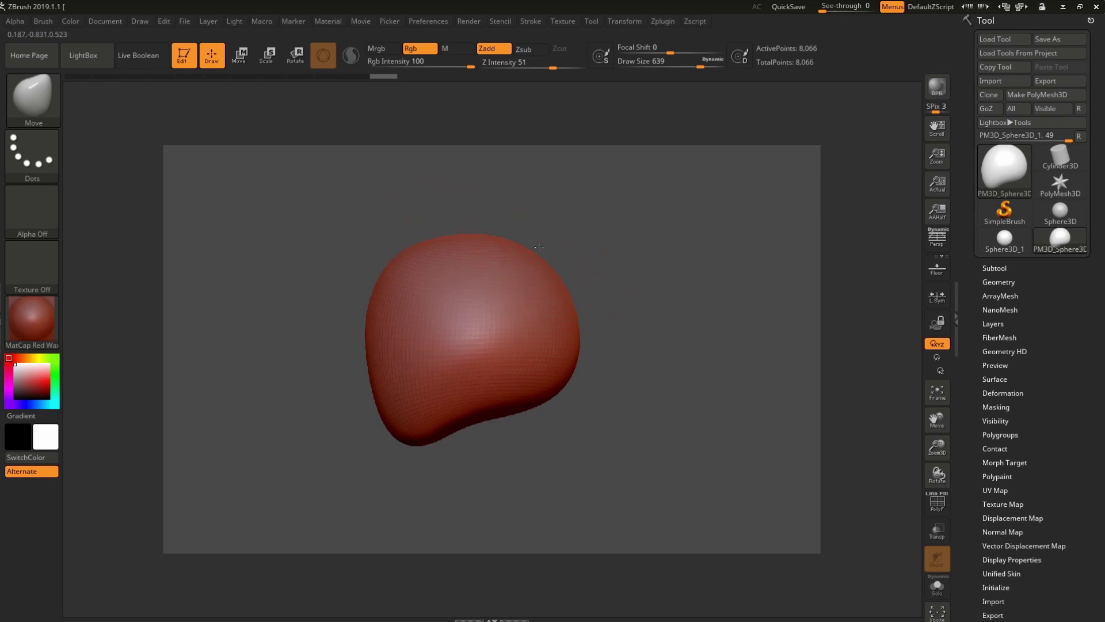
left_click_drag(538, 268, 553, 253)
left_click_drag(460, 234, 458, 235)
- From a front view, bulge out the head's top-left, lower sides and bottom
left_click_drag(588, 220, 569, 275)
left_click_drag(404, 335, 411, 328)
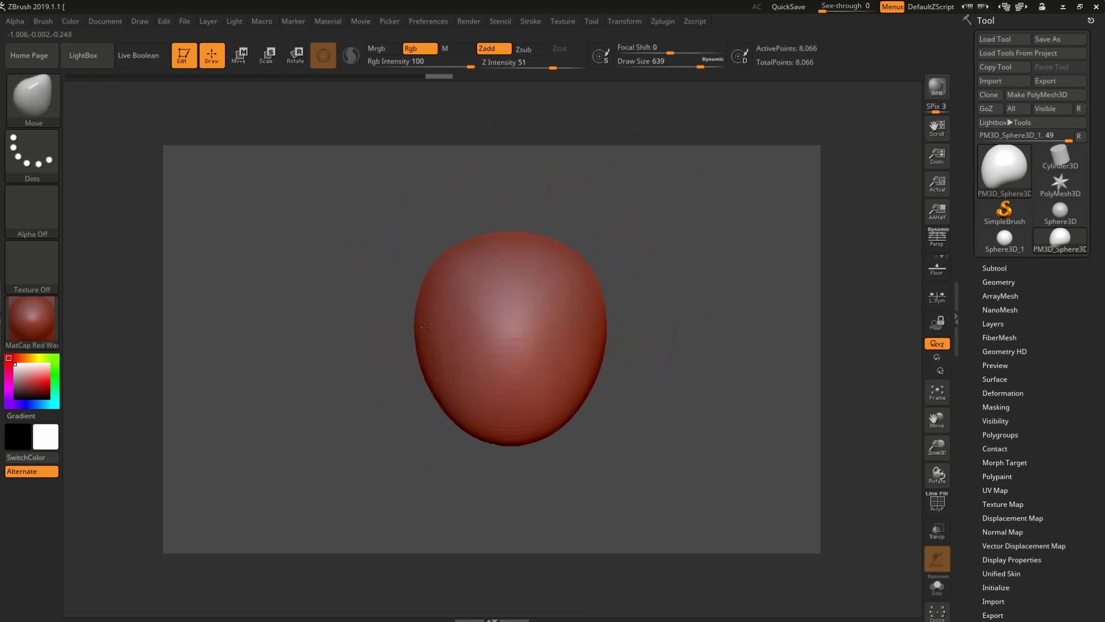
left_click_drag(455, 300, 417, 264)
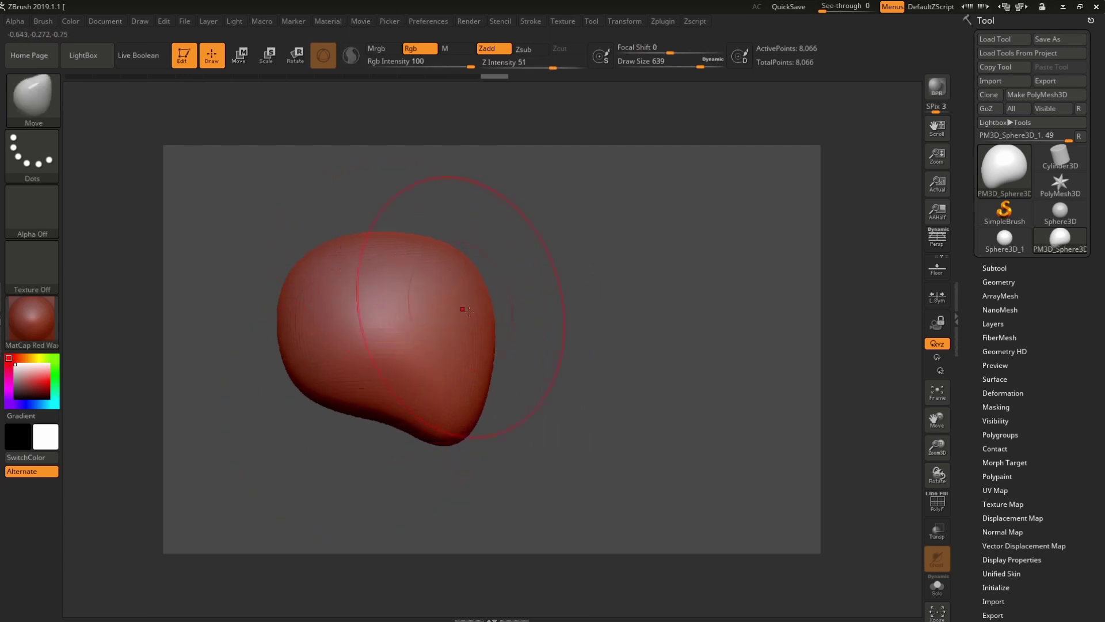
mouse_move(460, 357)
left_mouse_down()
mouse_move(432, 426)
mouse_move(463, 432)
left_mouse_up()
left_click_drag(348, 404, 336, 397)
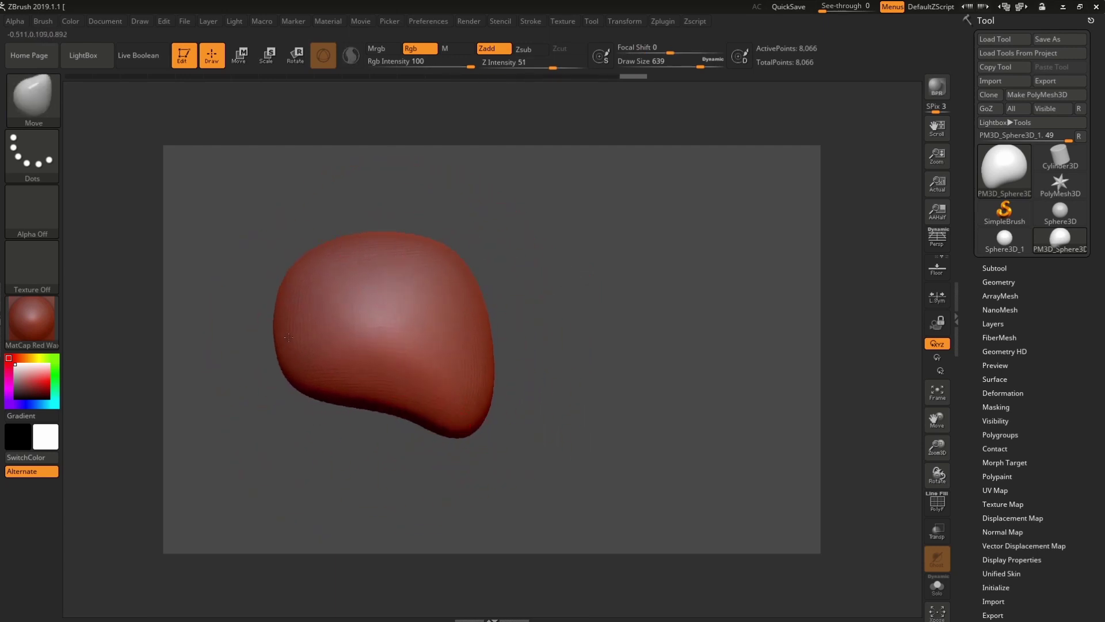
left_click_drag(290, 356, 277, 348)
left_click_drag(615, 269, 560, 315)
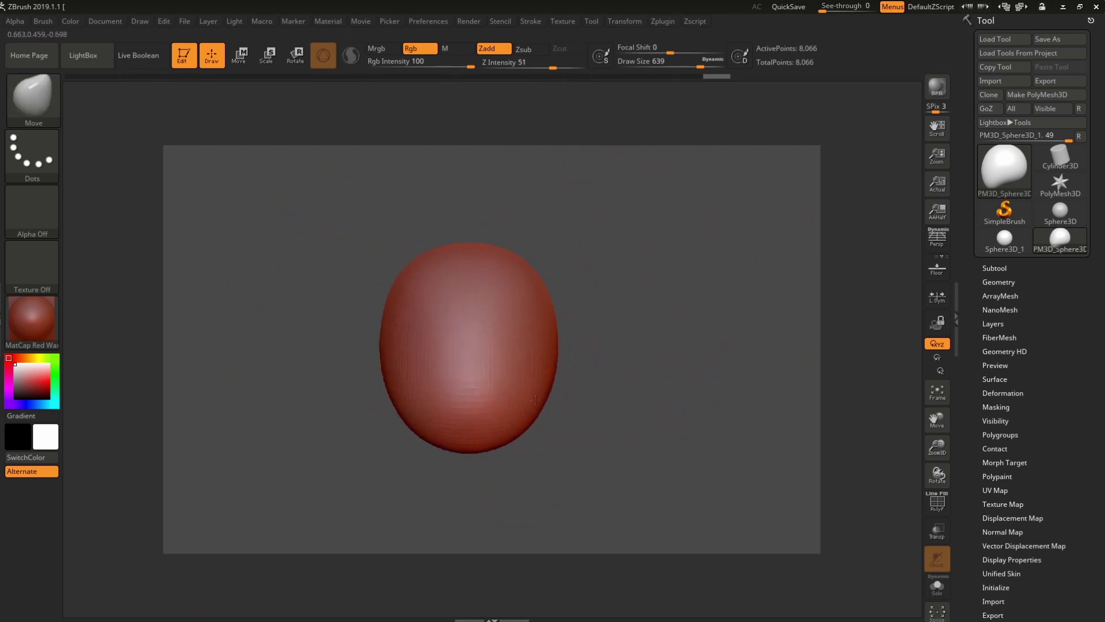
mouse_move(614, 340)
left_mouse_down("shift")
mouse_move(643, 365)
mouse_move(620, 463)
left_mouse_up("shift")
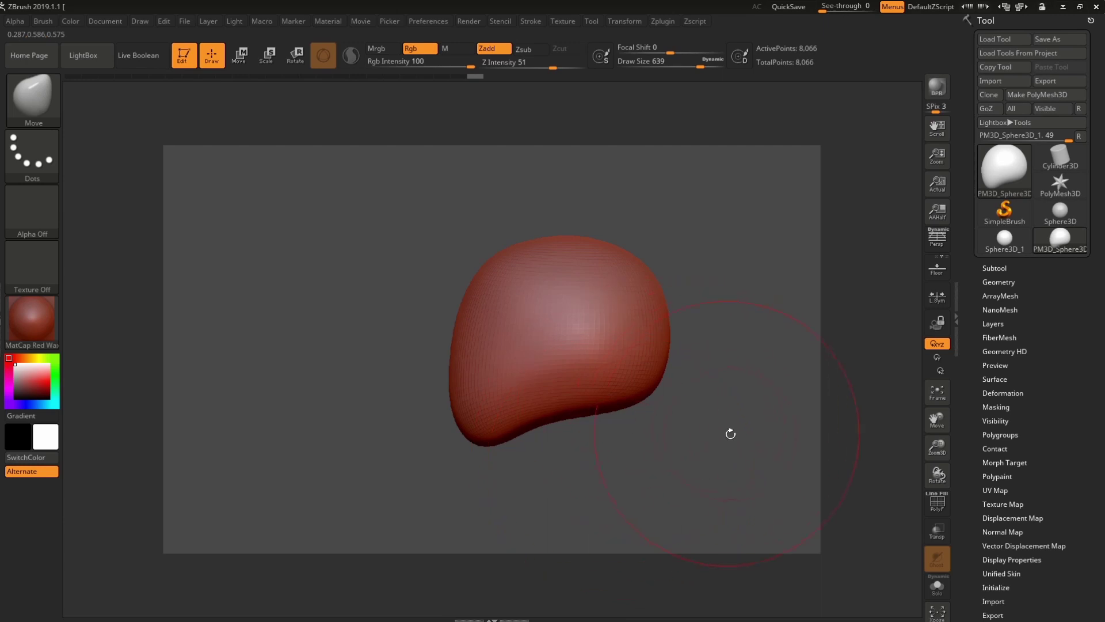
- Toggle the wireframe overlay on and off while orbiting to inspect the lump
key("shift+f")
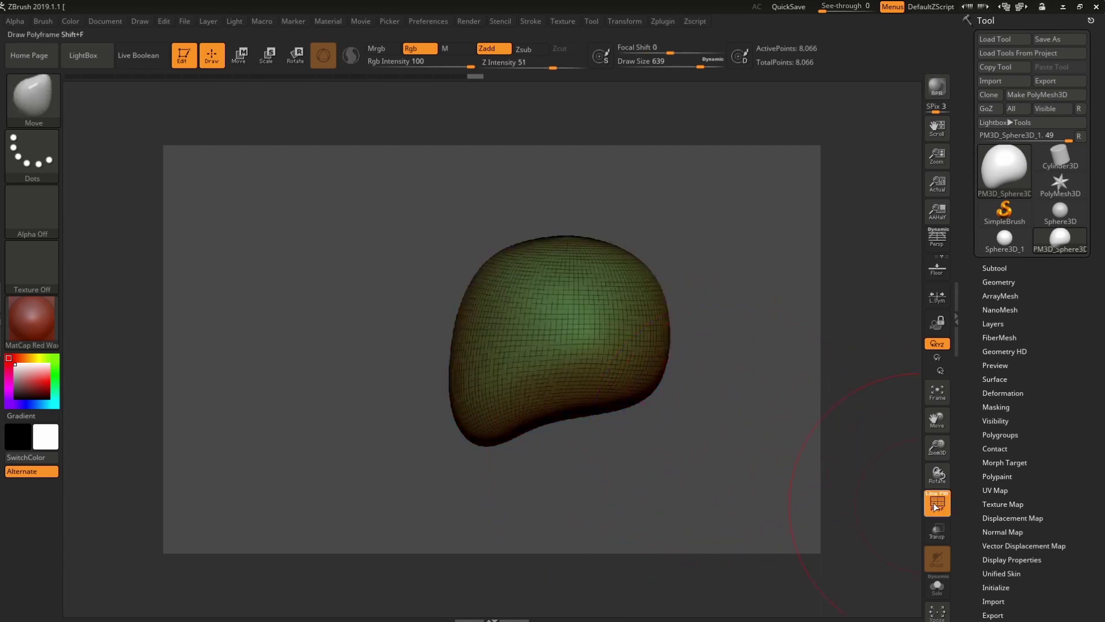
mouse_move(616, 425)
left_mouse_down("alt")
mouse_move(553, 445)
mouse_move(597, 458)
mouse_move(654, 452)
mouse_move(463, 277)
left_mouse_up("alt")
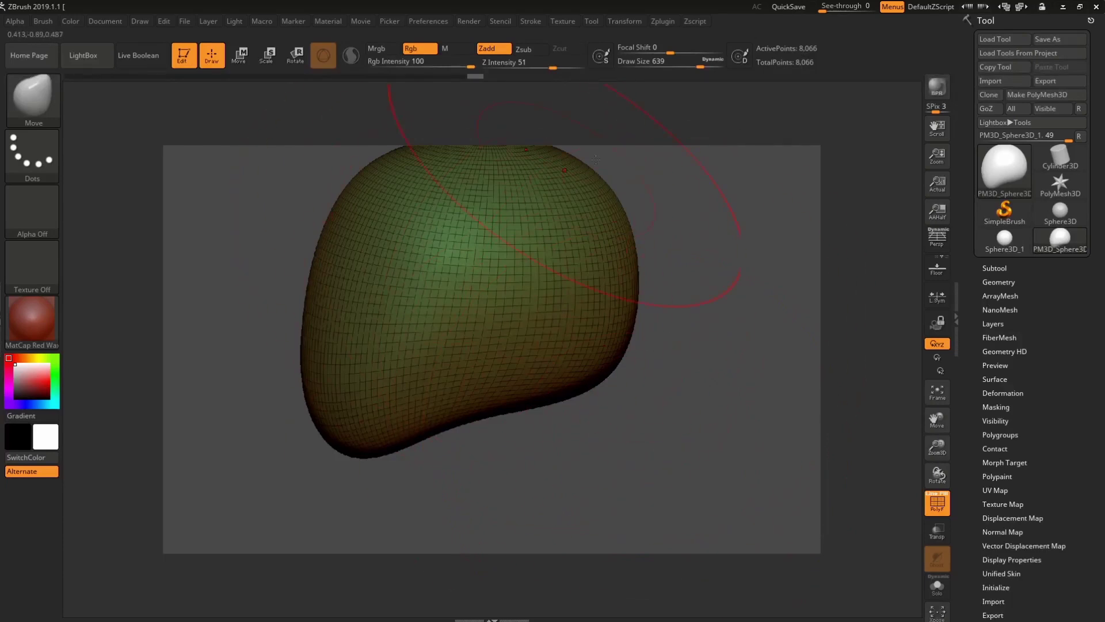
mouse_move(687, 309)
left_mouse_down()
mouse_move(626, 320)
mouse_move(711, 301)
mouse_move(727, 311)
mouse_move(610, 359)
left_mouse_up()
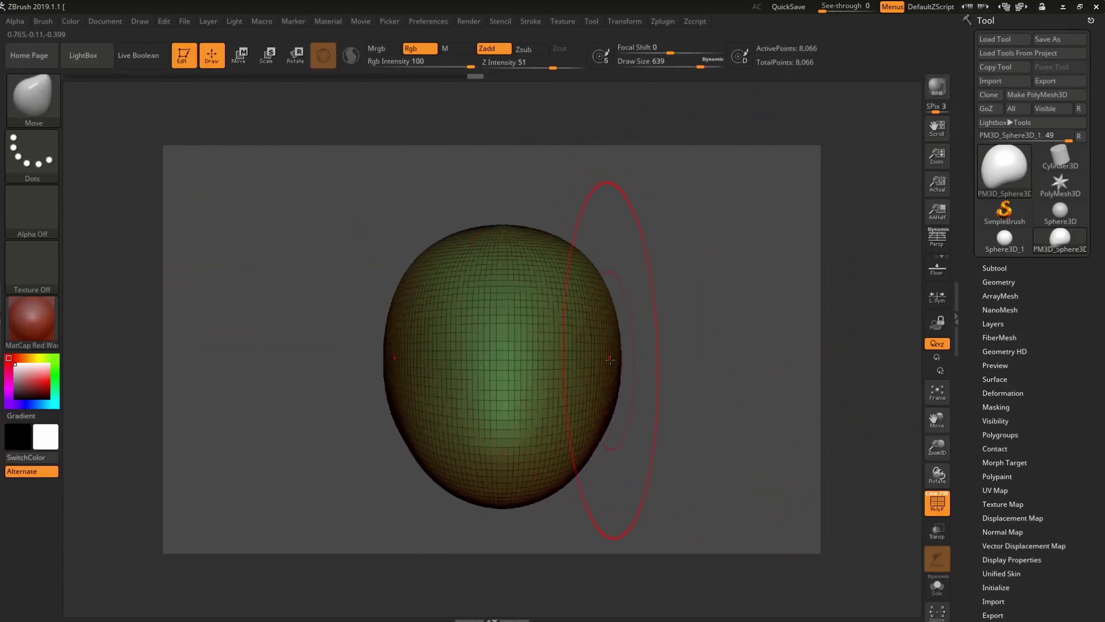
key("shift+f")
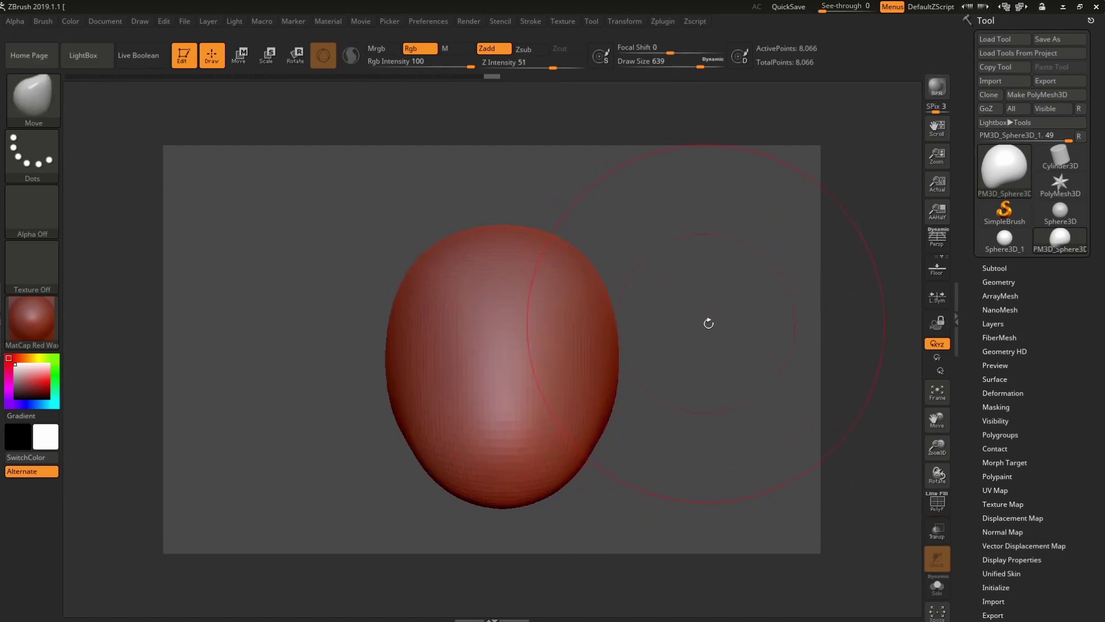
mouse_move(708, 323)
left_mouse_down()
mouse_move(602, 254)
mouse_move(565, 254)
left_mouse_up()
- Resize the brush, bulge the head's right edge outward, then undo the last deformation
key("space")
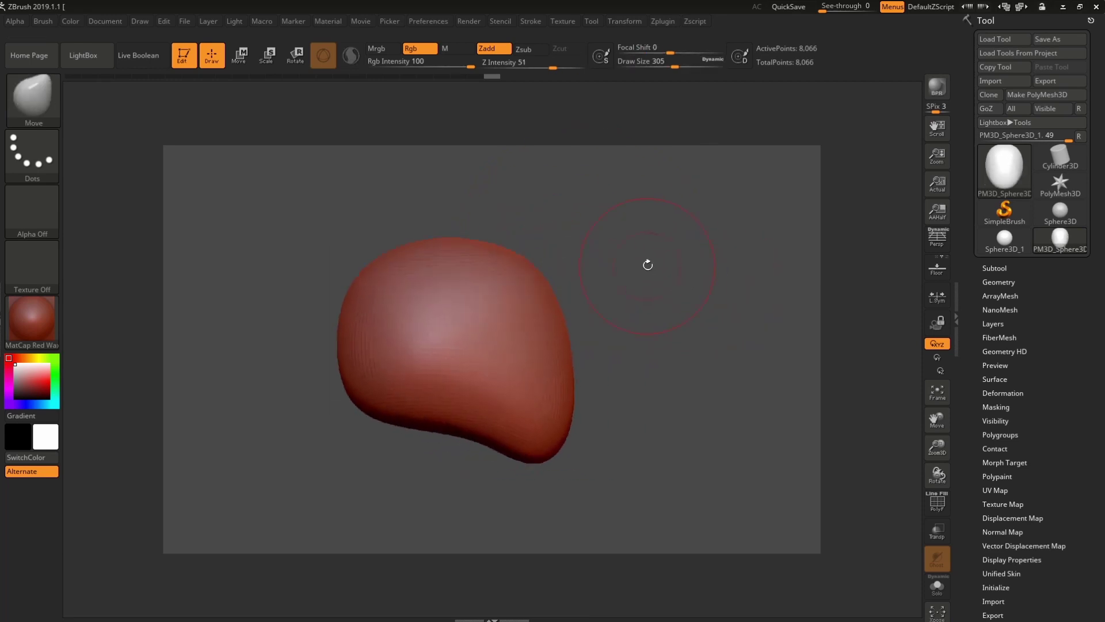
key("space")
left_click_drag(646, 264, 667, 265)
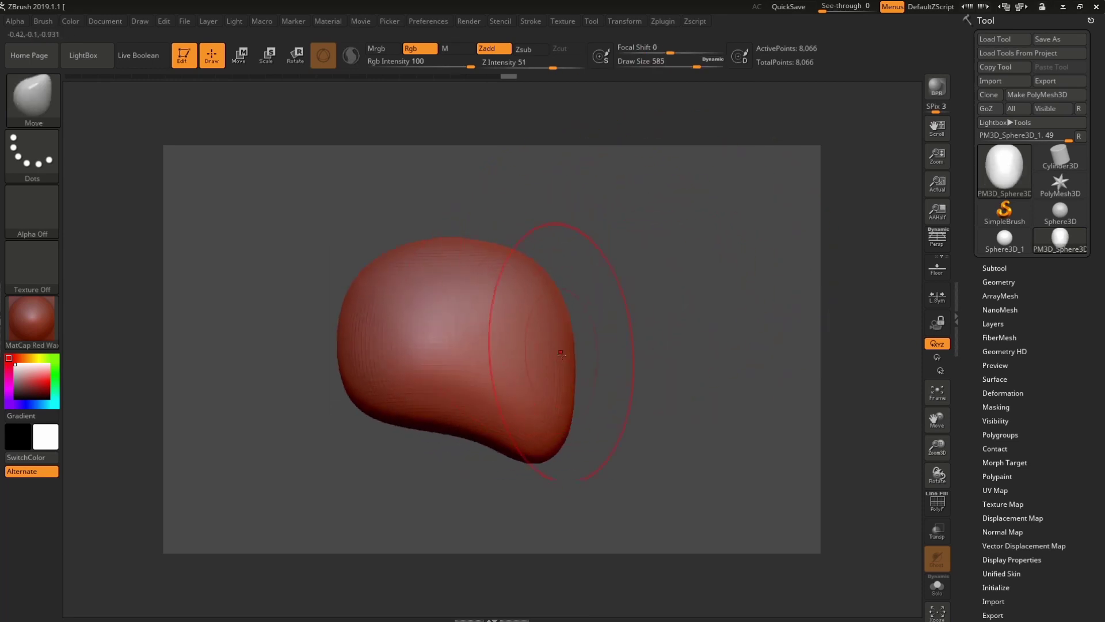
left_click_drag(556, 425, 565, 391)
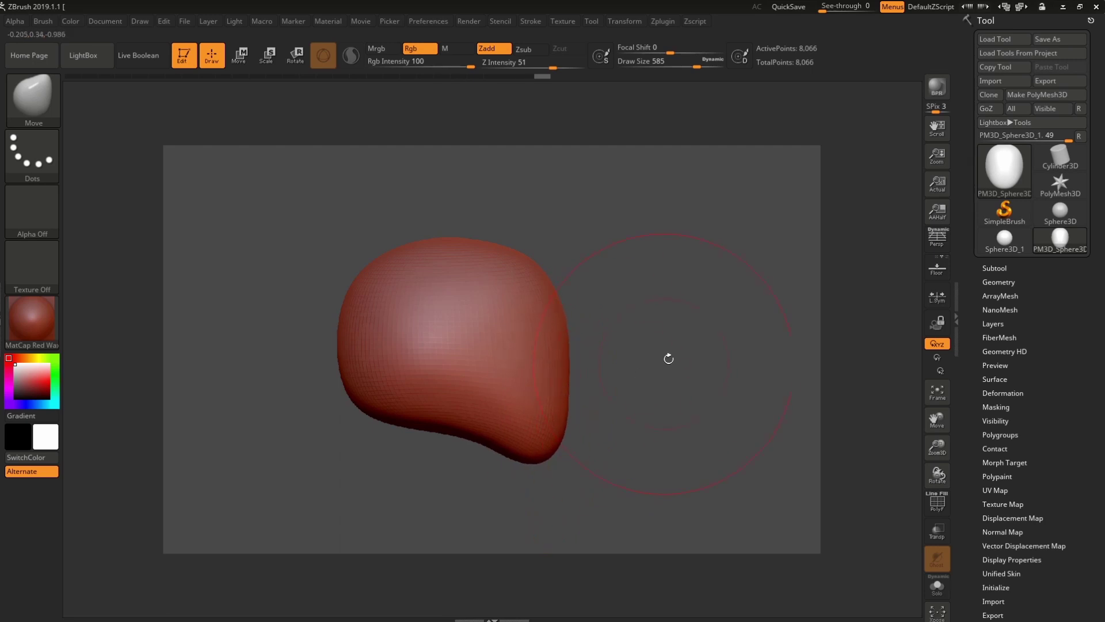
left_click_drag(668, 358, 486, 347)
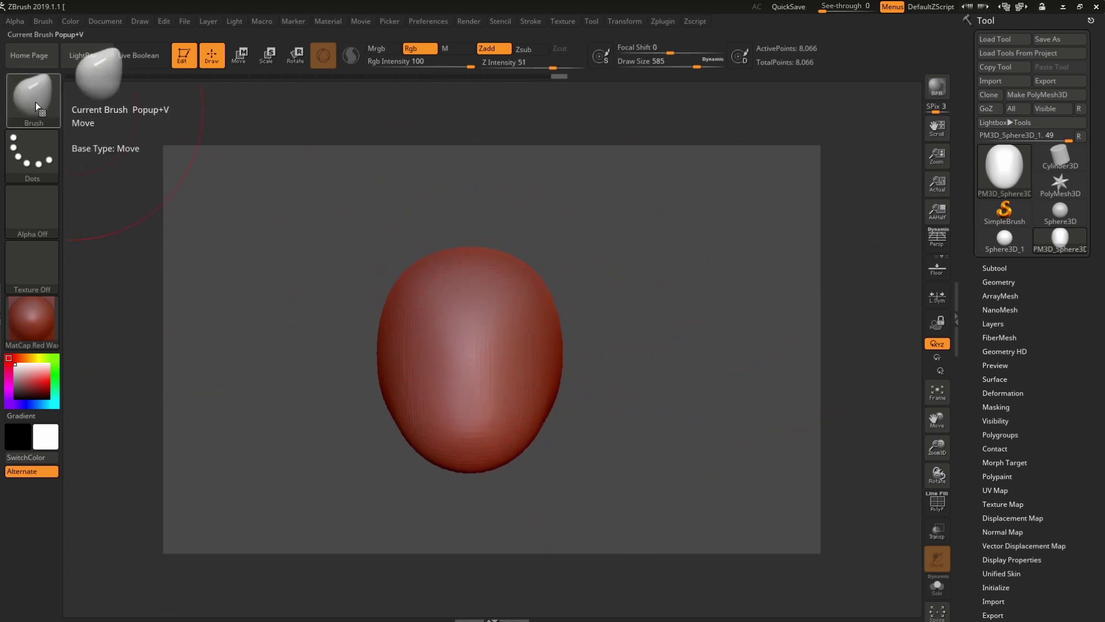
left_click_drag(579, 291, 449, 296)
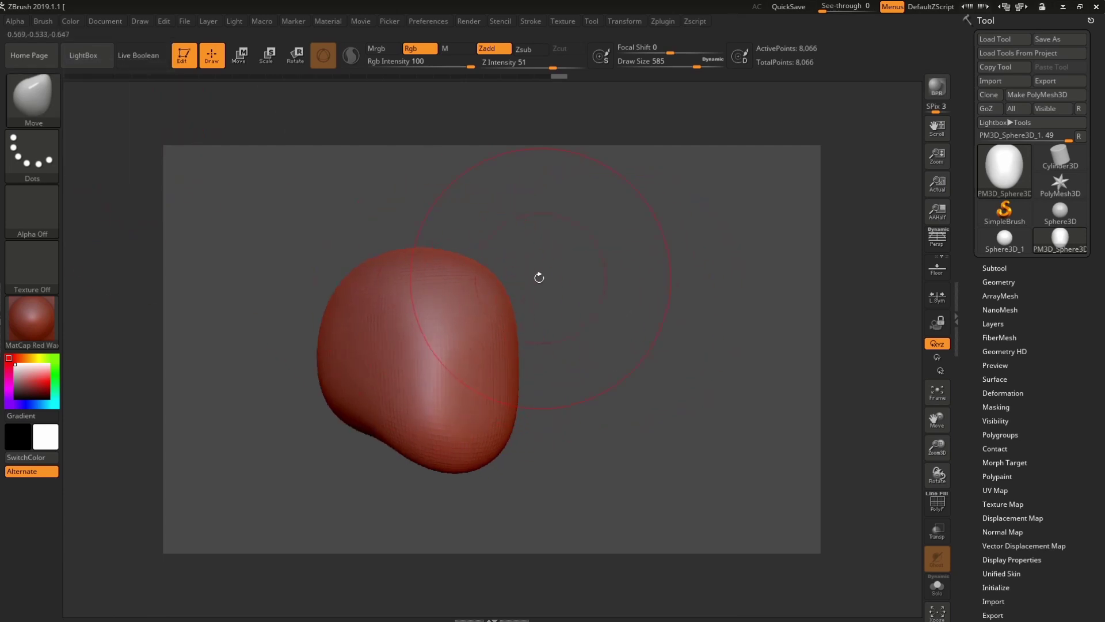
key("ctrl+z")
- Select the ClayBuildup brush at draw size 620 and orbit the head near frontal
left_click(34, 99)
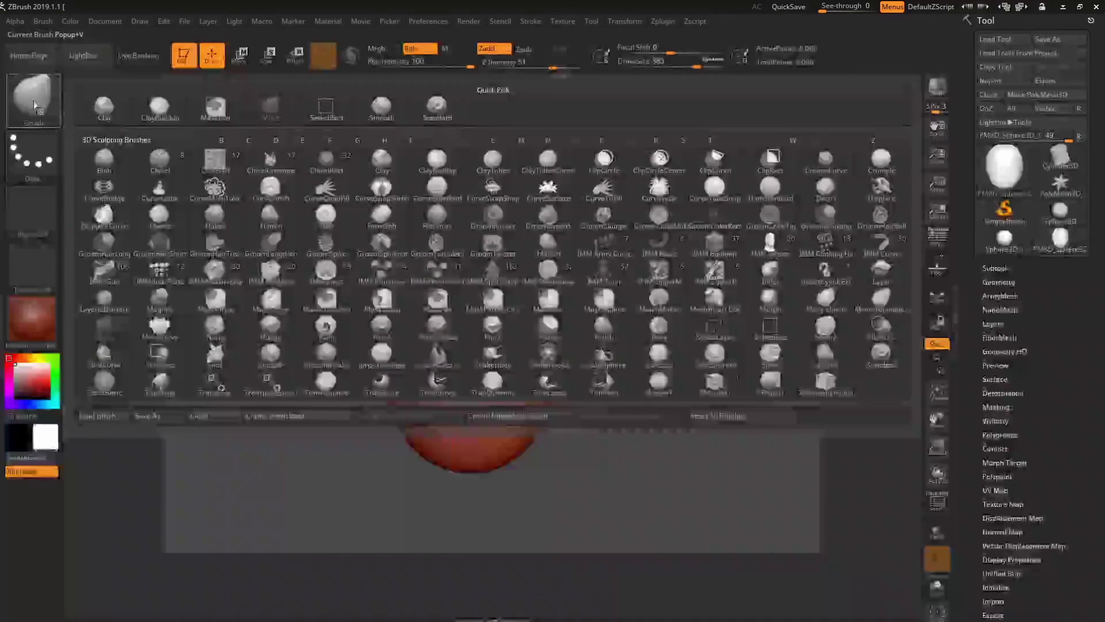
left_click(155, 107)
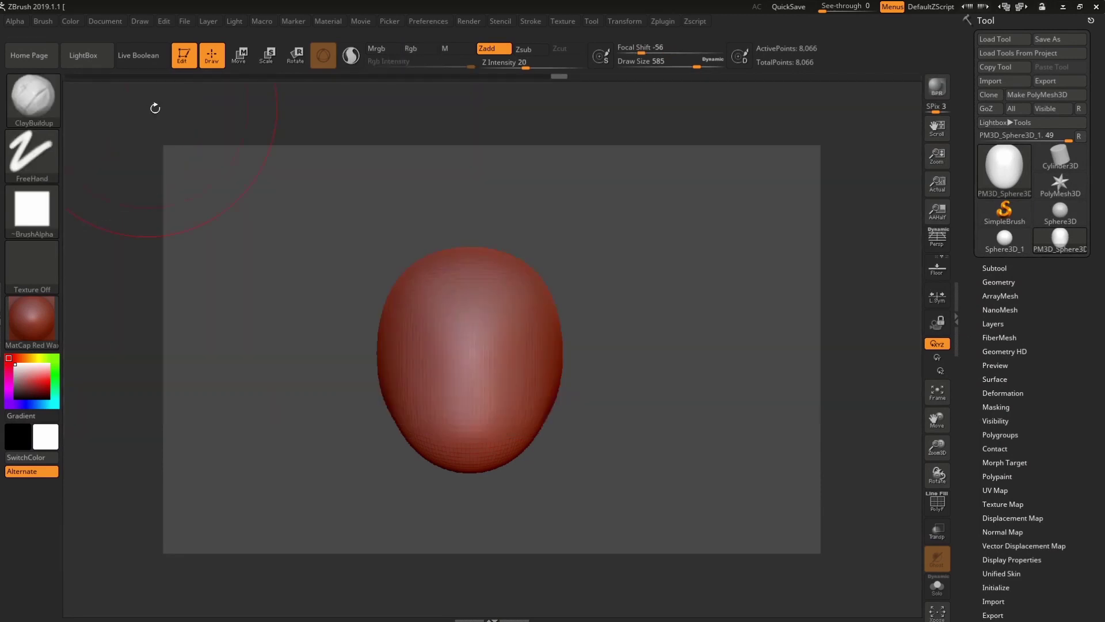
key("space")
mouse_move(579, 219)
left_mouse_down()
mouse_move(584, 190)
mouse_move(405, 340)
left_mouse_up()
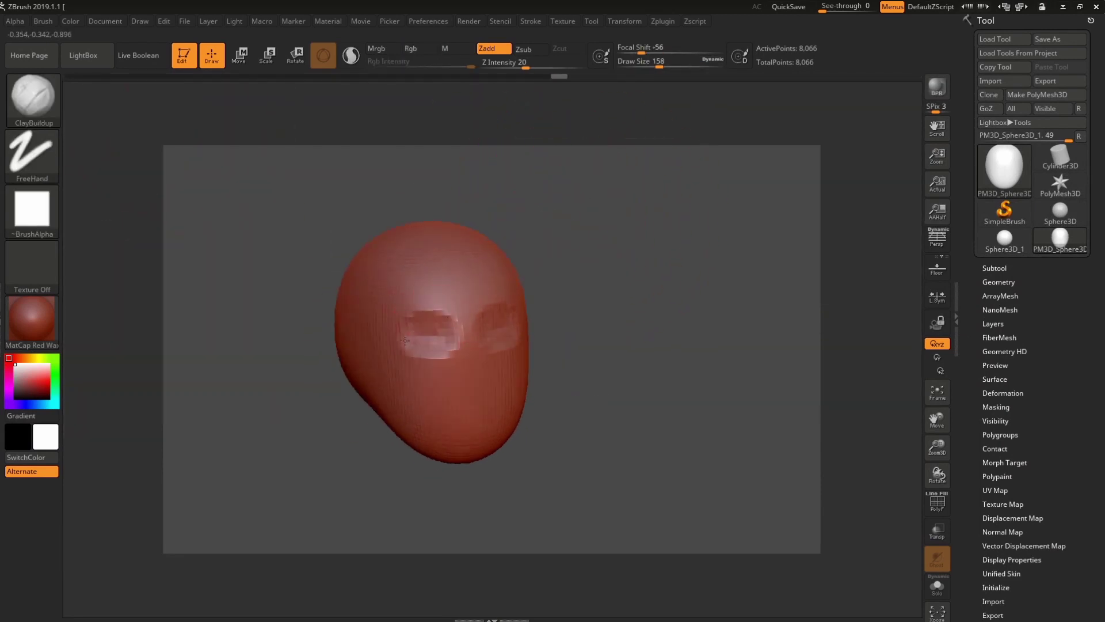
left_click_drag(599, 278, 546, 288)
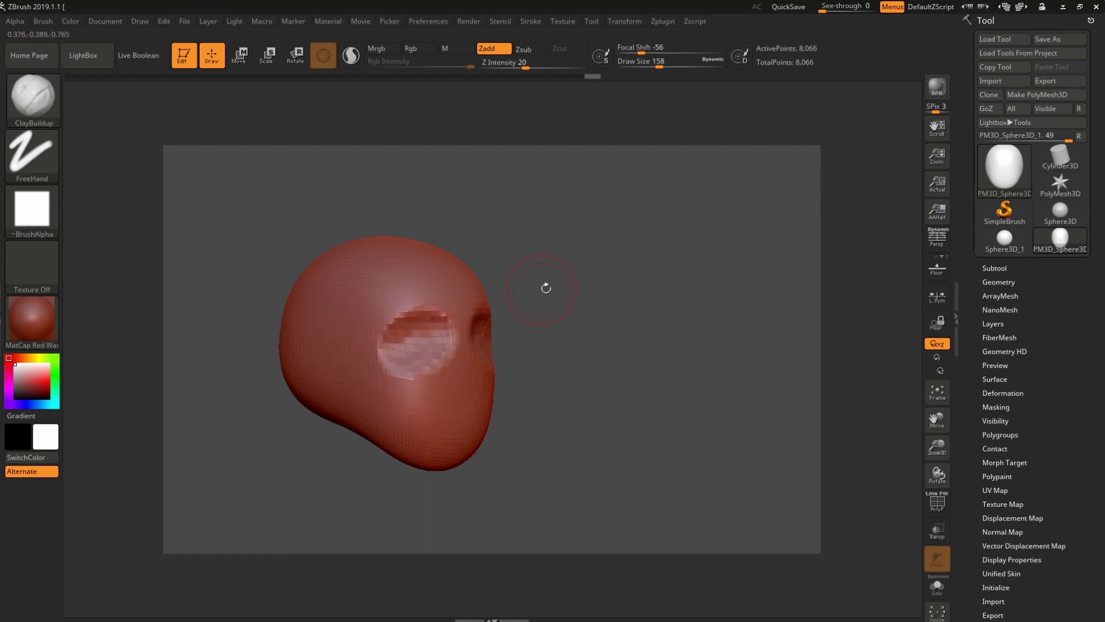
mouse_move(509, 339)
left_mouse_down()
mouse_move(422, 347)
mouse_move(545, 309)
mouse_move(551, 293)
mouse_move(431, 309)
left_mouse_up()
left_click_drag(547, 291, 400, 302)
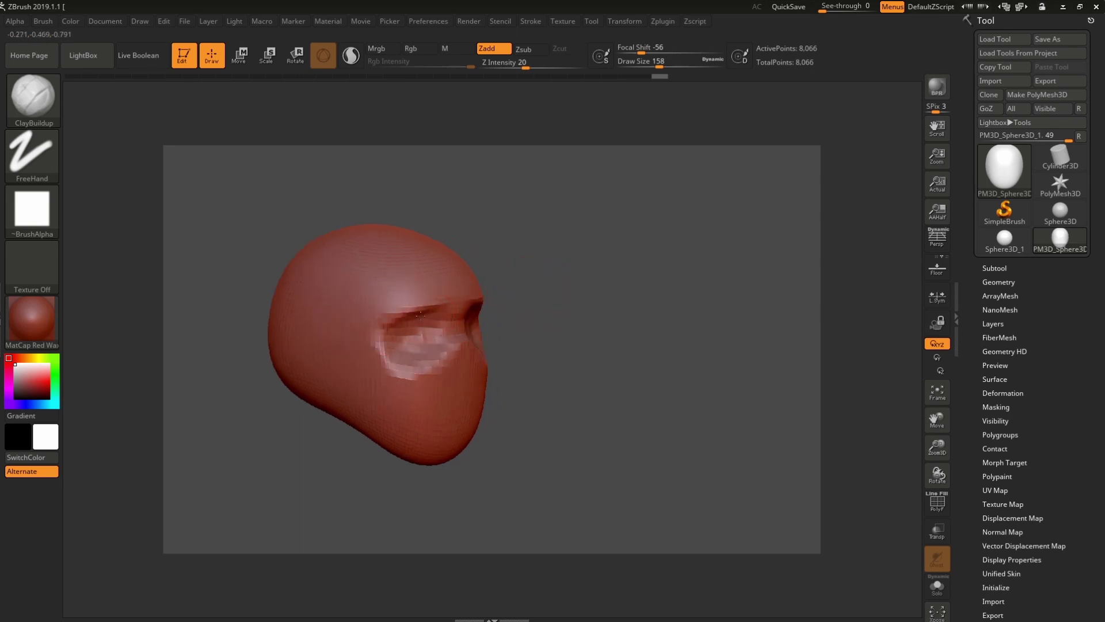
right_click_drag(422, 315, 440, 335)
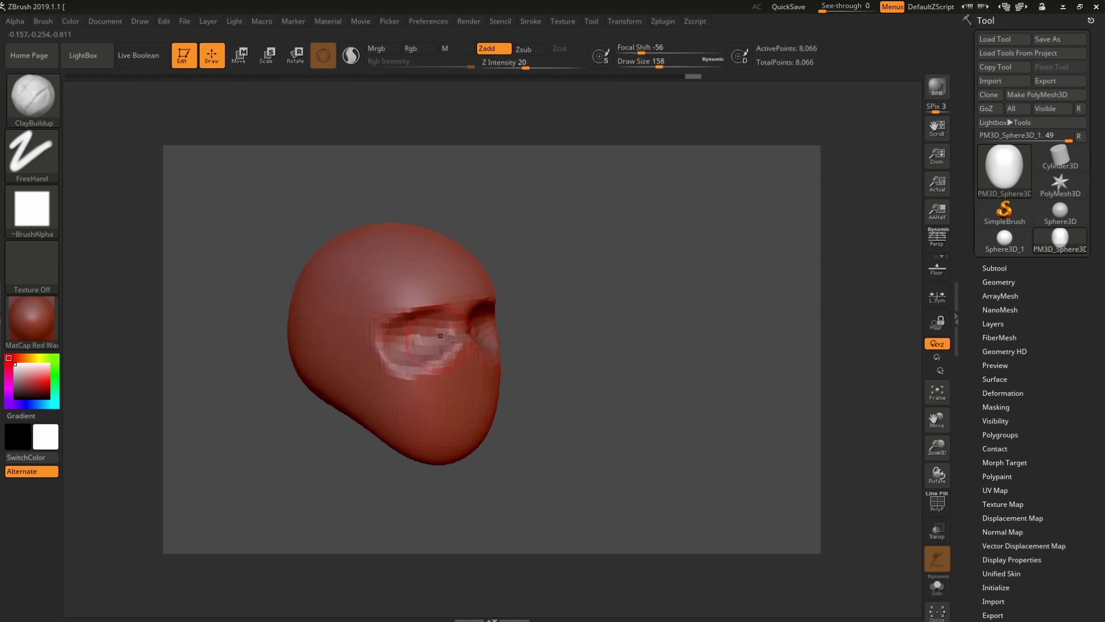
mouse_move(550, 304)
left_mouse_down()
mouse_move(487, 315)
mouse_move(519, 328)
mouse_move(552, 302)
left_mouse_up()
- At draw size 239, build up the eye socket, cheek ridges and brow
right_click(548, 291)
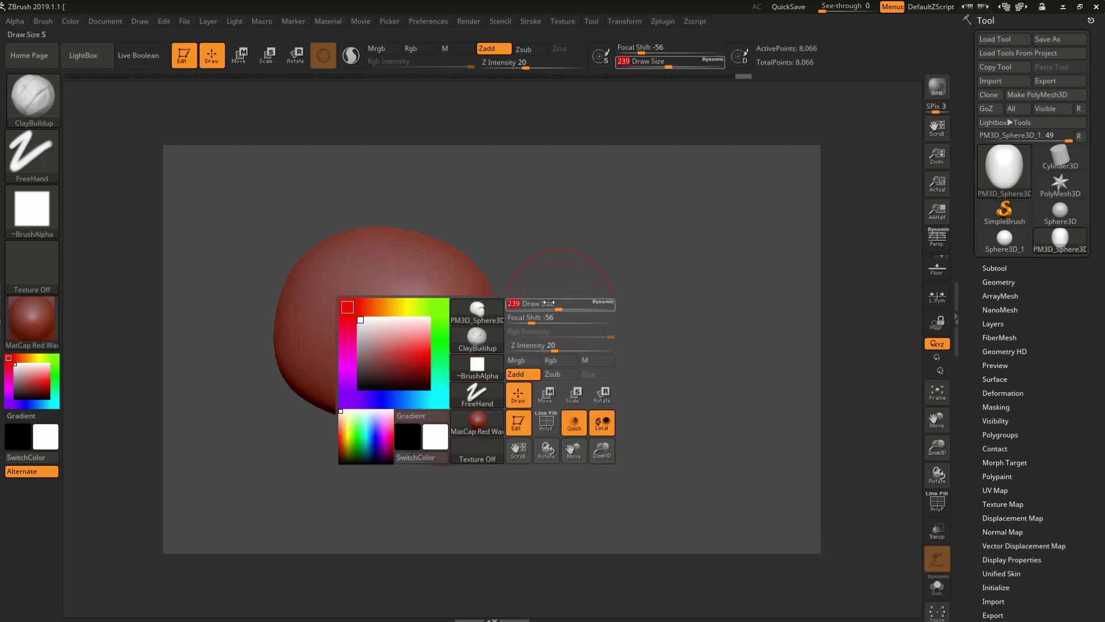
left_click_drag(408, 367, 397, 365)
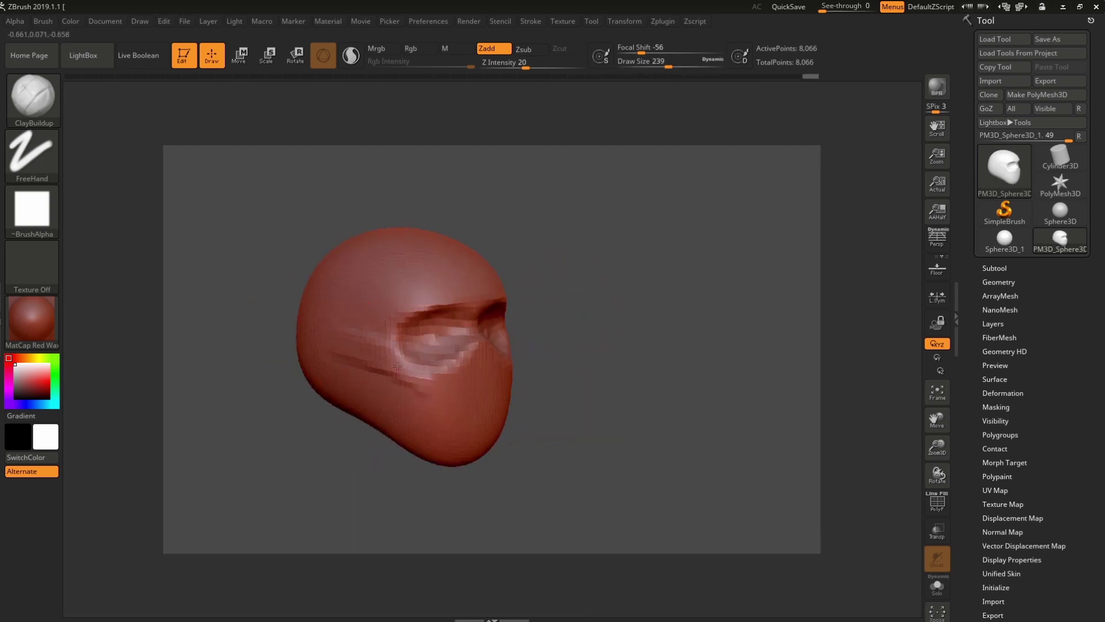
mouse_move(418, 402)
left_mouse_down()
mouse_move(409, 411)
mouse_move(414, 380)
mouse_move(409, 393)
left_mouse_up()
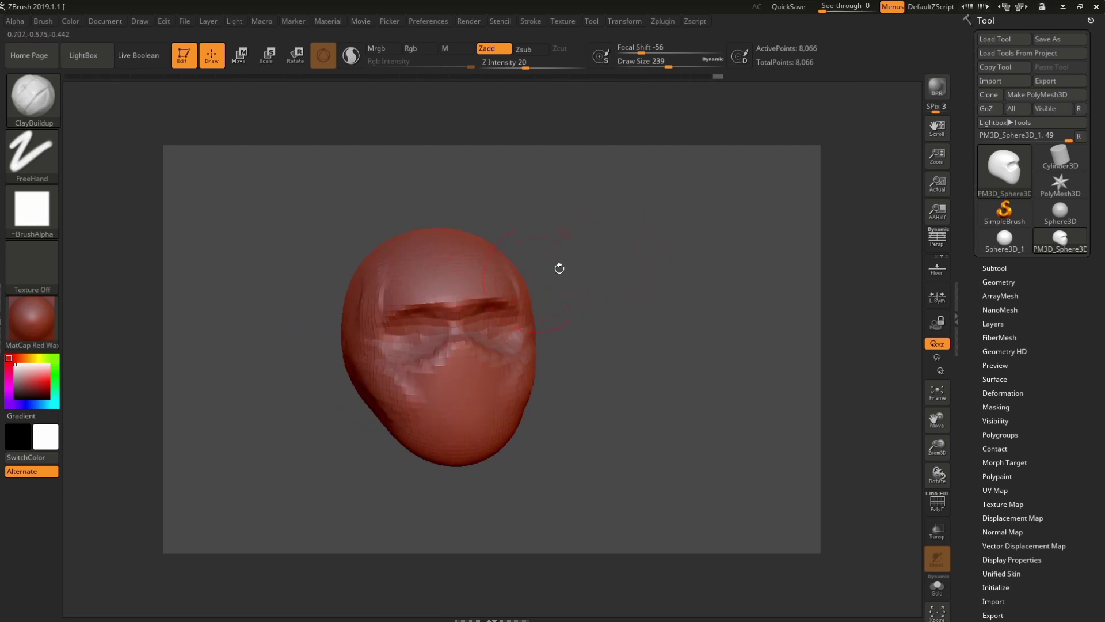
left_click_drag(548, 222, 356, 272)
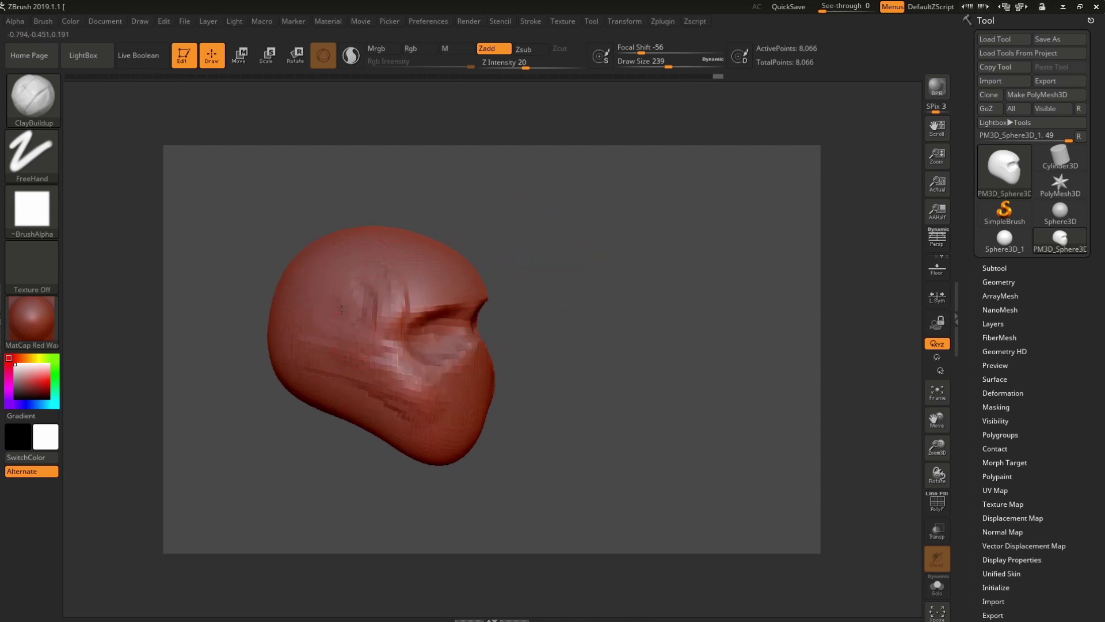
mouse_move(342, 309)
left_mouse_down()
mouse_move(322, 311)
mouse_move(351, 302)
mouse_move(311, 331)
left_mouse_up()
mouse_move(345, 287)
left_mouse_down()
mouse_move(405, 280)
mouse_move(394, 305)
mouse_move(359, 316)
left_mouse_up()
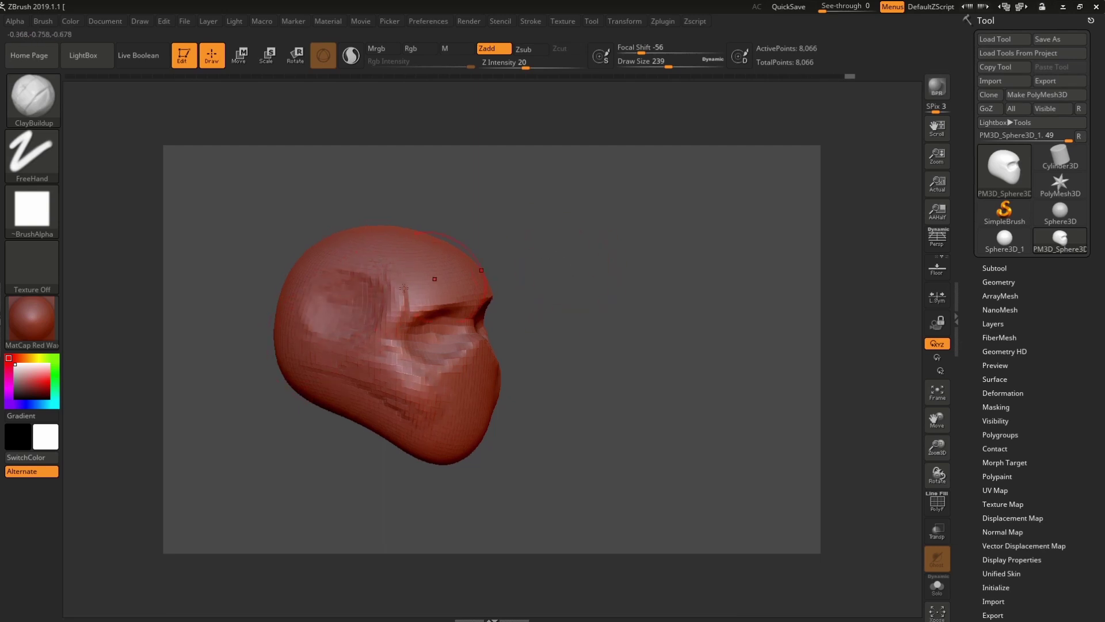
left_click_drag(518, 266, 369, 291)
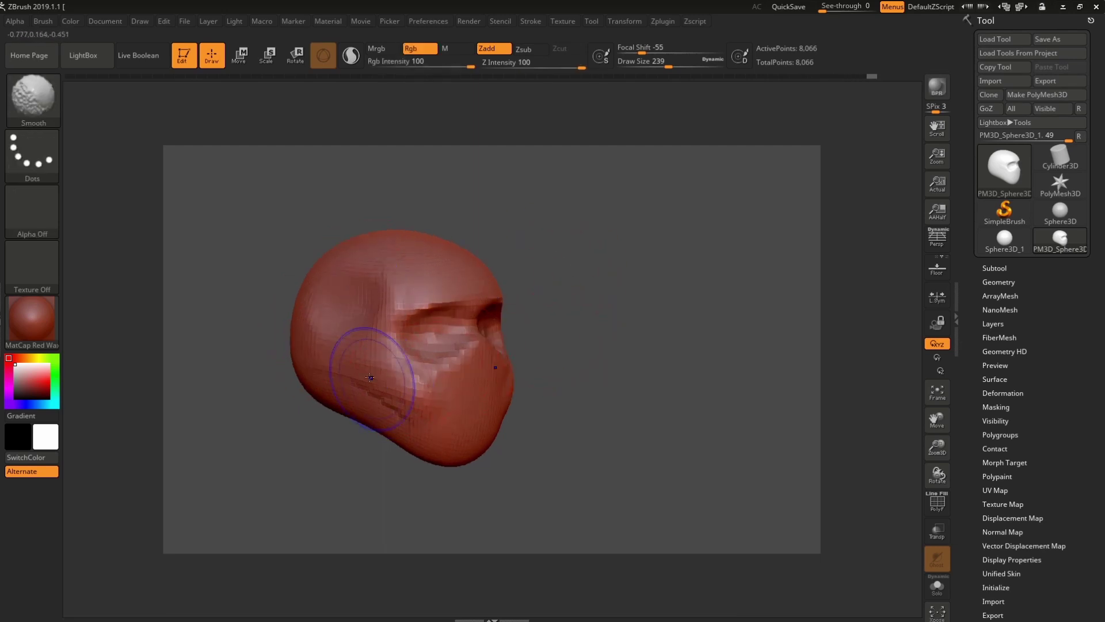
- Undo once, redo seven strokes, then revert to an earlier Undo History state
key("ctrl+z")
key("ctrl+z")
key("ctrl+z")
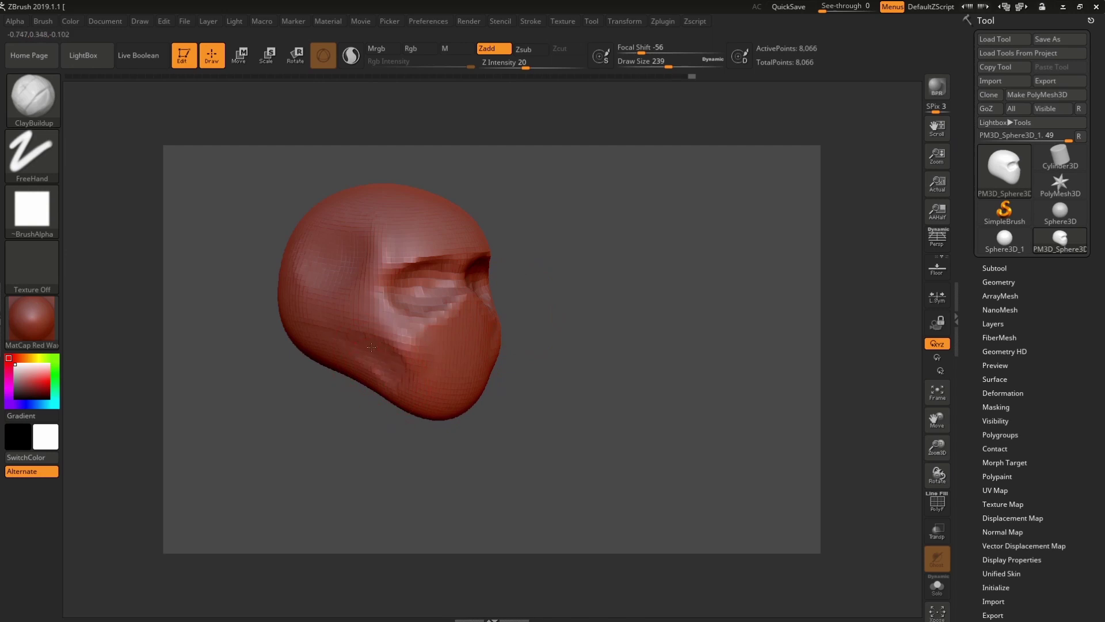
key("ctrl+shift+z")
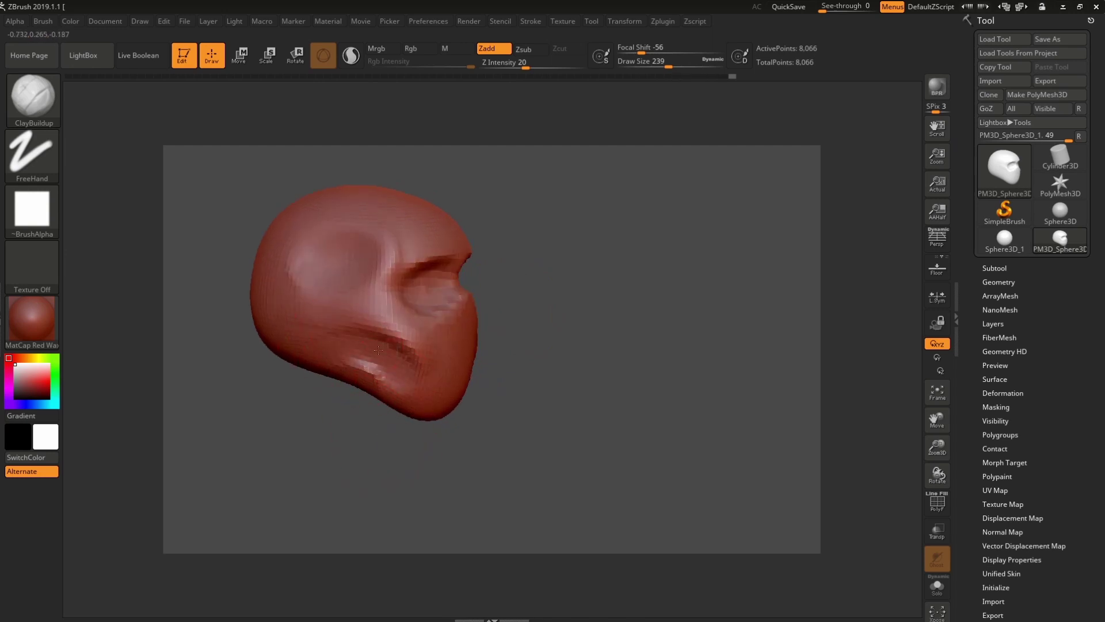
key("ctrl+shift+z")
key("ctrl+shift+z")
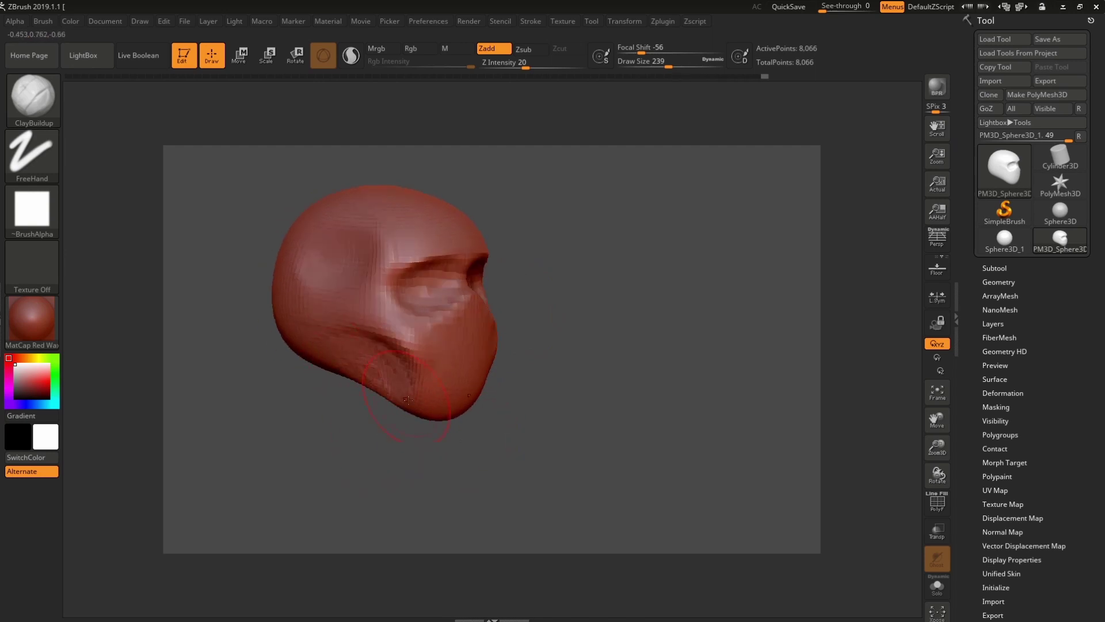
key("ctrl+shift+z")
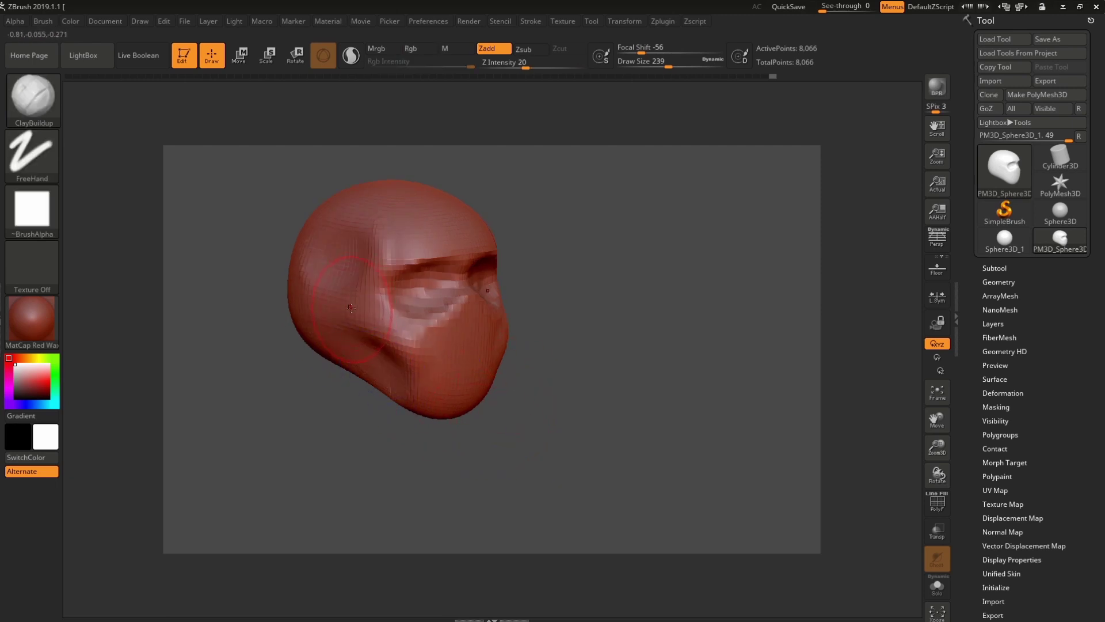
key("ctrl+shift+z")
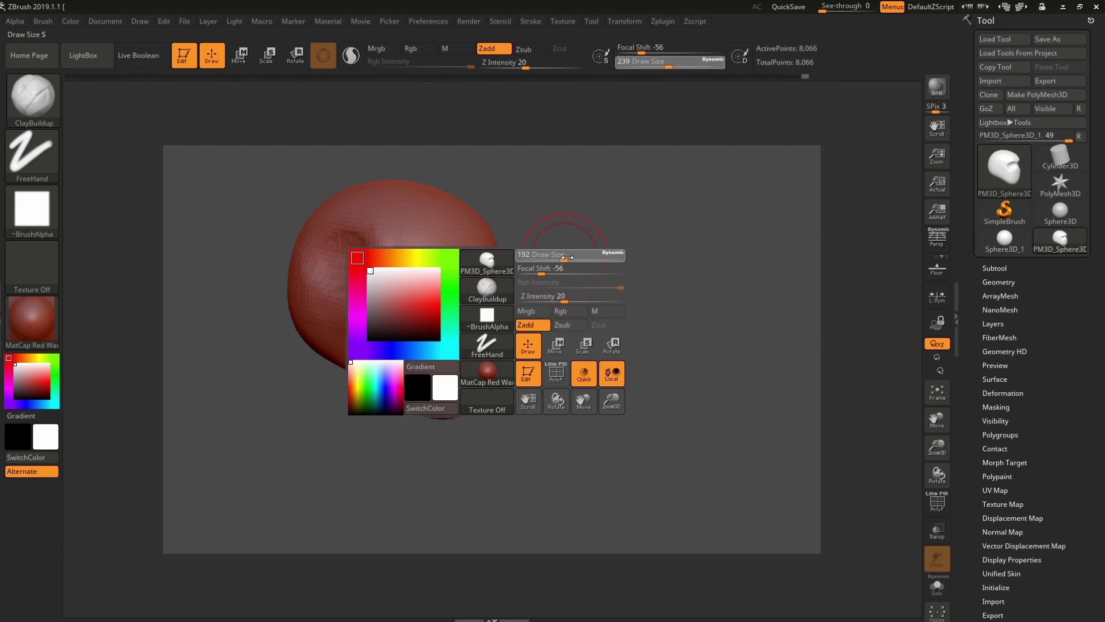
key("ctrl+shift+z")
key("ctrl+shift+z")
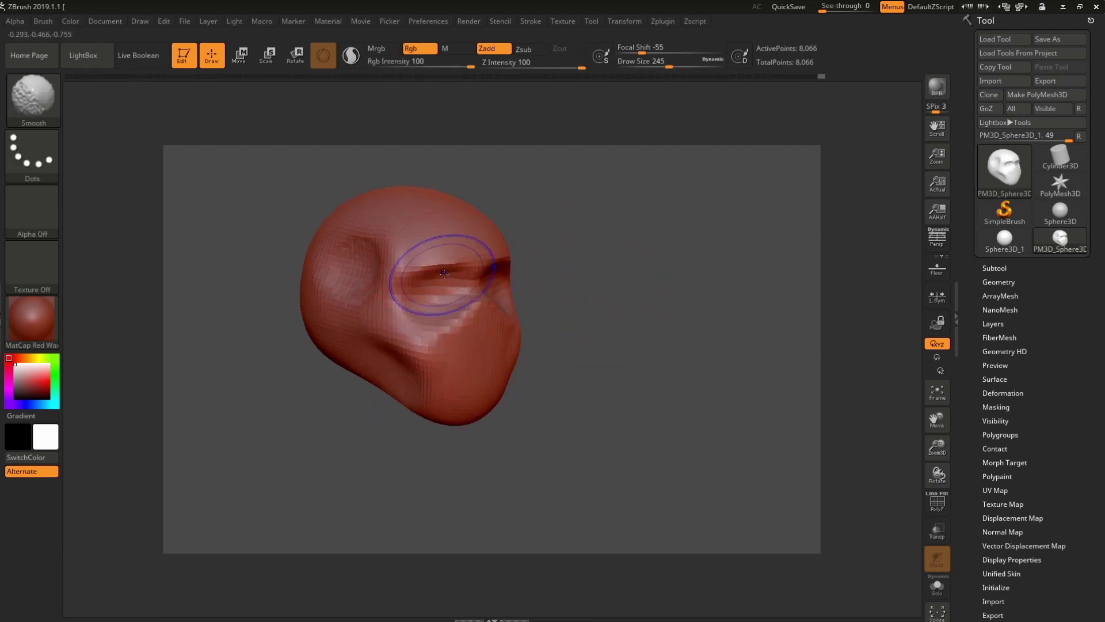
key("ctrl+shift+z")
key("ctrl+shift+z")
key("ctrl+shift+z")
key("ctrl+shift+z")
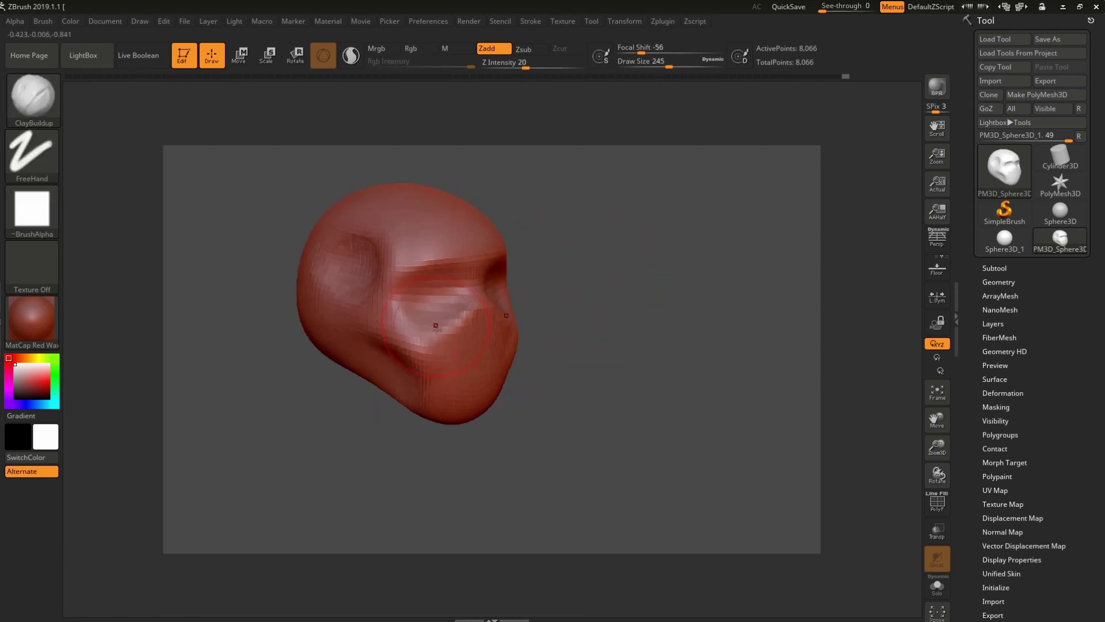
key("ctrl+shift+z")
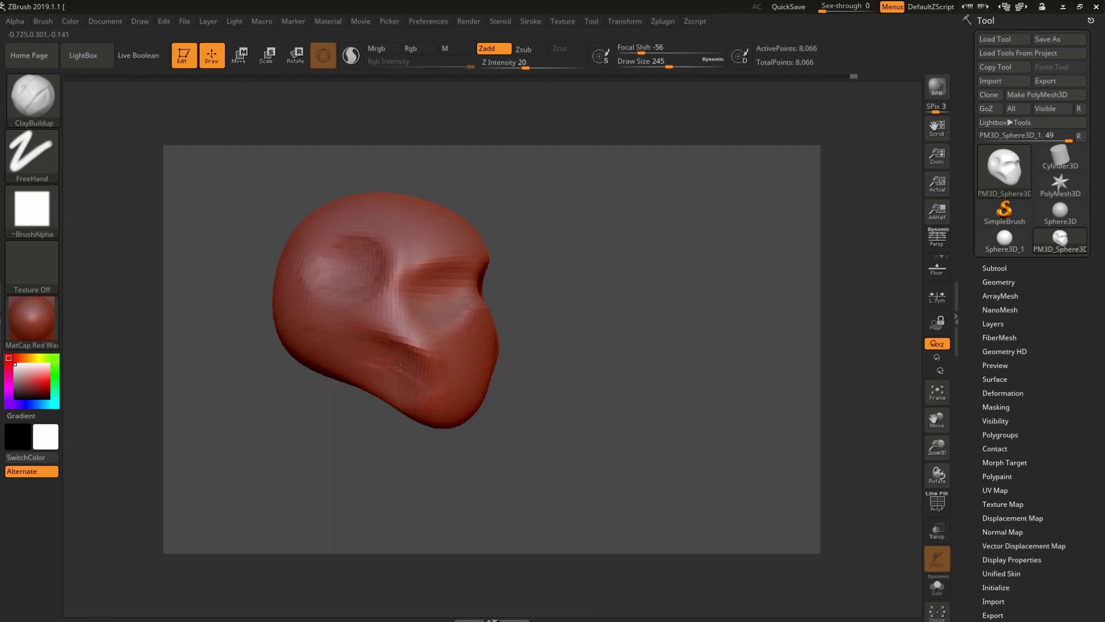
left_click(407, 75)
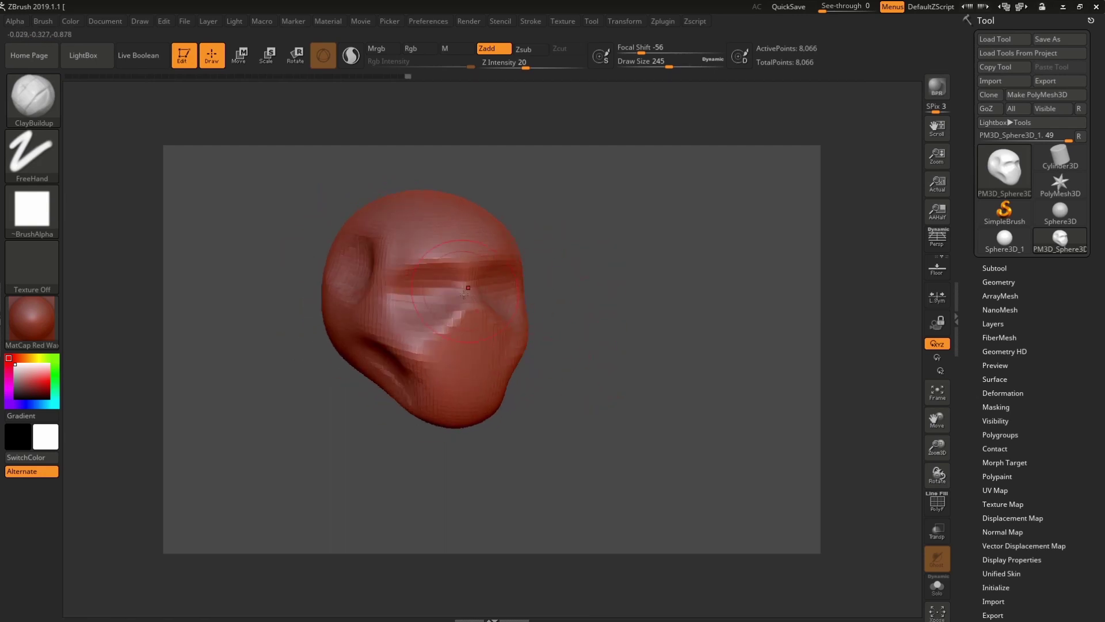
- Pick the Move brush at draw size 120 and turn the head into side profile
left_click(29, 94)
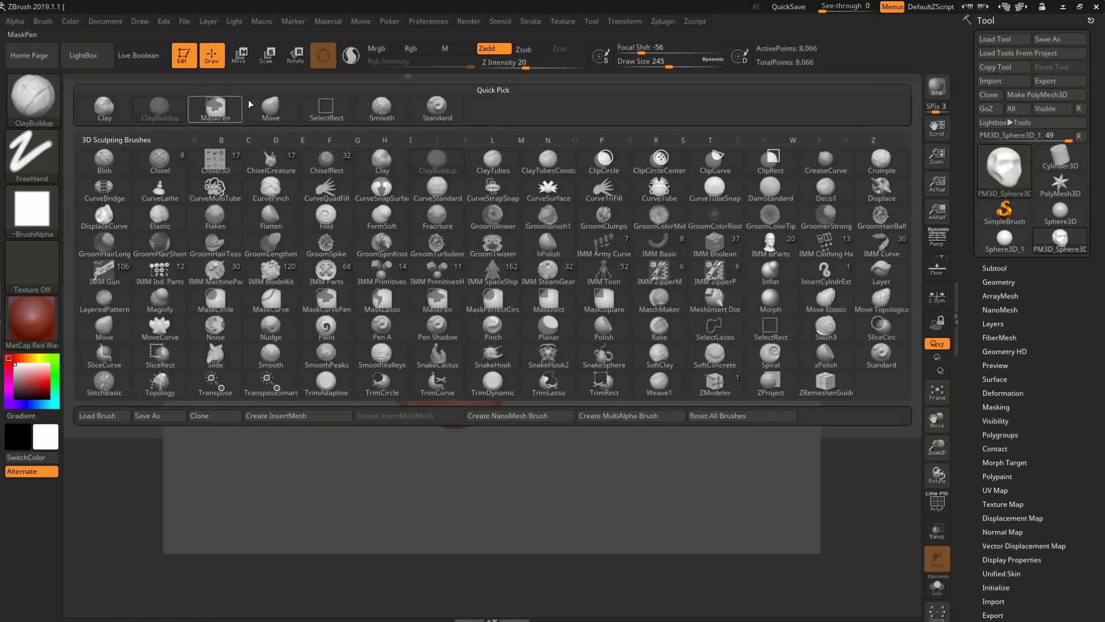
left_click(269, 107)
key("space")
left_click_drag(605, 244, 593, 244)
left_click_drag(553, 276, 510, 286)
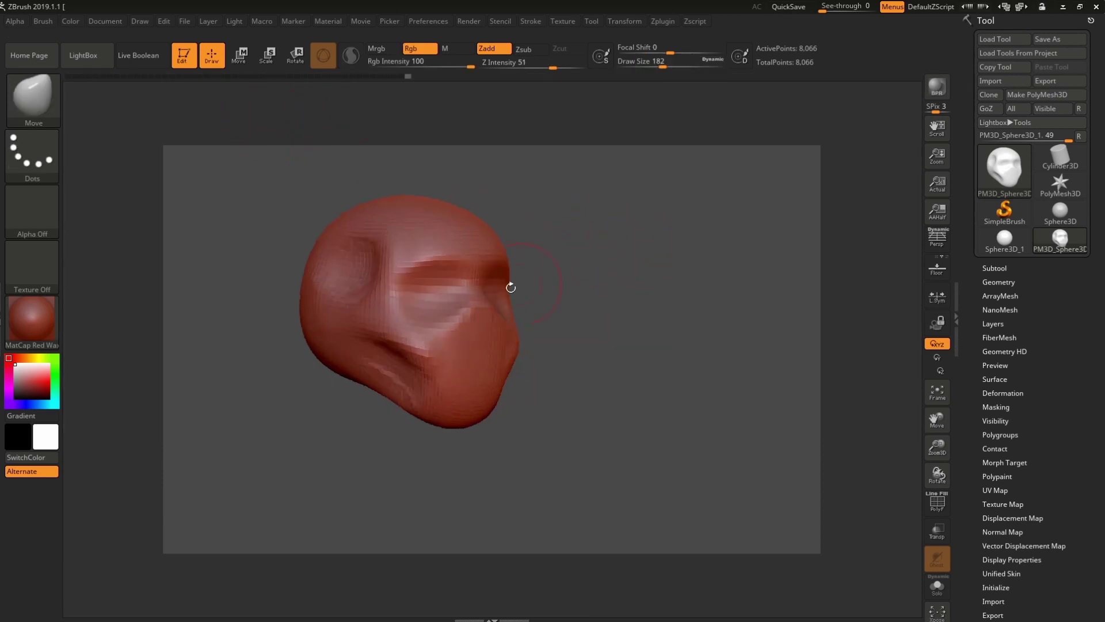
key("space")
mouse_move(576, 276)
left_mouse_down()
mouse_move(535, 305)
mouse_move(481, 320)
left_mouse_up()
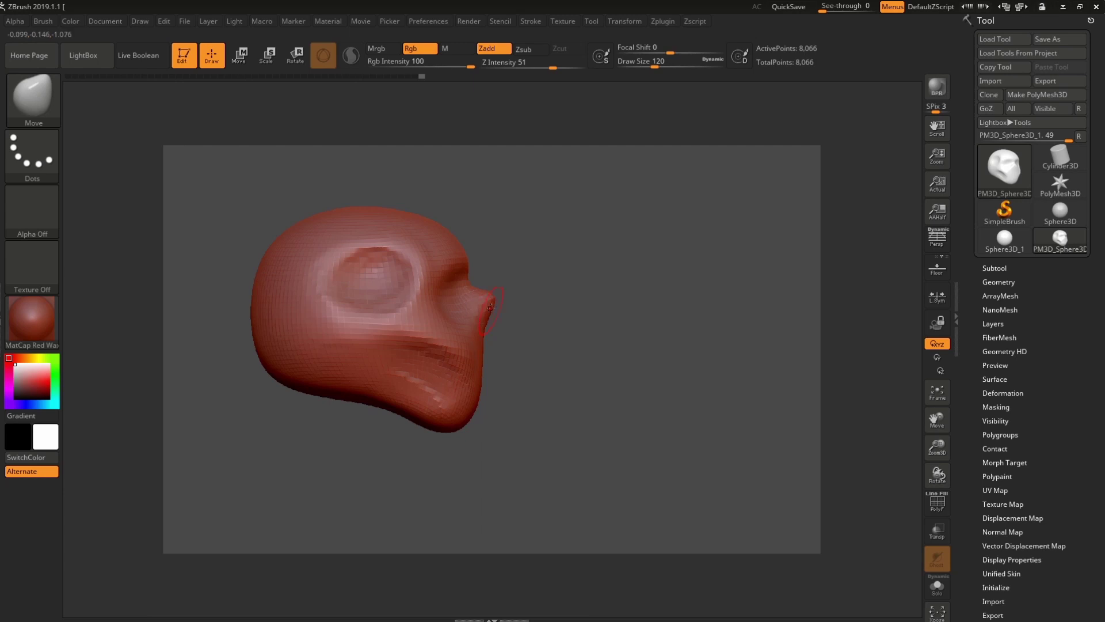
- Enlarge the brush to 386, then 593, and smooth out the eye socket dent
key("space")
left_click_drag(527, 257, 551, 257)
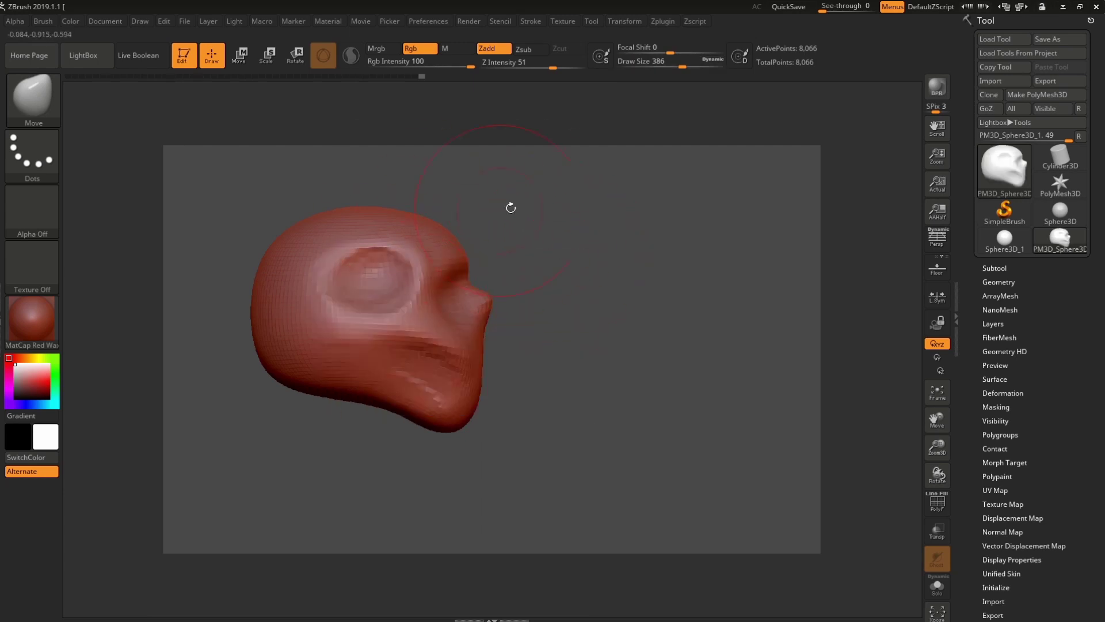
key("space")
mouse_move(510, 207)
left_mouse_down()
mouse_move(553, 202)
mouse_move(461, 259)
mouse_move(357, 230)
left_mouse_up()
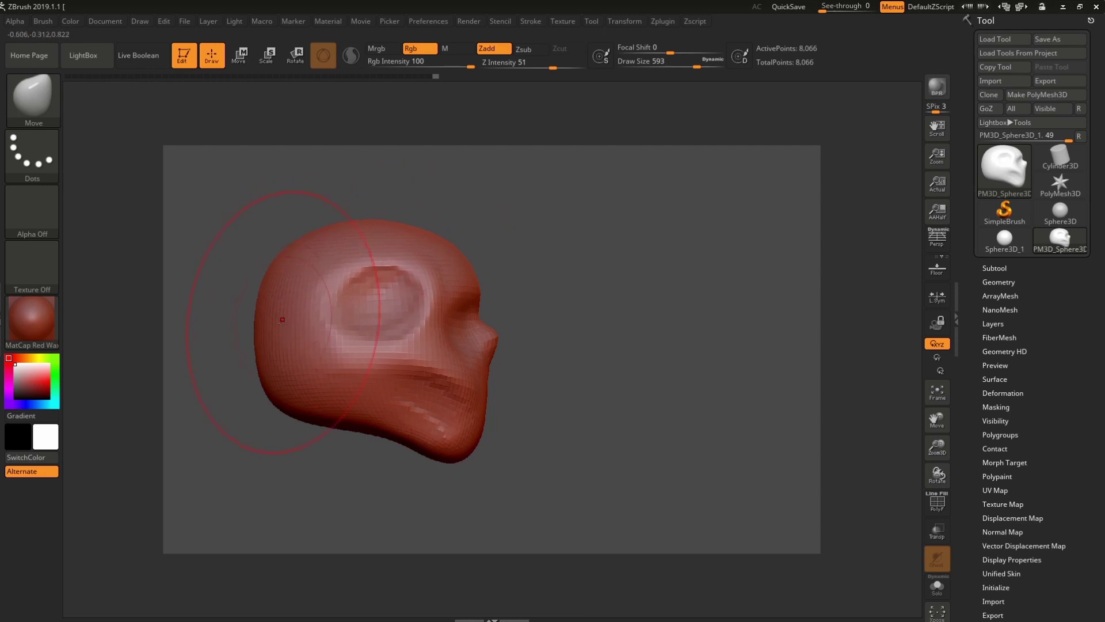
left_click_drag(345, 305, 391, 282, "shift")
- Pull the lower face into a narrower jaw, reframe the head, and raise draw size to 1000
left_click_drag(615, 247, 397, 250)
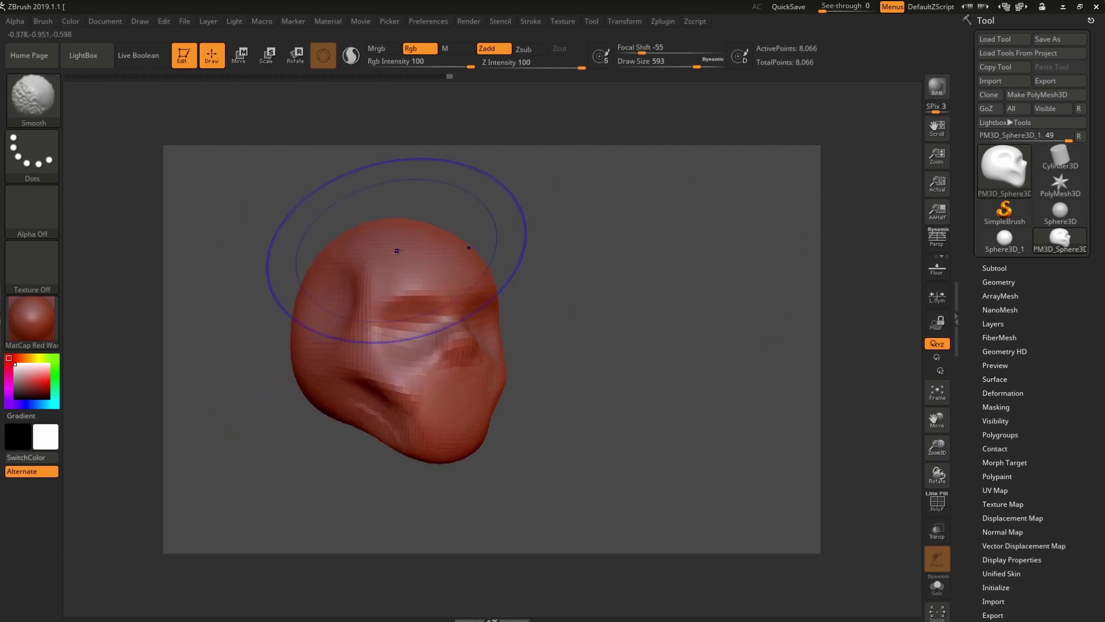
left_click_drag(605, 276, 518, 265)
left_click_drag(438, 374, 438, 345)
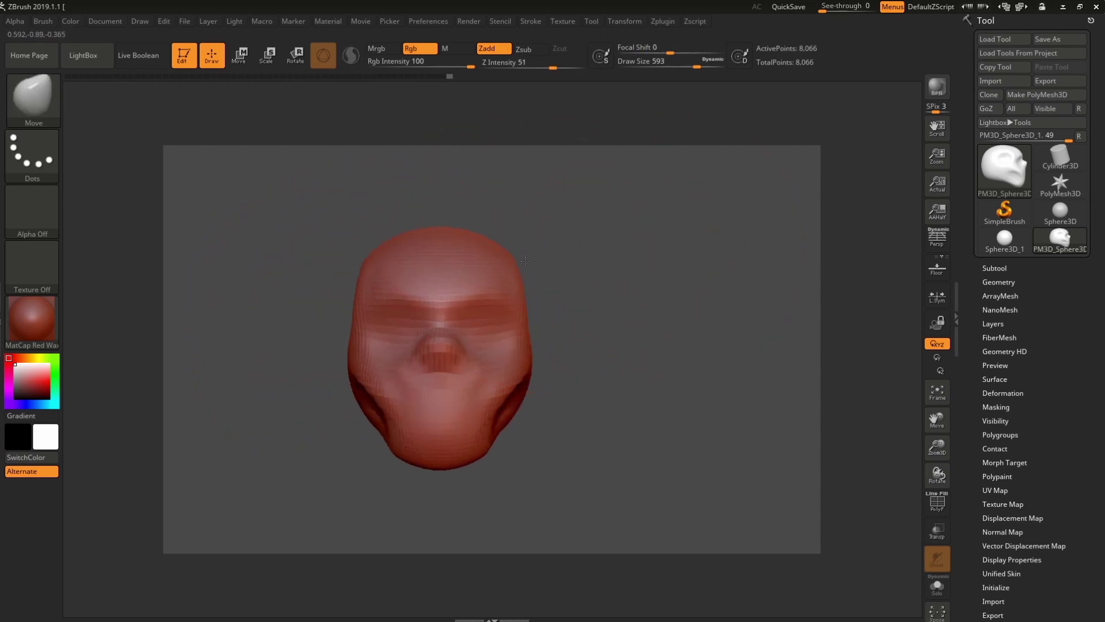
mouse_move(564, 236)
left_mouse_down()
mouse_move(636, 288)
mouse_move(647, 274)
left_mouse_up()
key("space")
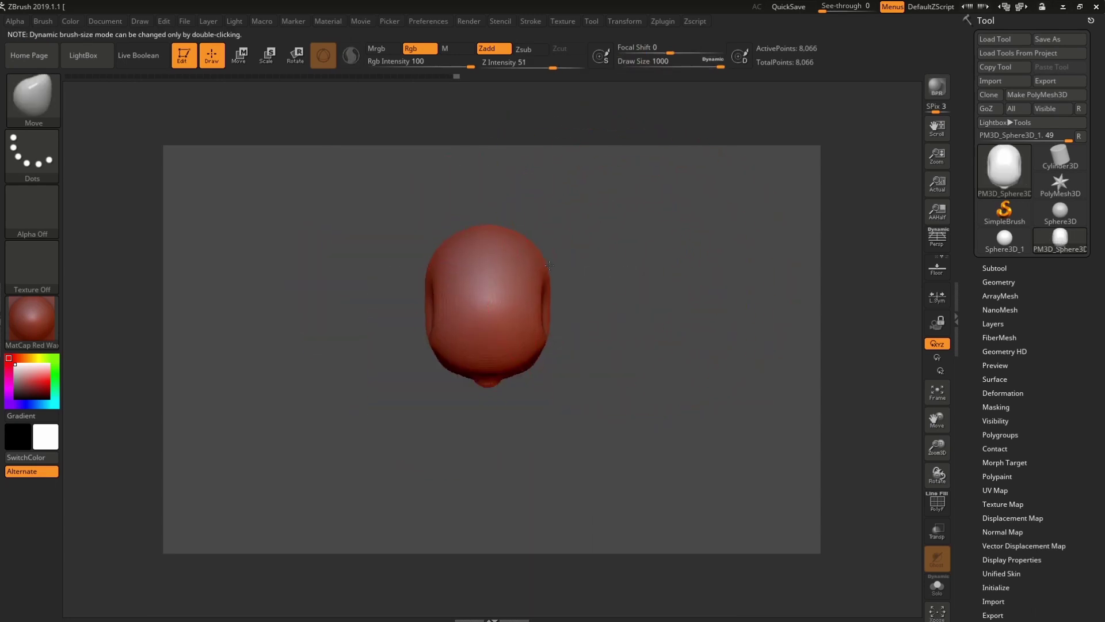
left_click_drag(571, 257, 600, 274)
key("space")
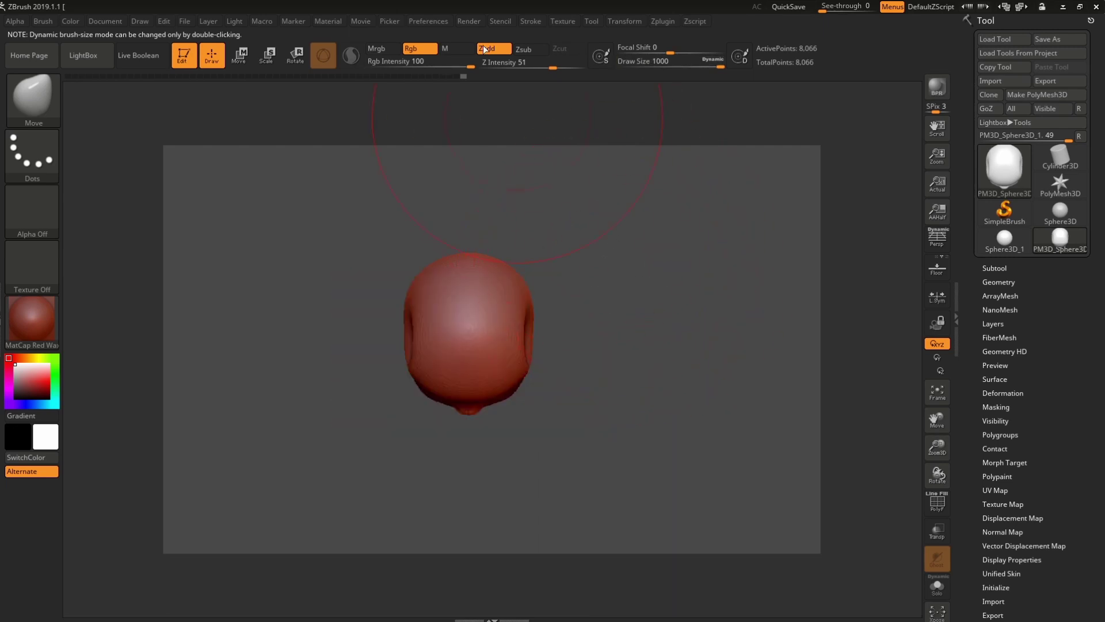
left_click(467, 22)
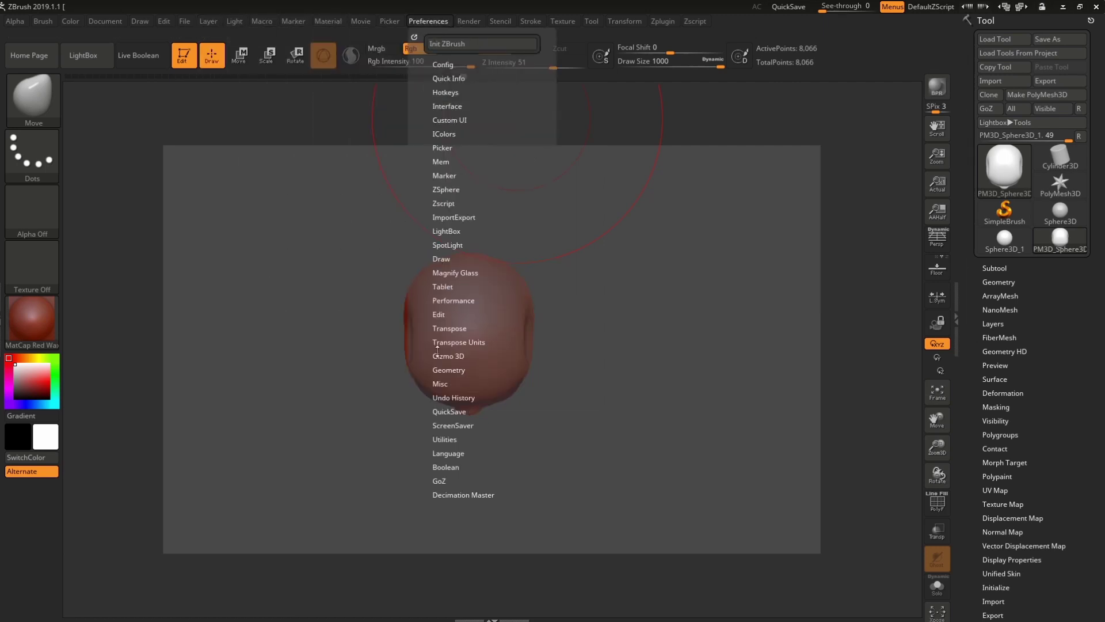
- Raise Max Brush Size to 5000 in Draw preferences and push draw size to 1031
left_click(441, 258)
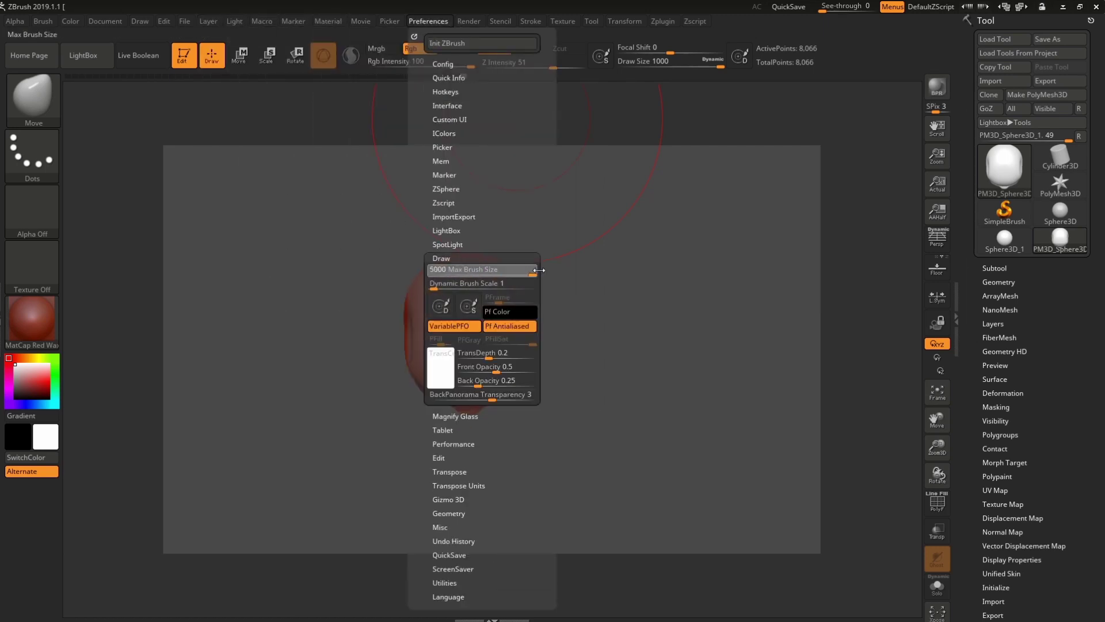
key("space")
mouse_move(538, 279)
left_mouse_down()
mouse_move(529, 278)
mouse_move(604, 267)
left_mouse_up()
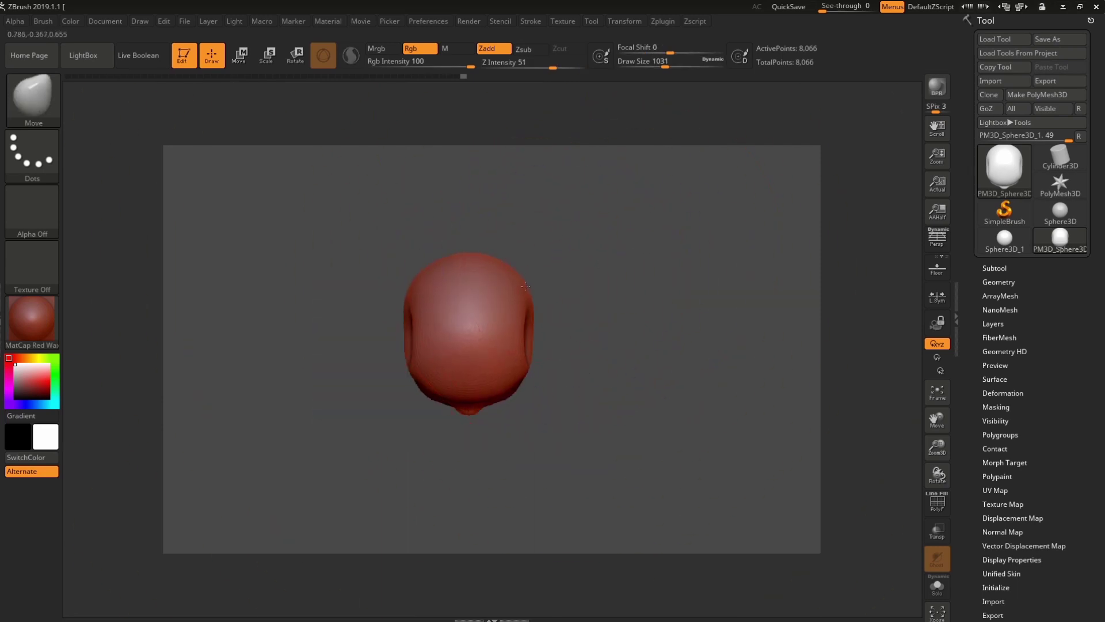
mouse_move(531, 346)
left_mouse_down()
mouse_move(617, 298)
mouse_move(471, 339)
left_mouse_up()
key("space")
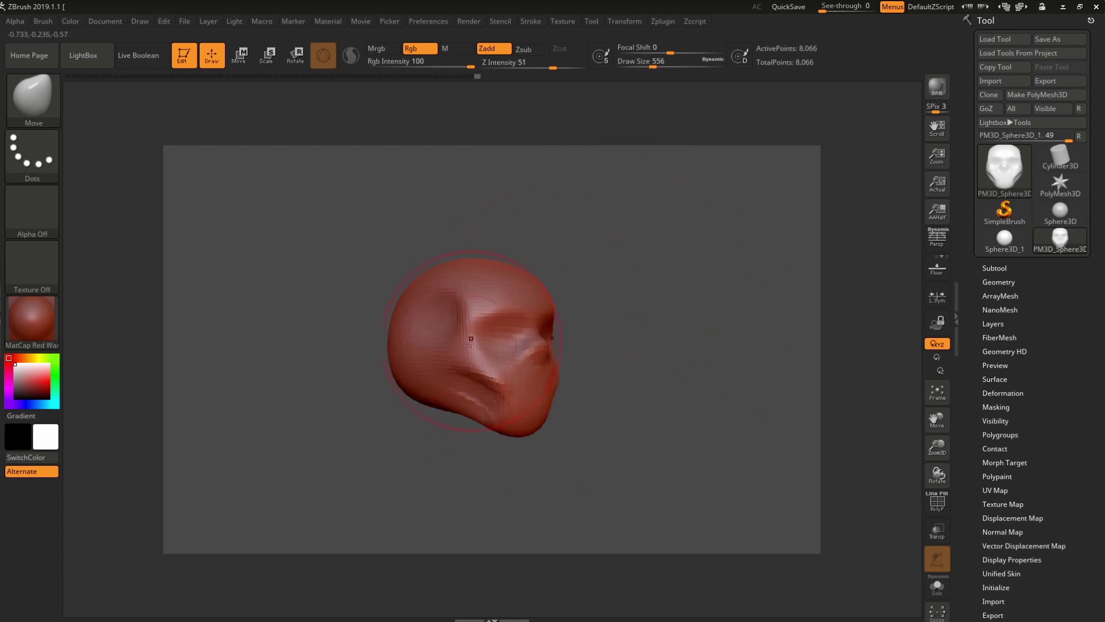
left_click_drag(495, 495, 619, 348)
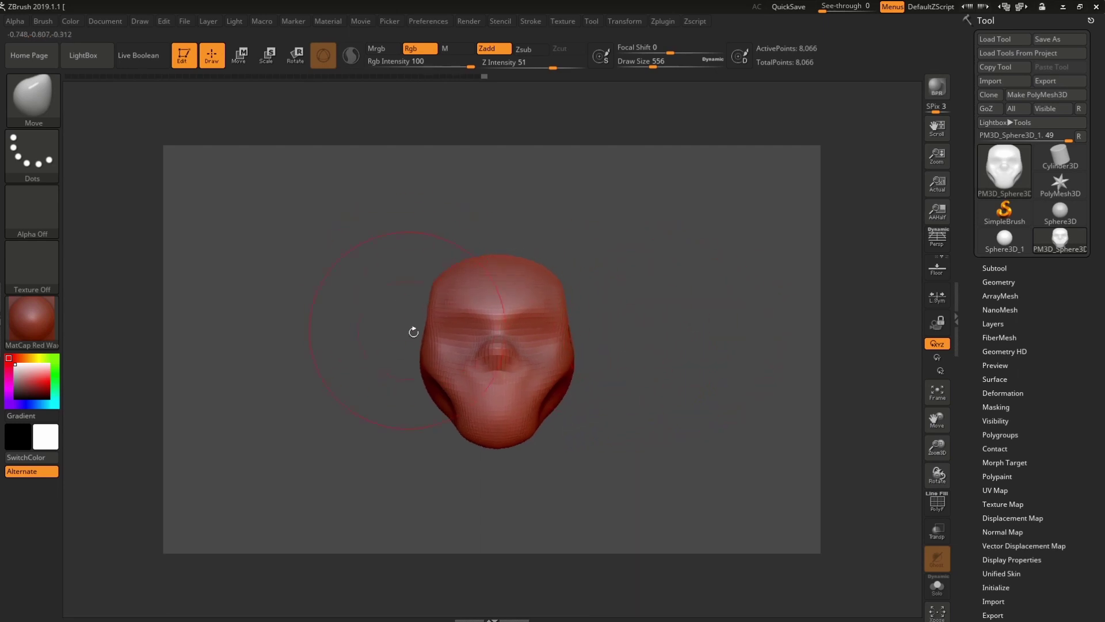
left_click_drag(412, 328, 408, 347)
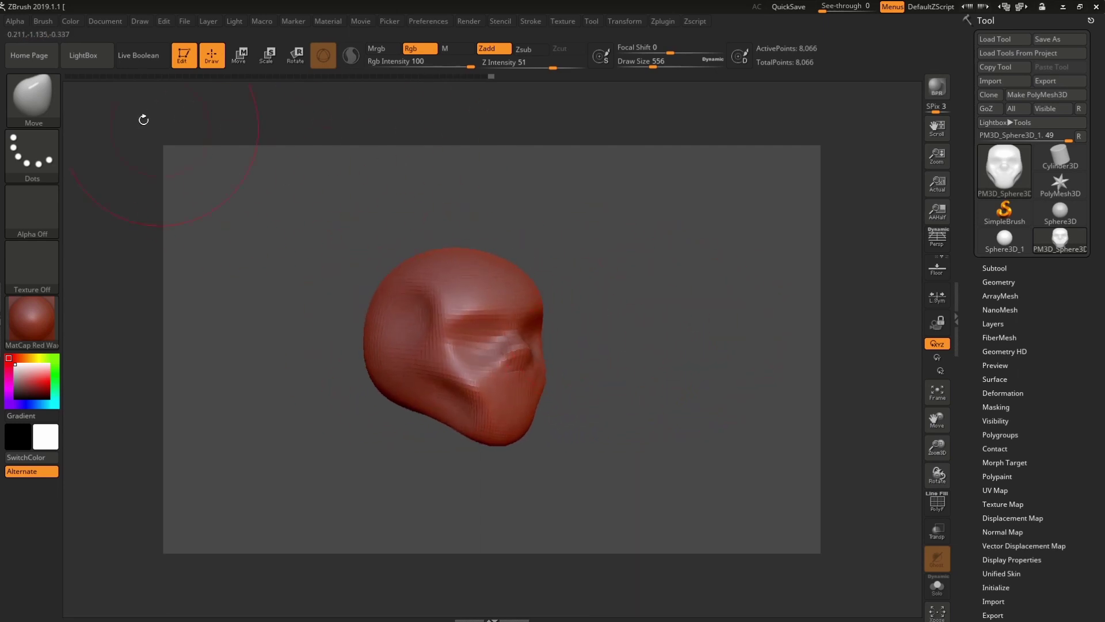
- Select the TrimDynamic brush and shrink its draw size to 130
left_click(26, 98)
left_click(501, 381)
key("space")
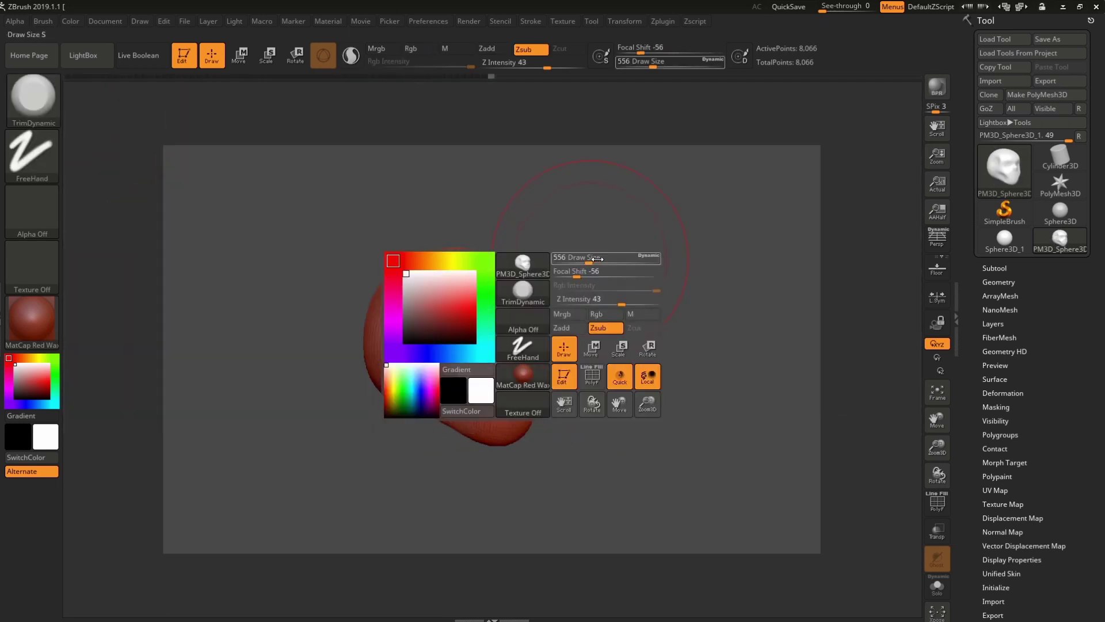
mouse_move(610, 269)
left_mouse_down()
mouse_move(575, 269)
mouse_move(490, 332)
left_mouse_up()
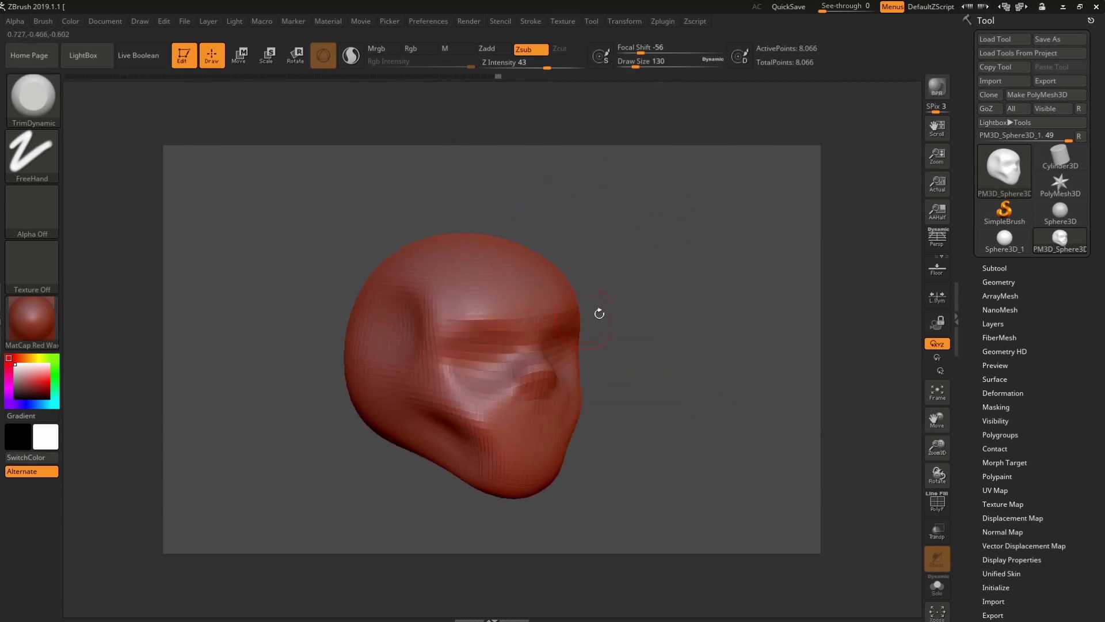
- Orbit to a three-quarter view and Shift-smooth the lumpy cheek and jaw surface
left_click_drag(598, 313, 549, 326)
left_click_drag(624, 272, 505, 325)
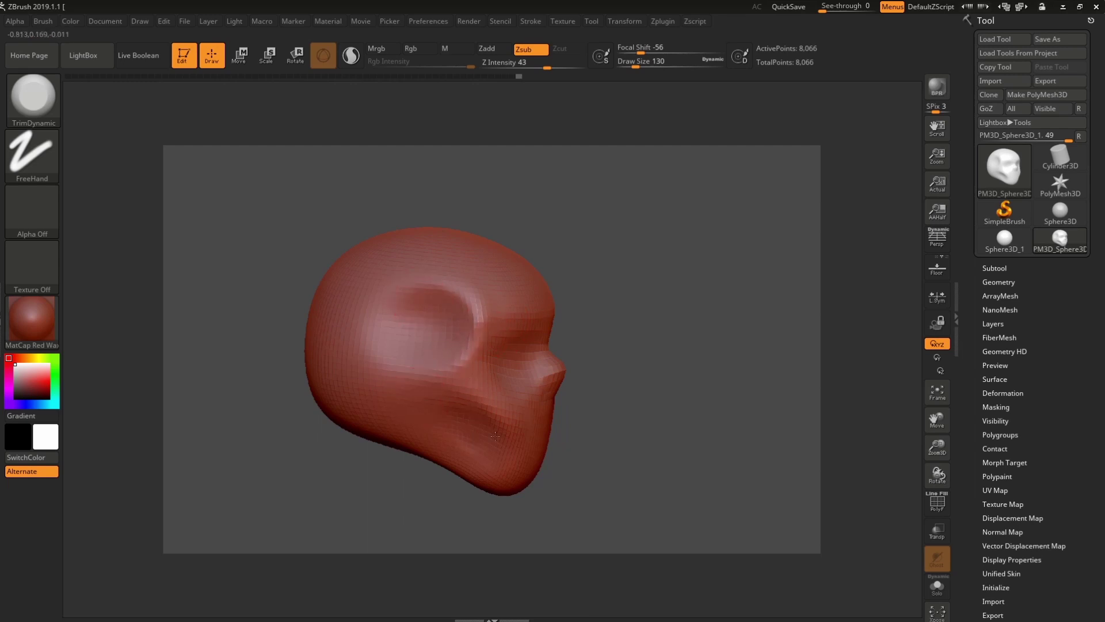
left_click_drag(644, 370, 518, 392)
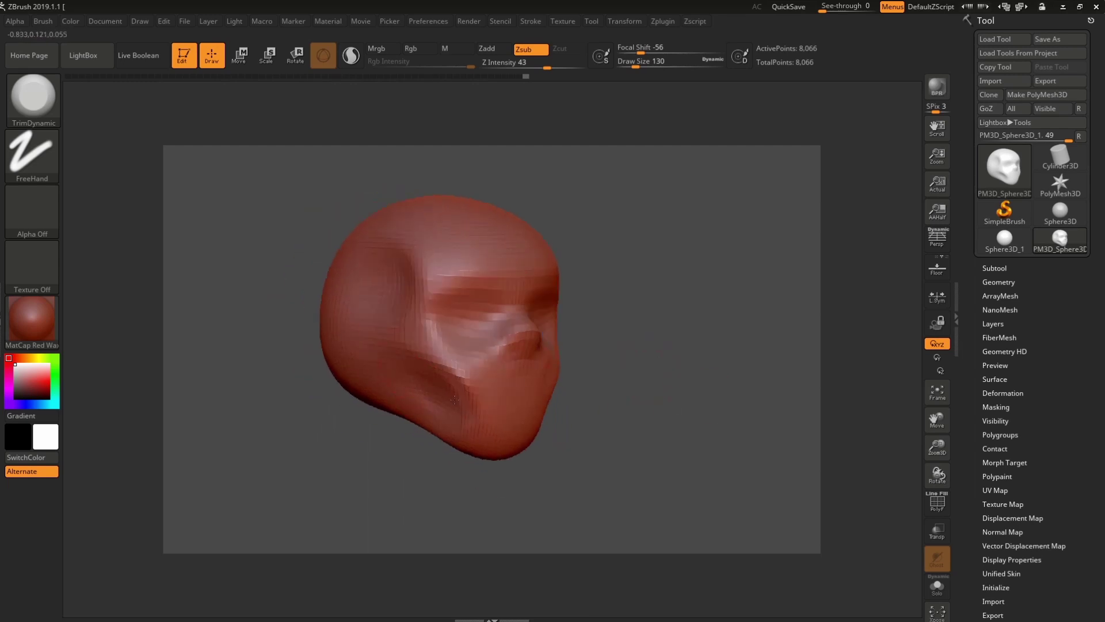
mouse_move(585, 333)
left_mouse_down()
mouse_move(578, 318)
mouse_move(508, 325)
left_mouse_up()
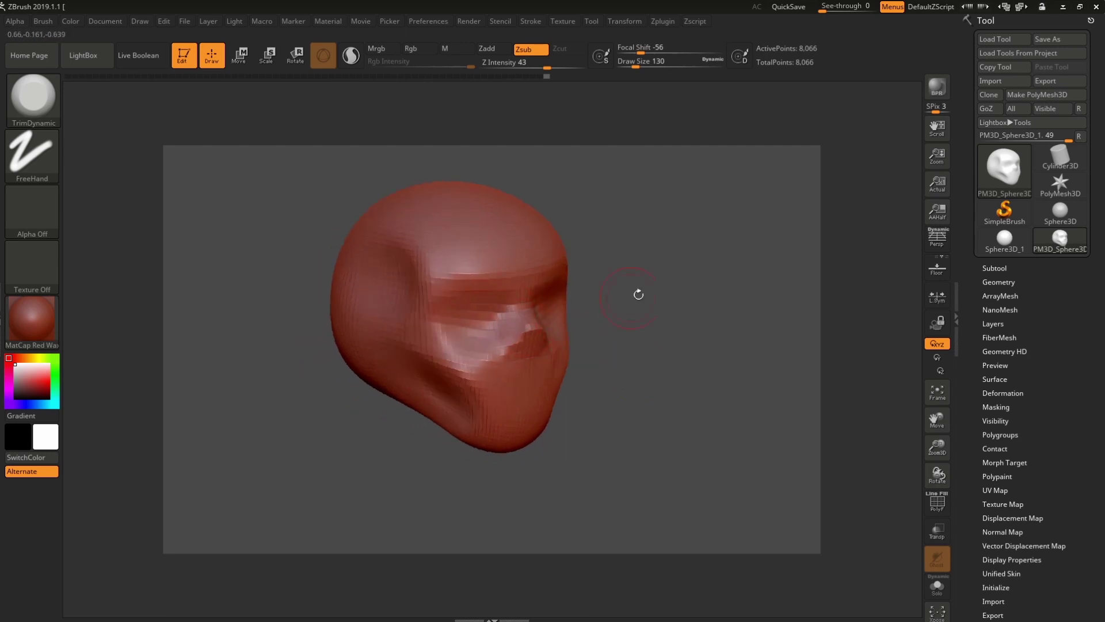
left_click_drag(639, 294, 430, 309)
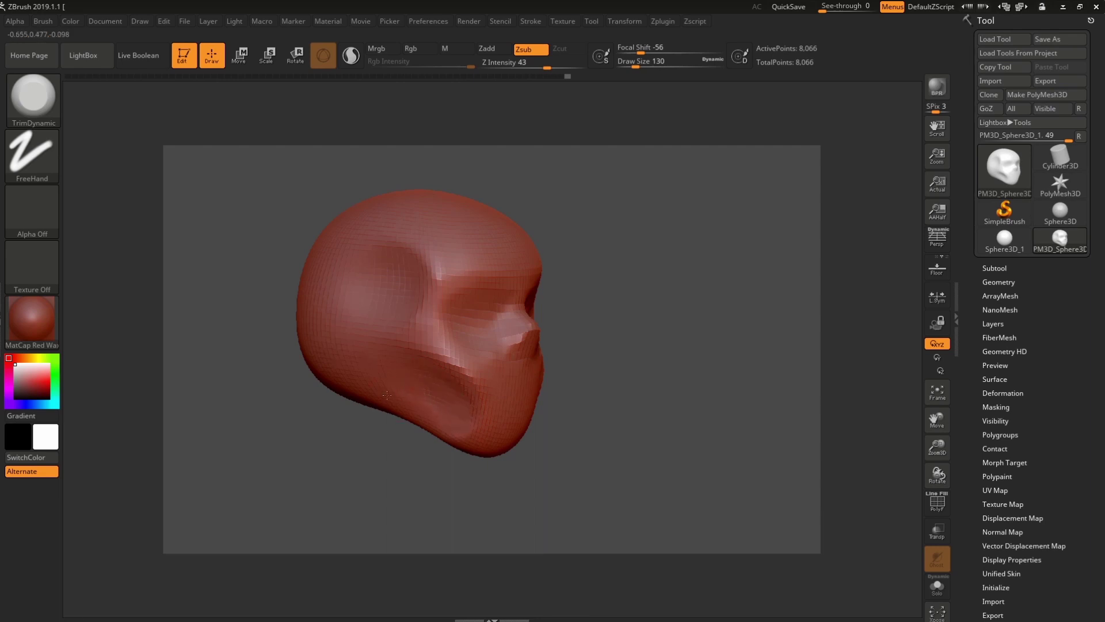
left_click_drag(648, 391, 396, 407)
key("shift")
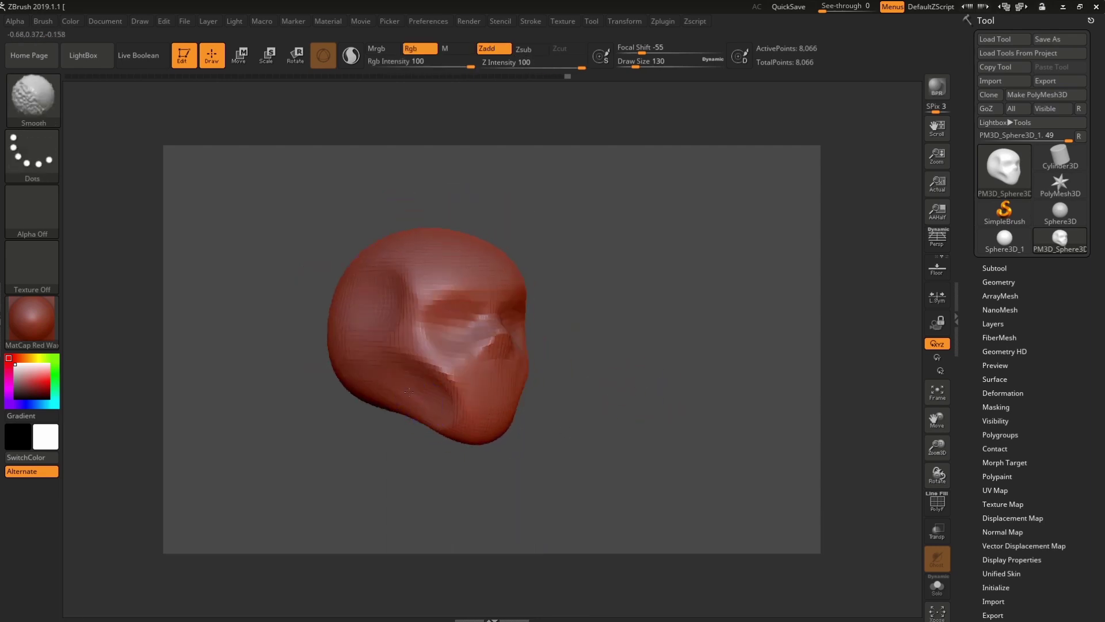
left_click_drag(465, 422, 417, 414, "shift")
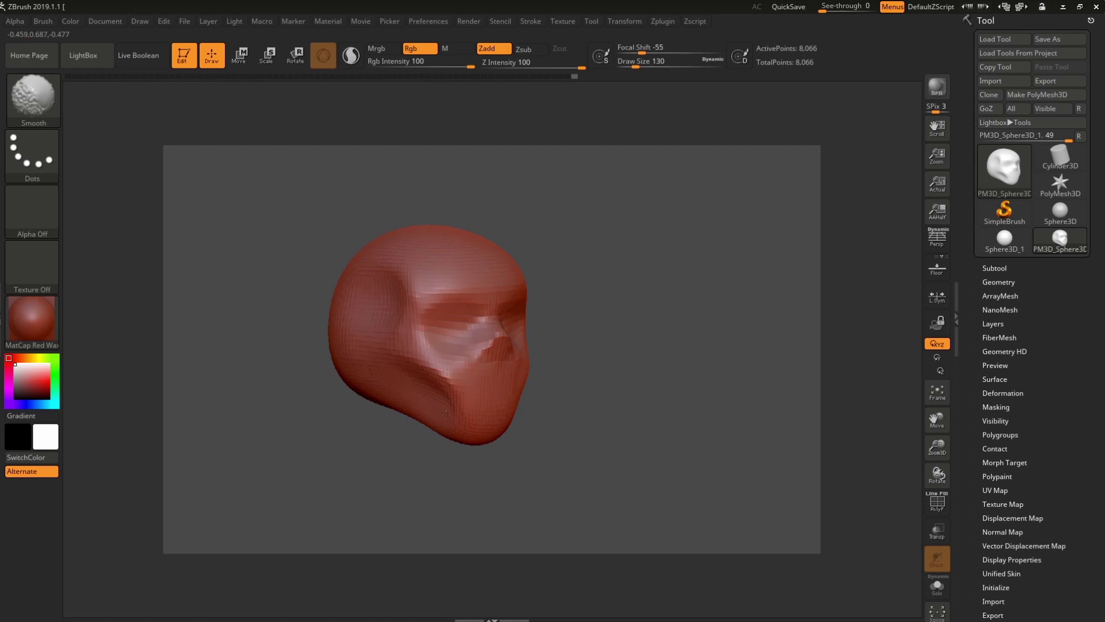
mouse_move(532, 389)
left_mouse_down()
mouse_move(604, 353)
mouse_move(599, 363)
left_mouse_up()
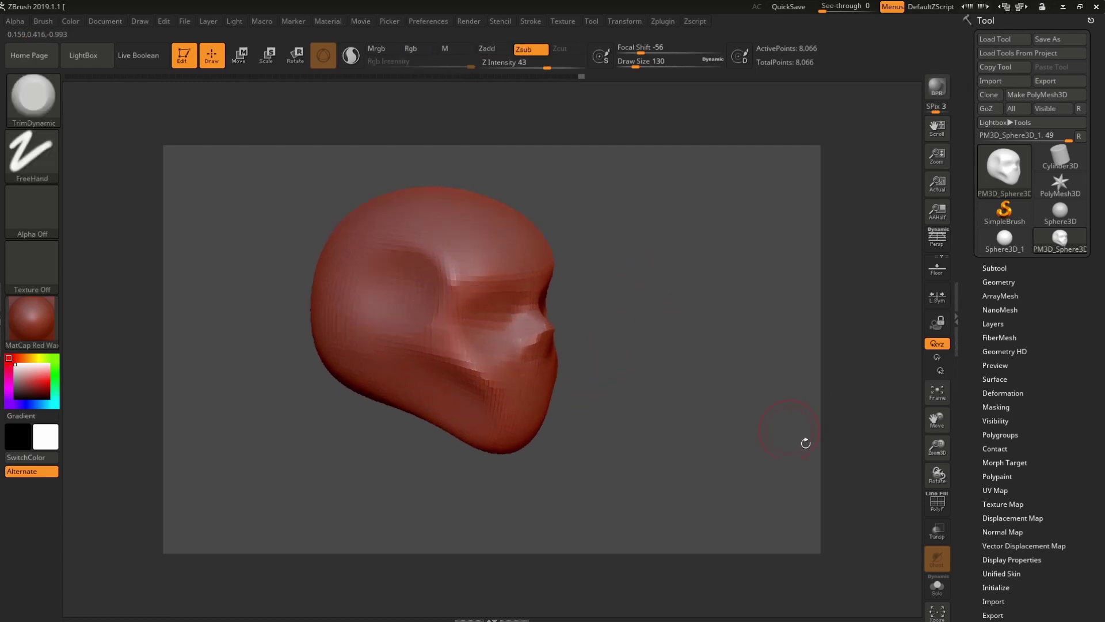
- Toggle the PolyF wireframe on and off to inspect the head's topology
left_click(933, 510)
mouse_move(777, 403)
left_mouse_down()
mouse_move(659, 360)
mouse_move(758, 430)
left_mouse_up()
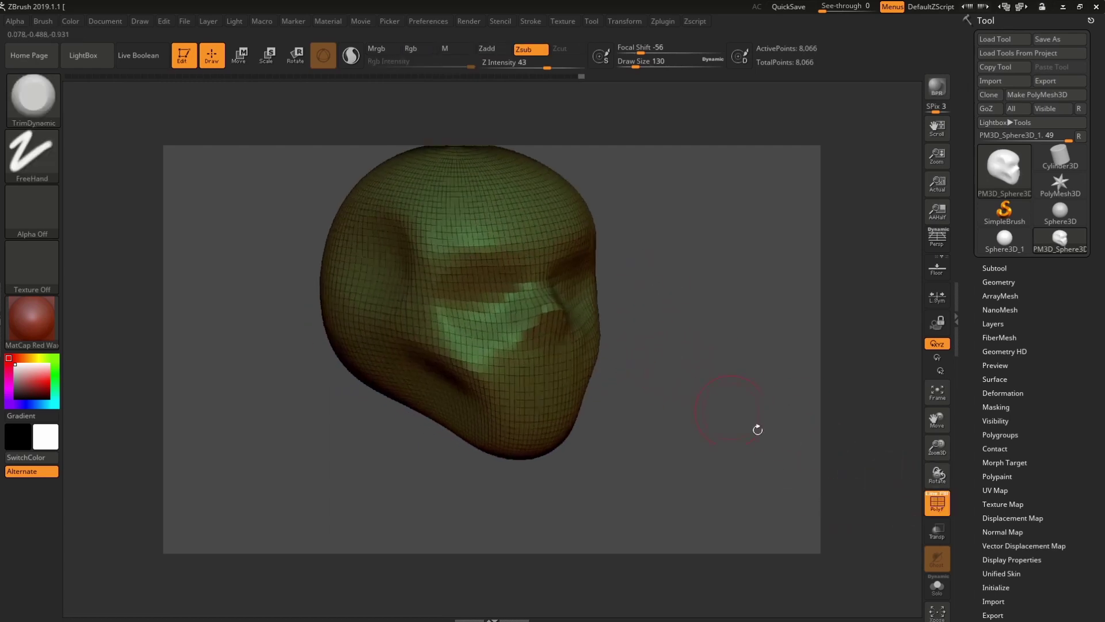
left_click(938, 510)
mouse_move(710, 348)
left_mouse_down()
mouse_move(651, 357)
mouse_move(732, 313)
mouse_move(506, 328)
mouse_move(572, 357)
mouse_move(427, 281)
mouse_move(518, 322)
left_mouse_up()
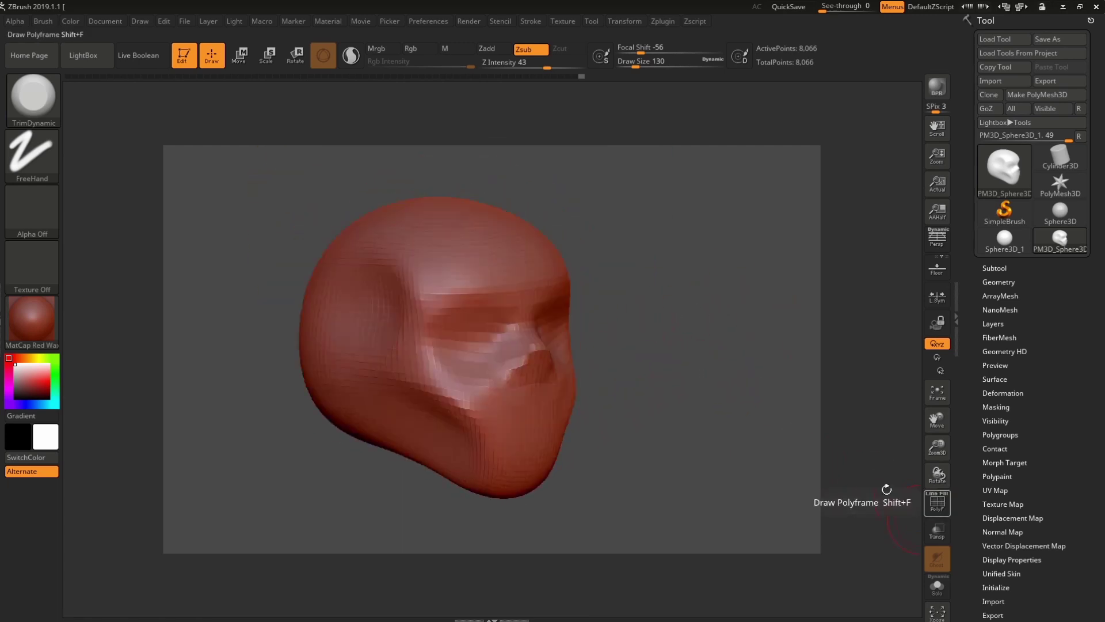
mouse_move(690, 379)
left_mouse_down()
mouse_move(644, 356)
mouse_move(688, 363)
mouse_move(686, 337)
mouse_move(617, 338)
mouse_move(638, 337)
left_mouse_up()
- Select the Move brush and set its draw size to 350
key("space")
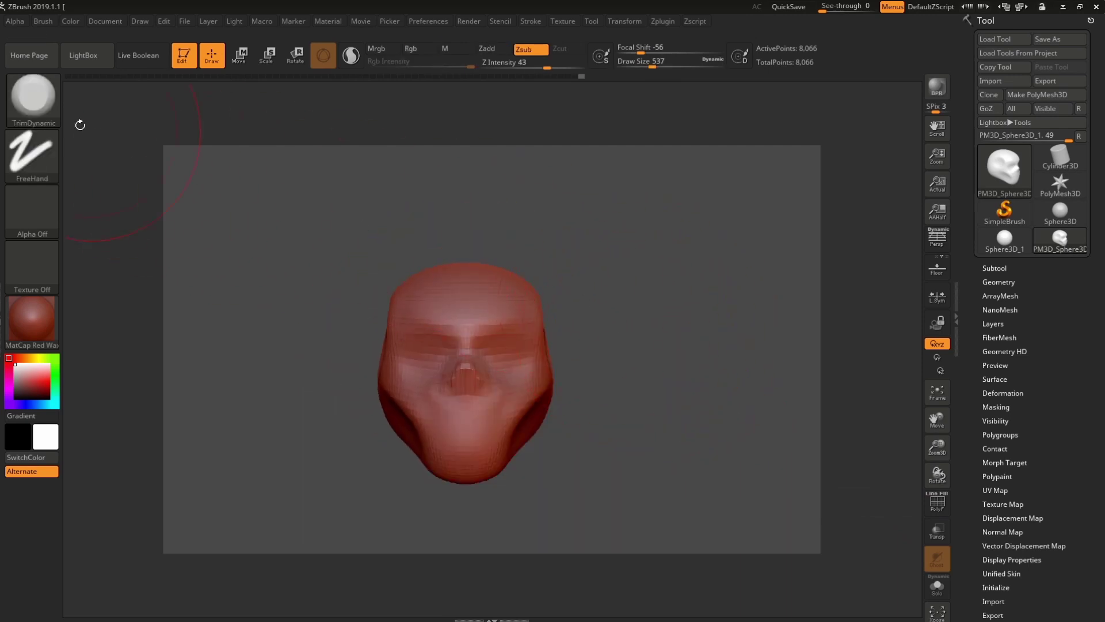
left_click(33, 97)
left_click(214, 155)
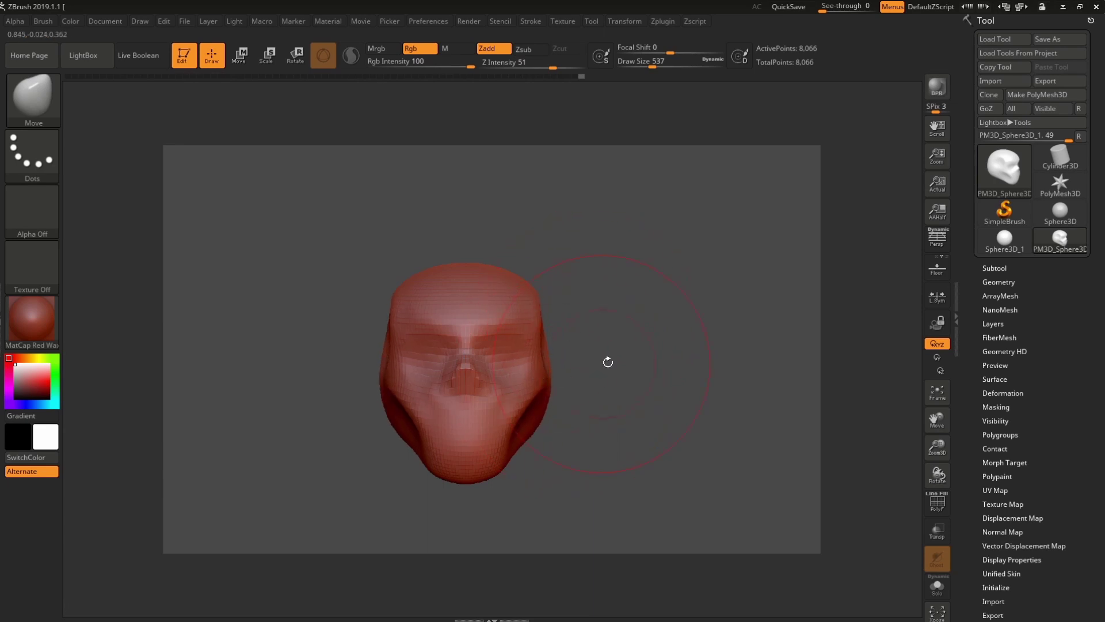
mouse_move(606, 360)
left_mouse_down()
mouse_move(416, 382)
mouse_move(575, 340)
left_mouse_up()
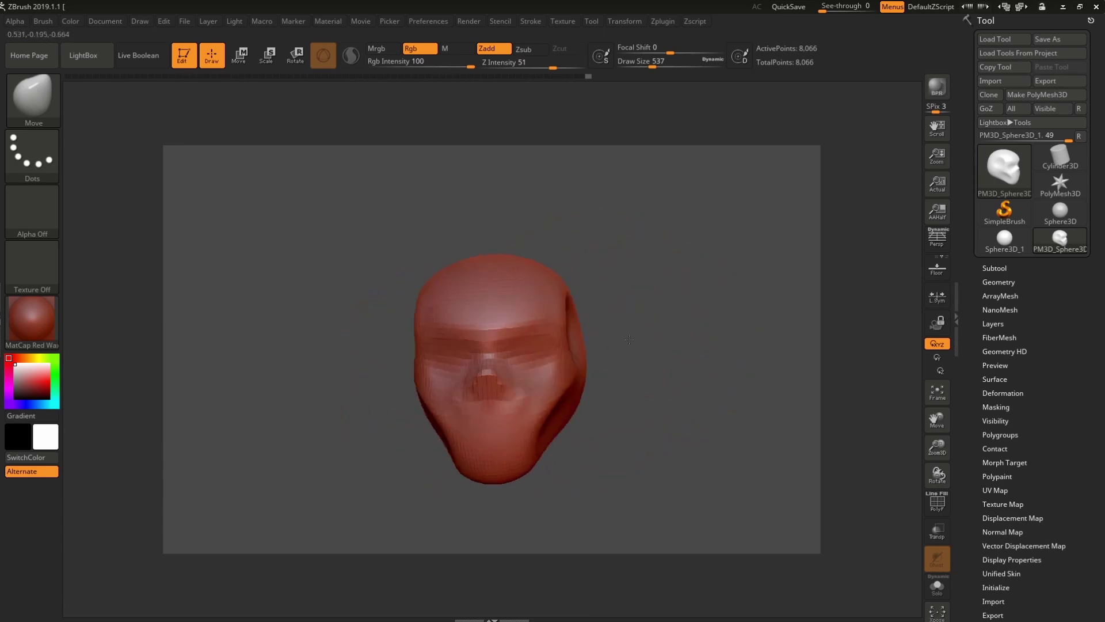
key("space")
mouse_move(656, 324)
left_mouse_down()
mouse_move(636, 324)
mouse_move(663, 339)
mouse_move(571, 374)
left_mouse_up()
mouse_move(650, 328)
left_mouse_down()
mouse_move(631, 356)
mouse_move(677, 350)
left_mouse_up()
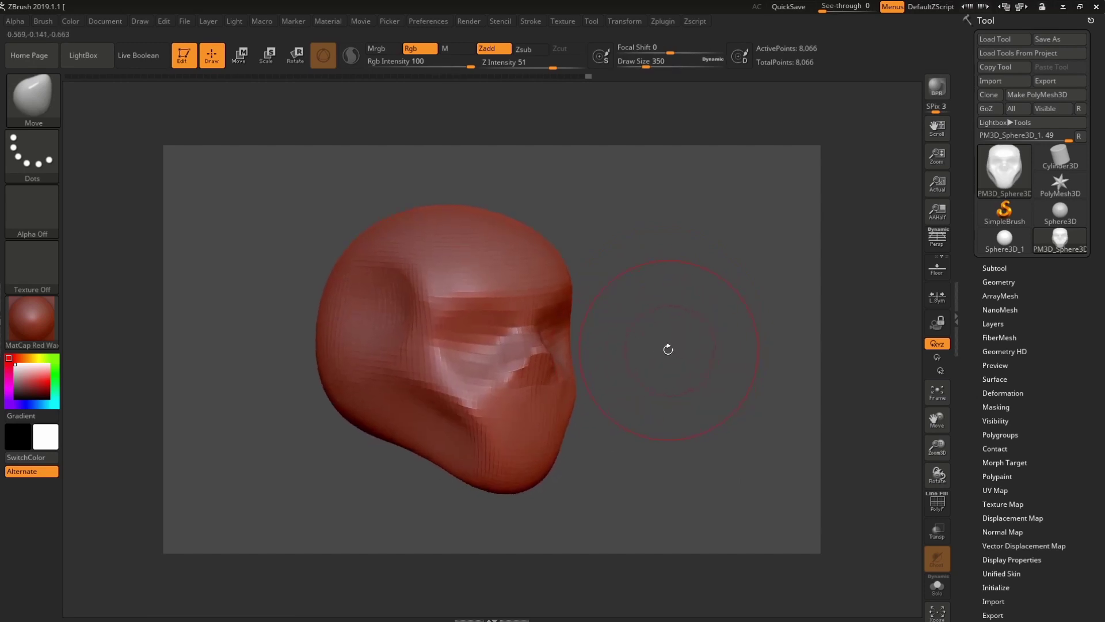
- Divide the head mesh once to 32,514 points and orbit to check the smoother surface
key("ctrl+d")
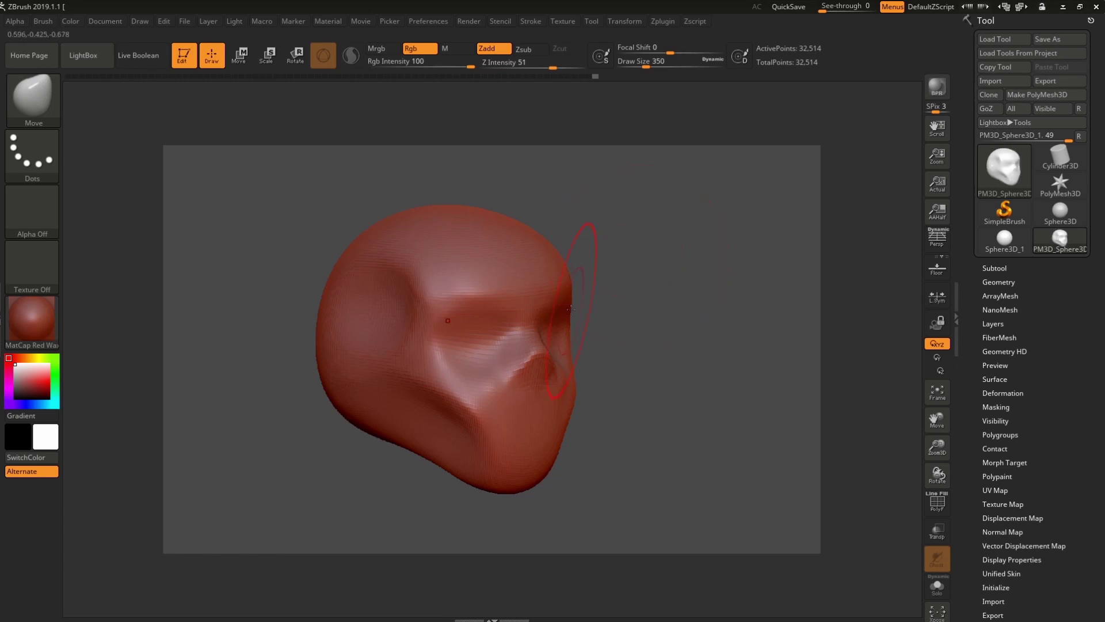
left_click_drag(636, 286, 482, 338)
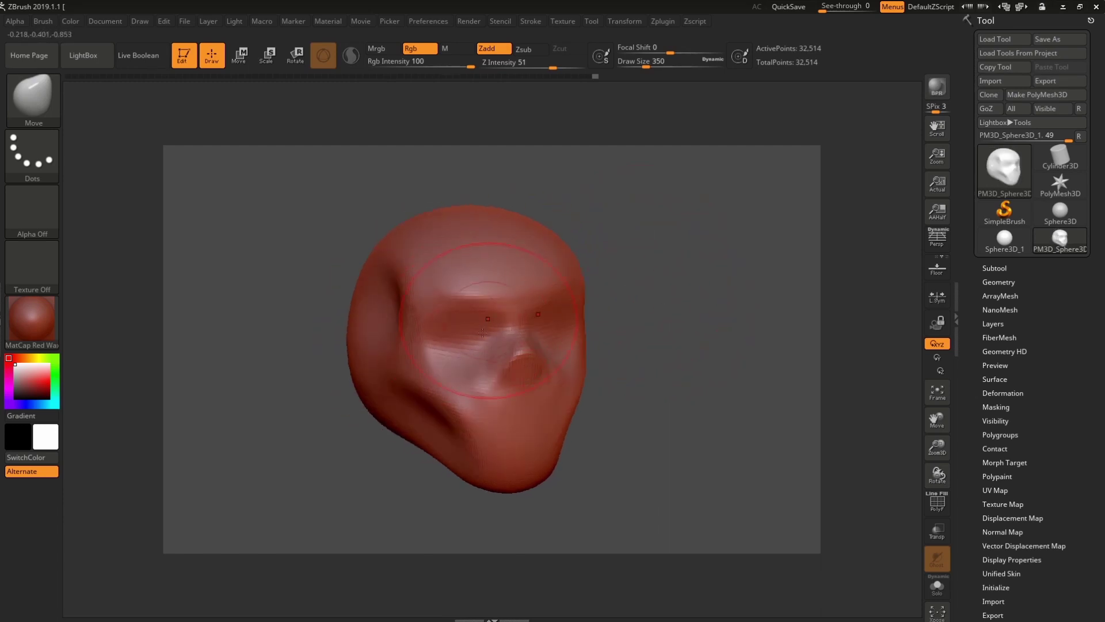
left_click_drag(661, 267, 545, 249)
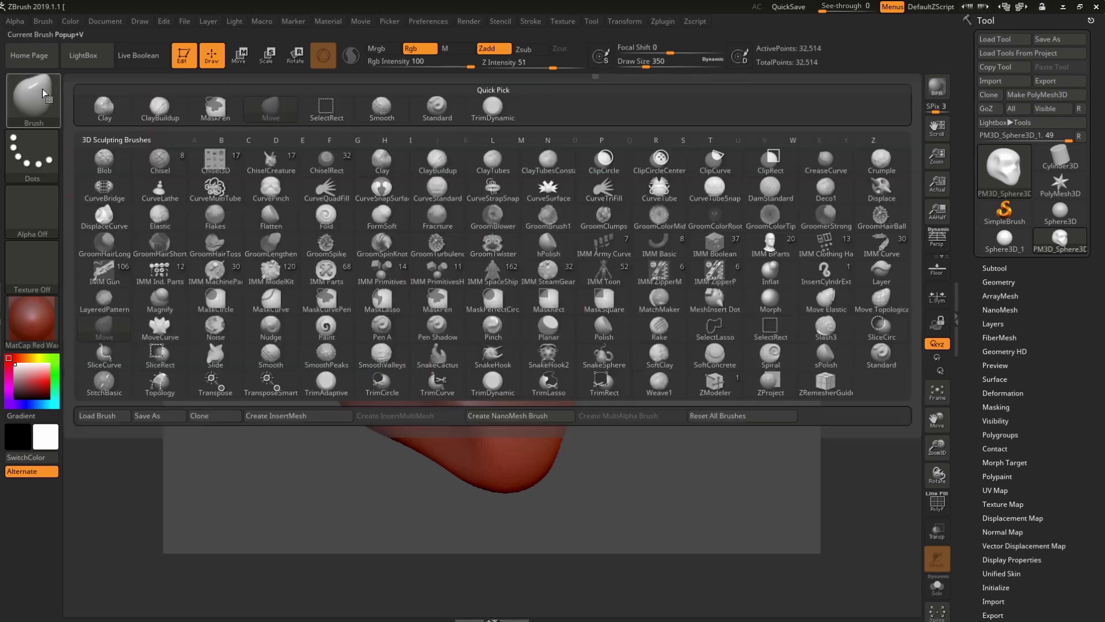
- Select TrimDynamic, adjust its draw size, and carve deeper into the eye socket
left_click(33, 97)
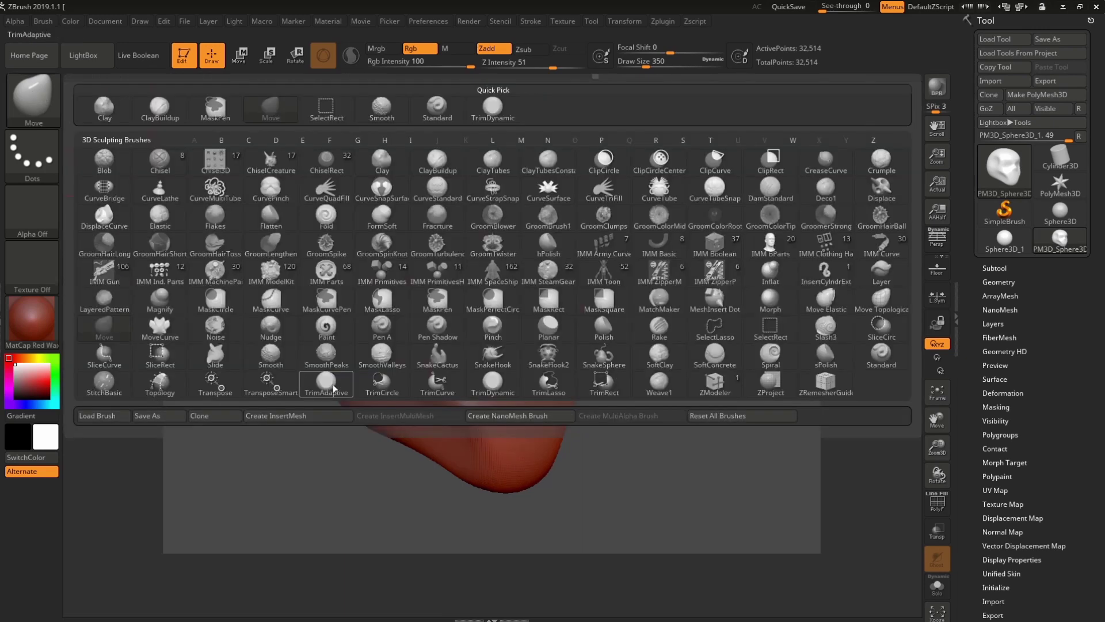
left_click(492, 385)
key("space")
left_click_drag(623, 244, 613, 247)
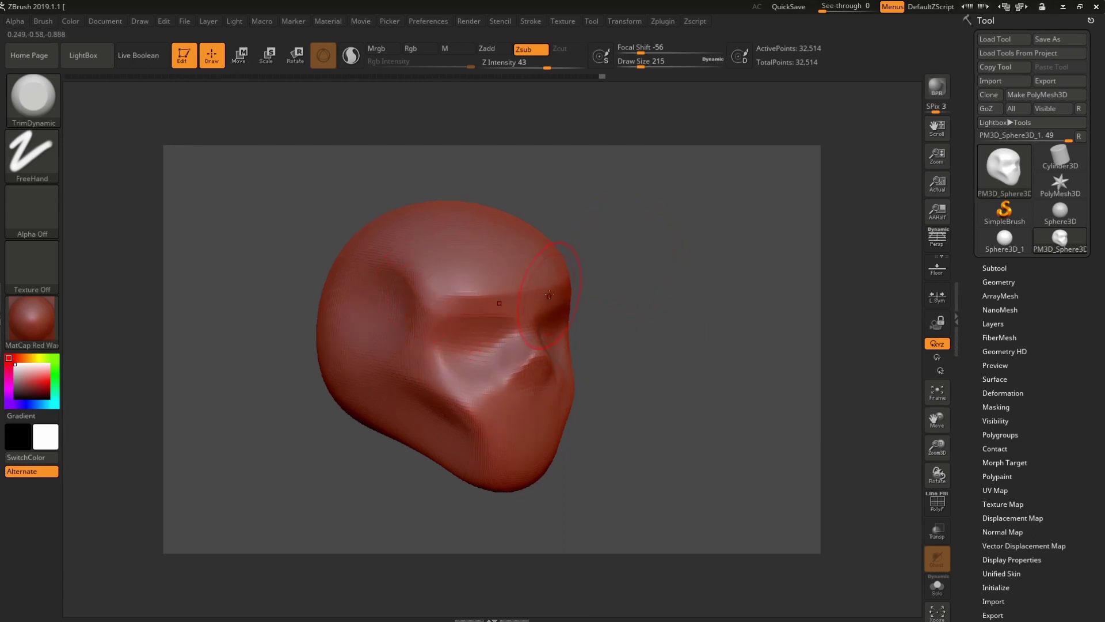
left_click_drag(636, 255, 375, 284)
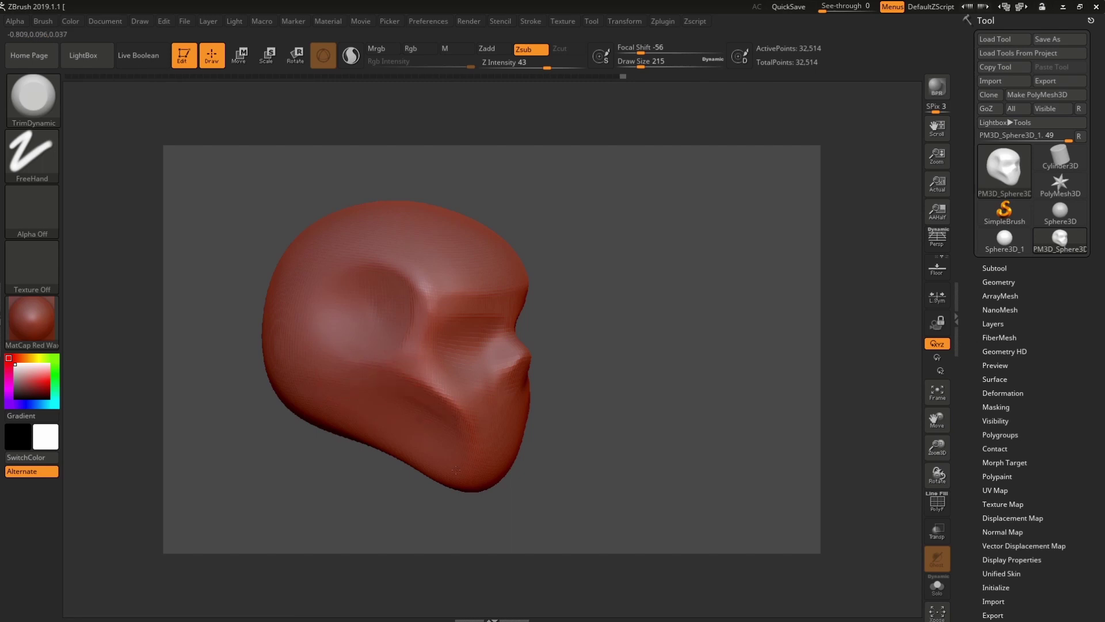
left_click_drag(456, 469, 361, 400)
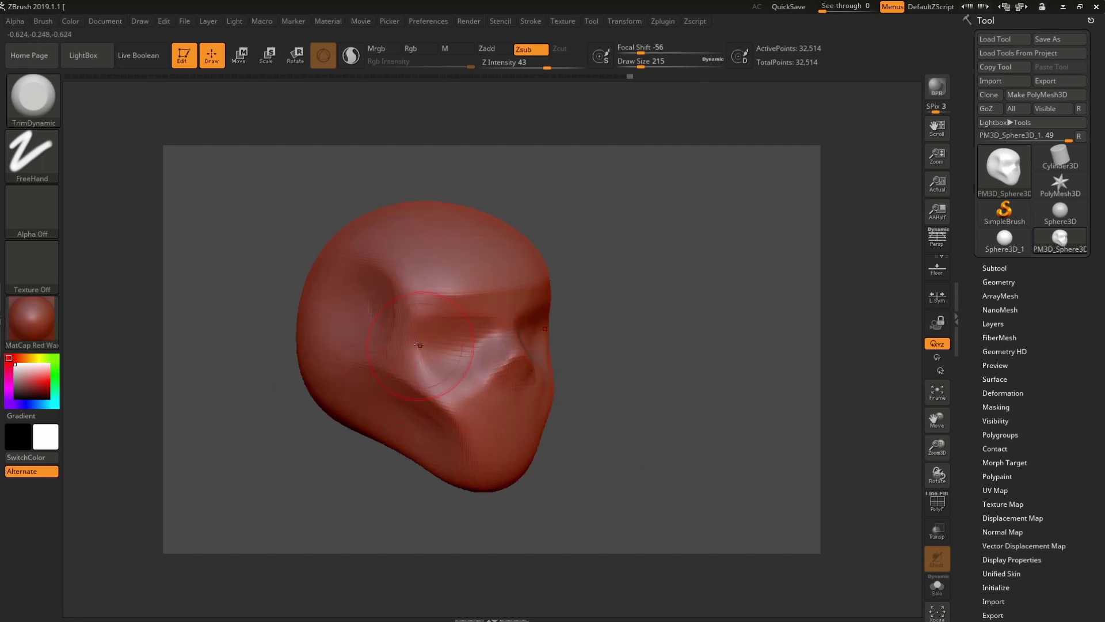
left_click_drag(420, 344, 429, 342)
- Reduce the brush size, inspect the nose area, and alternate smoothing and trimming the sockets
key("space")
left_click_drag(622, 291, 594, 292)
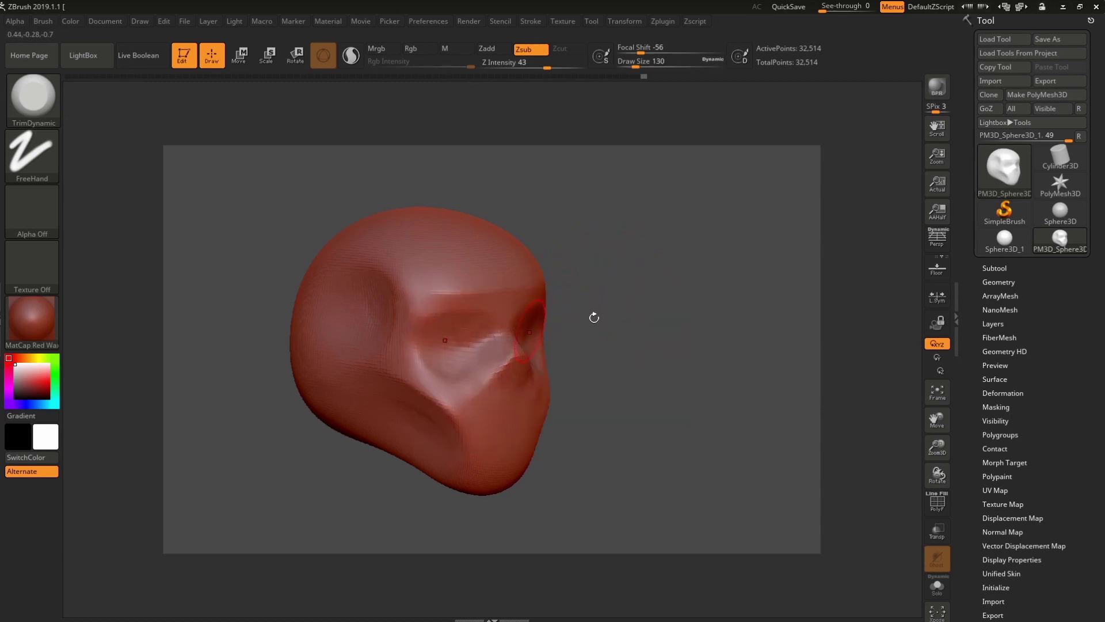
left_click_drag(594, 317, 506, 317)
left_click_drag(597, 290, 490, 319)
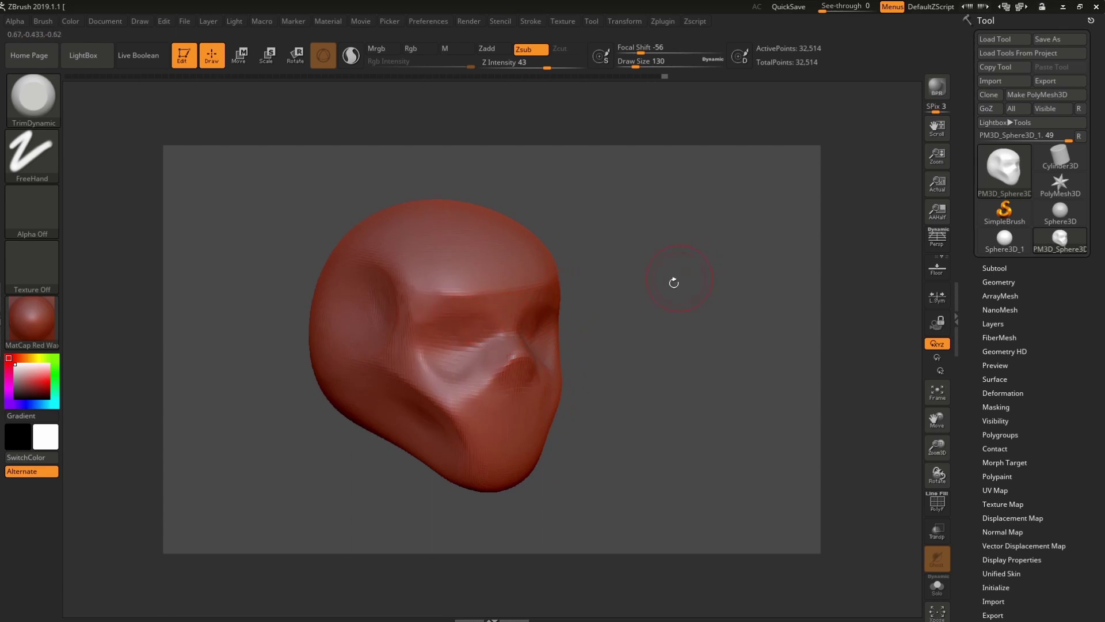
left_click_drag(641, 314, 489, 378)
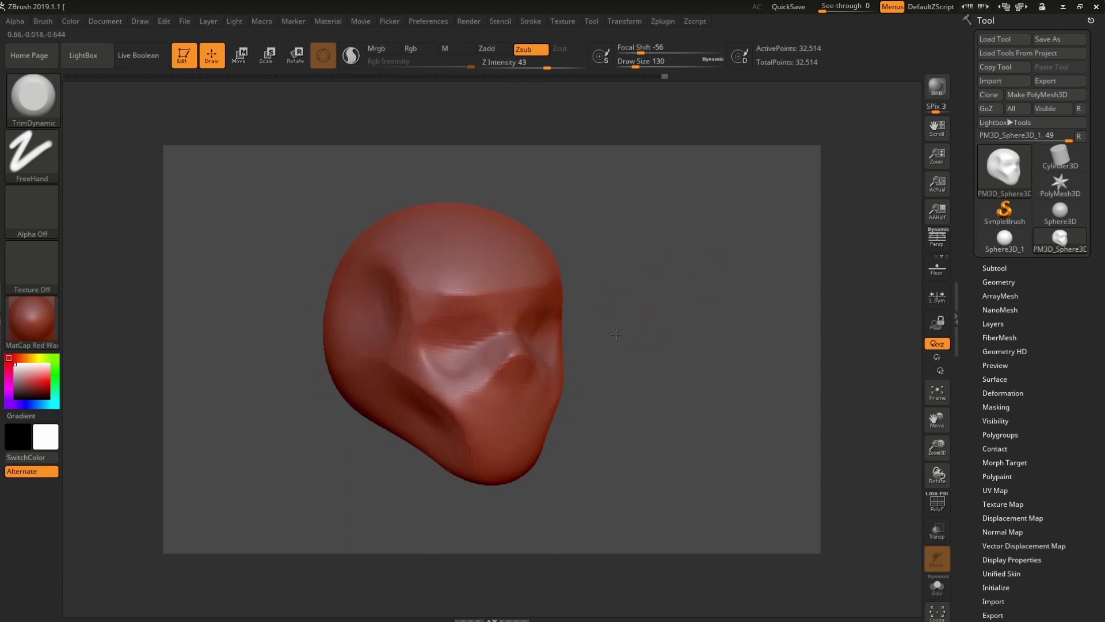
left_click_drag(640, 314, 630, 321)
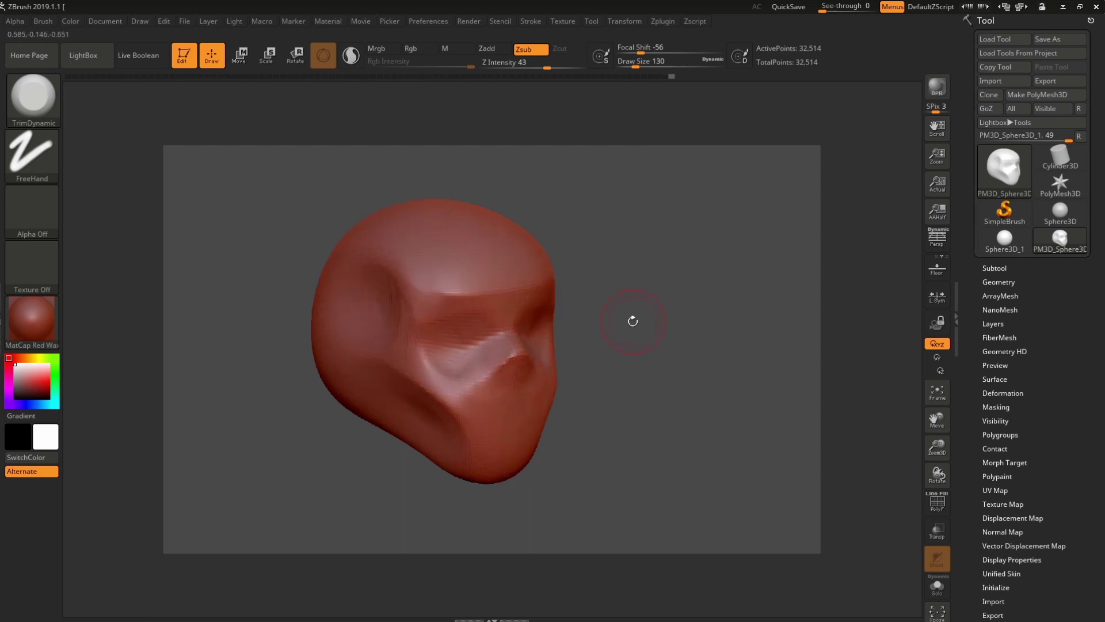
key("shift")
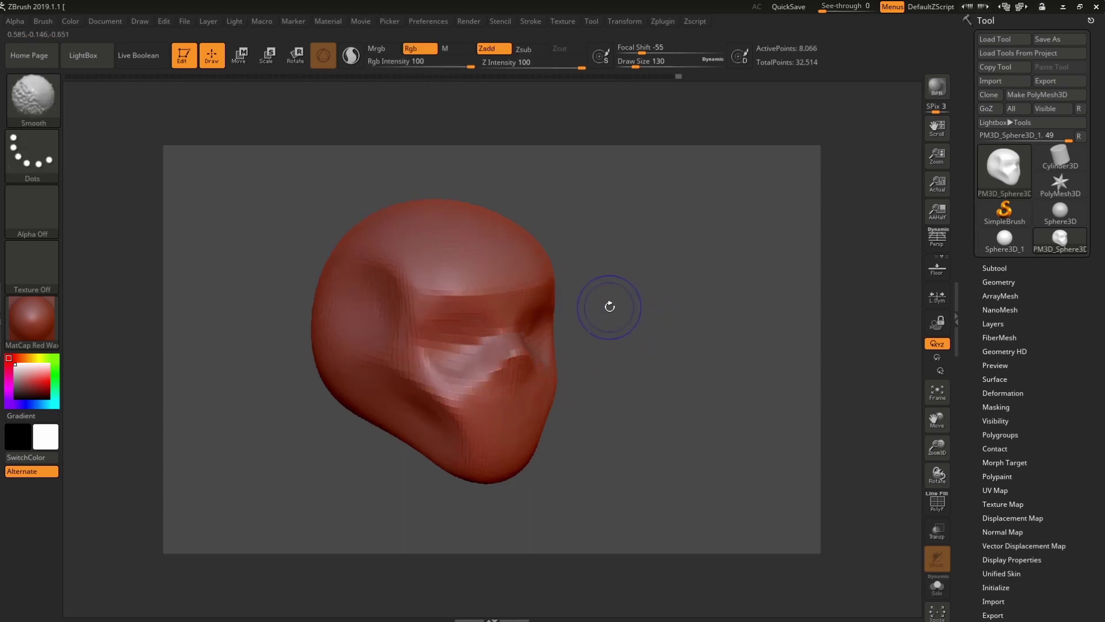
key("alt")
key("shift")
key("alt")
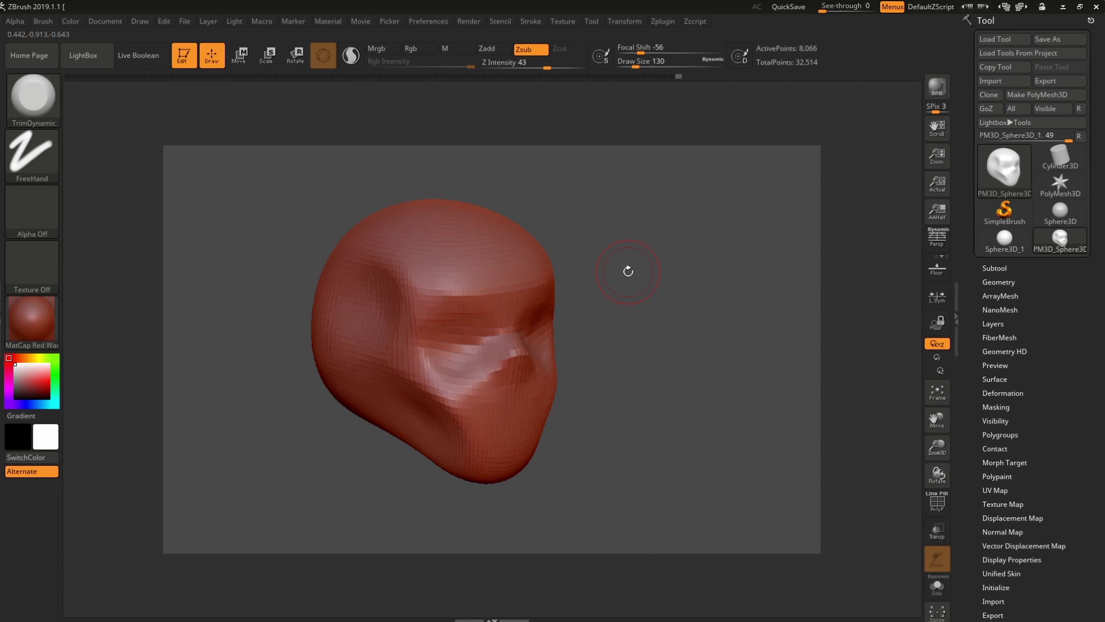
- Subdivide the head mesh up to 130,050 points
key("d")
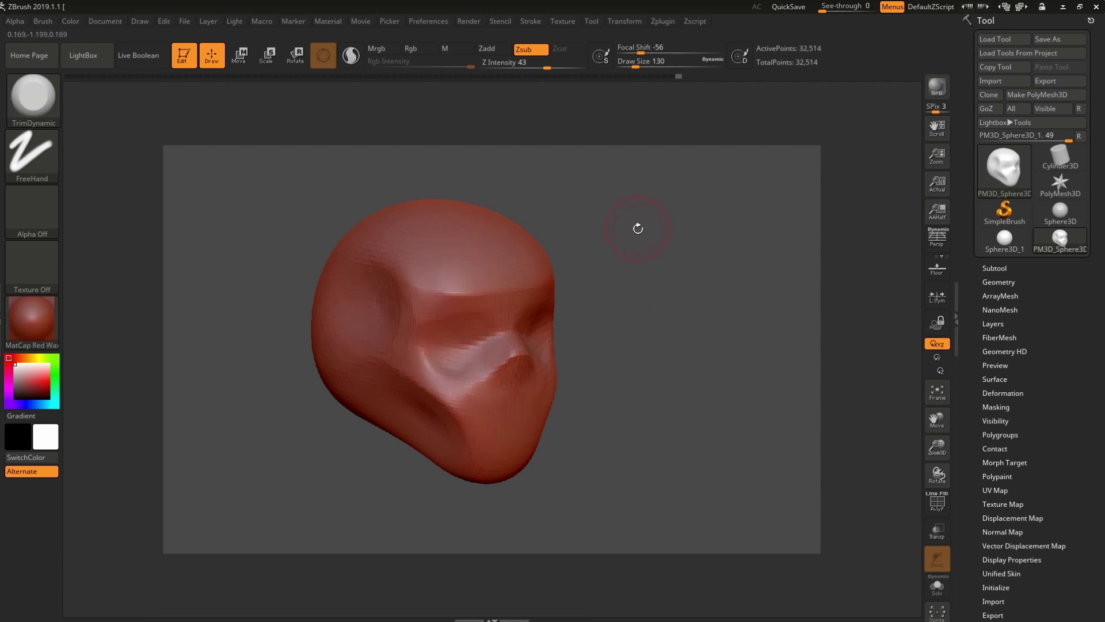
left_click_drag(608, 232, 630, 279)
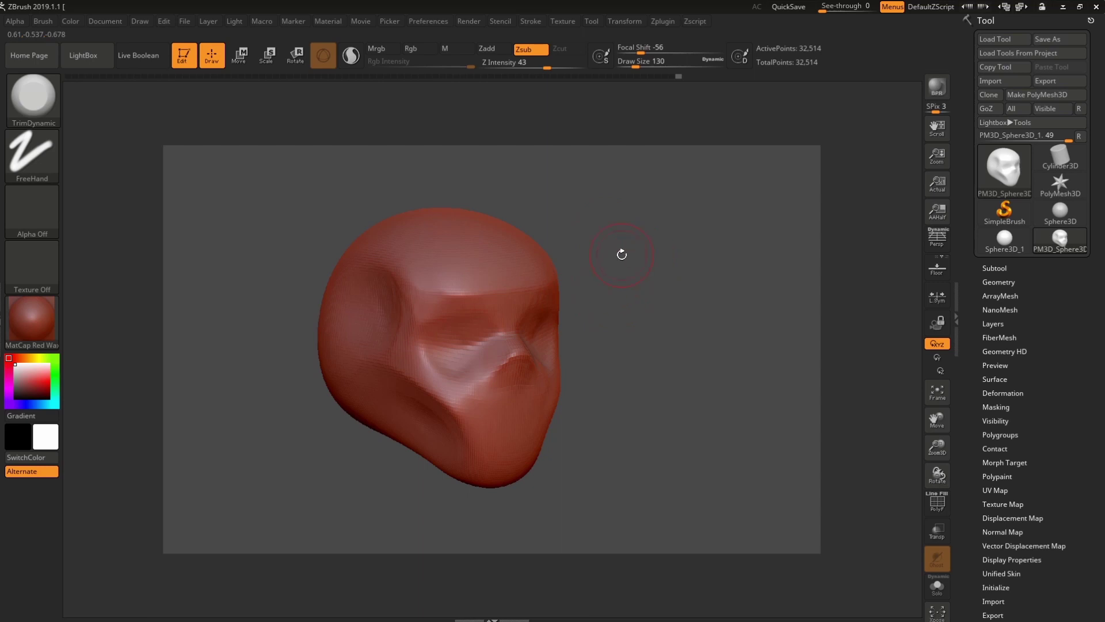
key("d")
key("ctrl")
- Subdivide the head to 520,194 and then 2.08 million points
key("d")
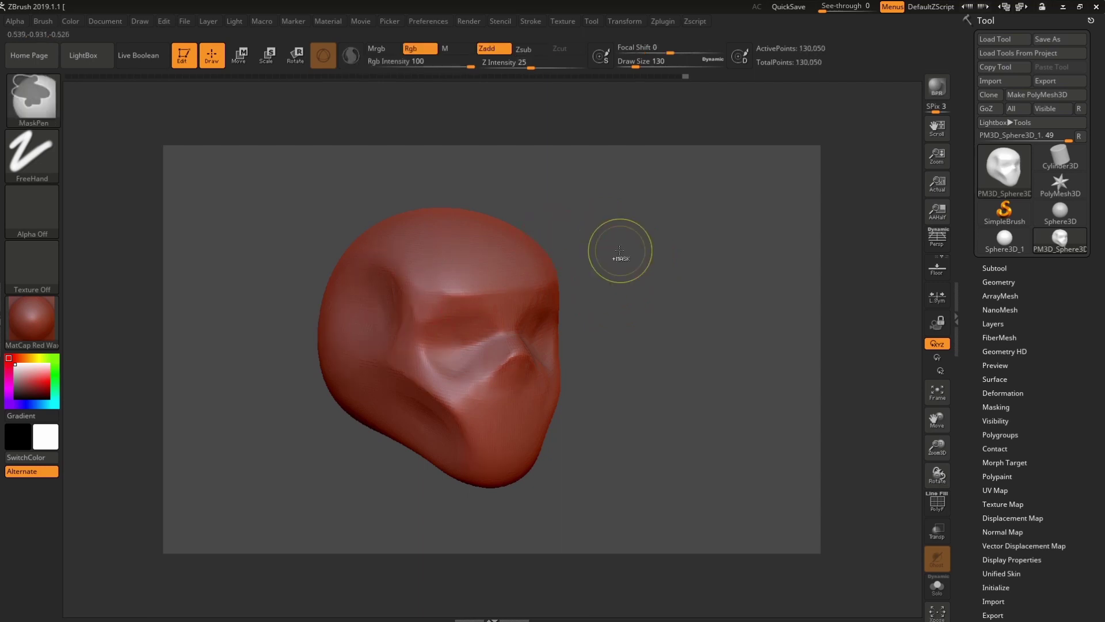
key("ctrl+d")
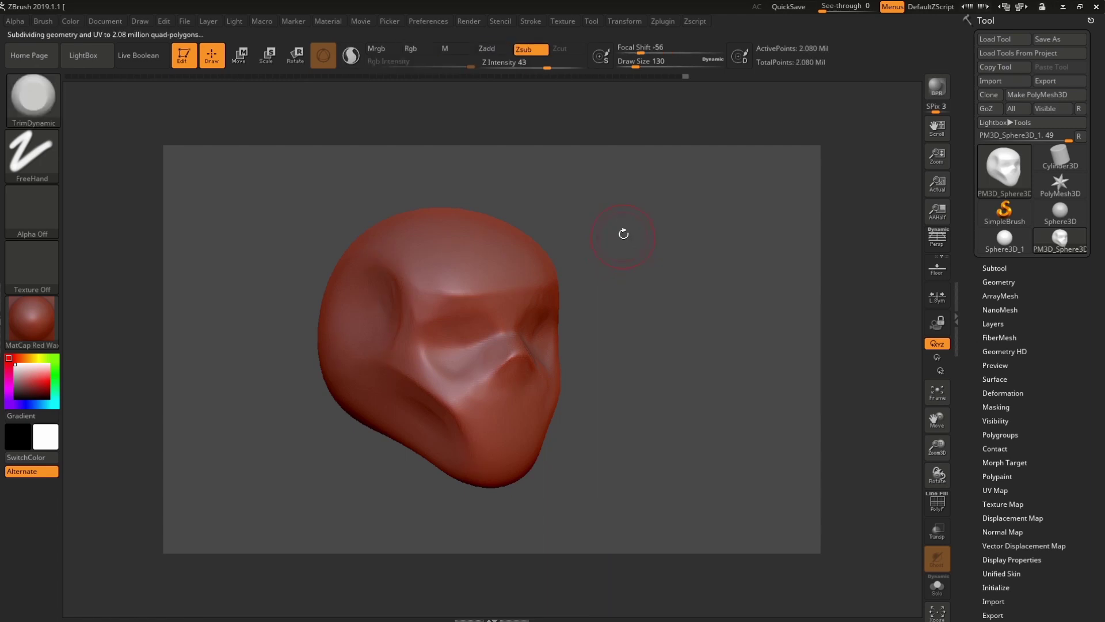
mouse_move(635, 240)
left_mouse_down()
mouse_move(659, 259)
mouse_move(660, 280)
left_mouse_up()
key("shift")
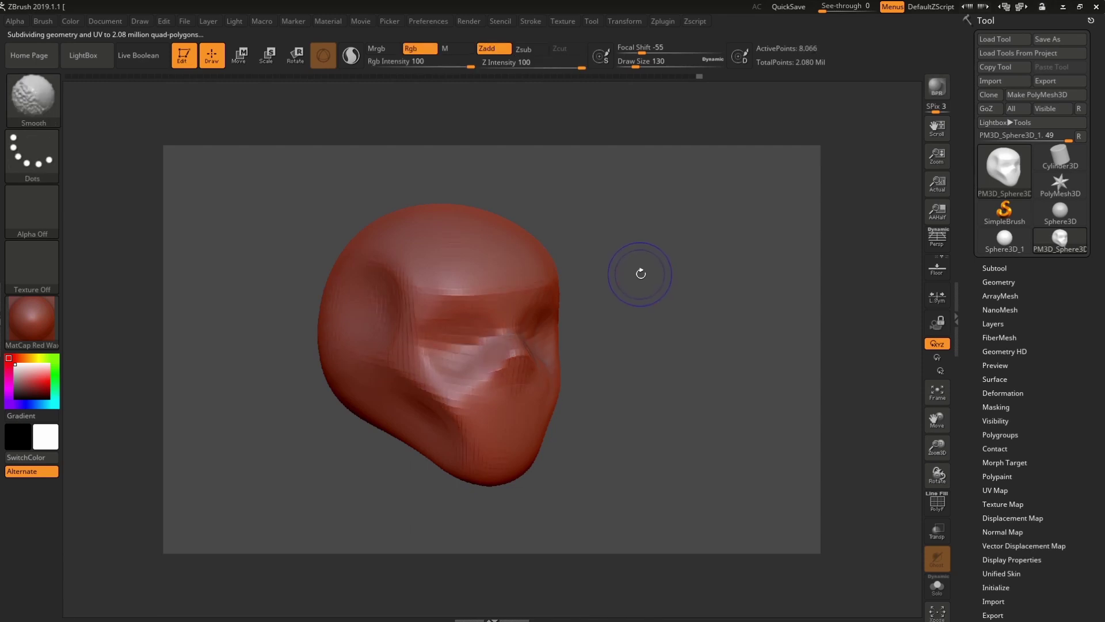
key("alt")
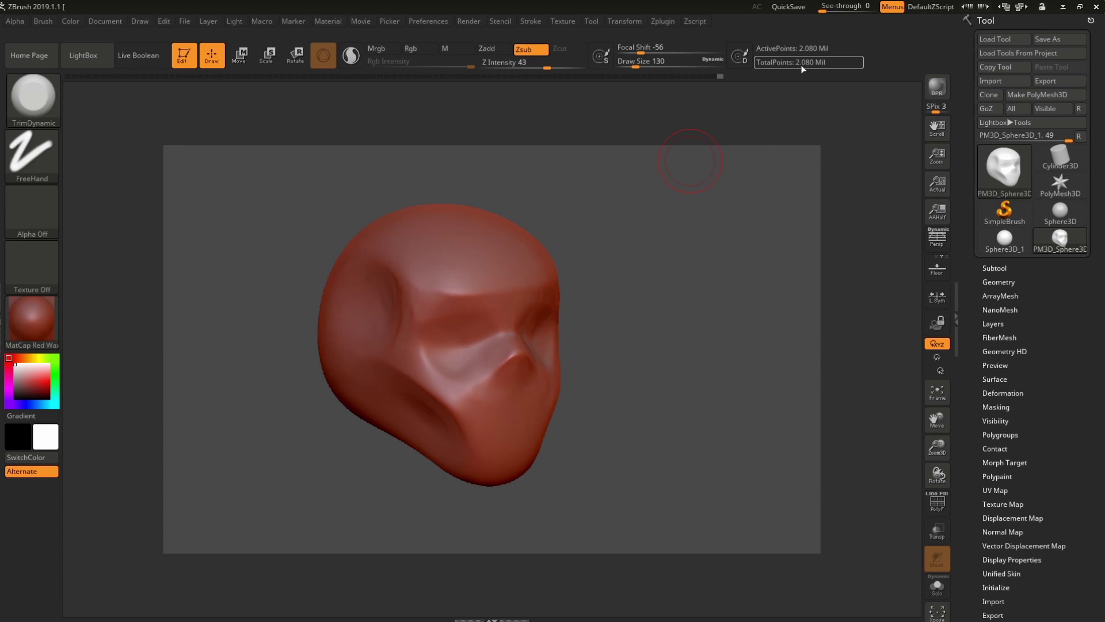
- Step back down through the levels to the 8,066-point base level
key("shift+d")
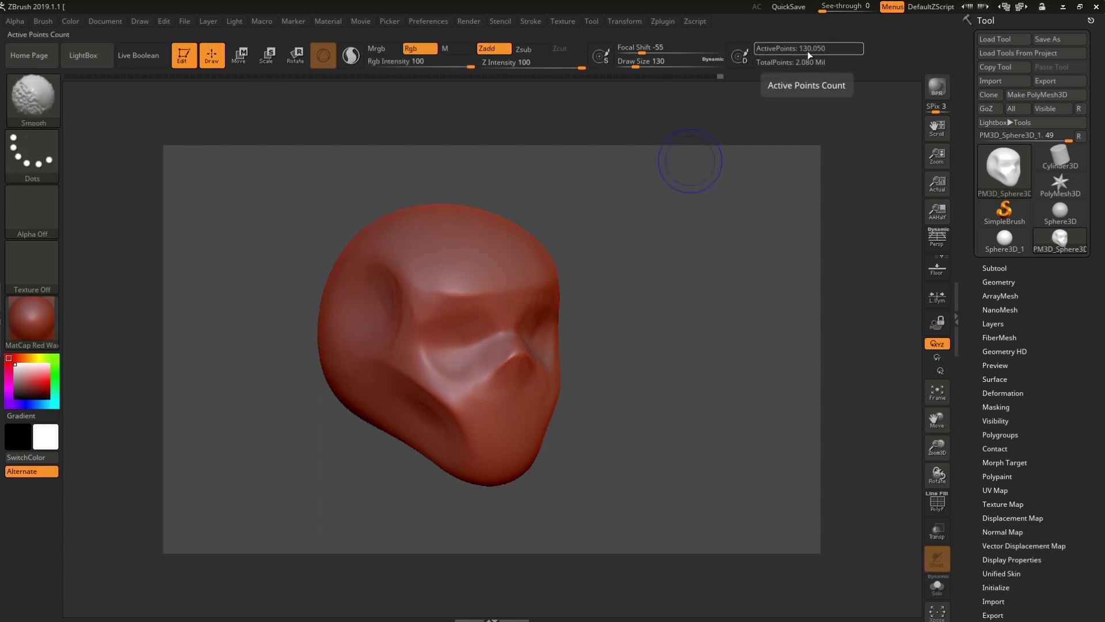
key("shift+d")
key("shift+d")
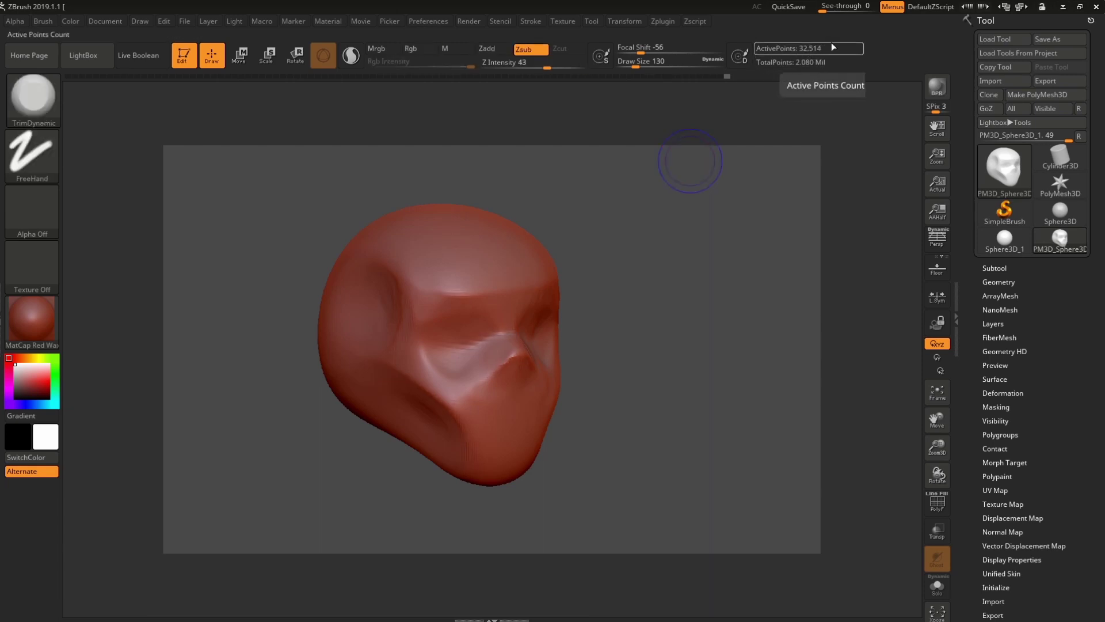
key("shift+d")
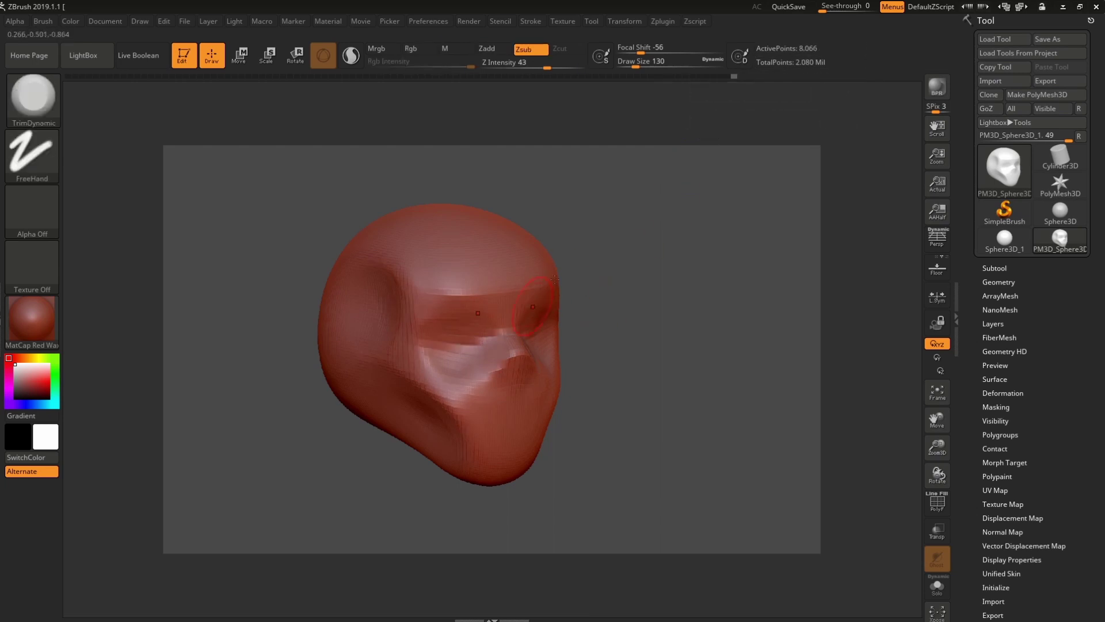
left_click_drag(595, 224, 666, 286)
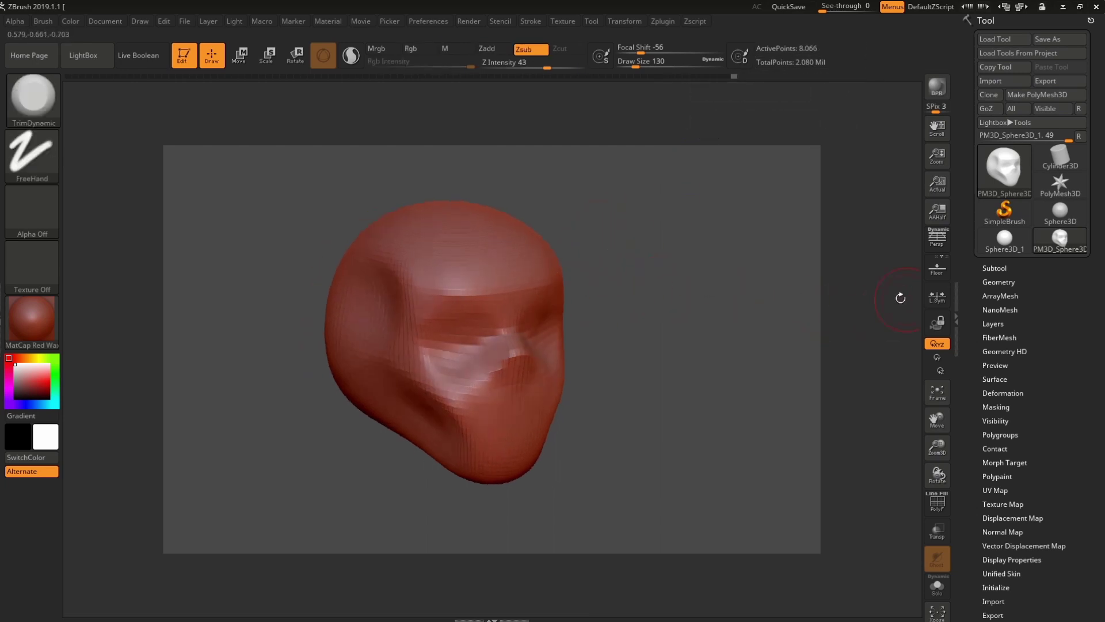
- Open Tool > Geometry and step the head up to its top subdivision level
left_click(999, 281)
mouse_move(916, 264)
left_mouse_down()
mouse_move(698, 313)
mouse_move(829, 305)
left_mouse_up()
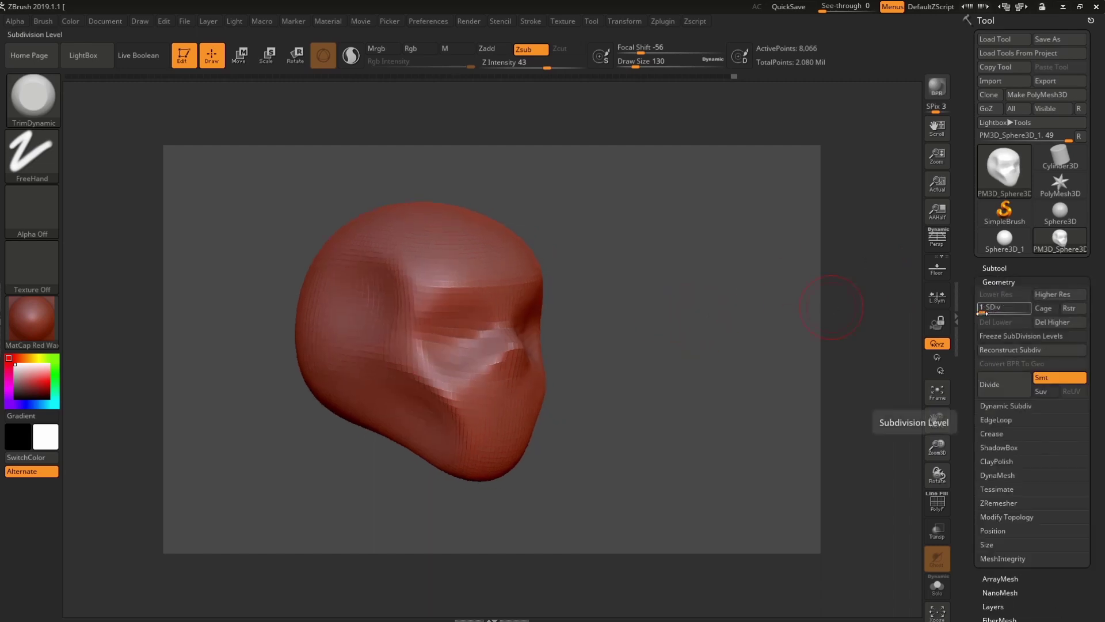
right_click_drag(463, 352, 478, 351)
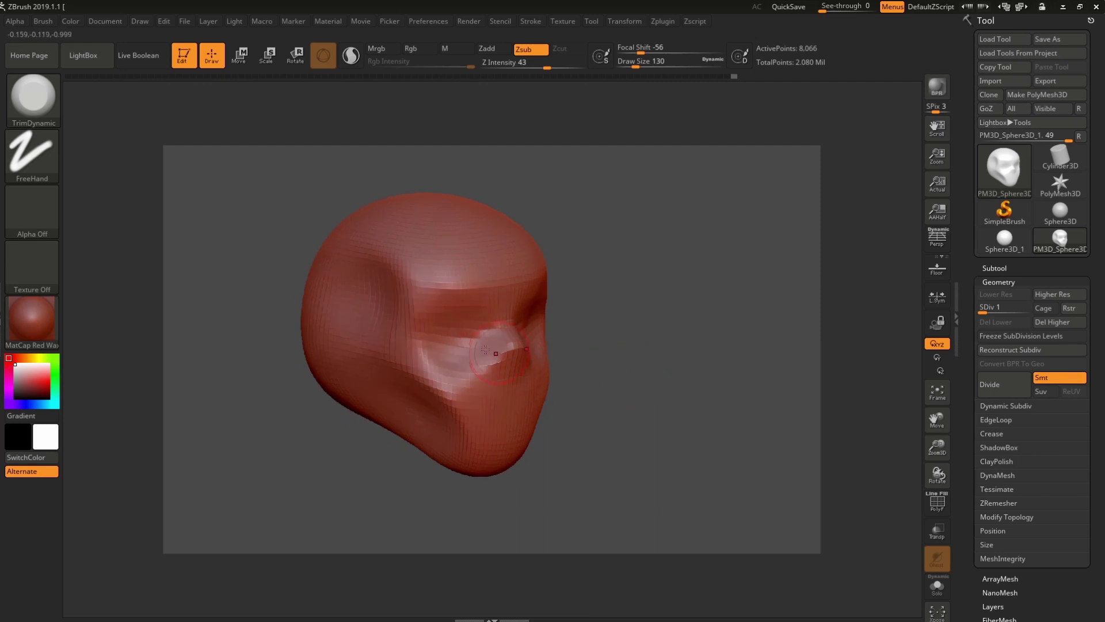
key("d")
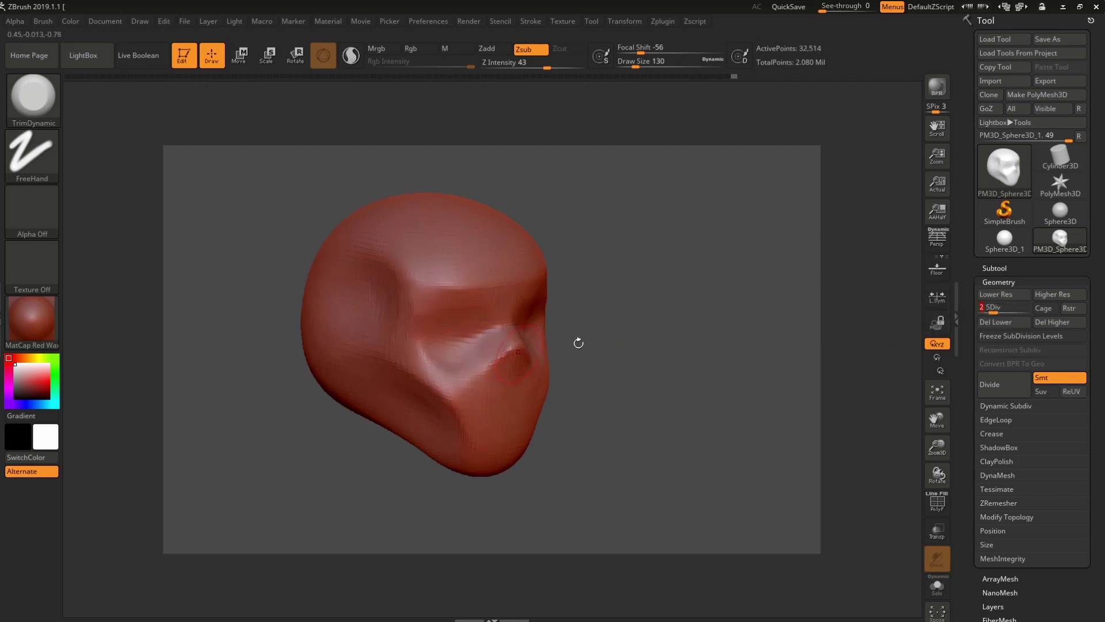
key("d")
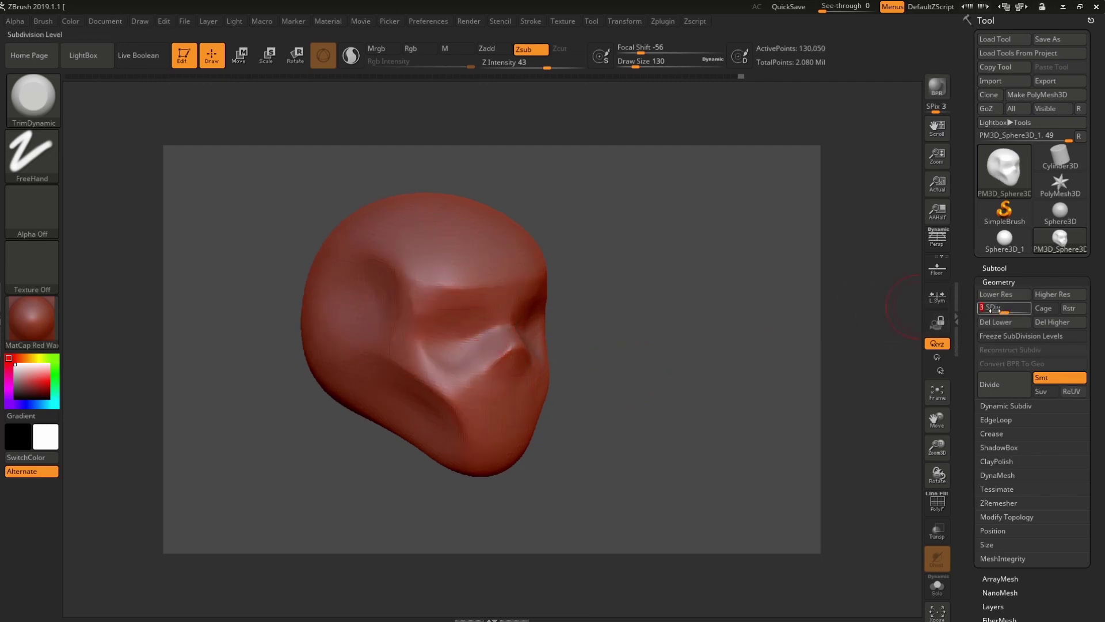
left_click_drag(991, 309, 1028, 312)
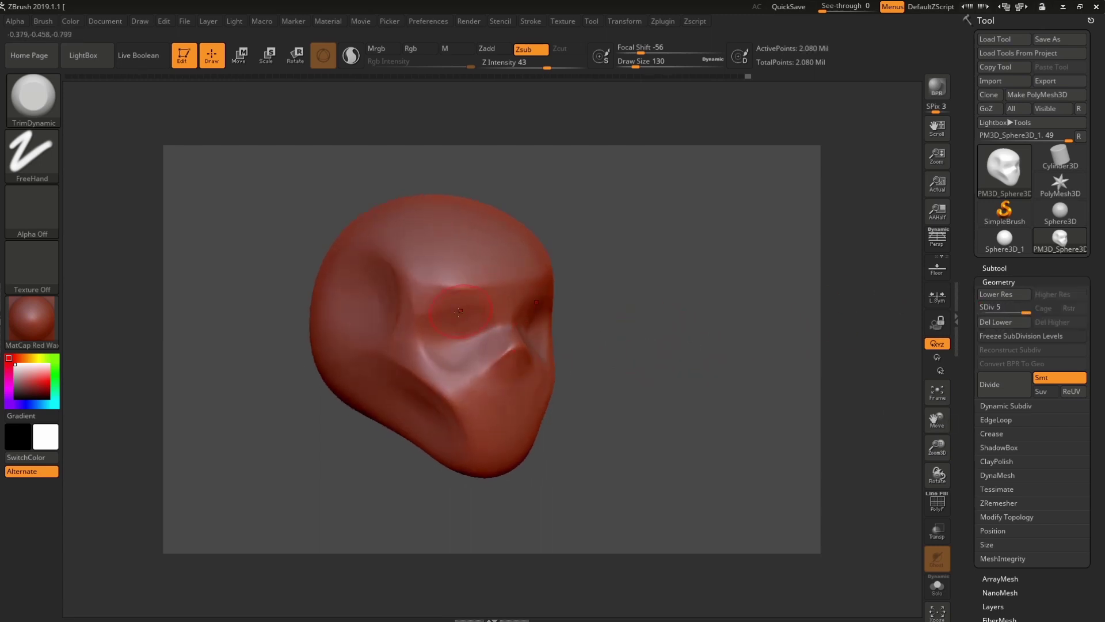
key("shift")
- Apply Del Lower and orbit to inspect the single-level 2.08 million-point mesh
left_click(1006, 323)
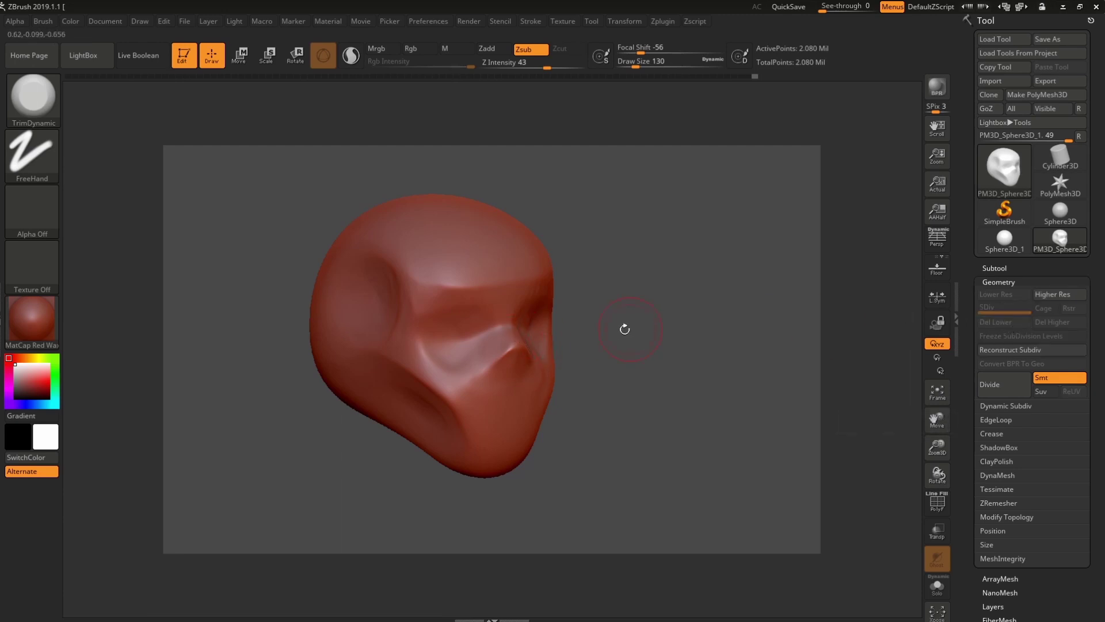
left_click_drag(624, 328, 568, 327)
left_click_drag(675, 249, 487, 290)
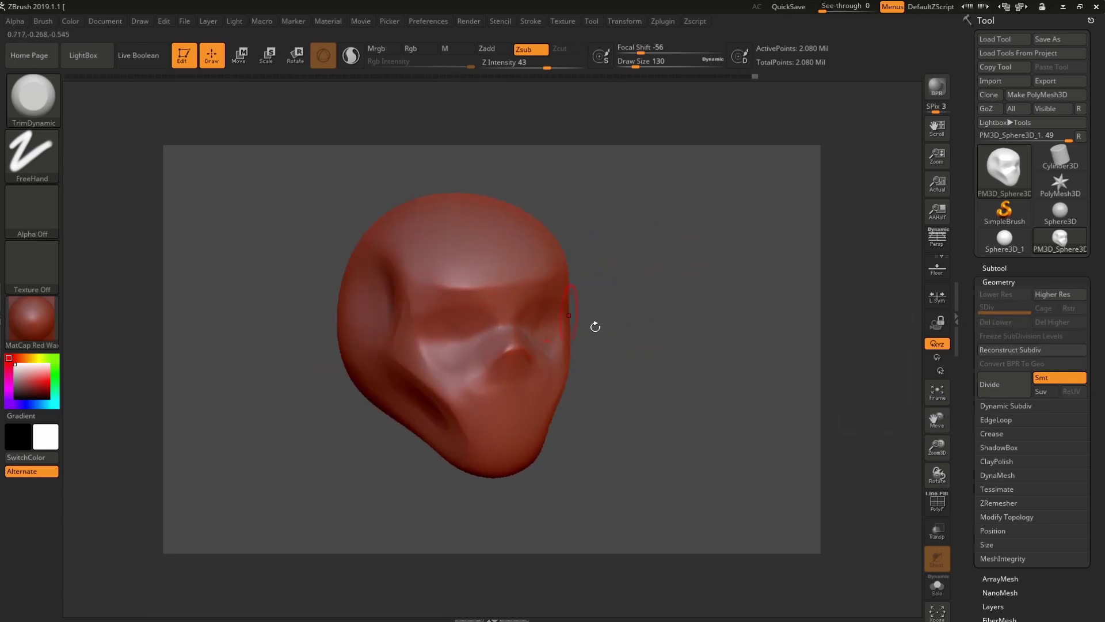
left_click_drag(595, 326, 492, 242)
left_click_drag(698, 353, 713, 344)
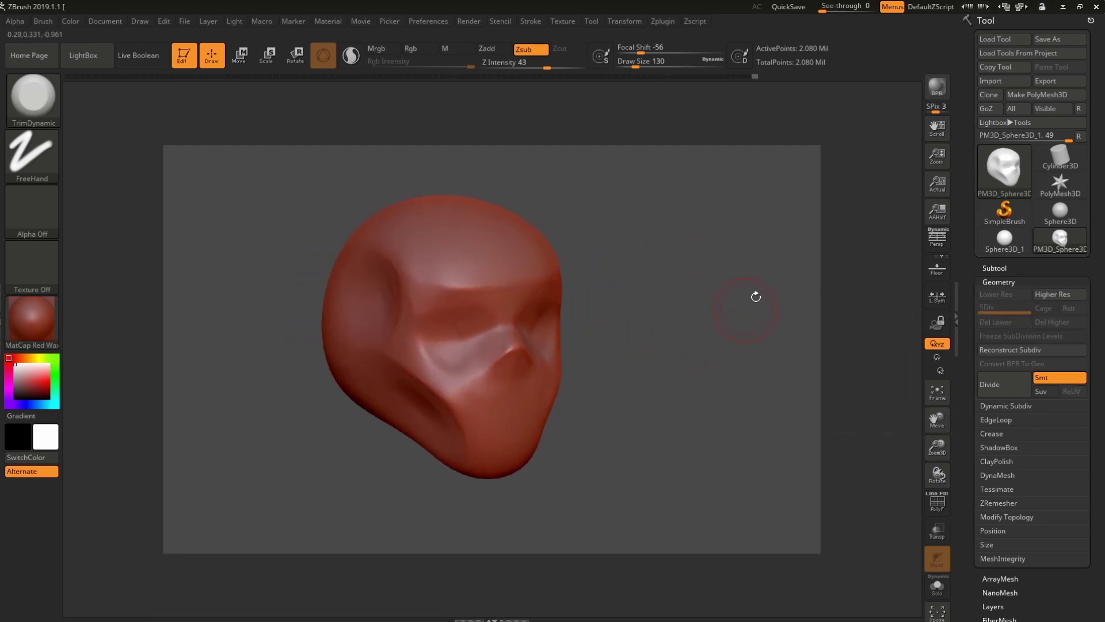
- Apply Reconstruct Subdiv four times to rebuild the lower levels, then drop to level 1
left_click(1009, 353)
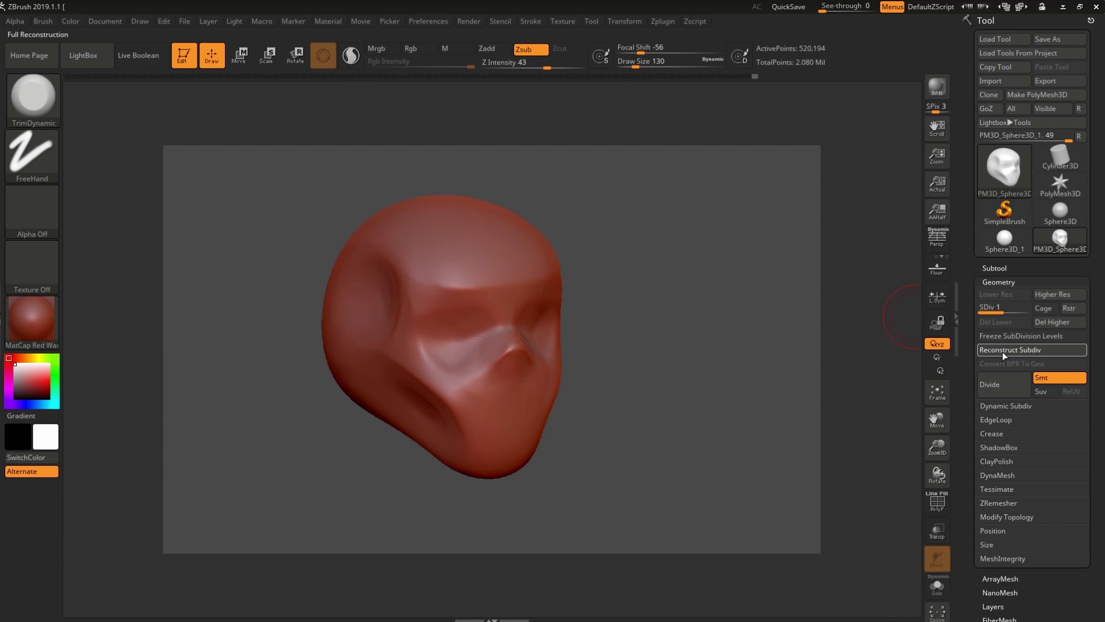
left_click(1013, 348)
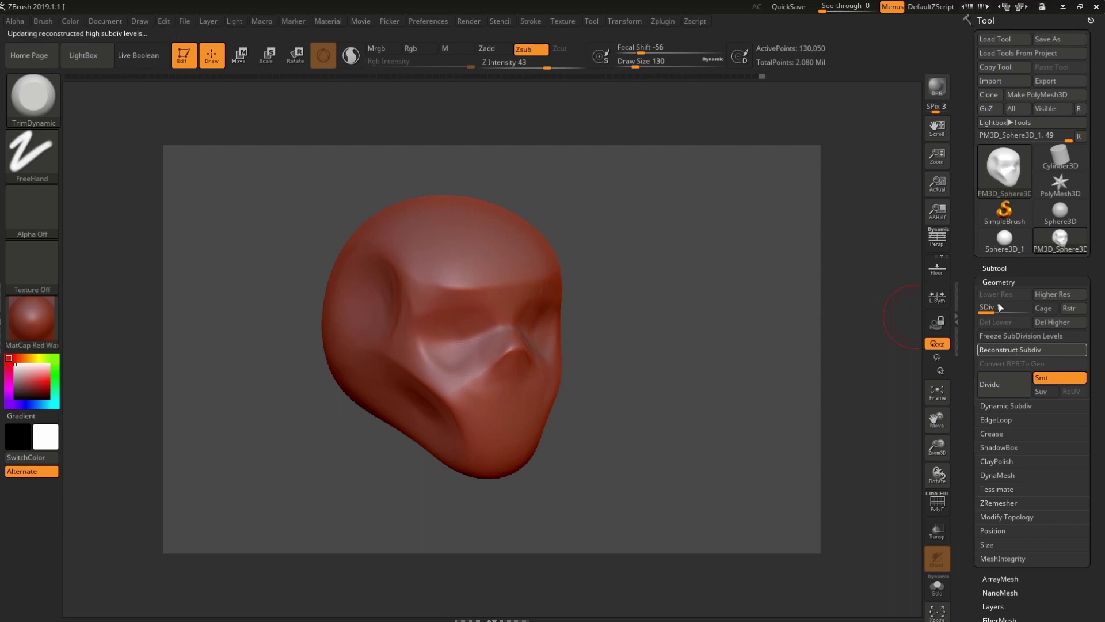
left_click(1009, 347)
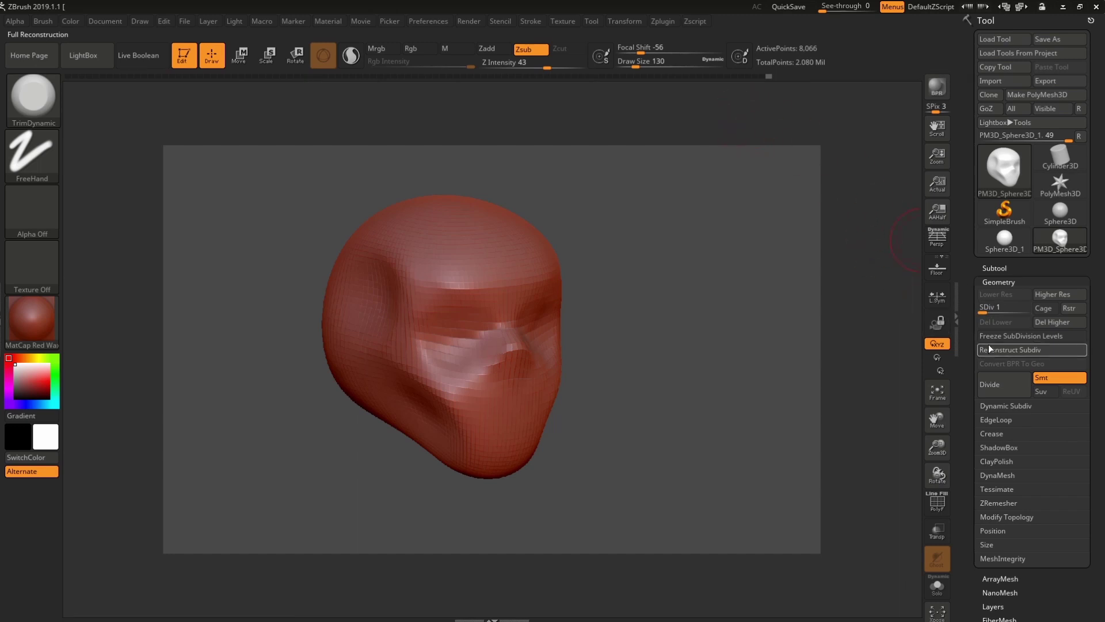
left_click(1011, 353)
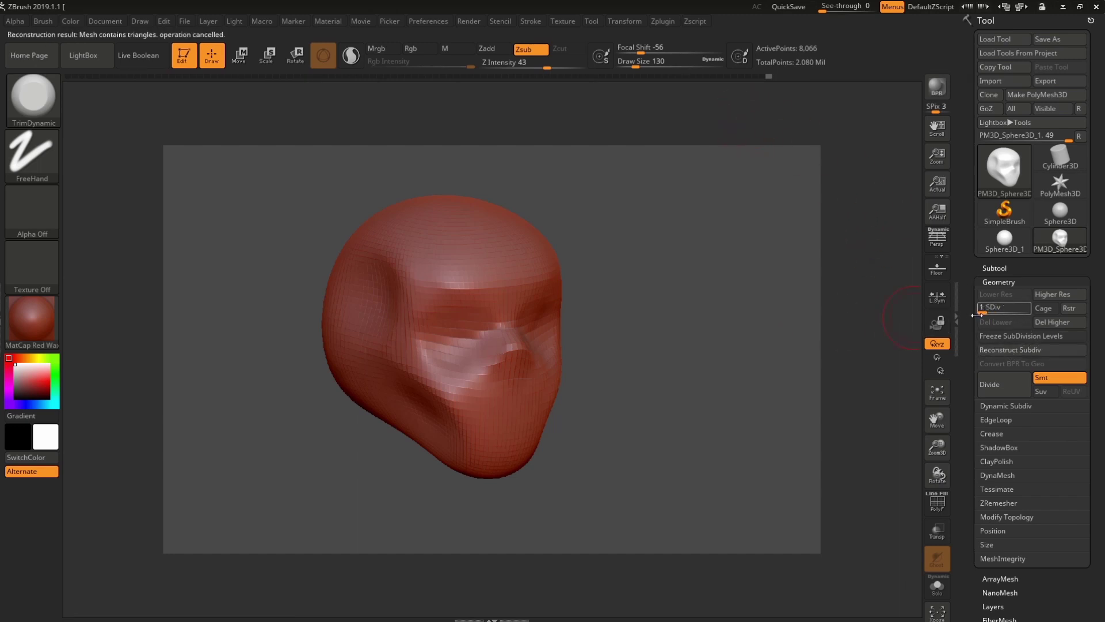
left_click_drag(982, 312, 992, 311)
left_click(986, 311)
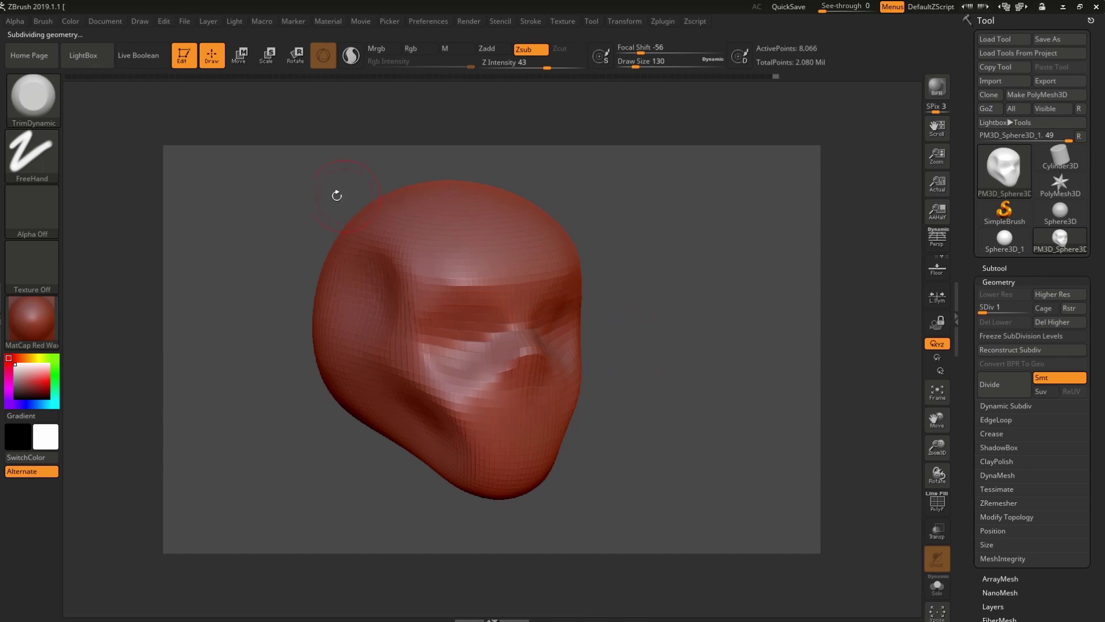
- Test Del Higher and undo it, then raise SDiv back to level 5
left_click(1062, 324)
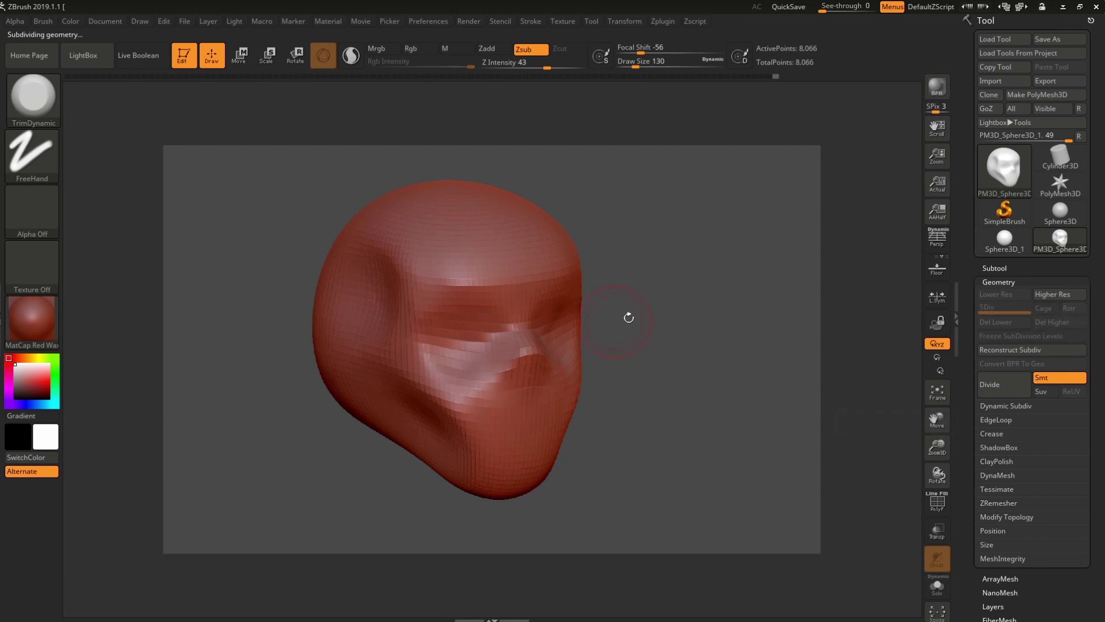
key("ctrl+z")
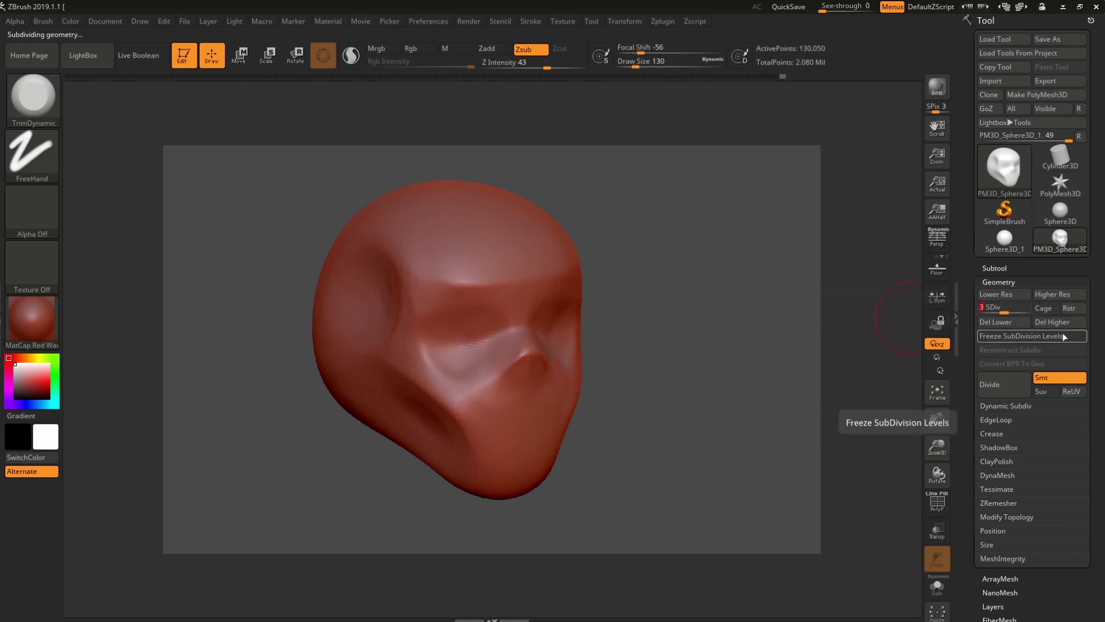
left_click(1051, 324)
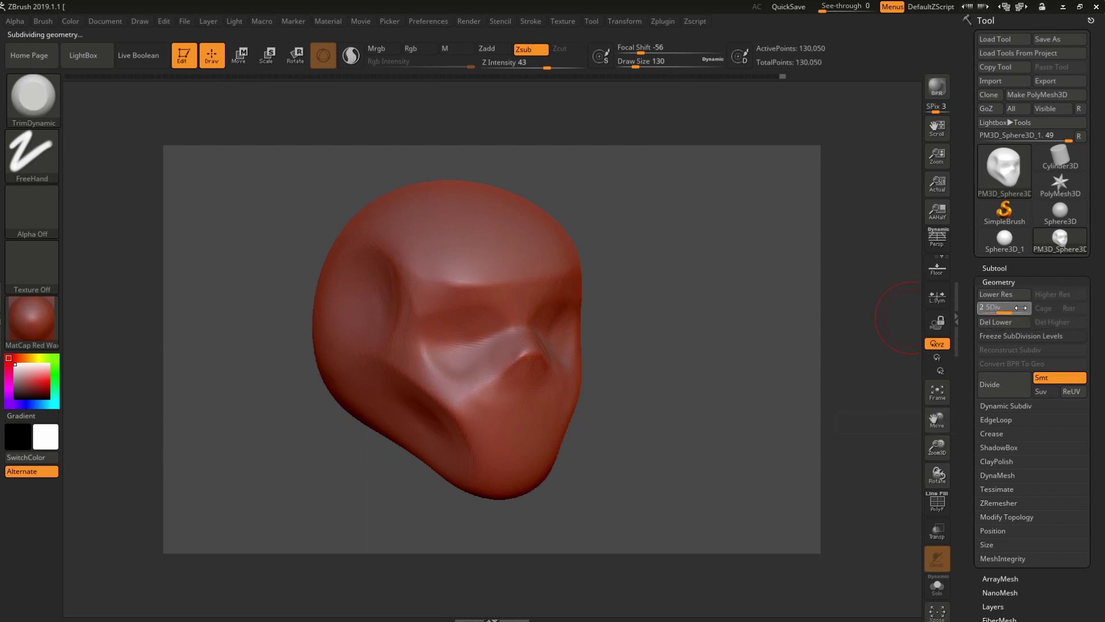
key("ctrl")
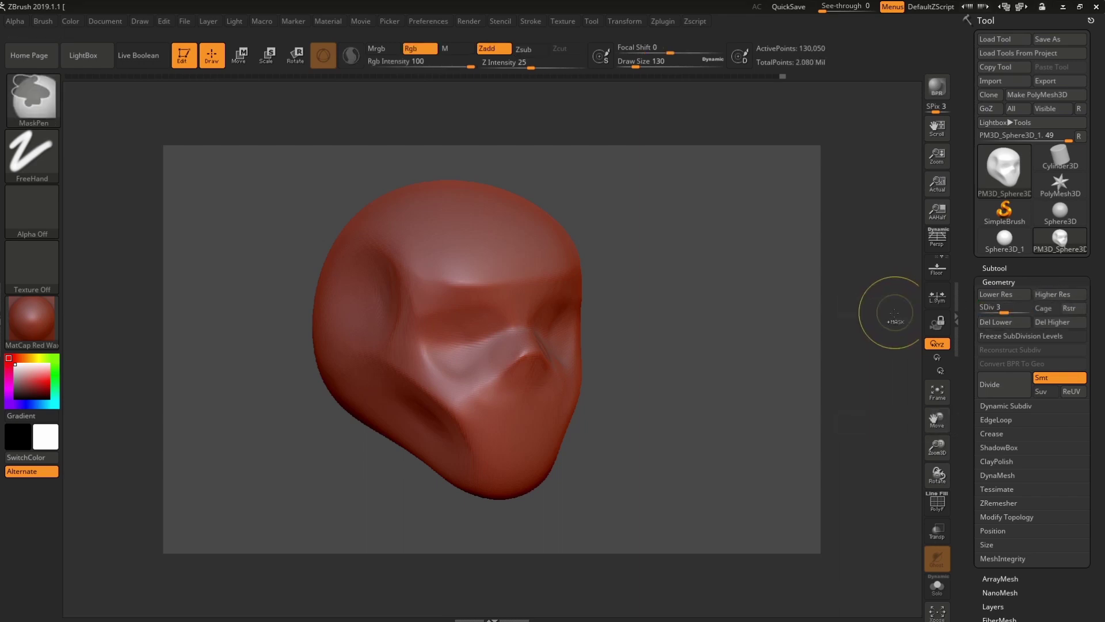
left_click(987, 310)
mouse_move(988, 311)
left_mouse_down()
mouse_move(1027, 315)
mouse_move(981, 310)
mouse_move(1013, 308)
left_mouse_up()
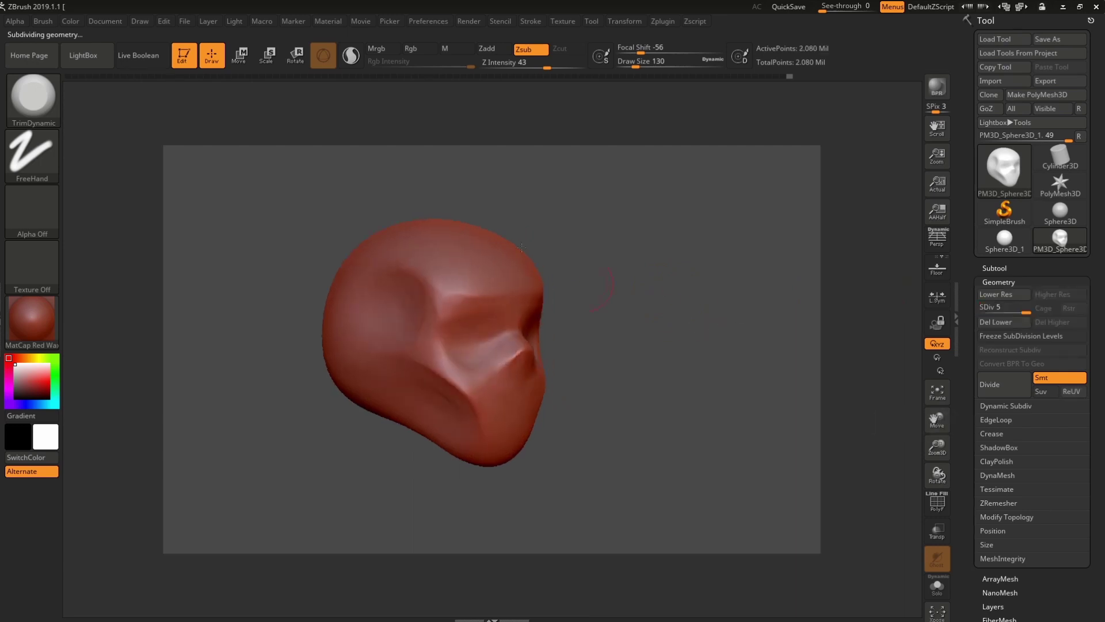
left_click_drag(636, 306, 610, 308)
key("shift")
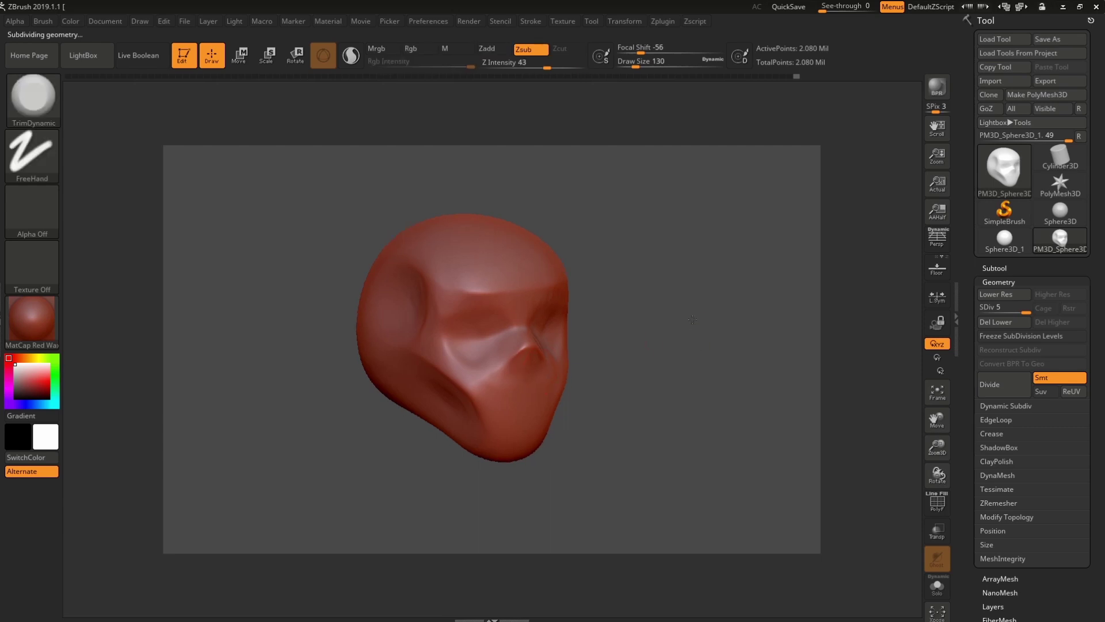
- Smooth out the creases around the eye sockets
left_click_drag(454, 397, 477, 403, "shift")
mouse_move(631, 313)
left_mouse_down()
mouse_move(656, 308)
mouse_move(575, 311)
left_mouse_up()
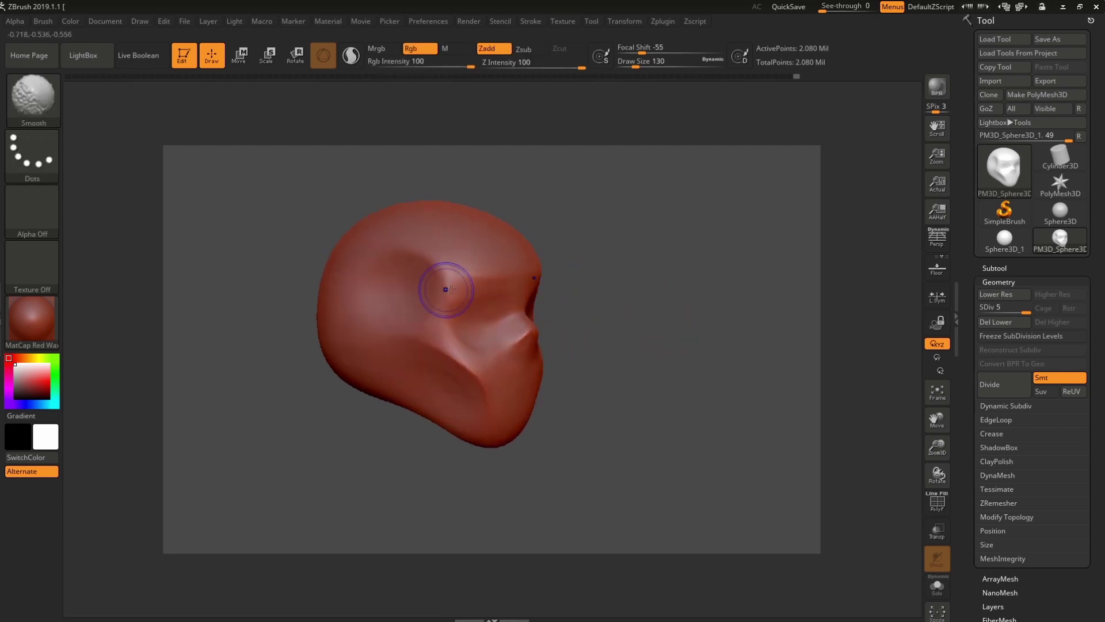
left_click_drag(444, 284, 424, 274, "shift")
left_click_drag(719, 300, 650, 296)
left_click_drag(576, 270, 491, 241)
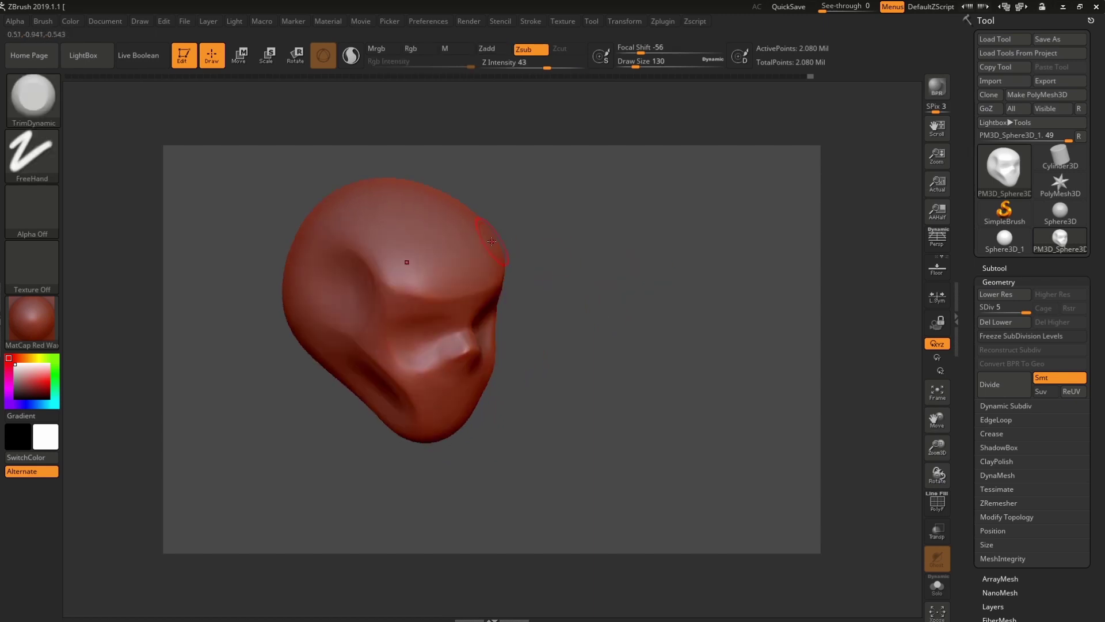
- Select the Move brush and enlarge it to size 397
key("b")
key("m")
key("v")
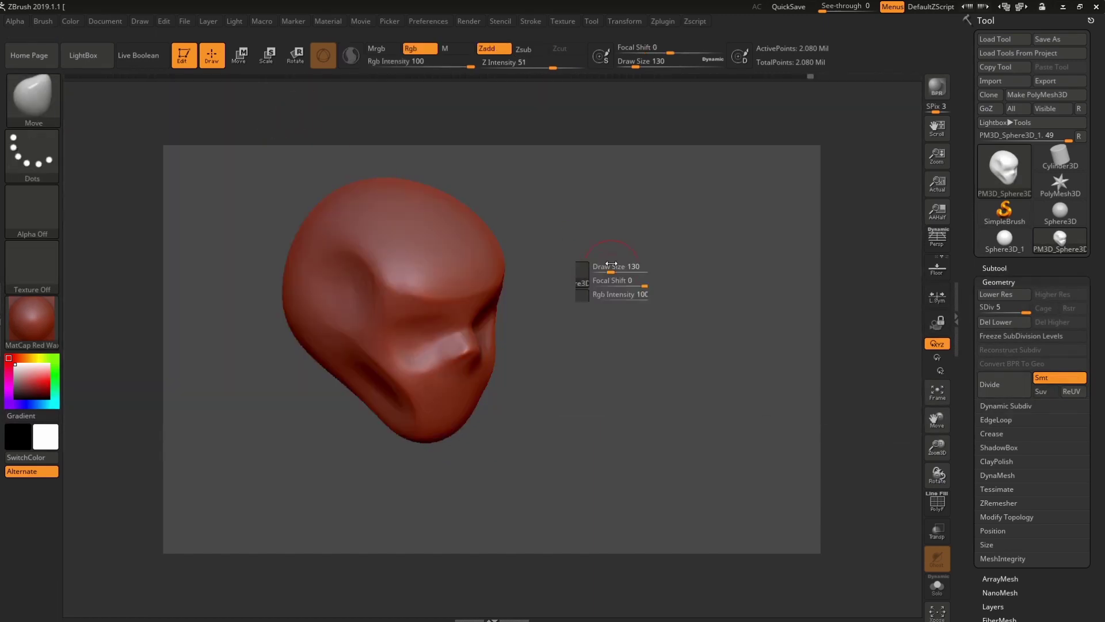
key("space")
left_click_drag(622, 262, 521, 282)
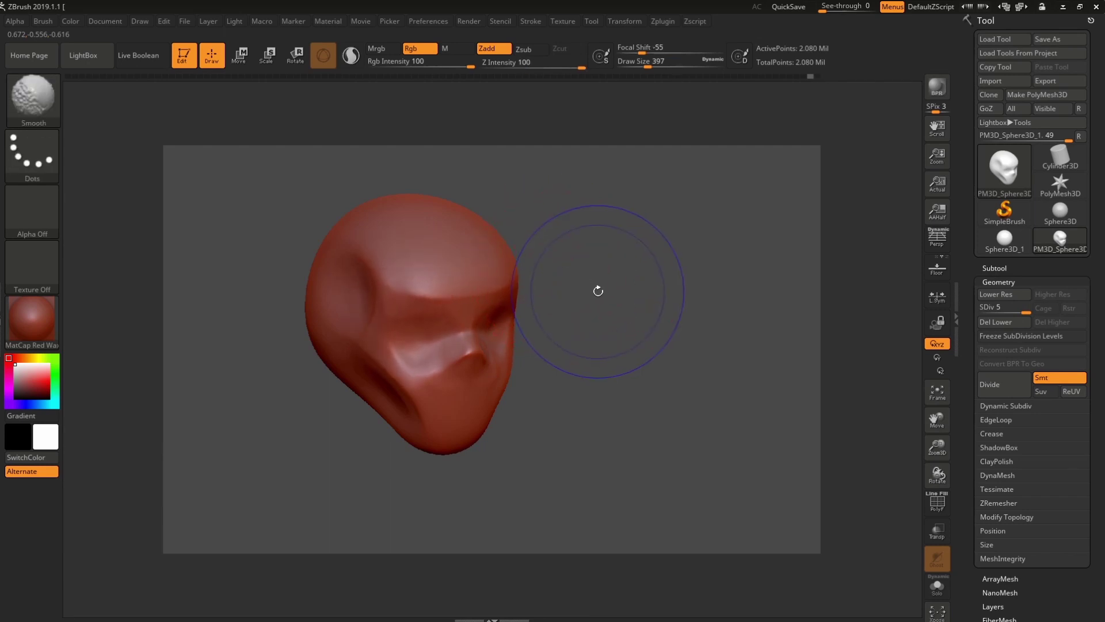
- At level 1, bulge the head's right side outward, shrink the brush to 203, return to level 2
key("shift+d")
key("shift+d")
key("shift+d")
key("shift+d")
mouse_move(511, 289)
left_mouse_down()
mouse_move(554, 270)
mouse_move(603, 299)
left_mouse_up()
right_click(574, 273)
key("ctrl+d")
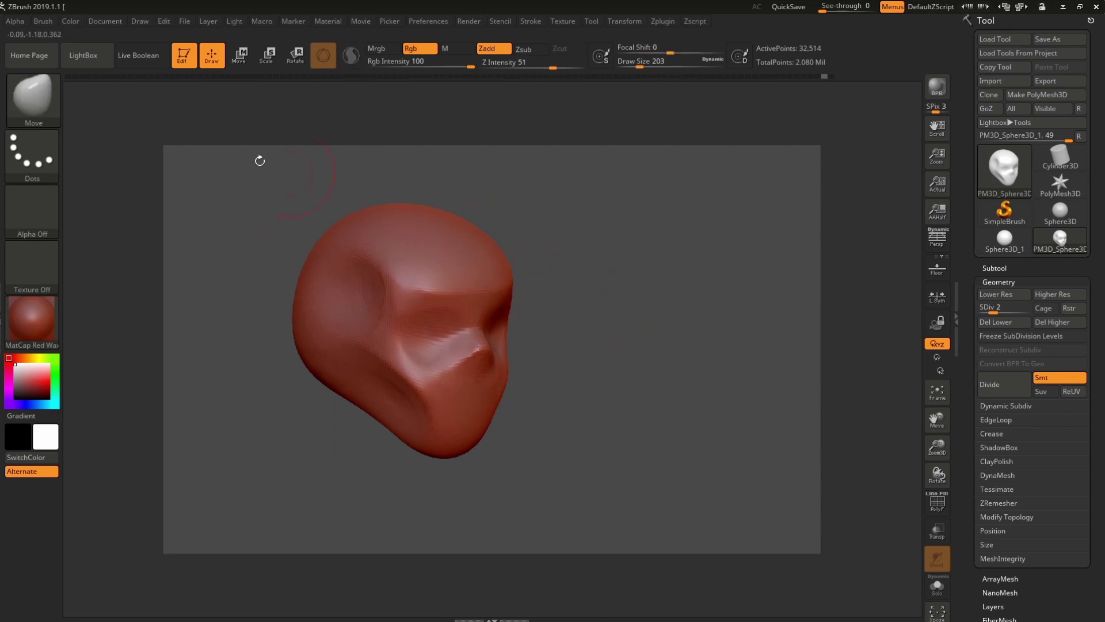
left_click(33, 97)
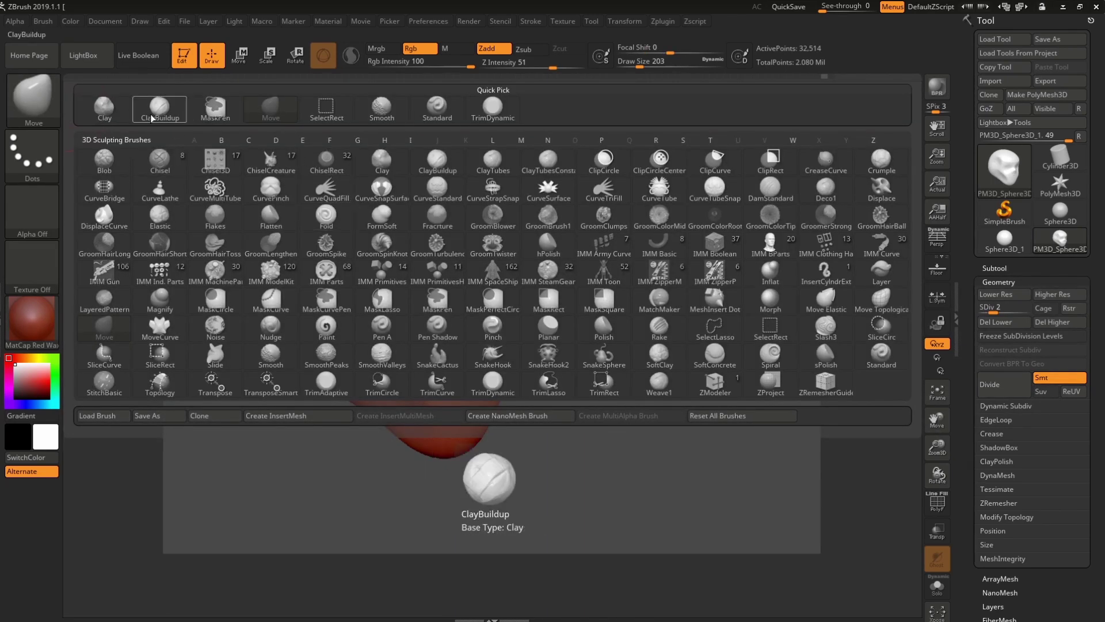
- Choose the Clay brush and orbit around the head's left side
left_click(104, 107)
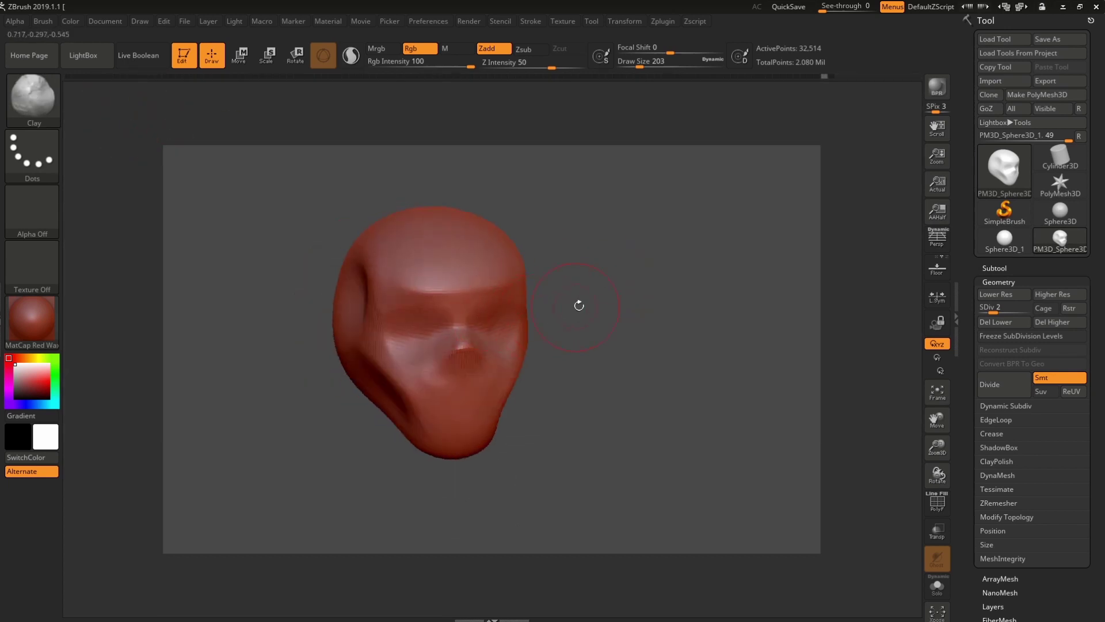
right_click_drag(423, 324, 466, 309)
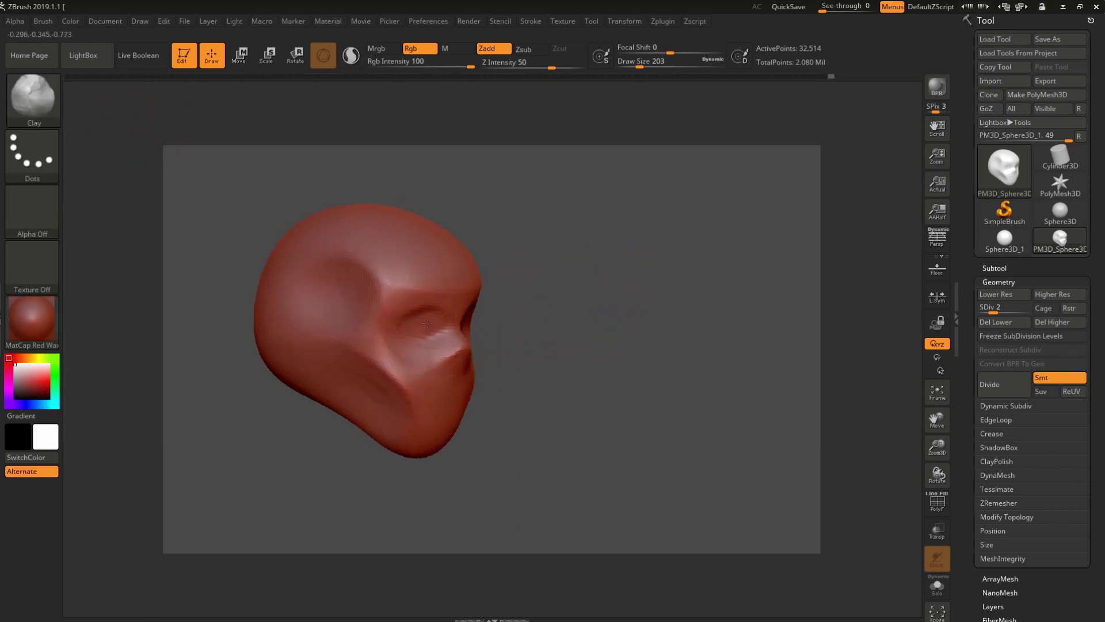
right_click_drag(538, 306, 406, 321)
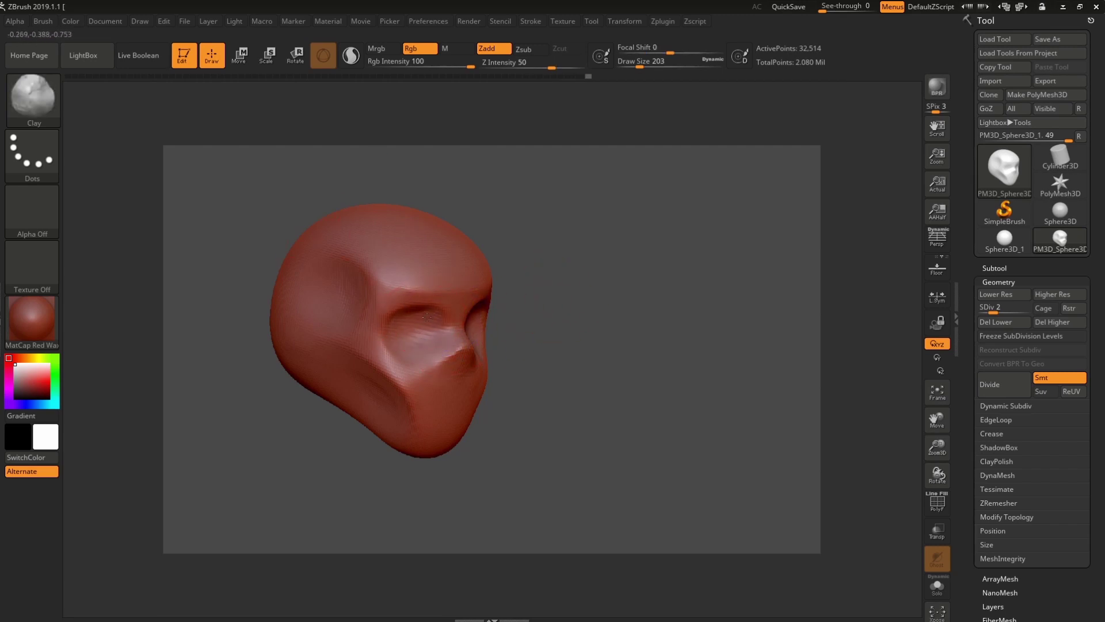
right_click_drag(518, 311, 567, 310)
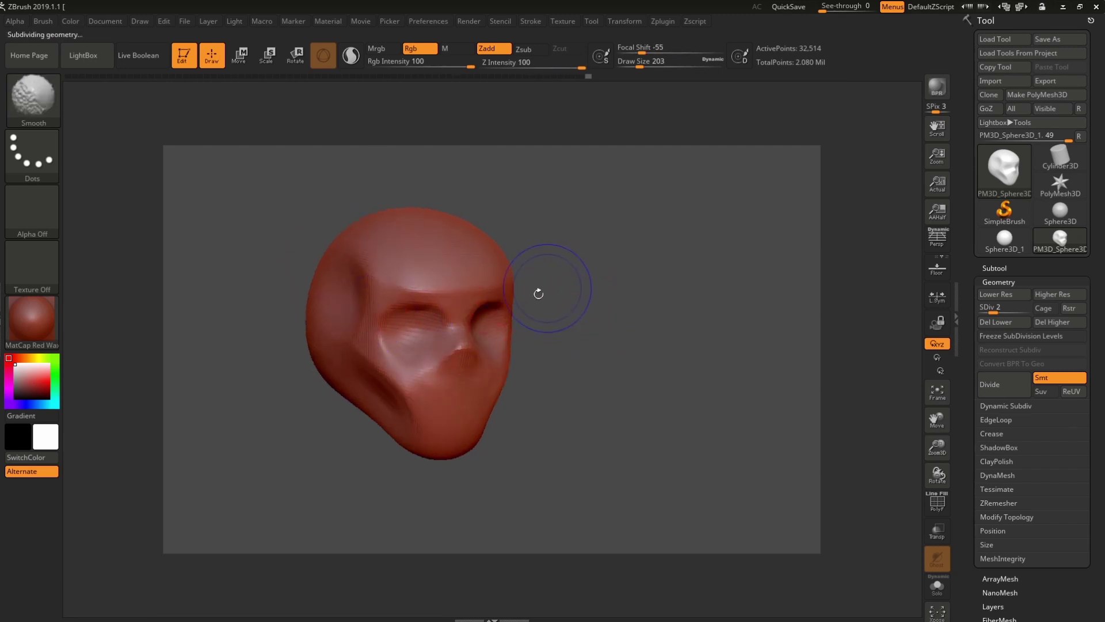
- Step through the subdivision levels and settle at level 4 with 520,194 points
key("shift+d")
key("d")
key("d")
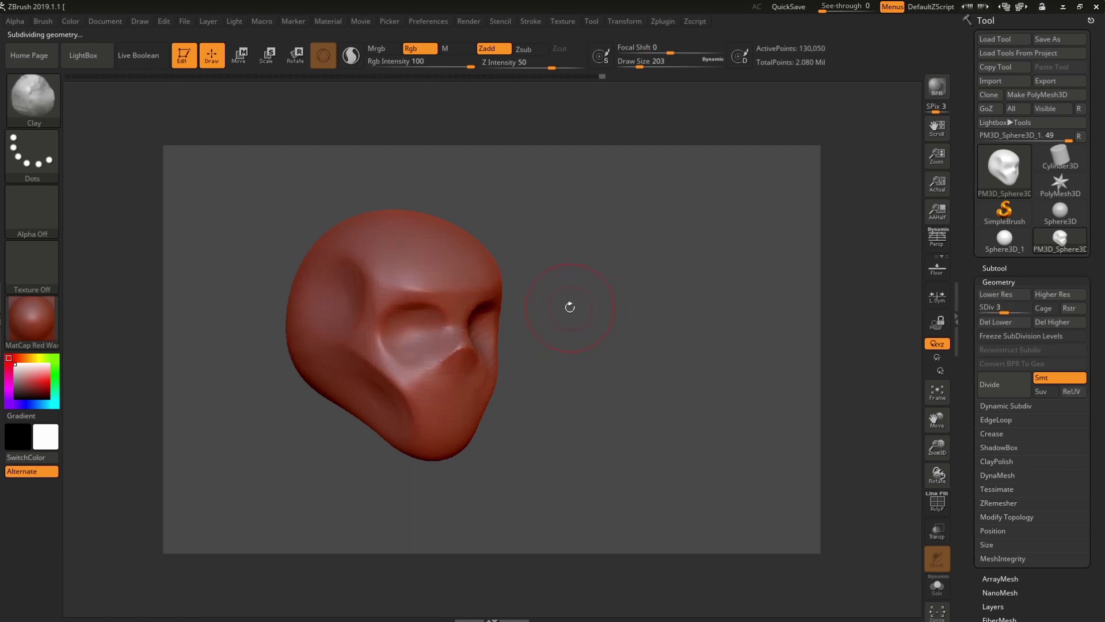
key("d")
mouse_move(567, 307)
right_mouse_down()
mouse_move(432, 325)
mouse_move(507, 315)
right_mouse_up()
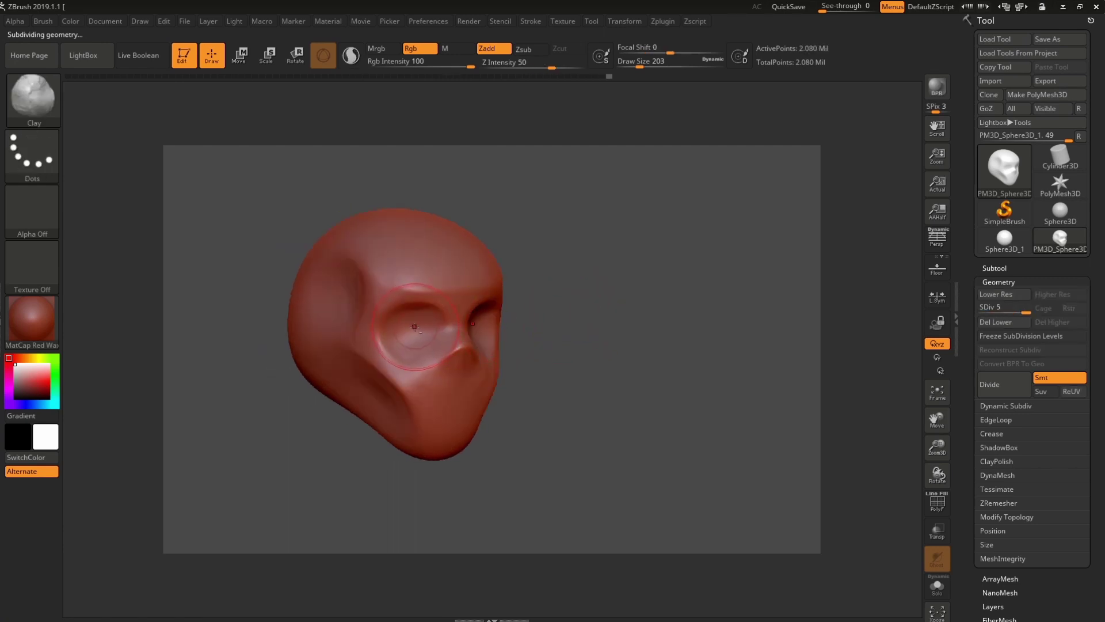
right_click_drag(427, 321, 513, 313)
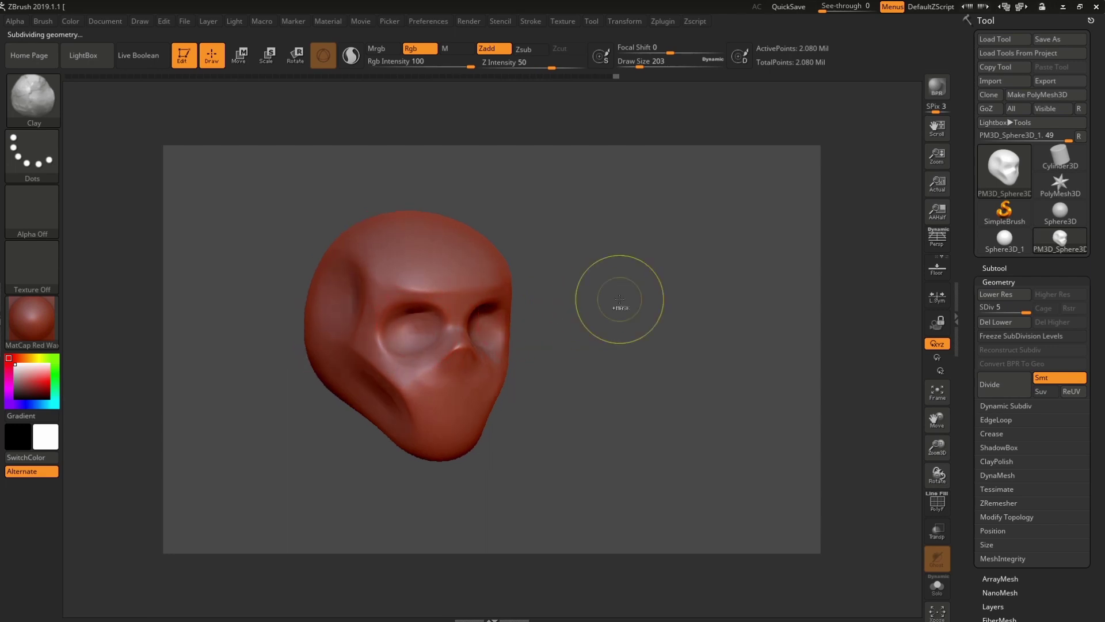
key("ctrl")
key("shift+d")
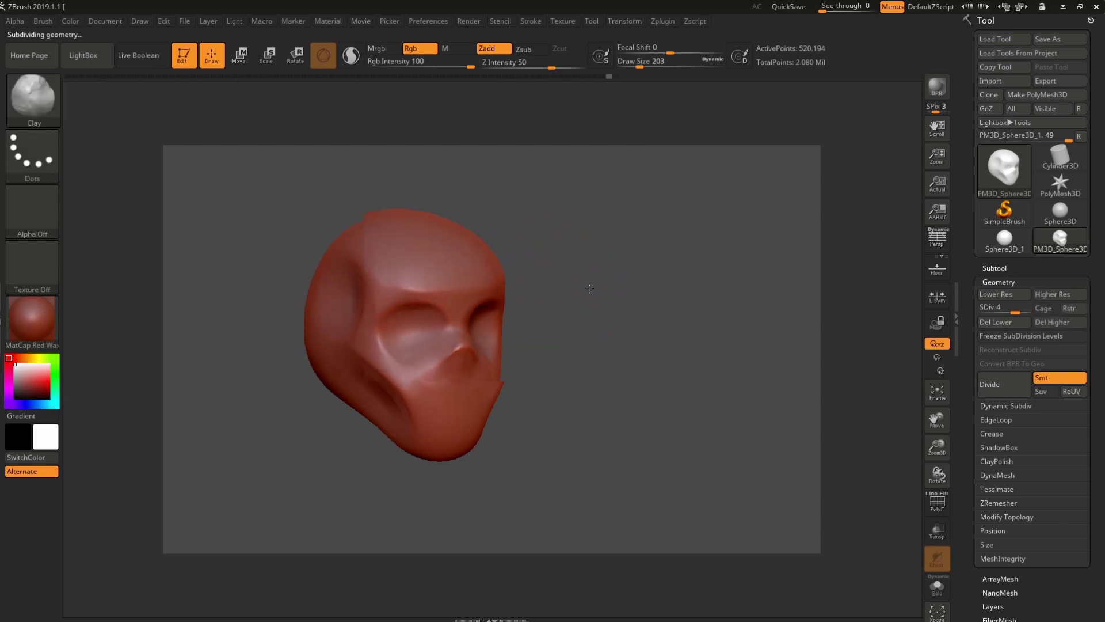
left_click_drag(552, 255, 534, 246)
- Select TrimDynamic with B-T-D and set its draw size to 140
key("b")
key("t")
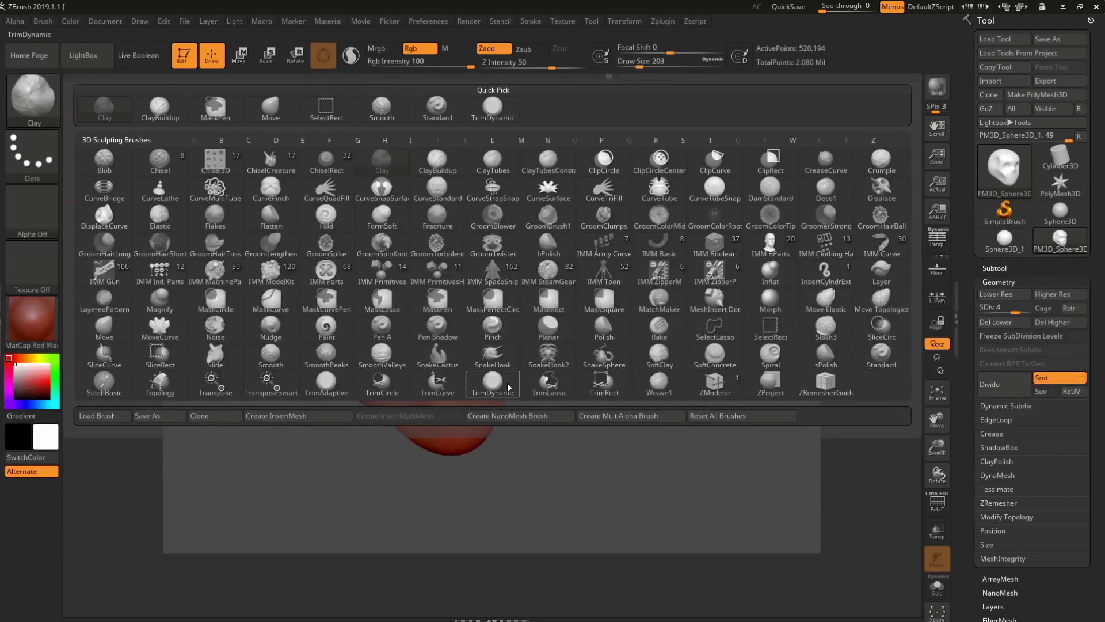
key("d")
key("space")
left_click_drag(593, 292, 391, 286)
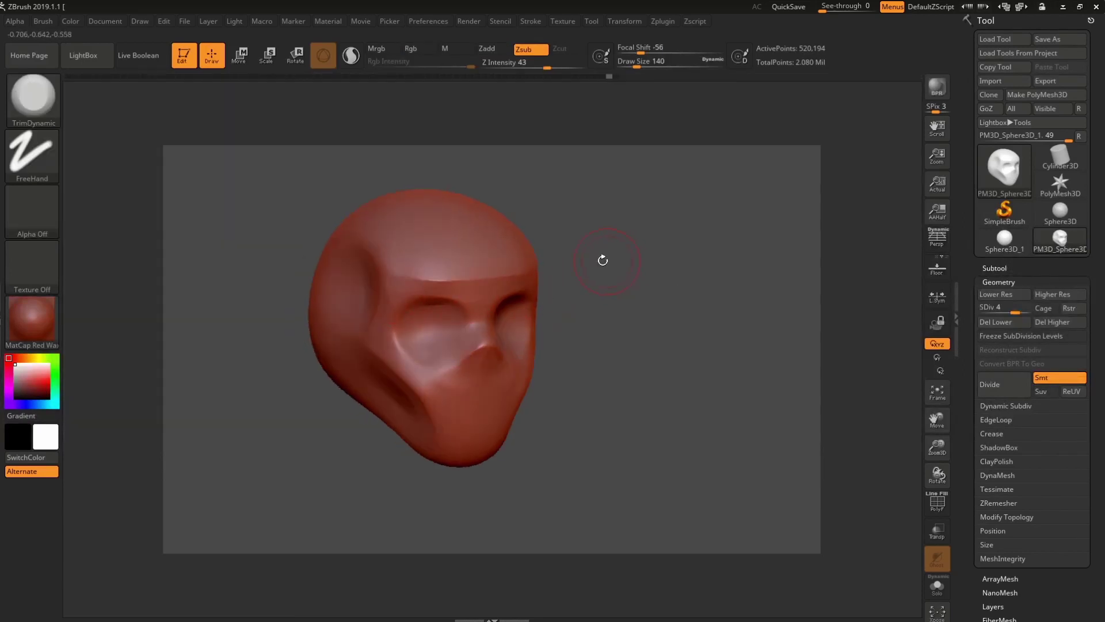
- Flatten the left cheek and eye-socket area, then smooth the cheek
left_click_drag(602, 260, 528, 272)
left_click_drag(347, 273, 389, 276)
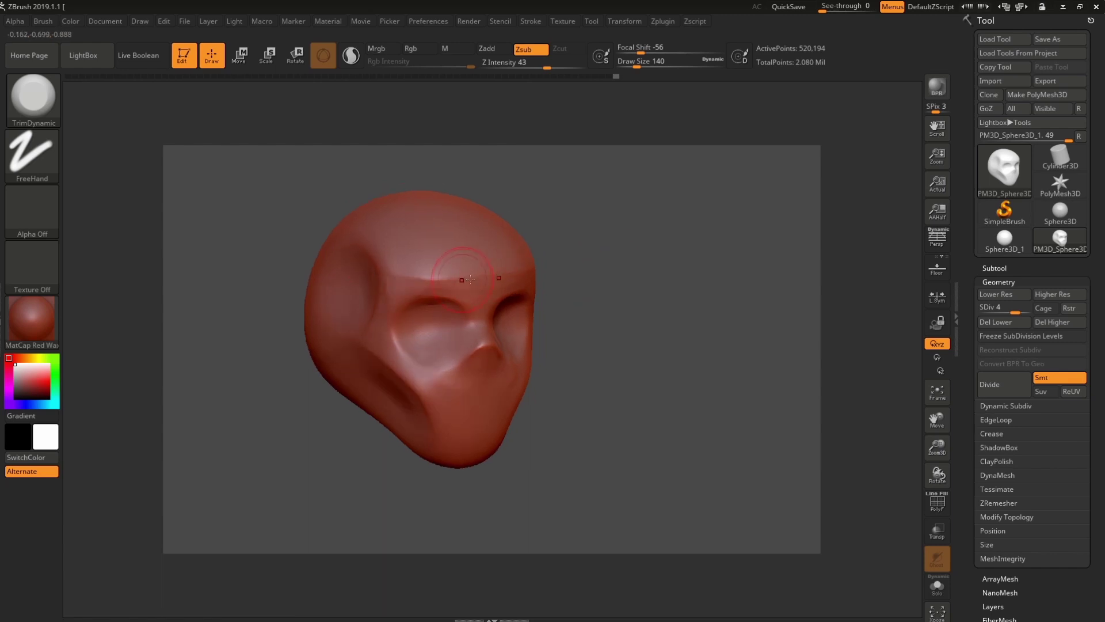
mouse_move(574, 276)
left_mouse_down()
mouse_move(601, 240)
mouse_move(342, 324)
left_mouse_up()
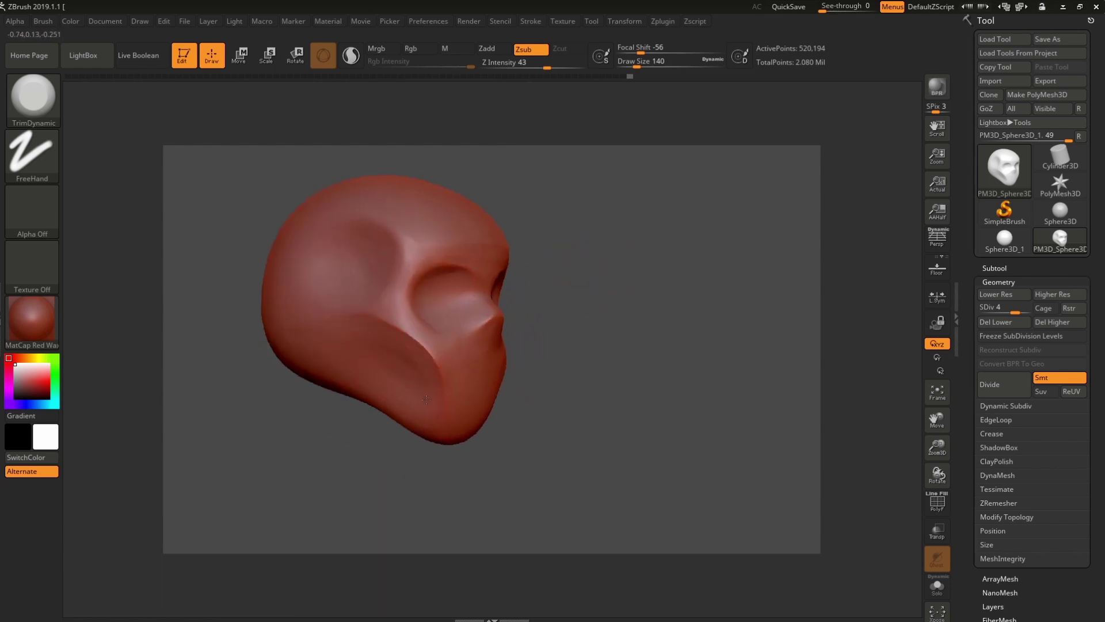
left_click_drag(426, 399, 410, 365, "shift")
key("shift")
left_click(36, 95)
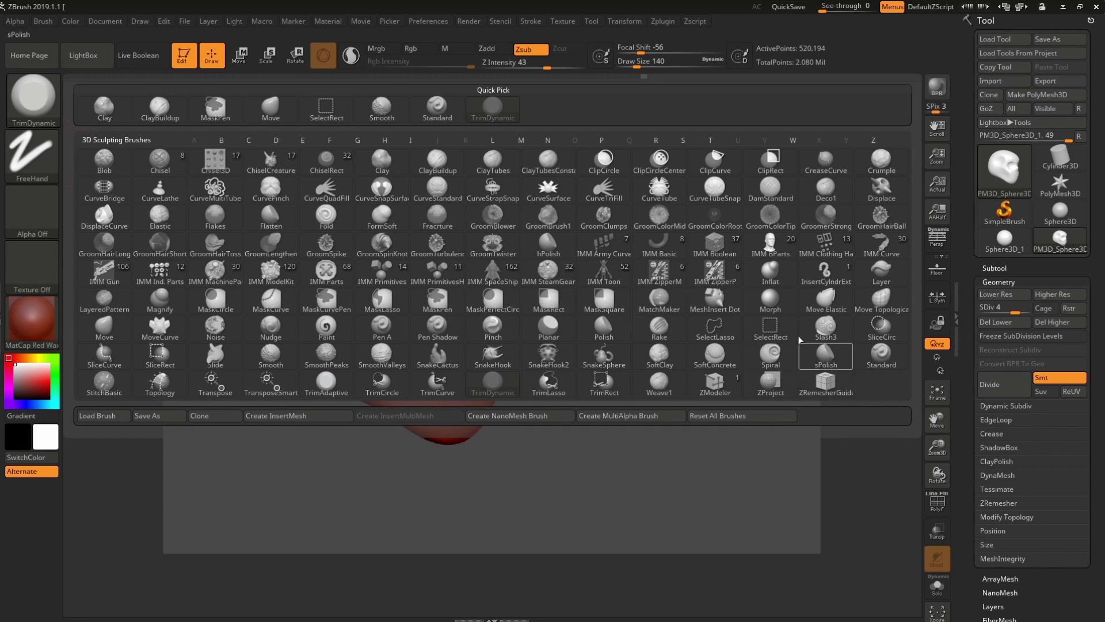
mouse_move(548, 300)
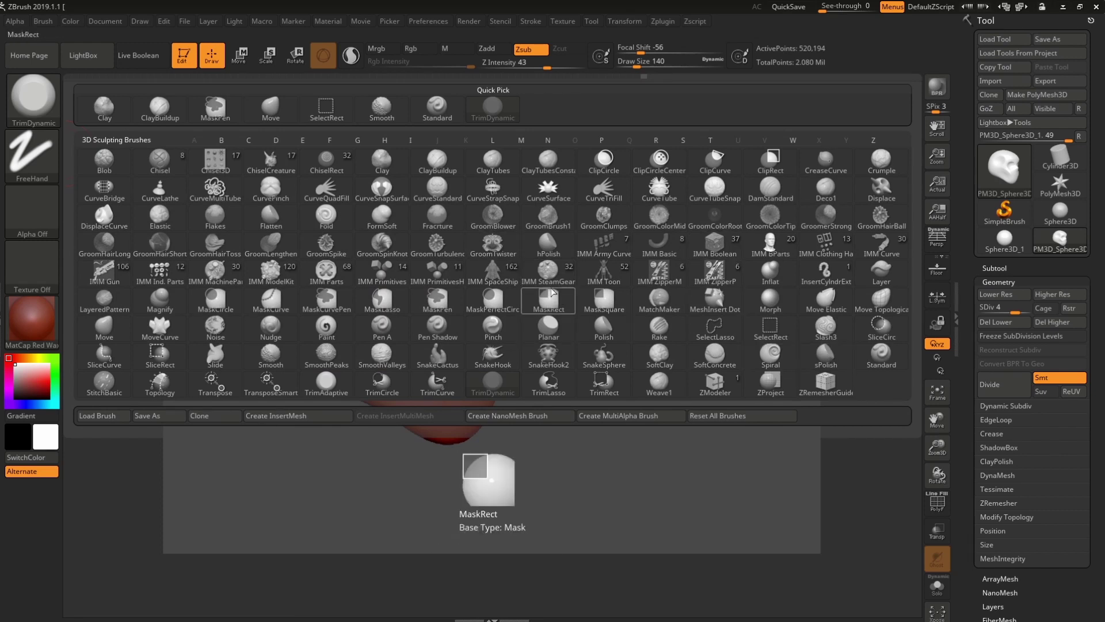
- Select the sPolish brush and orbit the skull to a front-facing view
key("s")
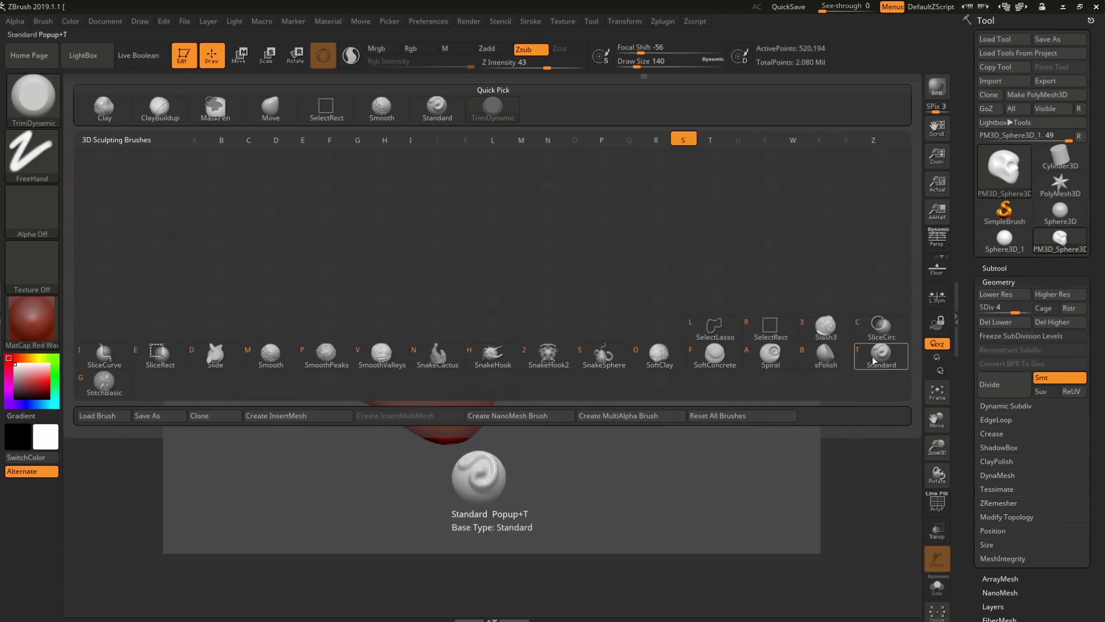
left_click(827, 358)
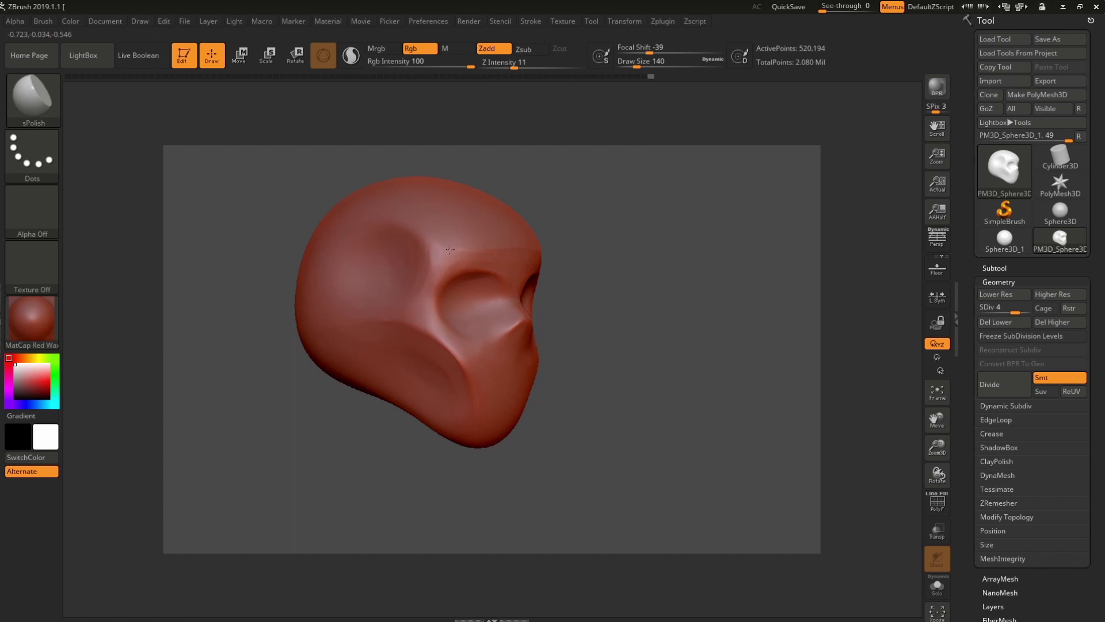
left_click_drag(622, 322, 574, 370)
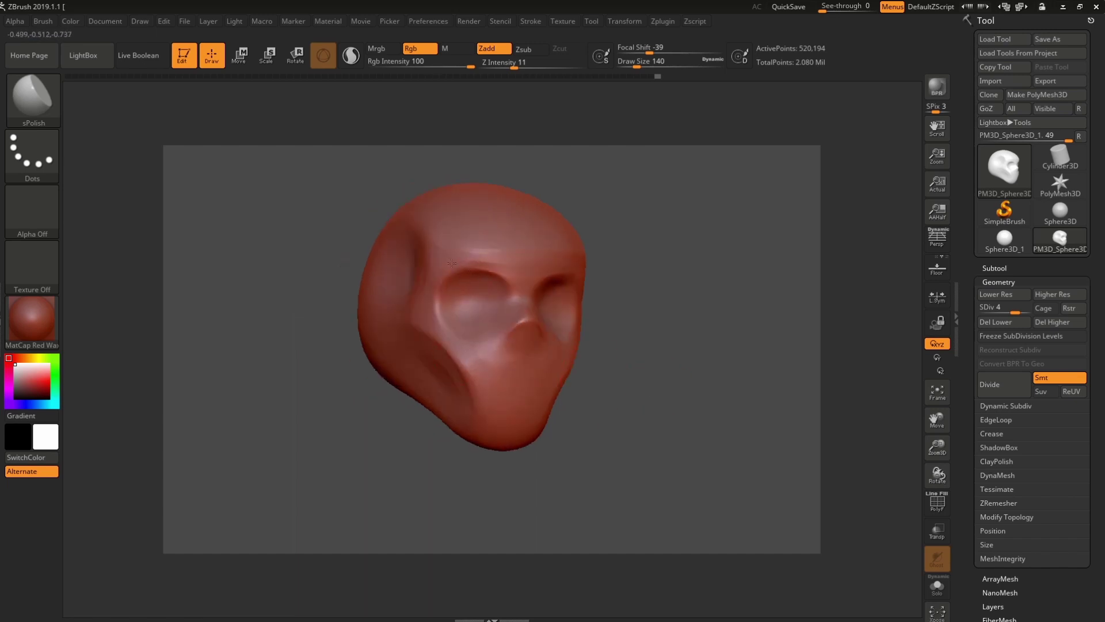
left_click_drag(530, 172, 448, 237)
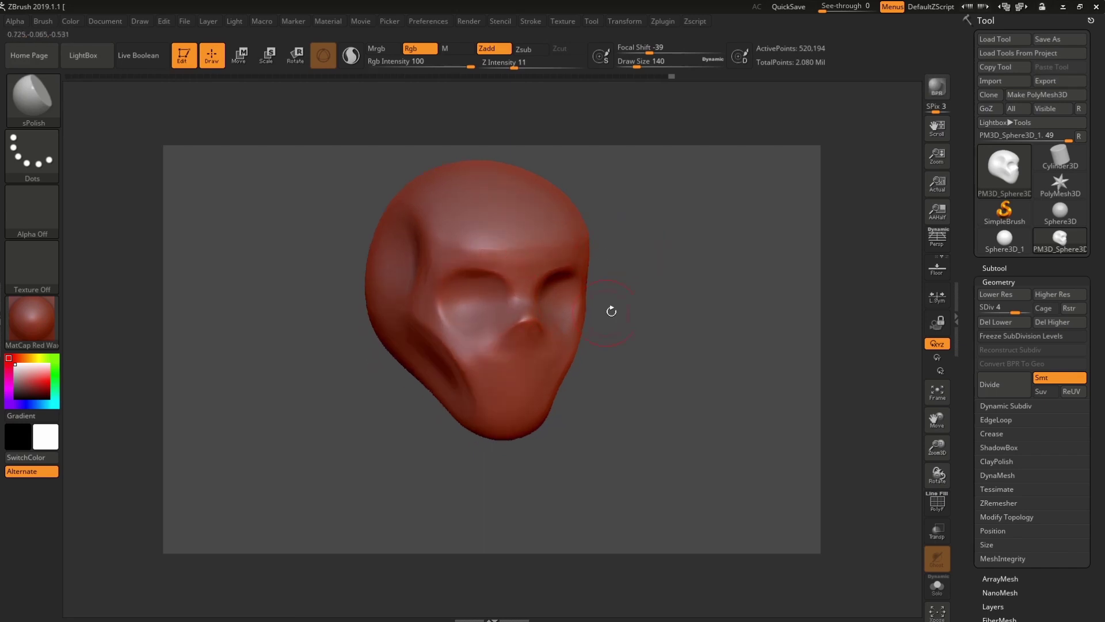
mouse_move(610, 309)
left_mouse_down()
mouse_move(489, 349)
mouse_move(517, 321)
left_mouse_up()
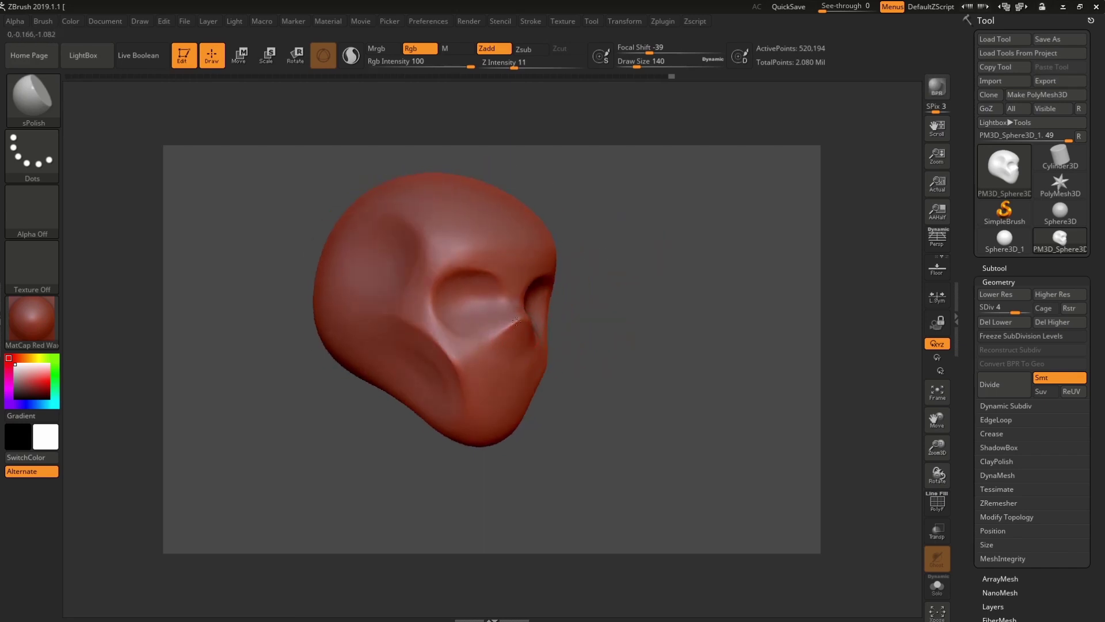
left_click_drag(666, 284, 380, 300)
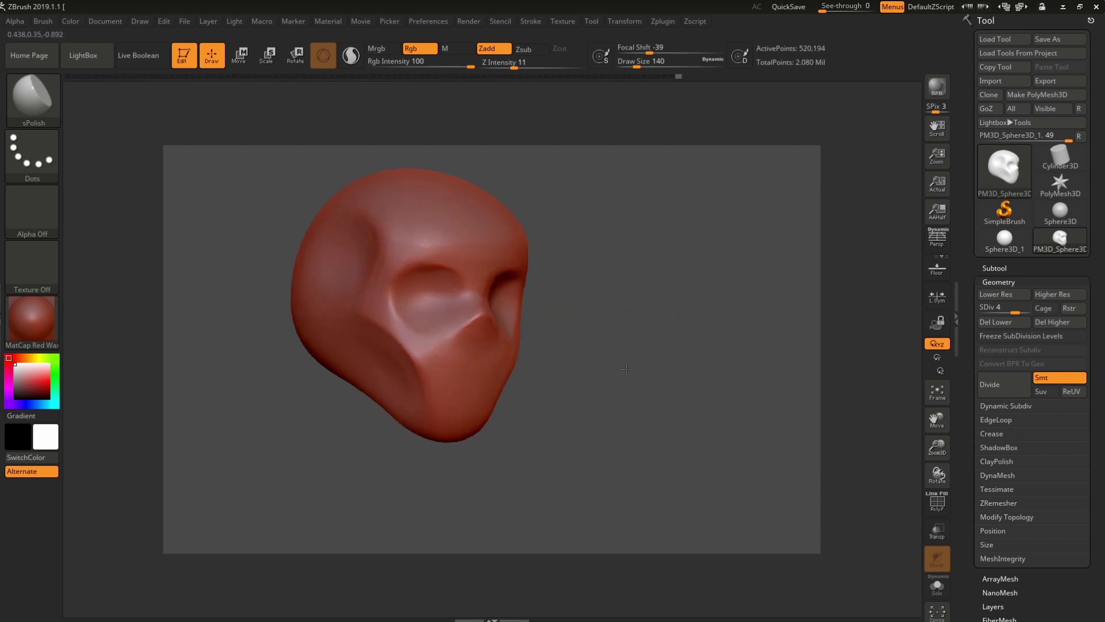
mouse_move(393, 360)
left_mouse_down()
mouse_move(596, 344)
mouse_move(587, 284)
left_mouse_up()
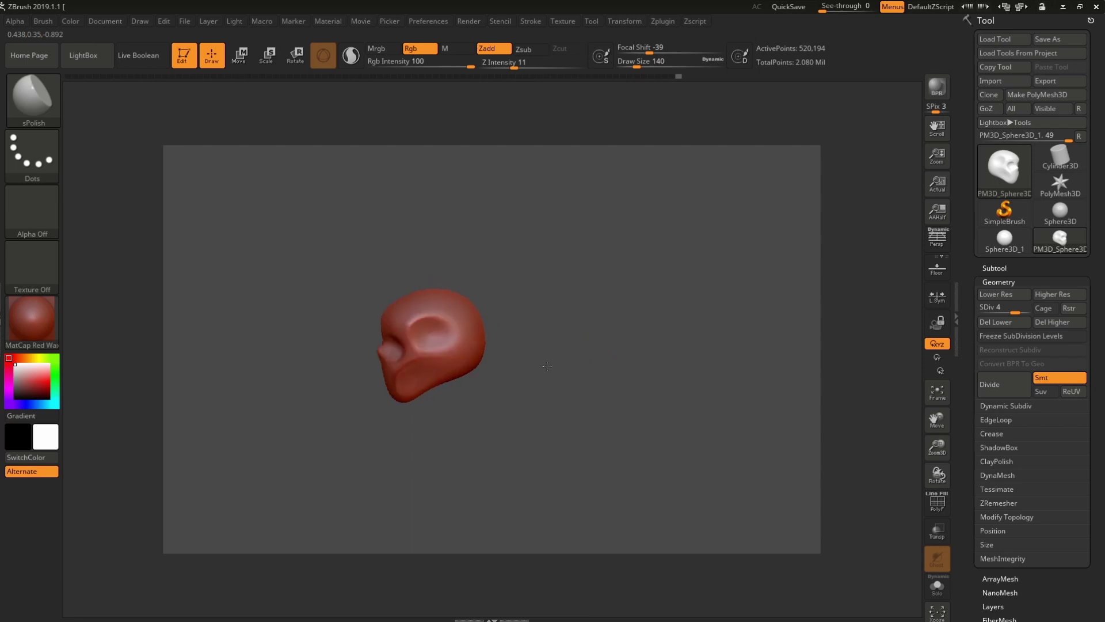
- Drop to subdivision level 1 and switch to the Move brush at draw size 556
key("shift+d")
key("shift+d")
key("shift+d")
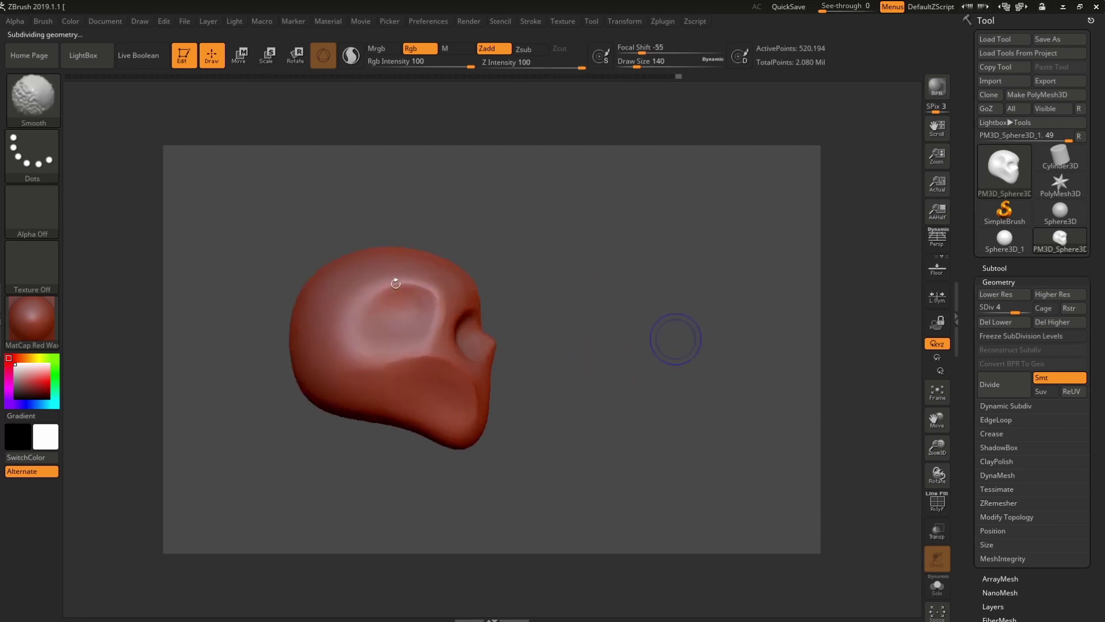
left_click(39, 103)
left_click(277, 113)
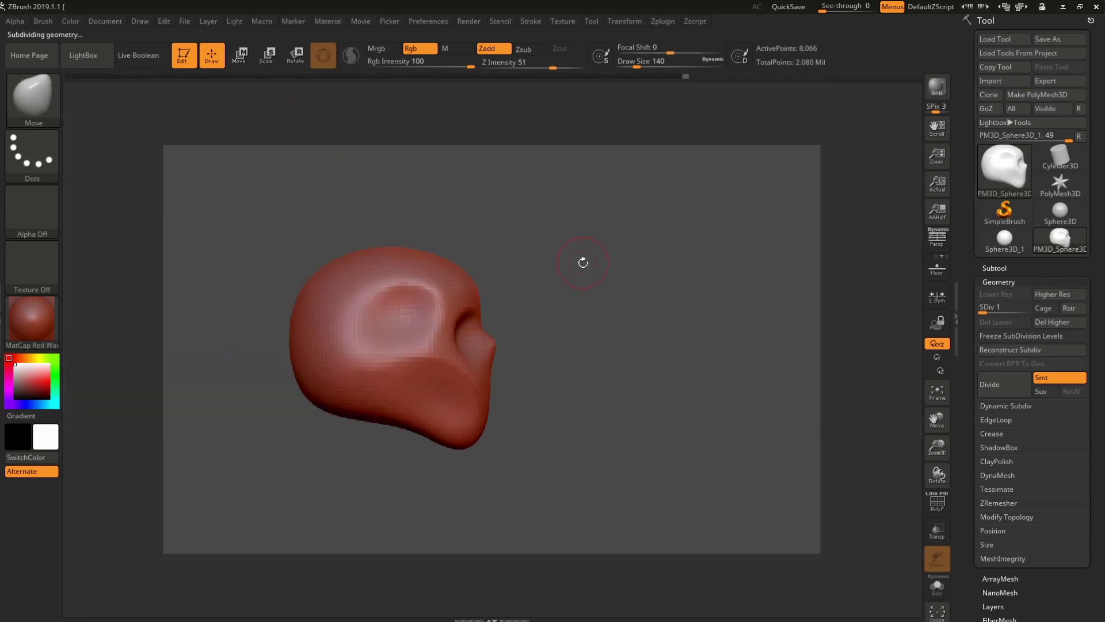
key("space")
left_click_drag(601, 263, 594, 263)
- Lift the chin and reshape the jaw with Move, then settle at subdivision level 2
left_click_drag(462, 446, 460, 439)
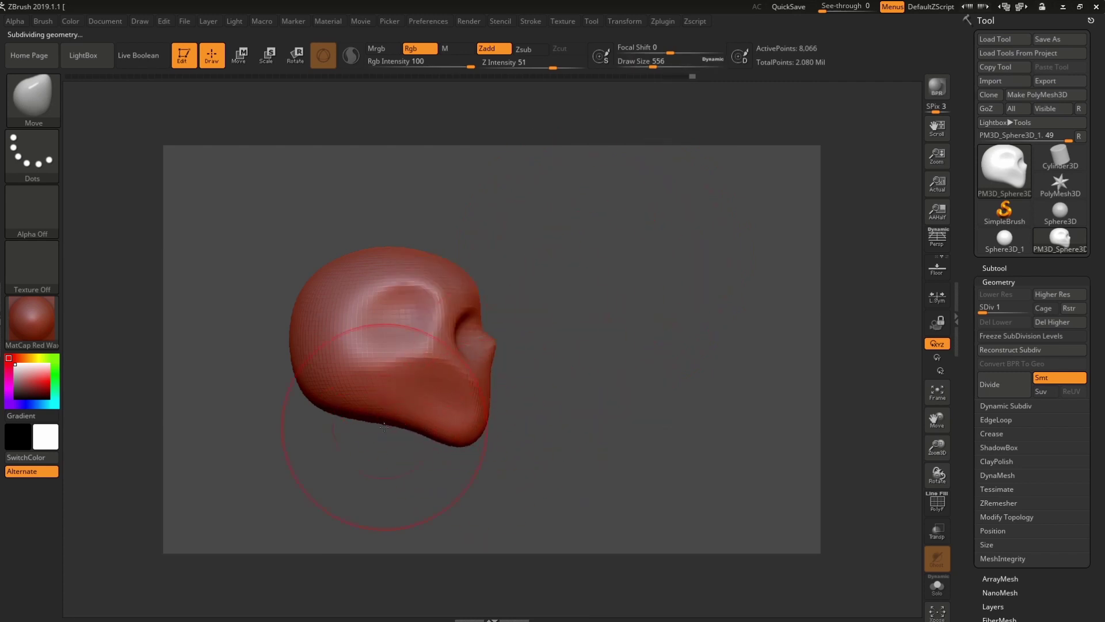
mouse_move(644, 434)
left_mouse_down()
mouse_move(607, 391)
mouse_move(395, 363)
mouse_move(366, 413)
mouse_move(382, 274)
mouse_move(642, 306)
mouse_move(547, 320)
mouse_move(597, 267)
mouse_move(428, 294)
left_mouse_up()
key("d")
key("d")
key("d")
key("d")
key("shift+d")
key("shift+d")
key("shift+d")
- Reduce the Move brush to size 335 and check the head from front and side views
key("space")
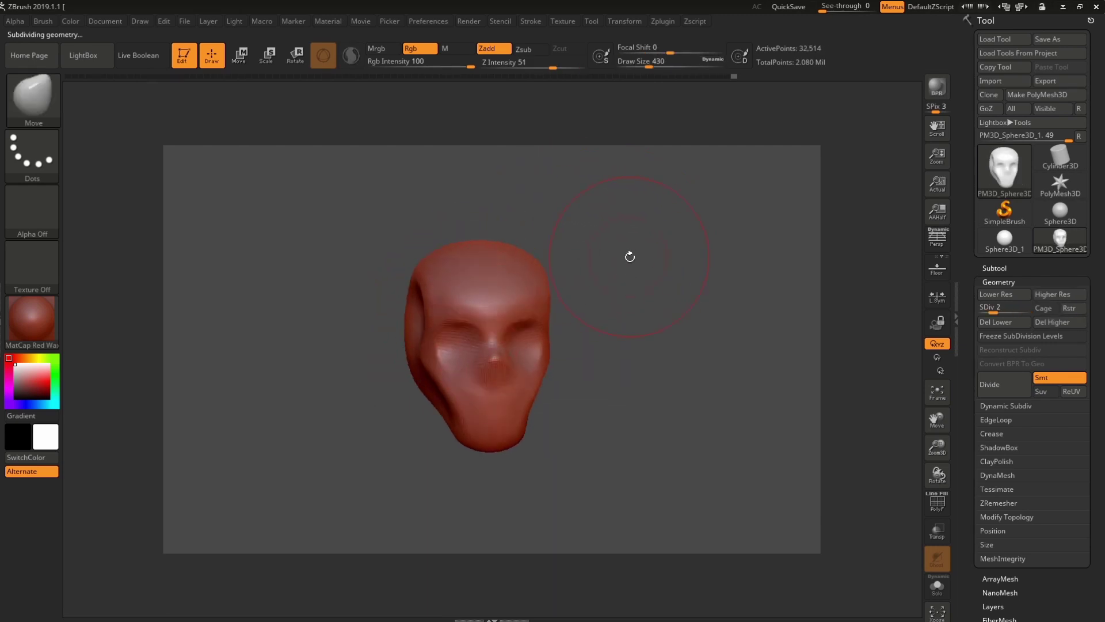
key("space")
left_click_drag(631, 257, 532, 332)
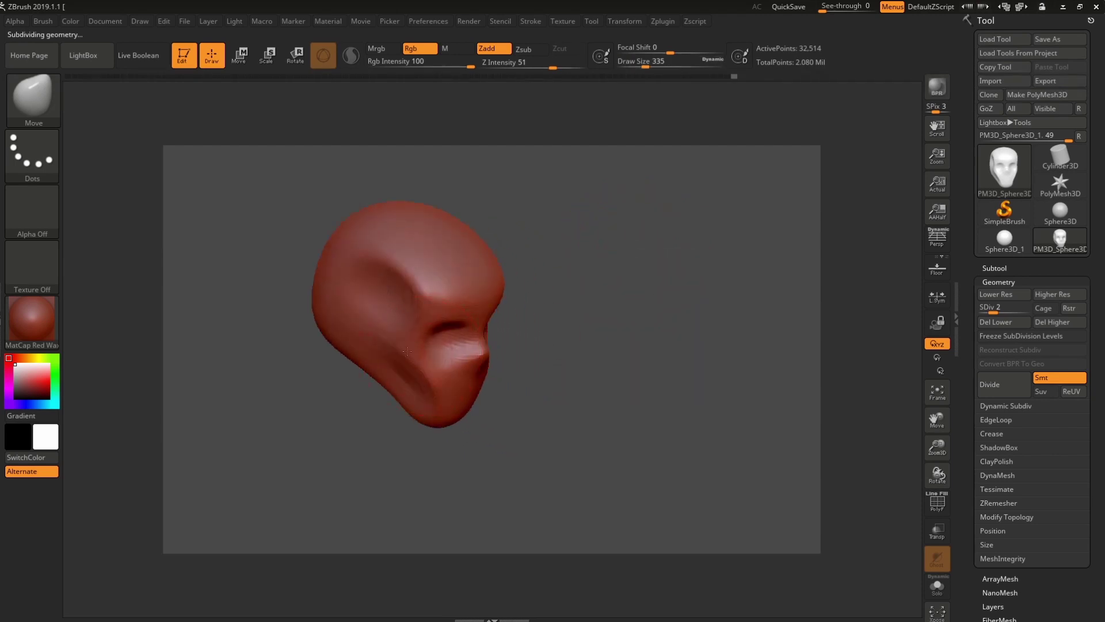
left_click_drag(610, 360, 424, 354)
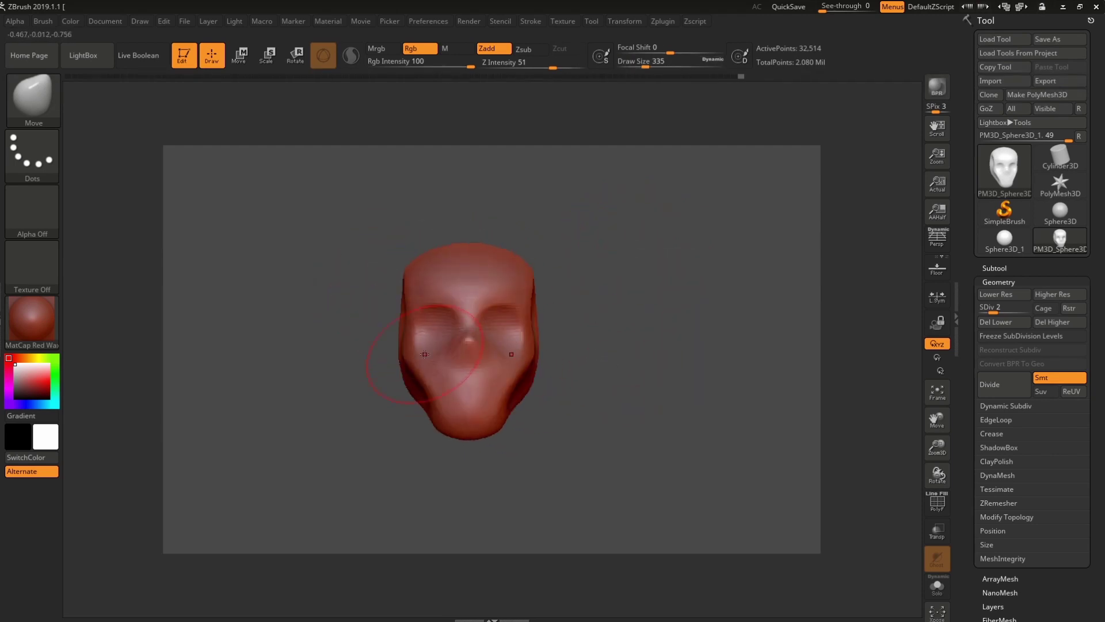
mouse_move(360, 395)
left_mouse_down()
mouse_move(420, 394)
mouse_move(546, 340)
left_mouse_up()
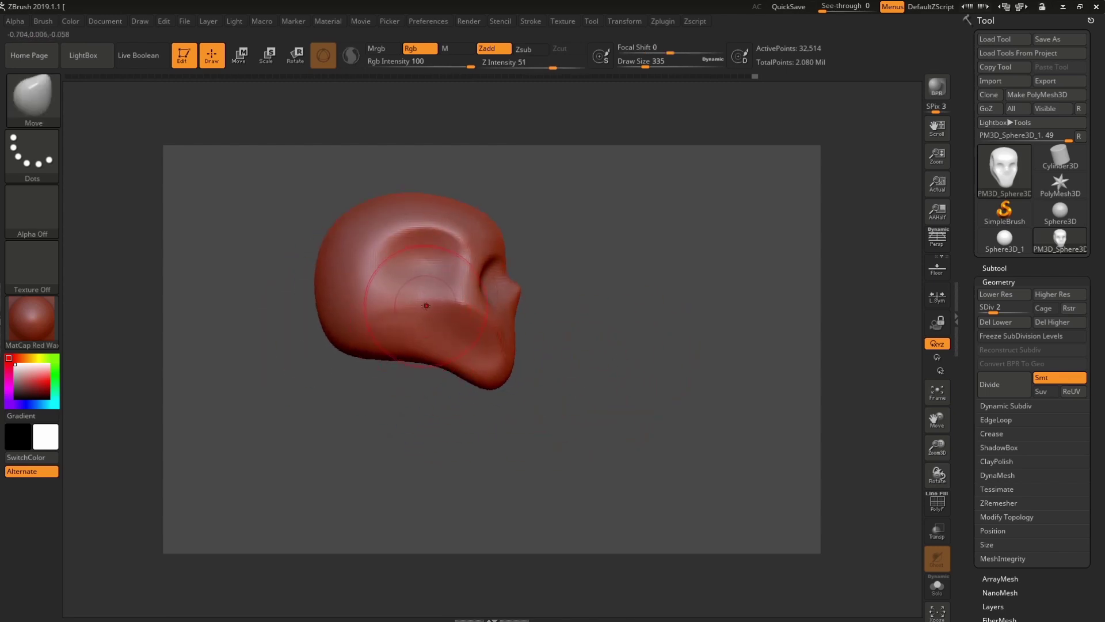
mouse_move(535, 290)
left_mouse_down("shift")
mouse_move(660, 281)
mouse_move(550, 249)
mouse_move(403, 266)
left_mouse_up("shift")
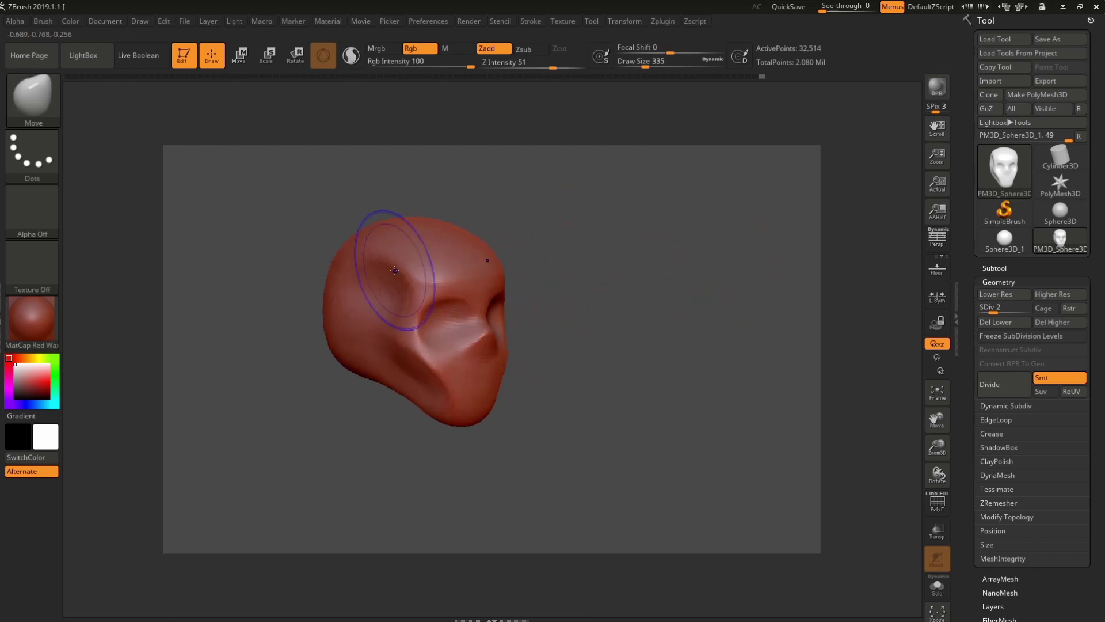
left_click_drag(570, 255, 591, 252, "shift")
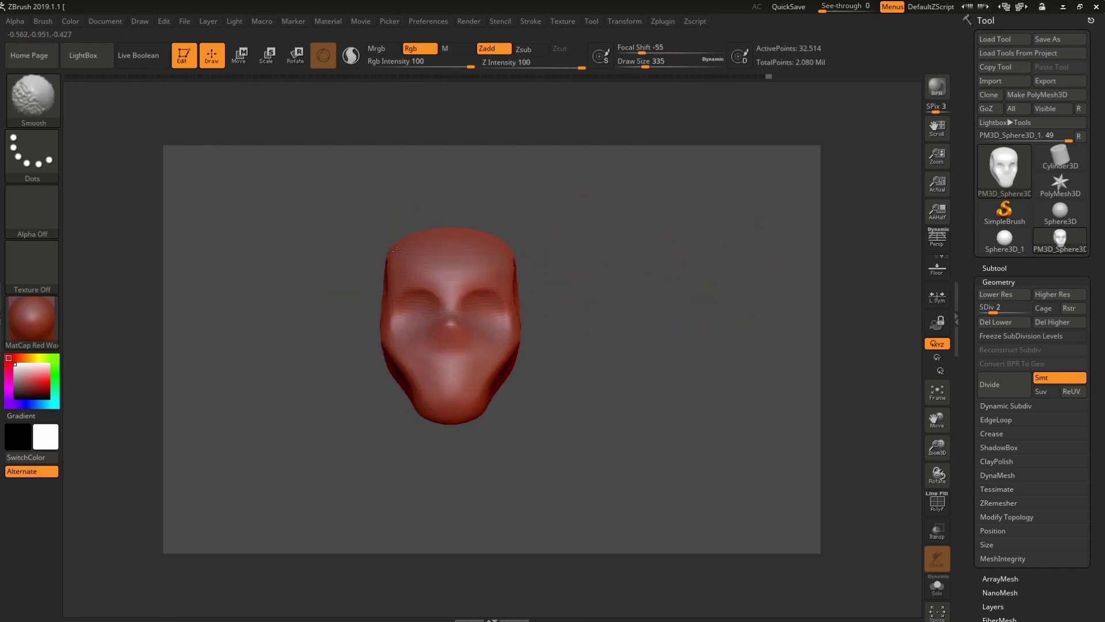
- Set the Move brush size to 615, tilt the head slightly and open the brush library
key("space")
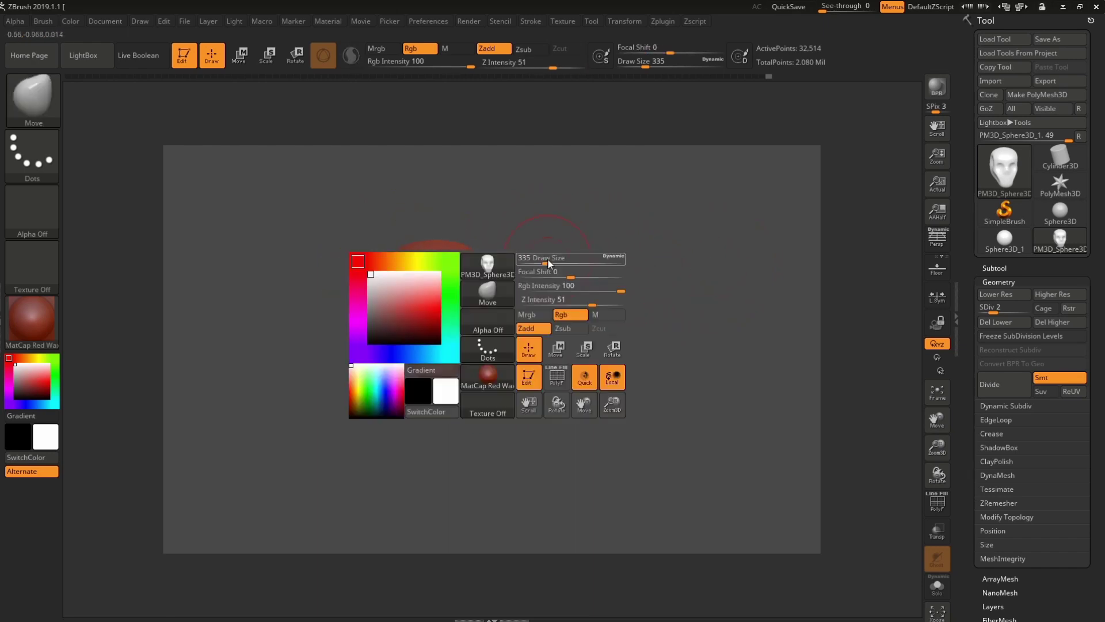
mouse_move(538, 259)
left_mouse_down()
mouse_move(580, 274)
mouse_move(412, 260)
mouse_move(538, 254)
mouse_move(472, 286)
mouse_move(500, 305)
mouse_move(592, 292)
left_mouse_up()
key("space")
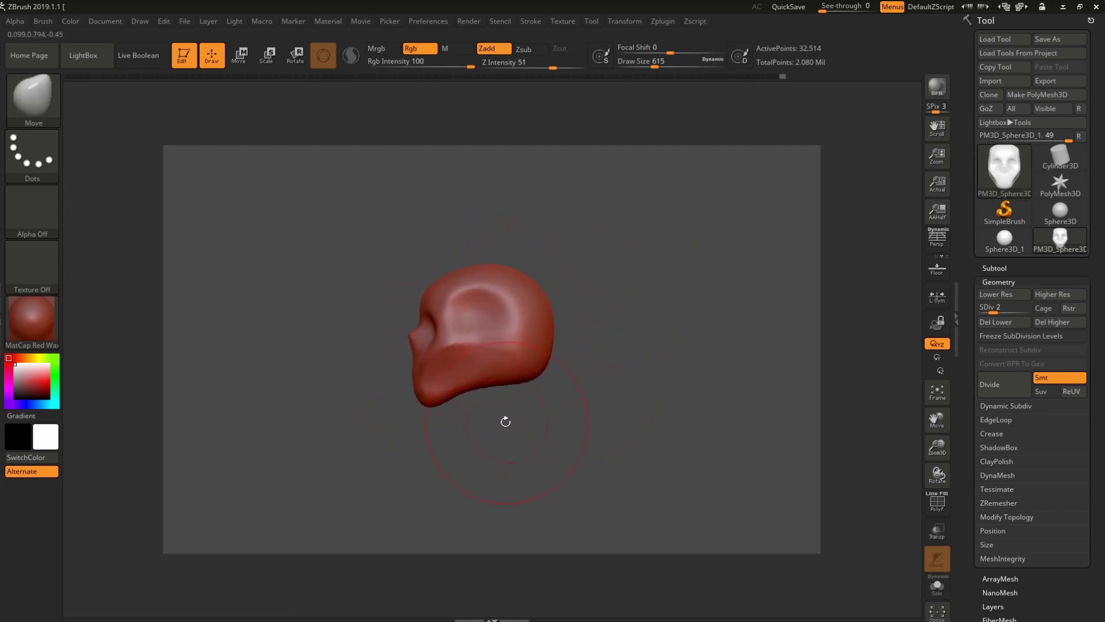
left_click_drag(506, 422, 506, 397)
left_click(32, 98)
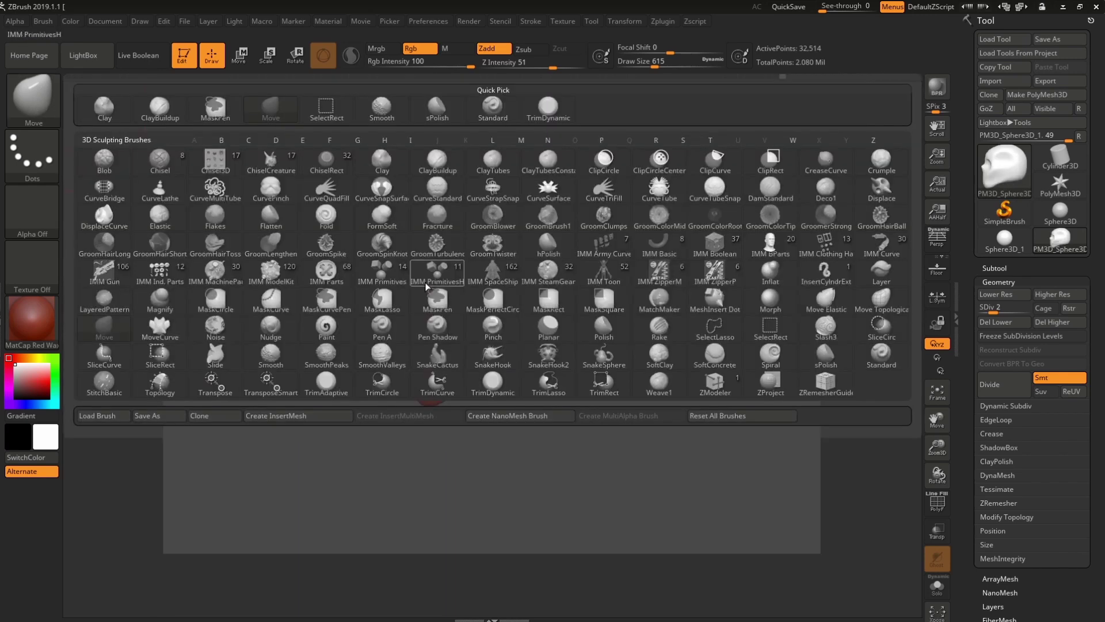
- Select the DamStandard brush and carve a groove down the cheek
key("d")
left_click(769, 190)
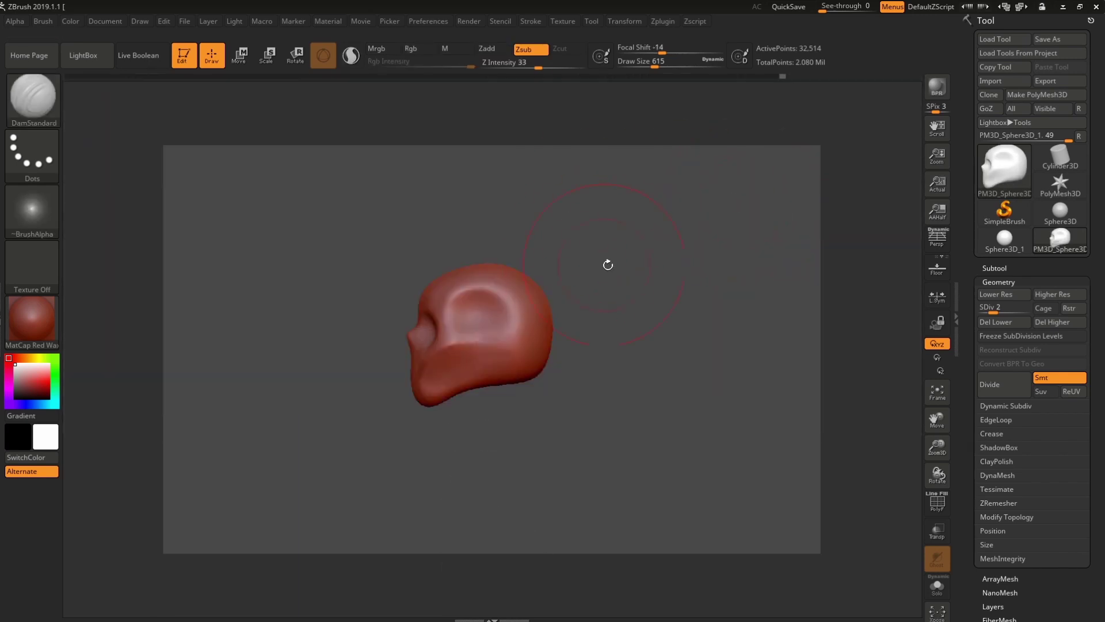
key("space")
left_click_drag(602, 264, 499, 320)
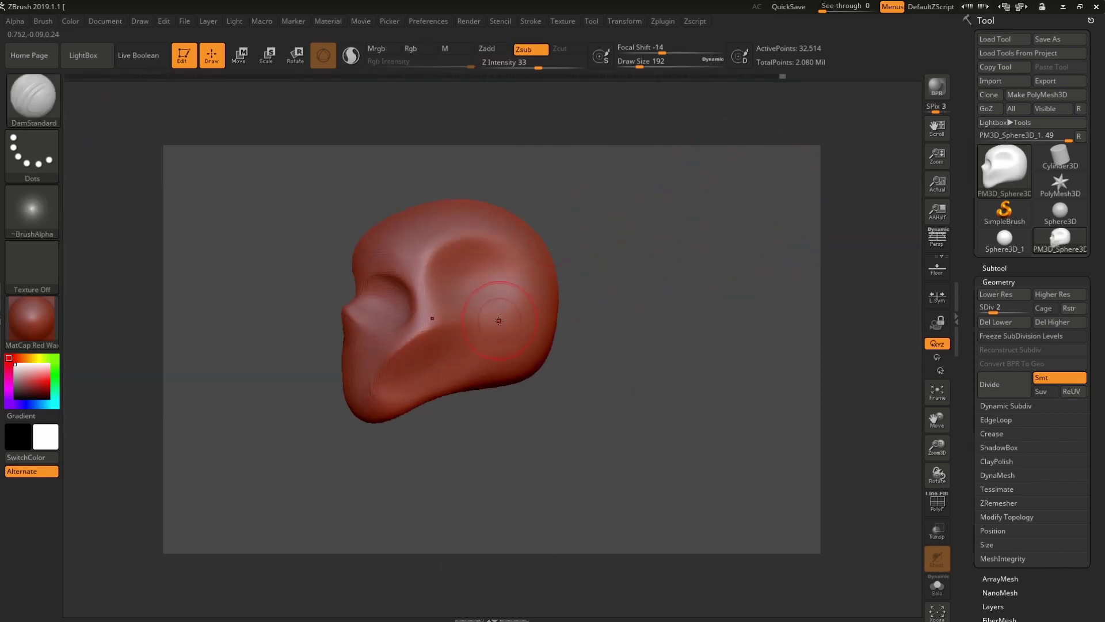
left_click_drag(467, 384, 506, 310)
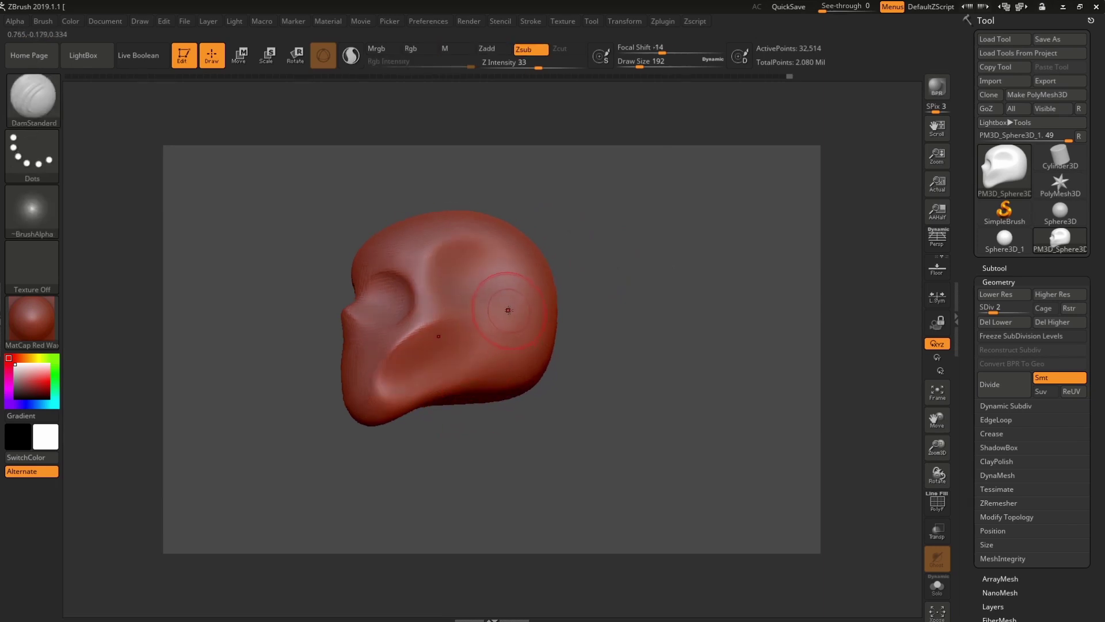
- Soften the cheek groove, rotate the head back to frontal and open the brush library
left_click_drag(421, 403, 486, 368)
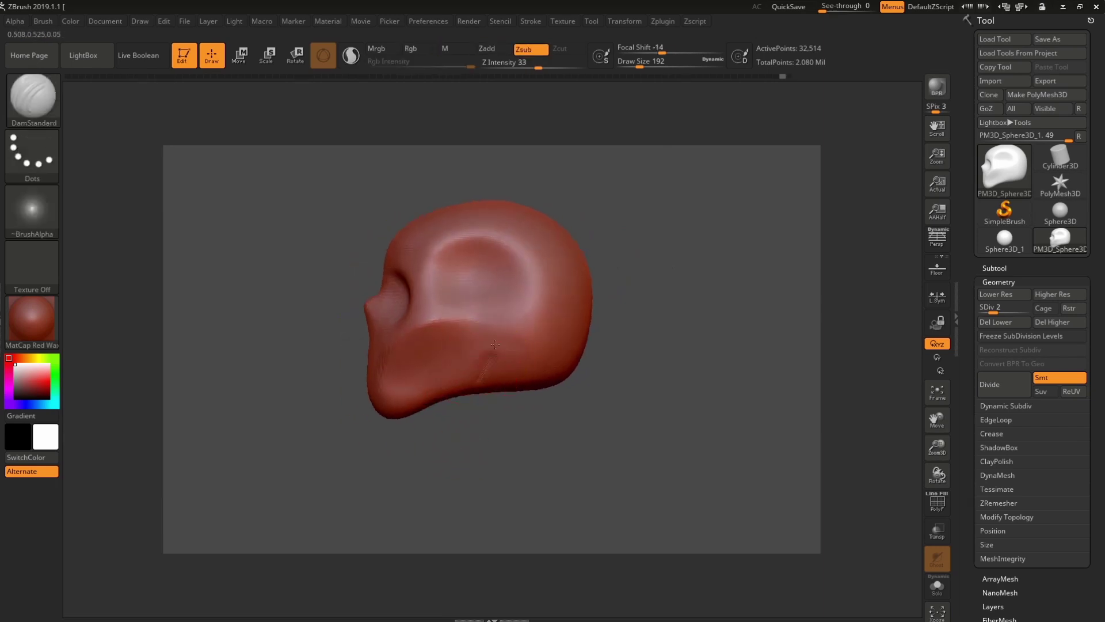
mouse_move(490, 414)
left_mouse_down()
mouse_move(489, 396)
mouse_move(466, 382)
left_mouse_up()
left_click_drag(437, 436, 564, 405)
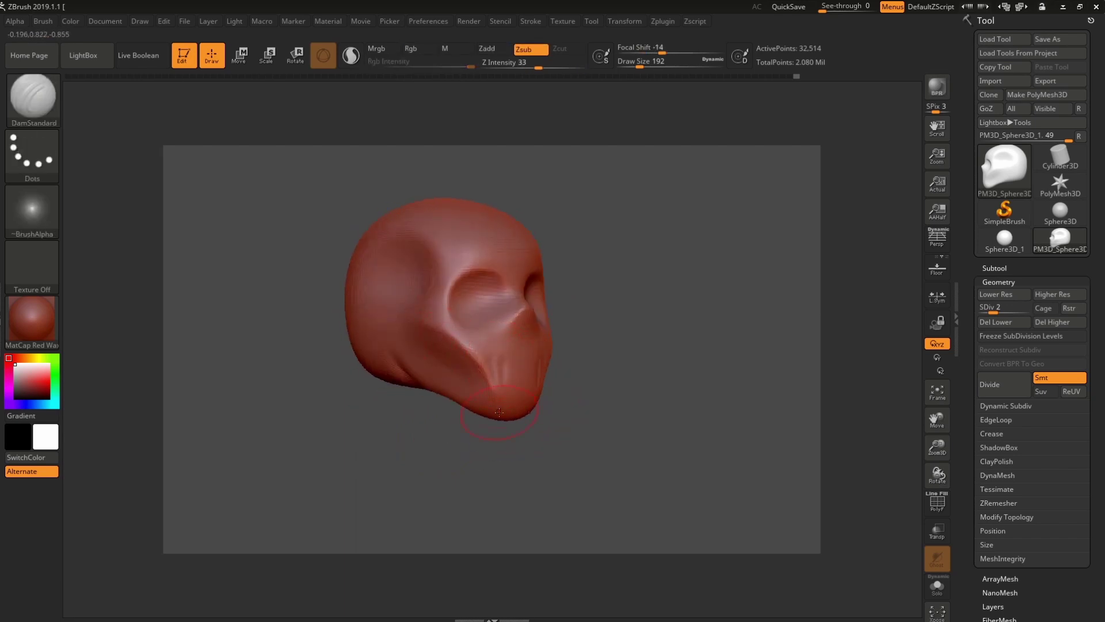
mouse_move(592, 424)
left_mouse_down()
mouse_move(510, 382)
mouse_move(441, 296)
left_mouse_up()
left_click(33, 98)
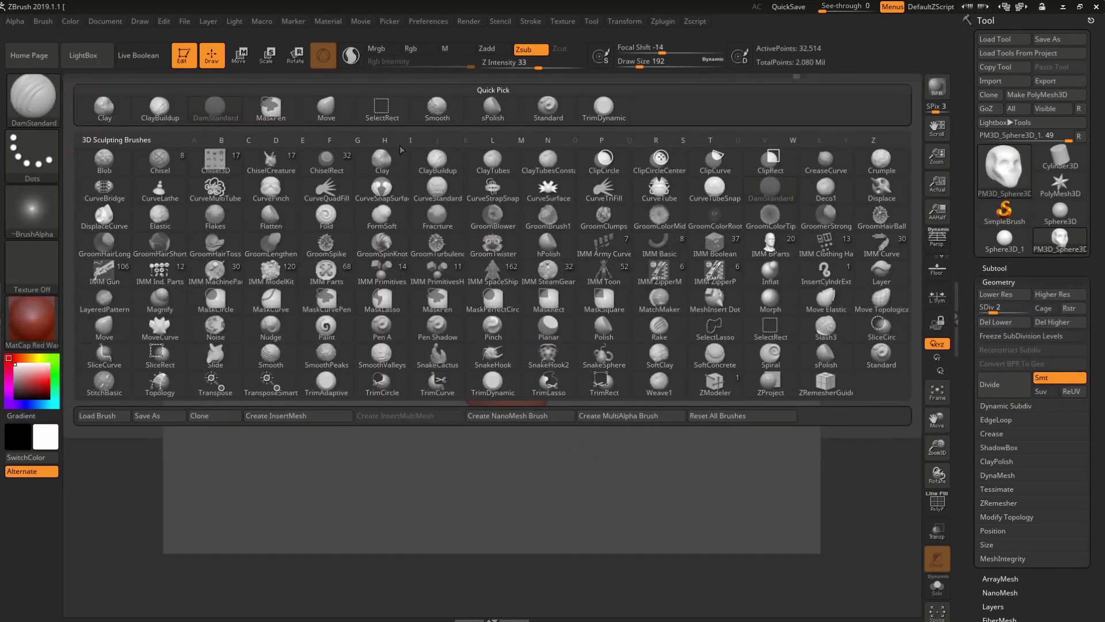
- Sculpt nostrils under the nose with the Standard brush at size 61, then enlarge the brush and zoom out
left_click(547, 108)
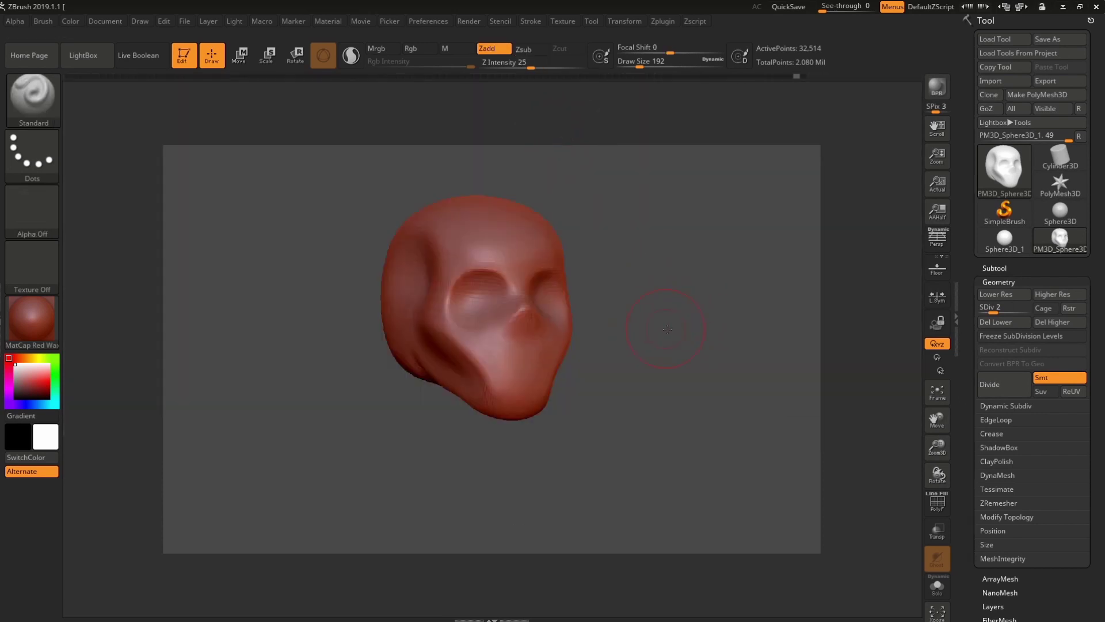
left_click_drag(667, 329, 520, 362)
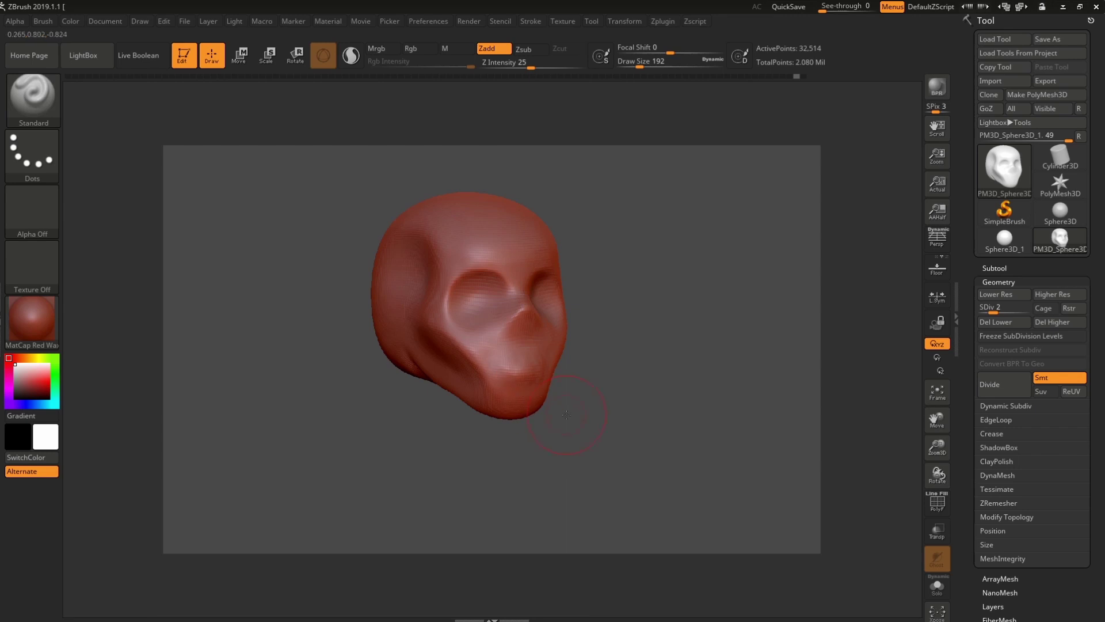
mouse_move(567, 414)
left_mouse_down()
mouse_move(579, 390)
mouse_move(604, 407)
left_mouse_up()
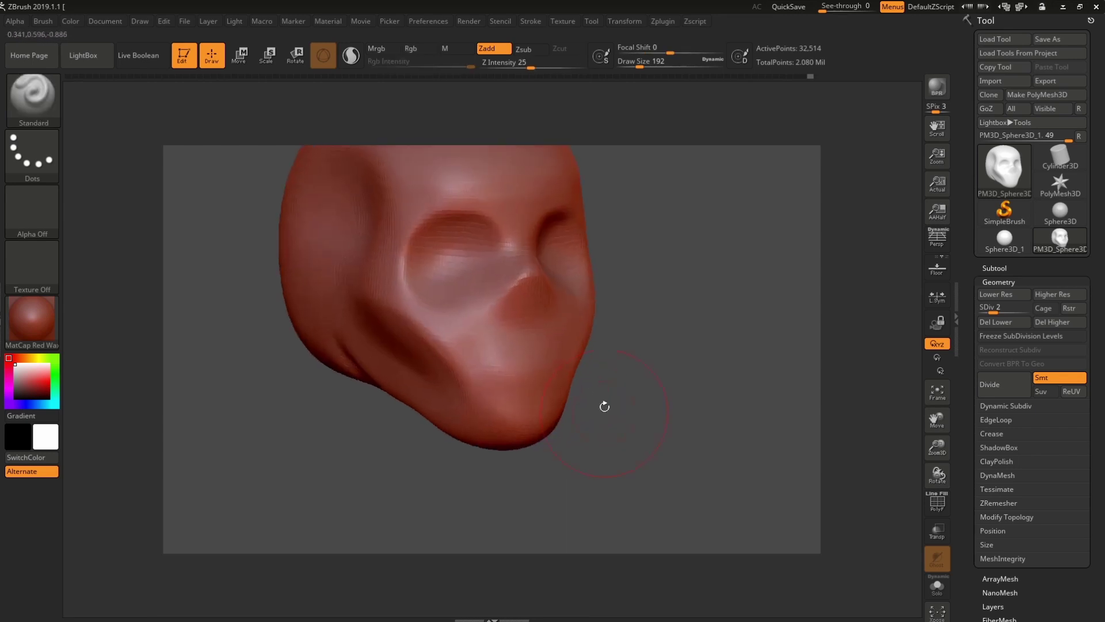
key("space")
left_click_drag(517, 369, 510, 351)
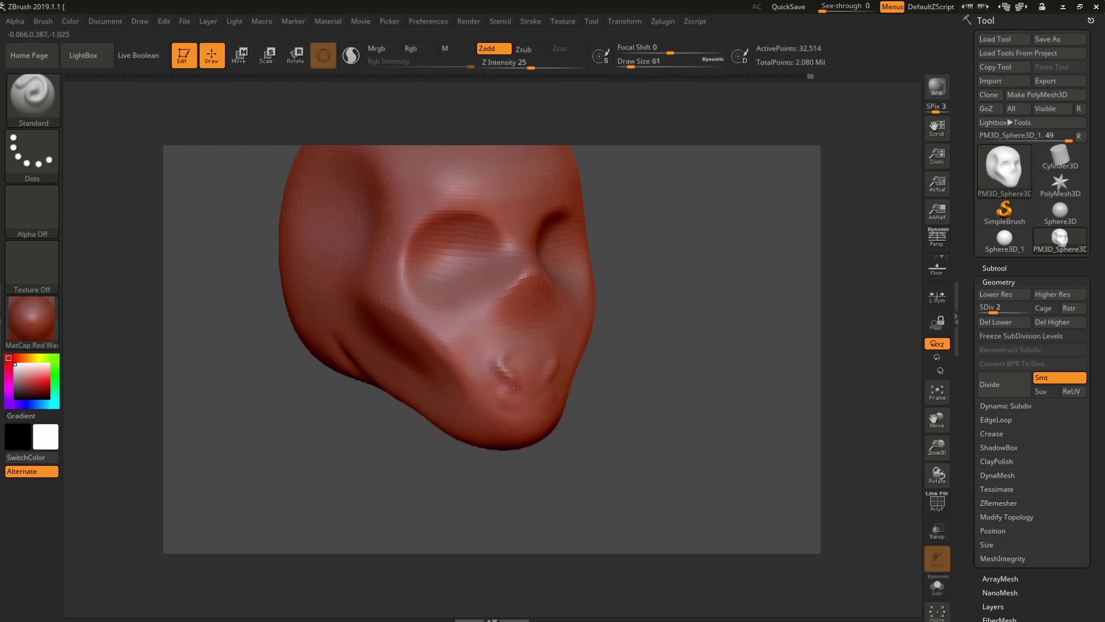
key("ctrl")
key("space")
left_click_drag(520, 366, 531, 365)
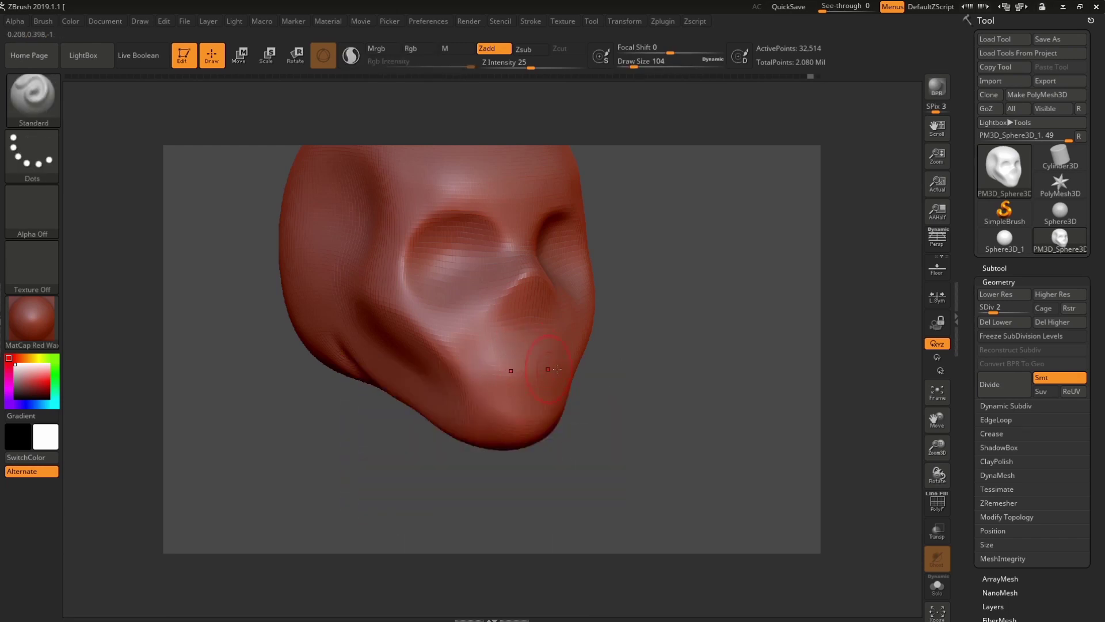
mouse_move(598, 362)
left_mouse_down()
mouse_move(624, 338)
mouse_move(629, 370)
mouse_move(607, 374)
mouse_move(624, 365)
mouse_move(602, 362)
mouse_move(492, 263)
left_mouse_up()
key("b")
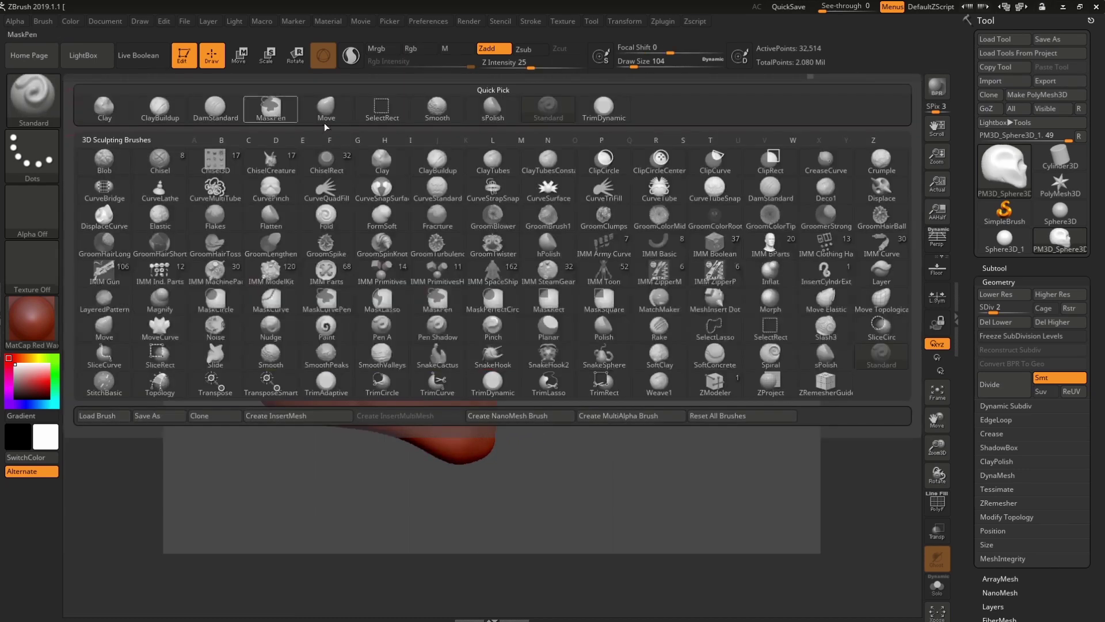
left_click(323, 122)
key("space")
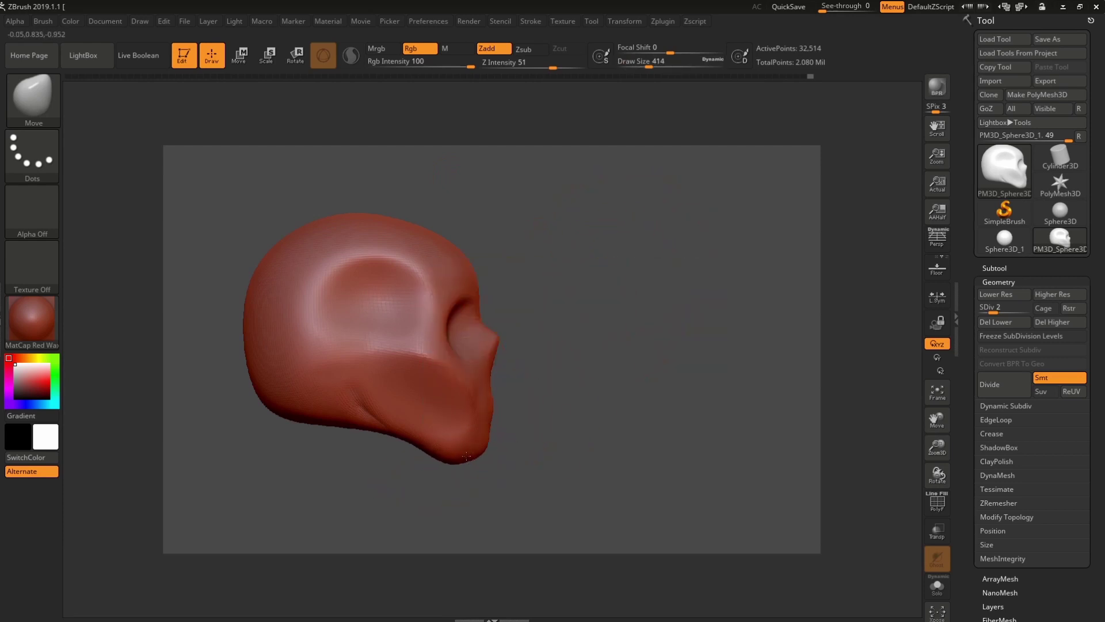
mouse_move(471, 456)
left_mouse_down()
mouse_move(477, 450)
mouse_move(450, 451)
mouse_move(568, 424)
mouse_move(392, 361)
mouse_move(439, 464)
mouse_move(662, 387)
mouse_move(516, 351)
left_mouse_up()
mouse_move(581, 314)
left_mouse_down()
mouse_move(693, 318)
mouse_move(407, 293)
mouse_move(412, 303)
mouse_move(443, 273)
left_mouse_up()
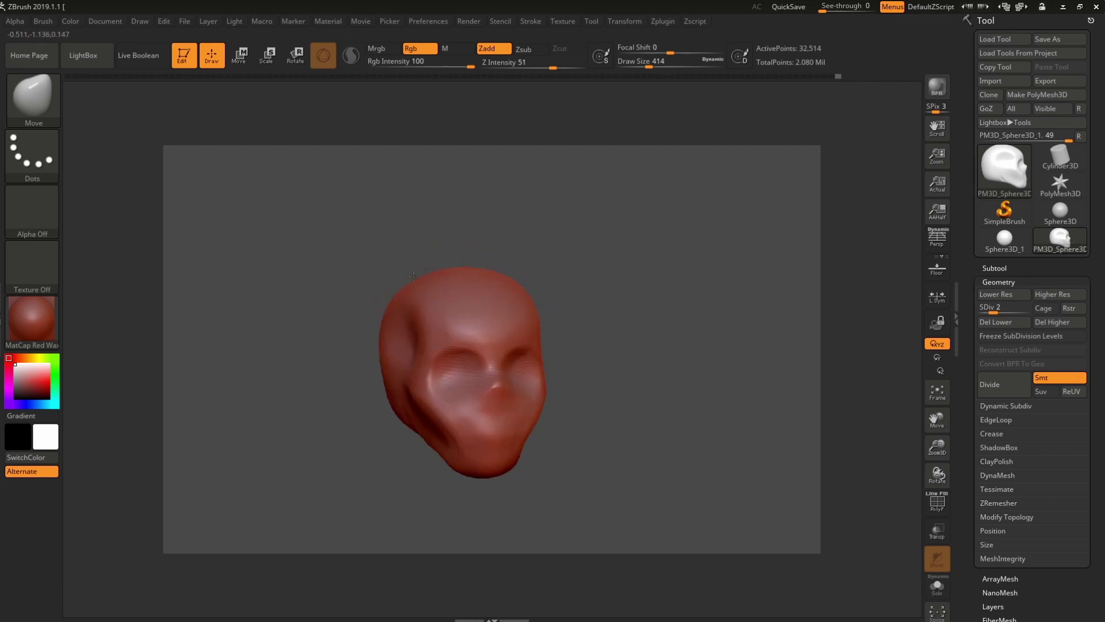
key("ctrl+z")
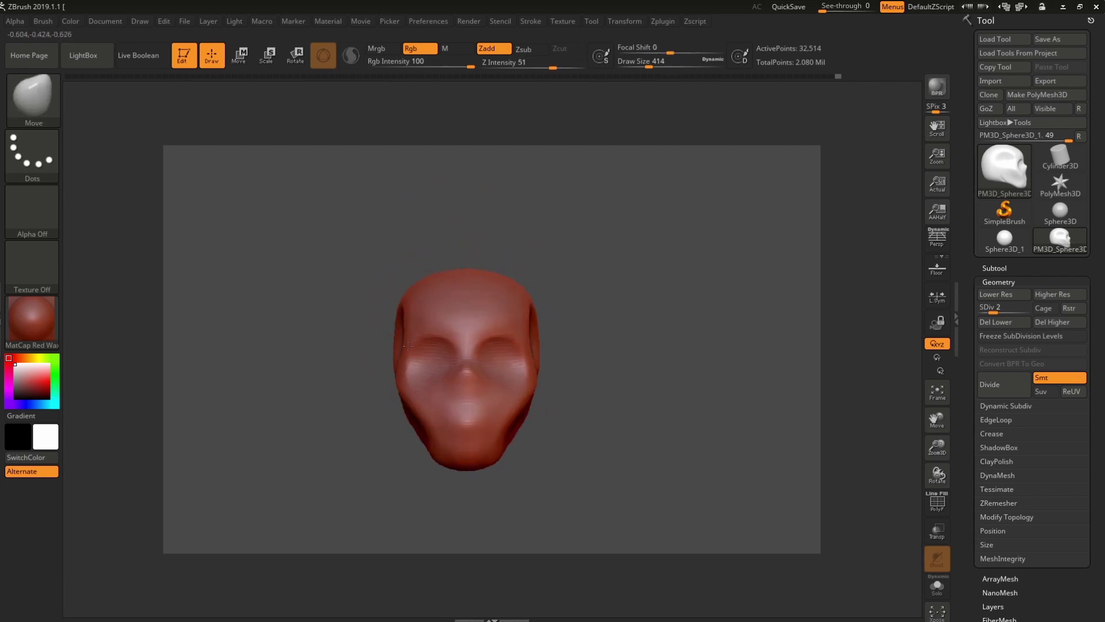
key("space")
left_click_drag(443, 322, 429, 322)
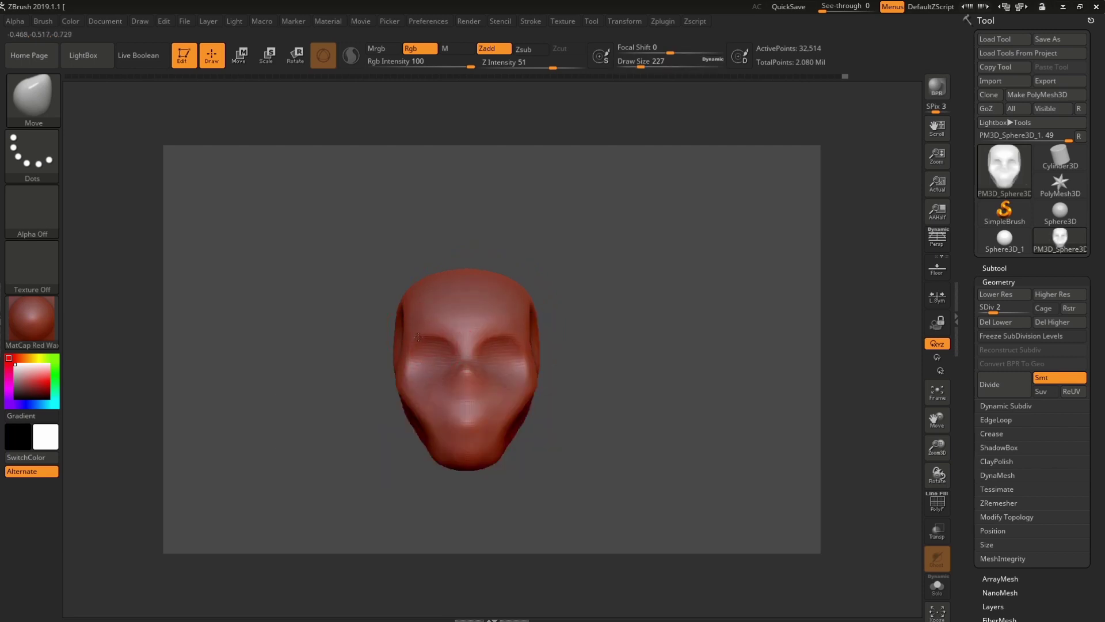
left_click_drag(552, 340, 604, 335)
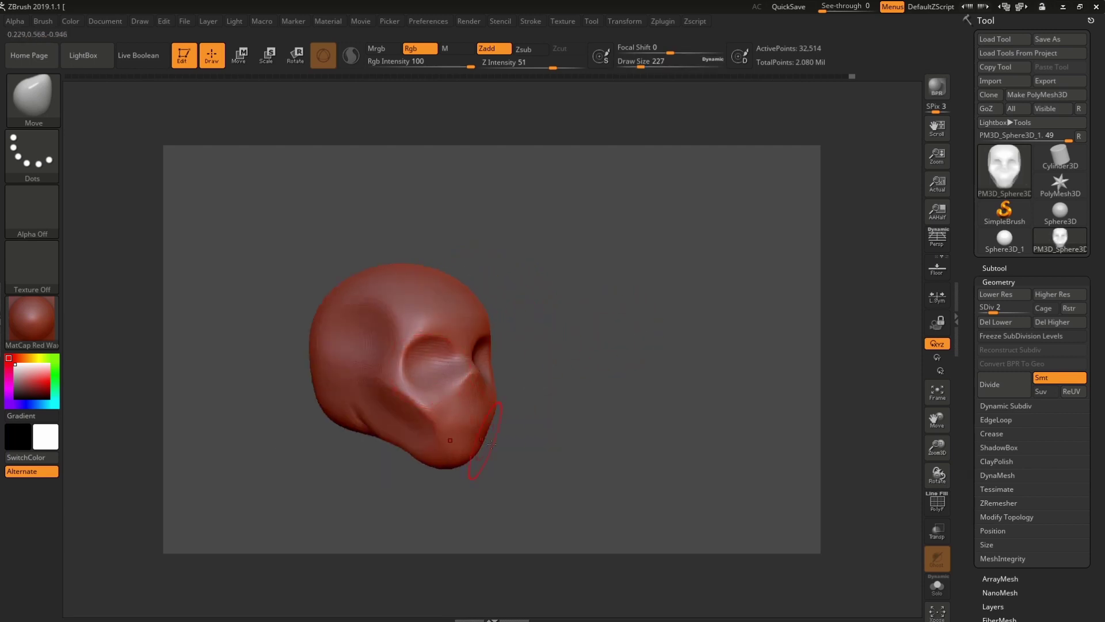
mouse_move(507, 402)
left_mouse_down()
mouse_move(477, 453)
mouse_move(446, 457)
left_mouse_up()
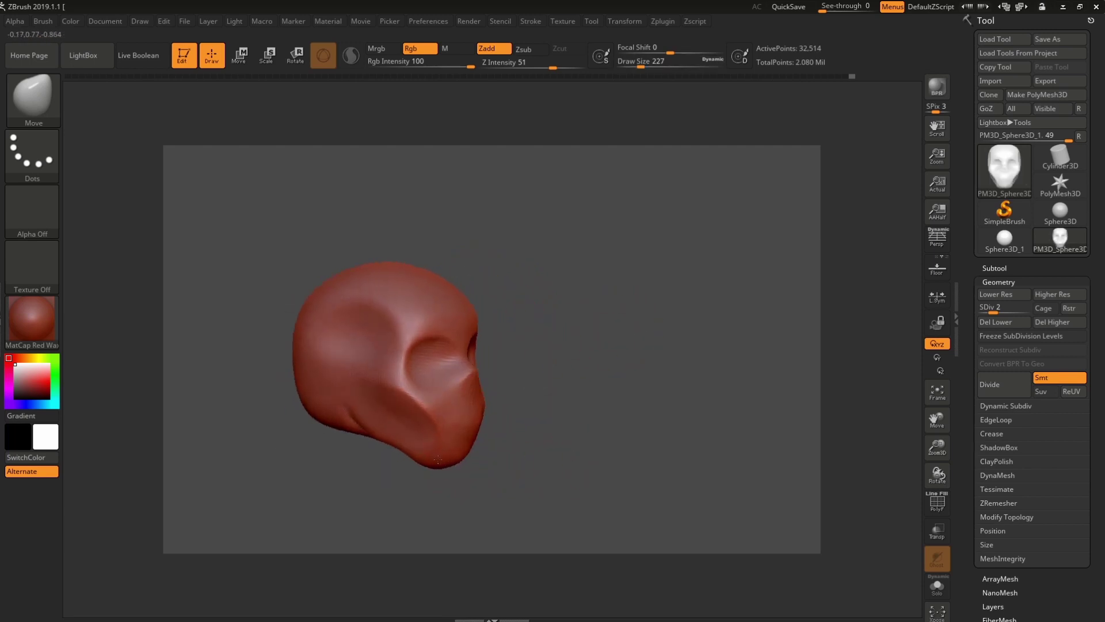
left_click(35, 109)
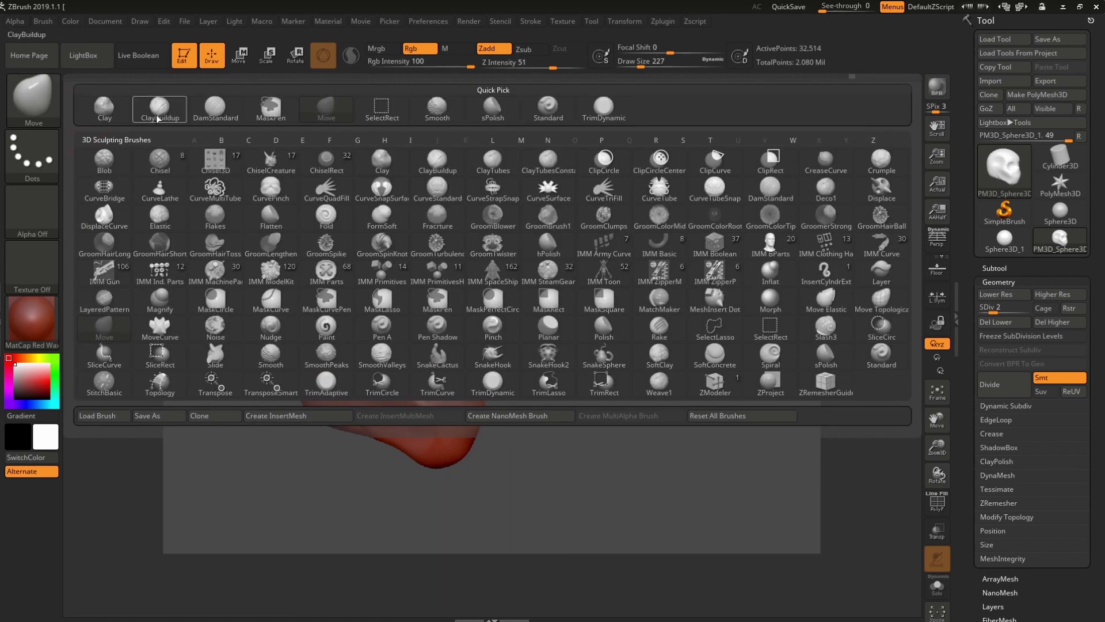
- Select the Standard brush at draw size 150 and turn the head upright to face front
left_click(548, 109)
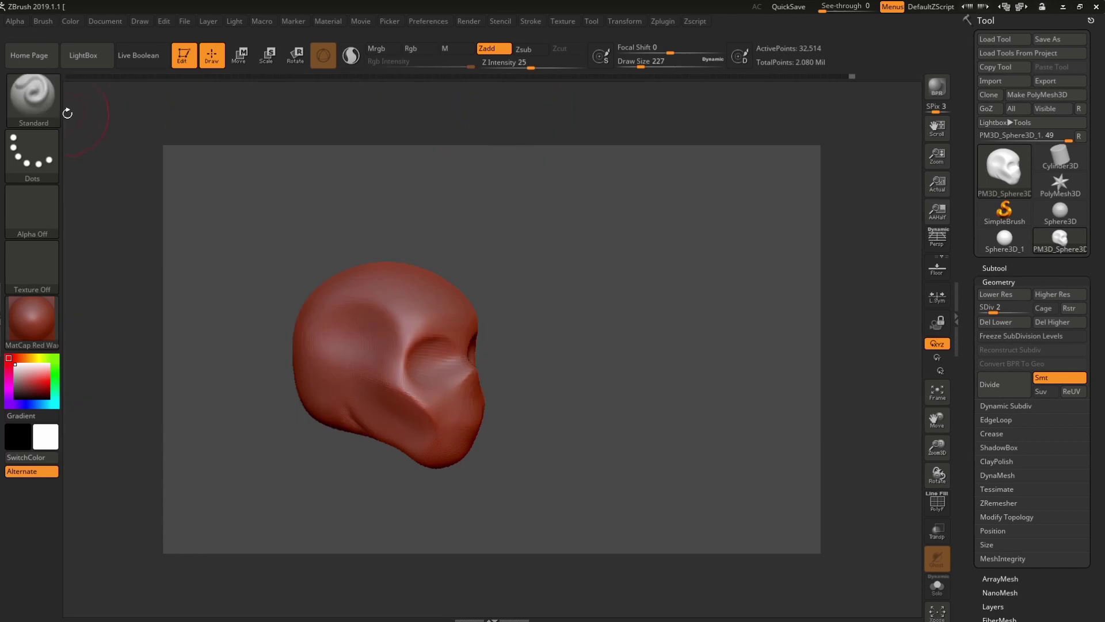
right_click_drag(377, 312, 377, 276, "ctrl")
right_click(403, 254)
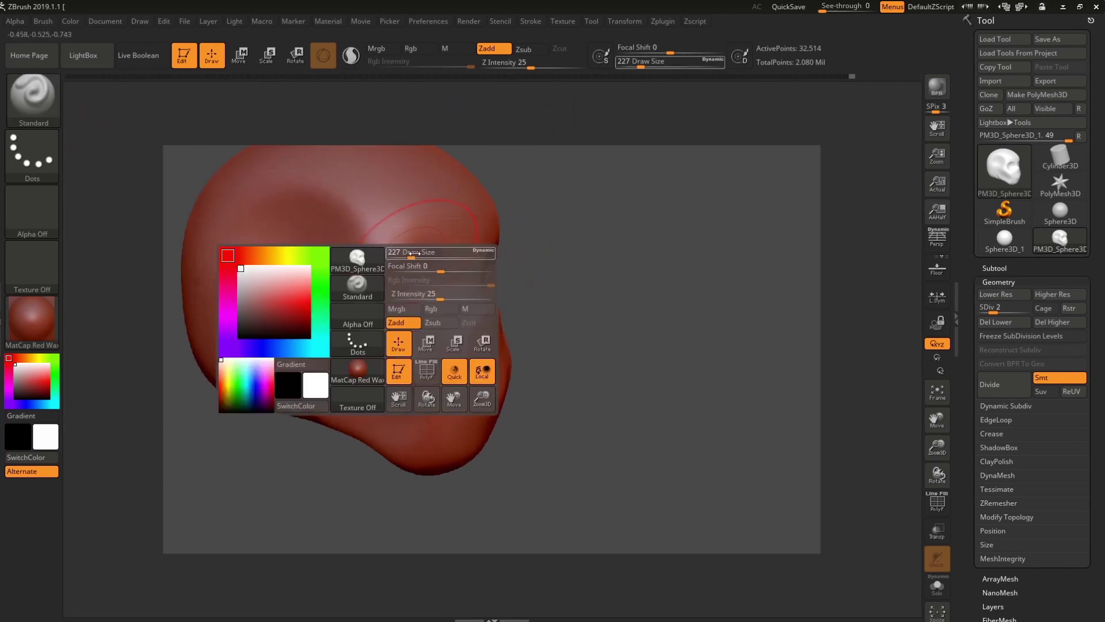
left_click_drag(402, 254, 394, 254)
mouse_move(295, 171)
right_mouse_down()
mouse_move(622, 337)
mouse_move(567, 158)
right_mouse_up()
- Enable LazyMouse in the Stroke settings and test a raised stroke on the forehead
left_click(533, 22)
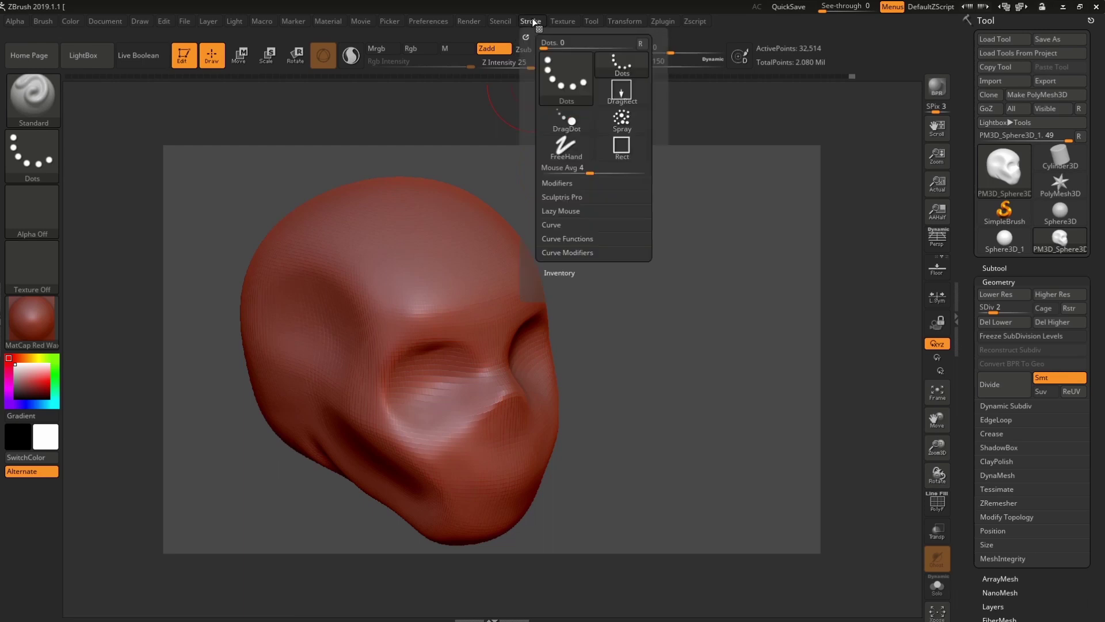
left_click(560, 211)
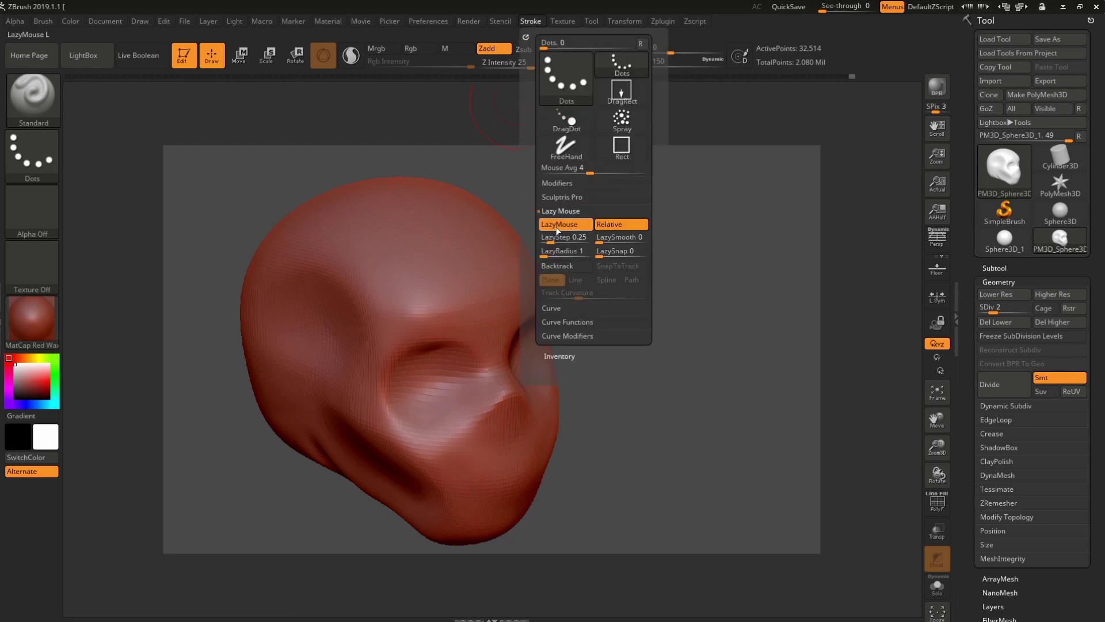
left_click(530, 21)
left_click(585, 226)
left_click_drag(417, 253, 429, 268)
- Shrink the brush to size 38, lower LazyStep and undo the trial forehead strokes
key("ctrl+z")
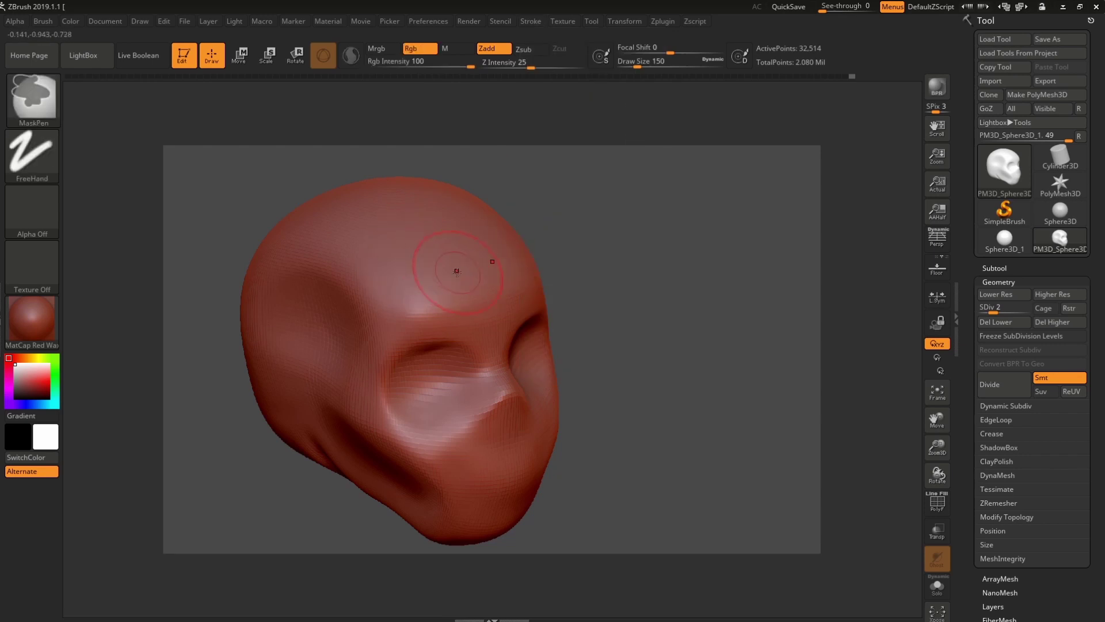
key("space")
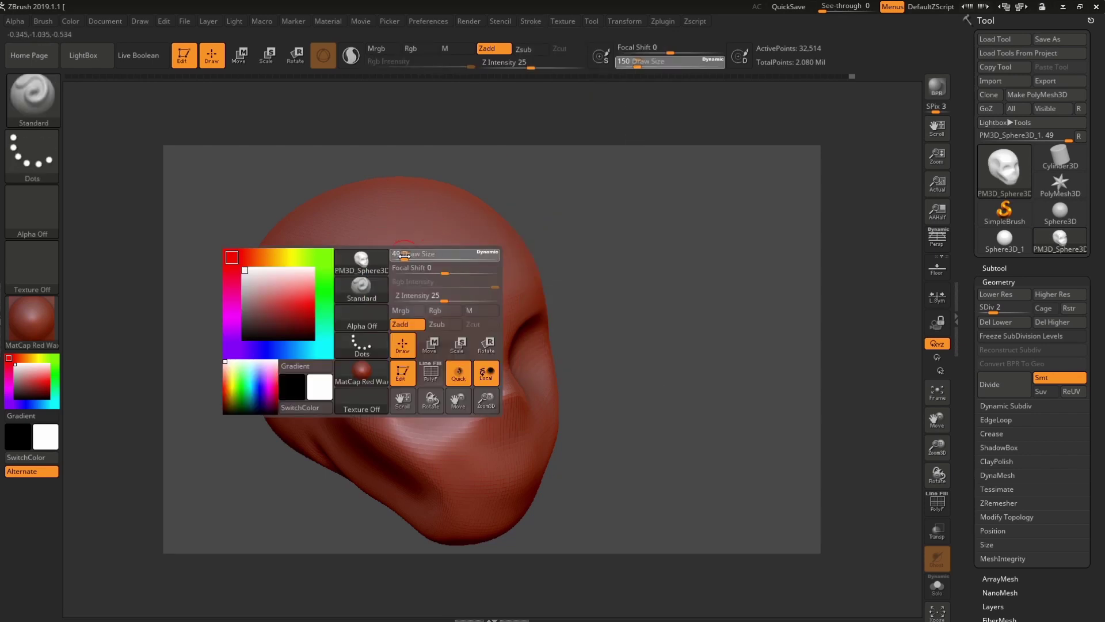
left_click_drag(404, 255, 402, 257)
scroll(402, 260, "up", 3)
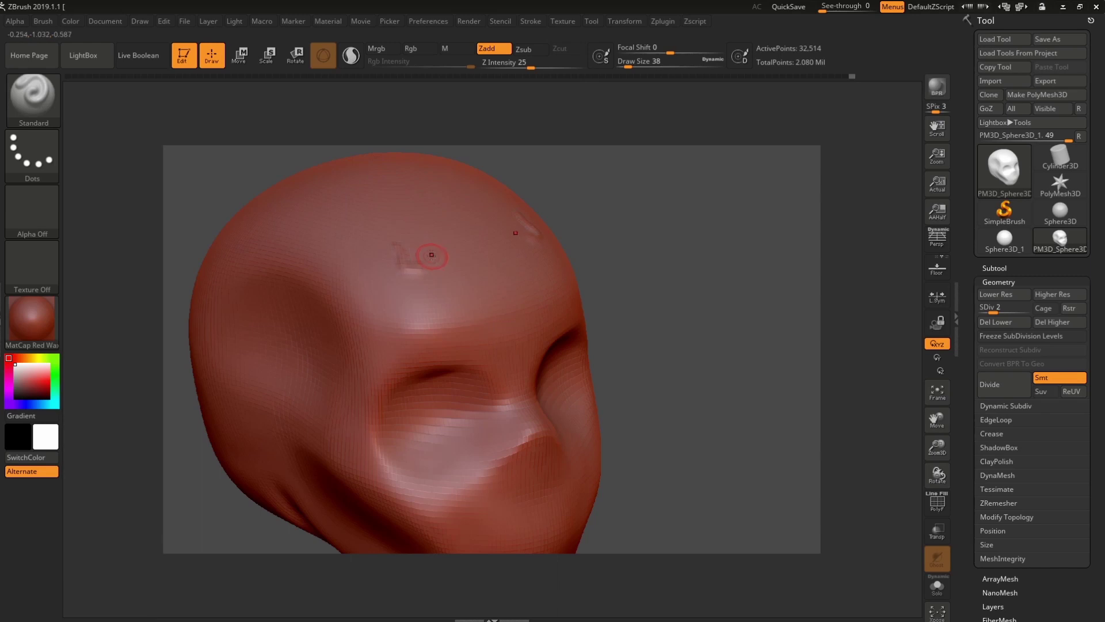
key("ctrl+z")
scroll(694, 276, "down", 3)
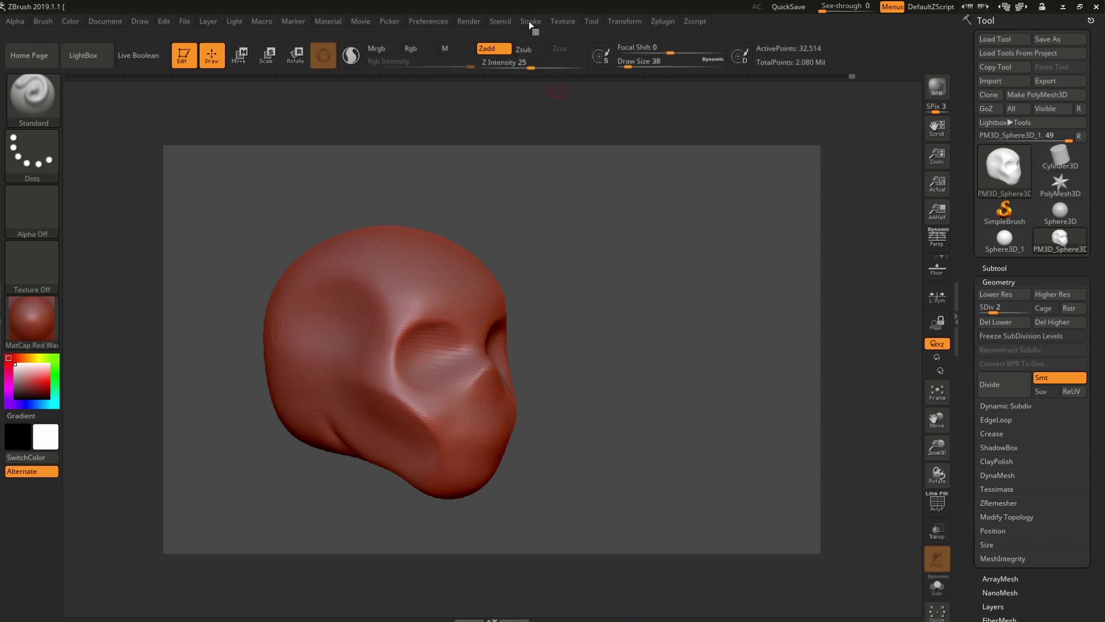
mouse_move(530, 20)
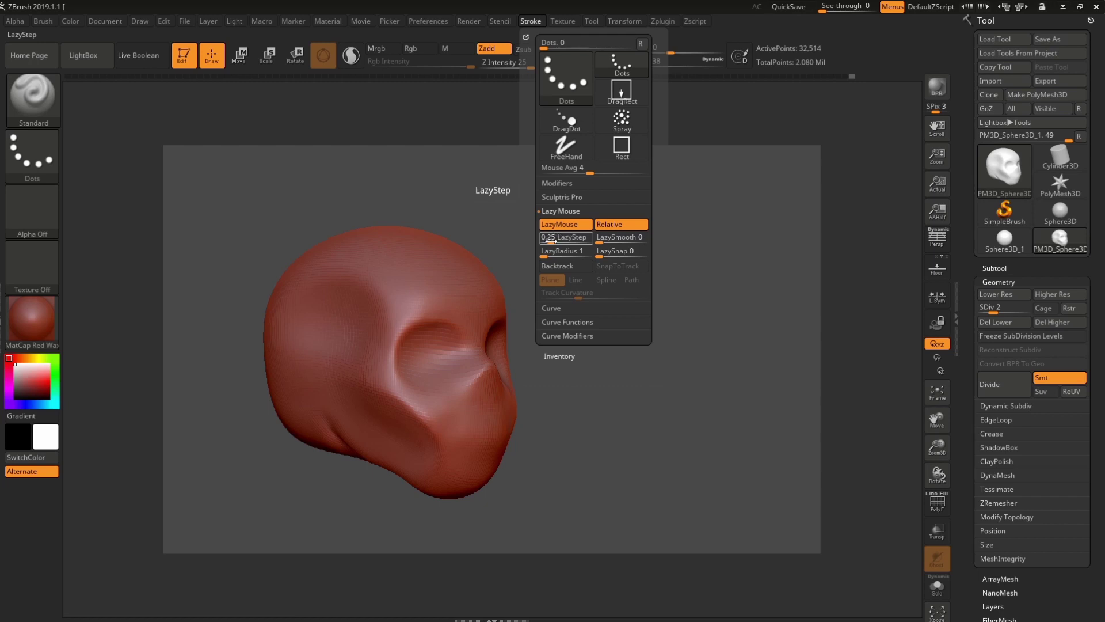
left_click_drag(550, 240, 546, 241)
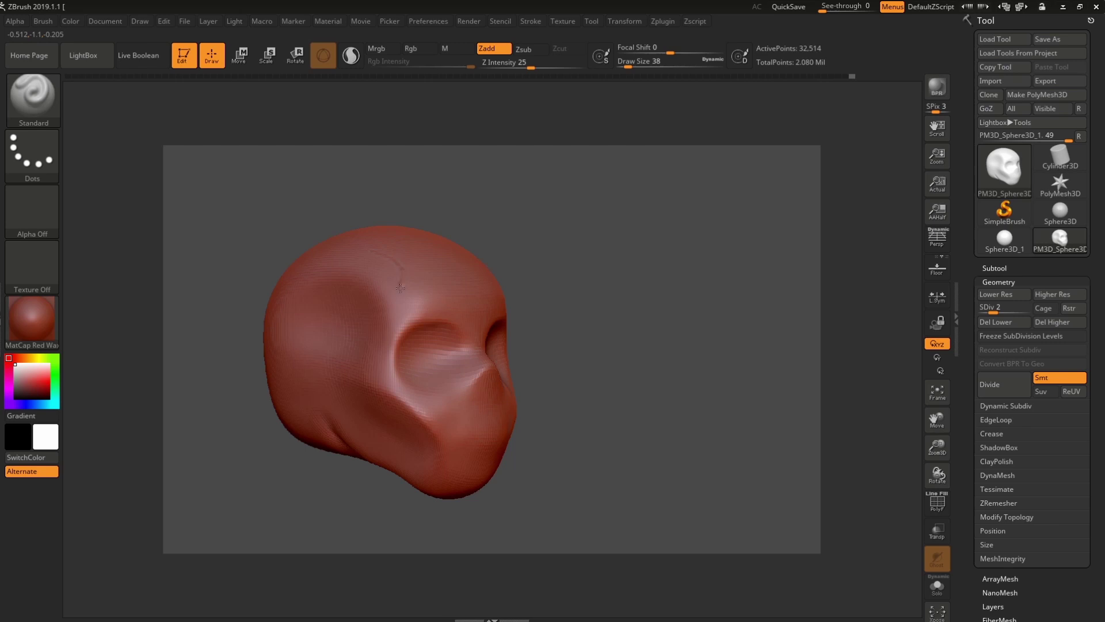
key("ctrl+z")
key("ctrl+z")
key("ctrl+z")
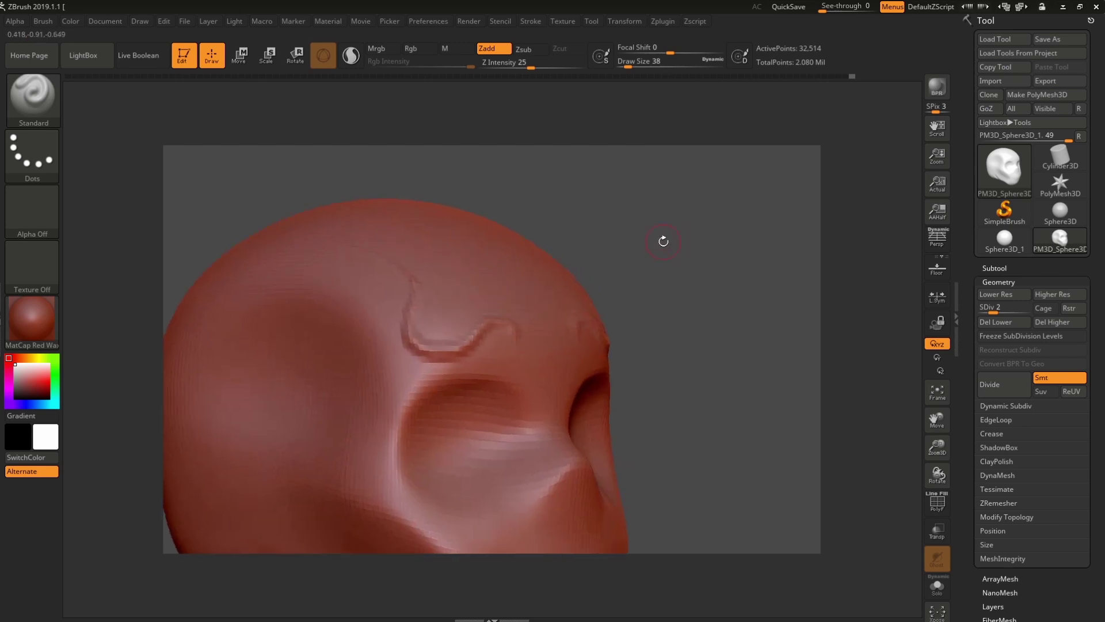
key("ctrl+z")
key("ctrl+z")
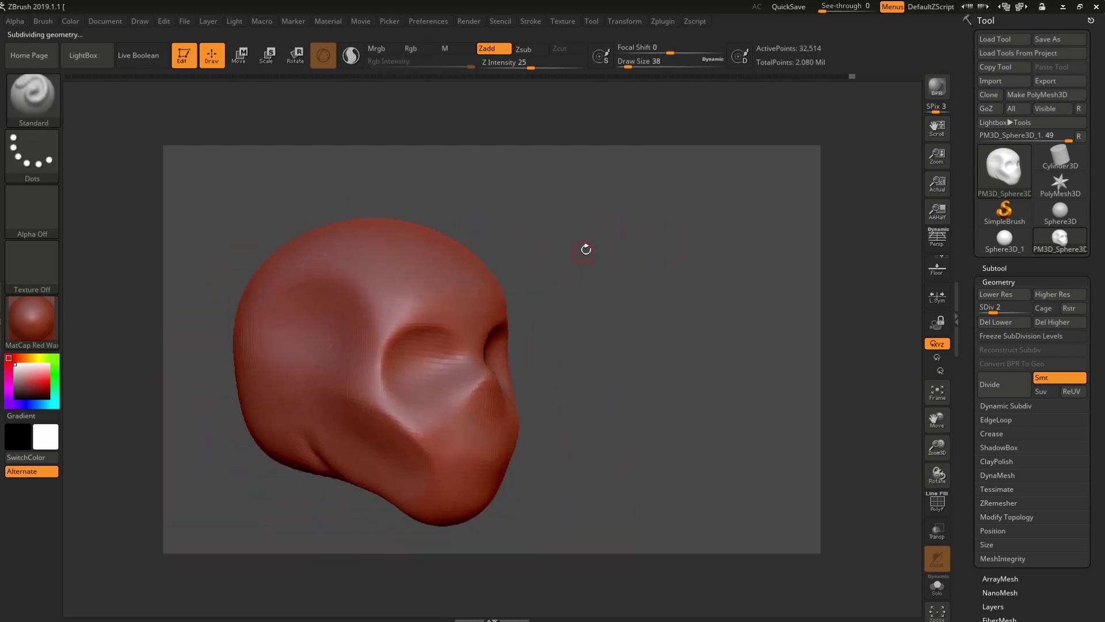
- At subdivision level 5, draw raised spirals on the forehead and right temple
key("d")
key("d")
key("d")
left_click_drag(564, 241, 541, 235)
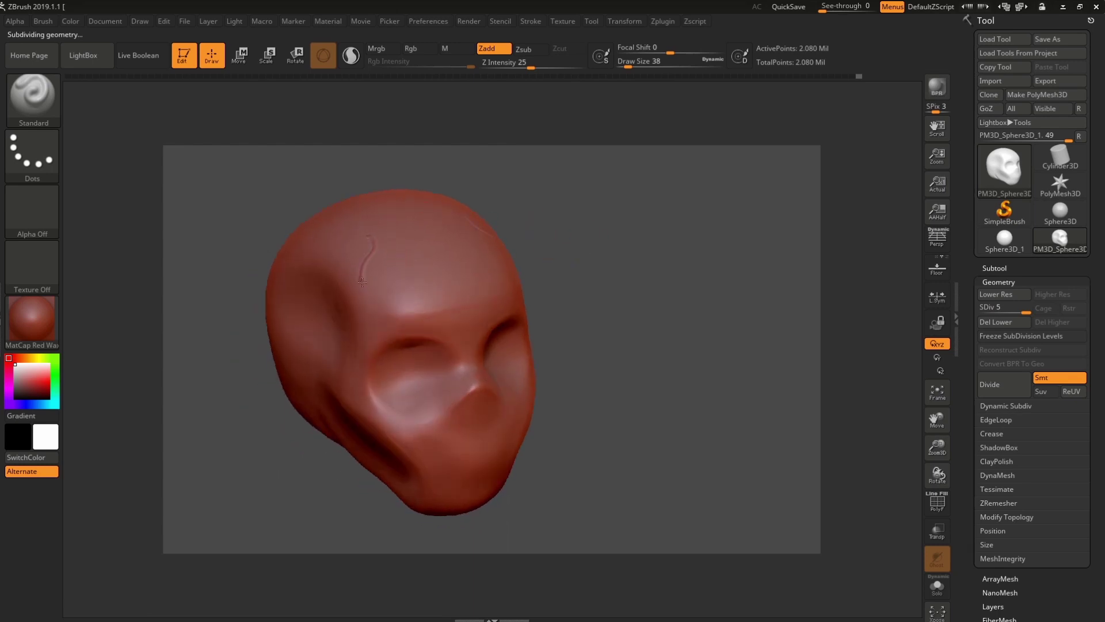
left_click_drag(402, 299, 393, 279)
left_click_drag(508, 260, 495, 266)
left_click_drag(637, 237, 598, 247)
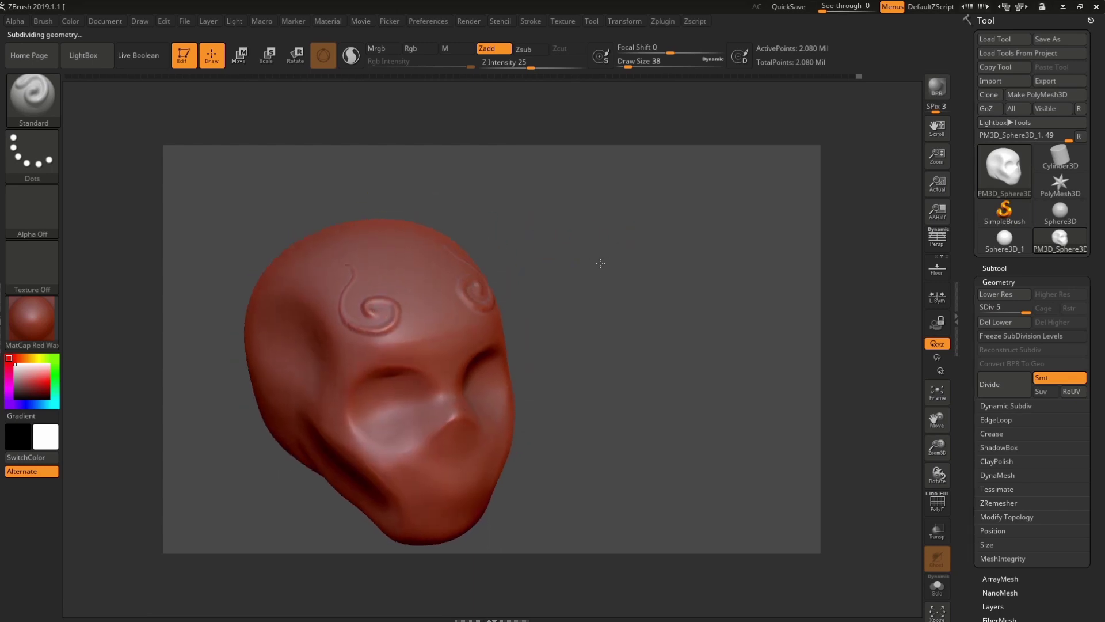
left_click(530, 21)
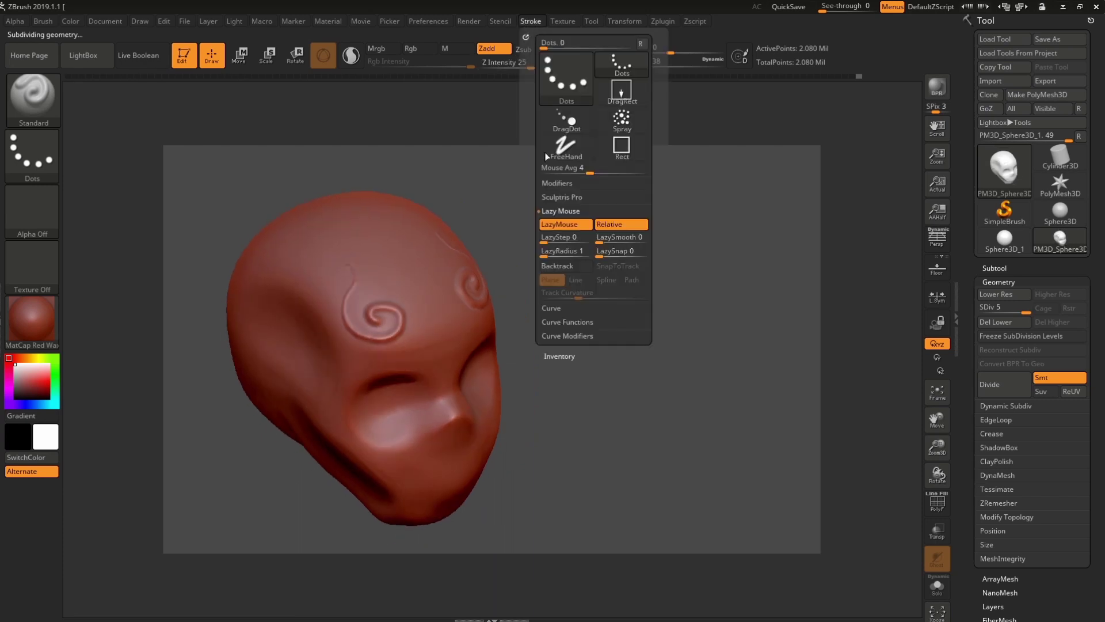
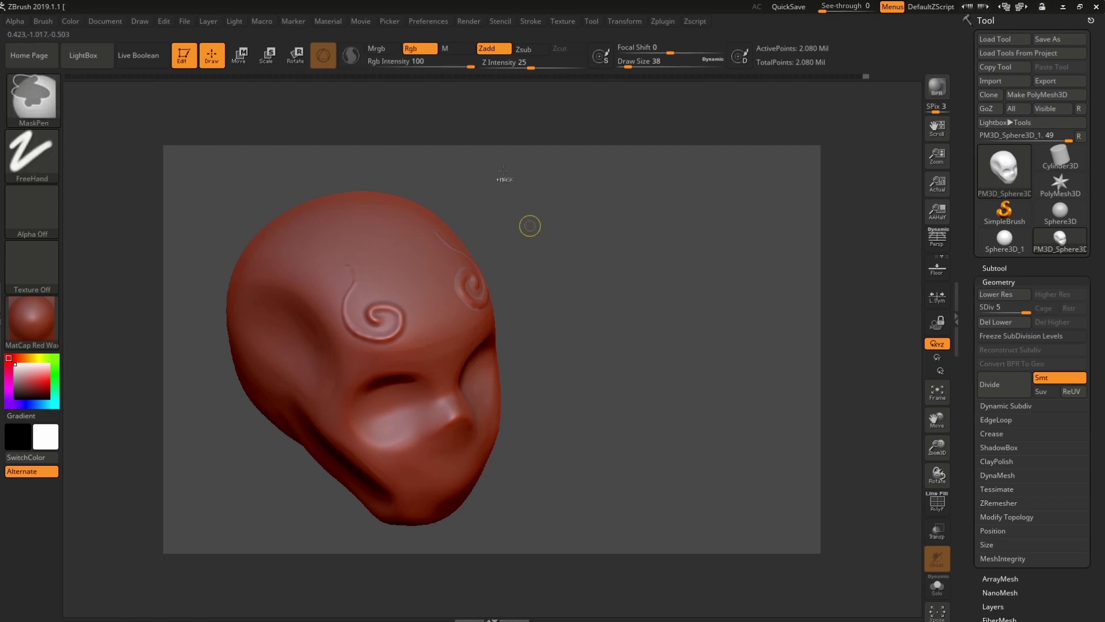
- Set the stroke LazyStep to 2, keeping the forehead swirls after briefly undoing them
key("ctrl+z")
left_click(531, 21)
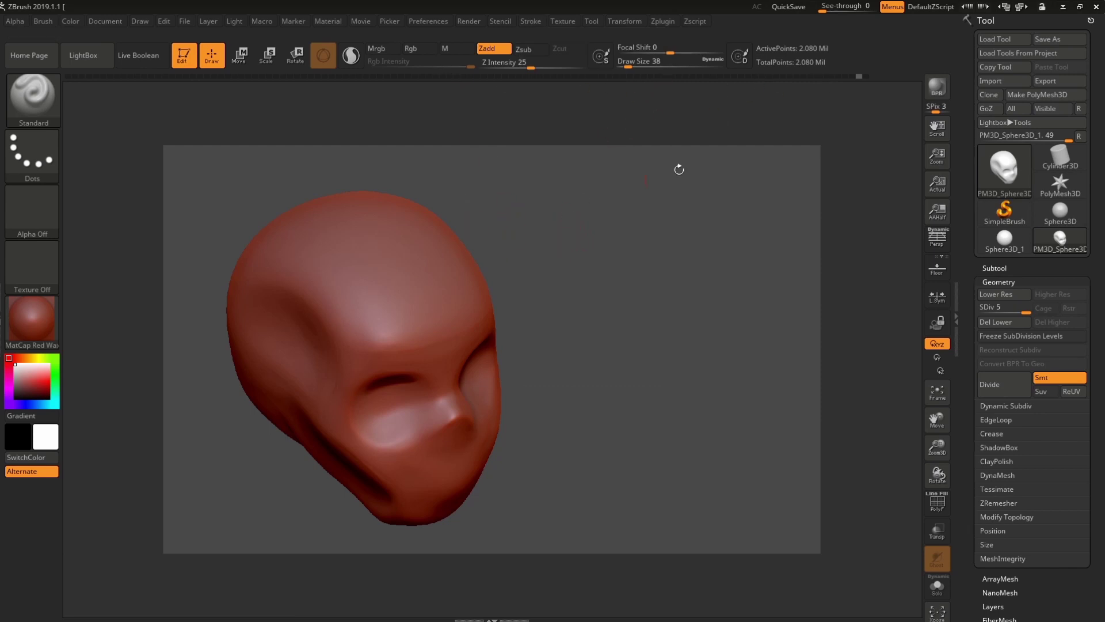
key("1")
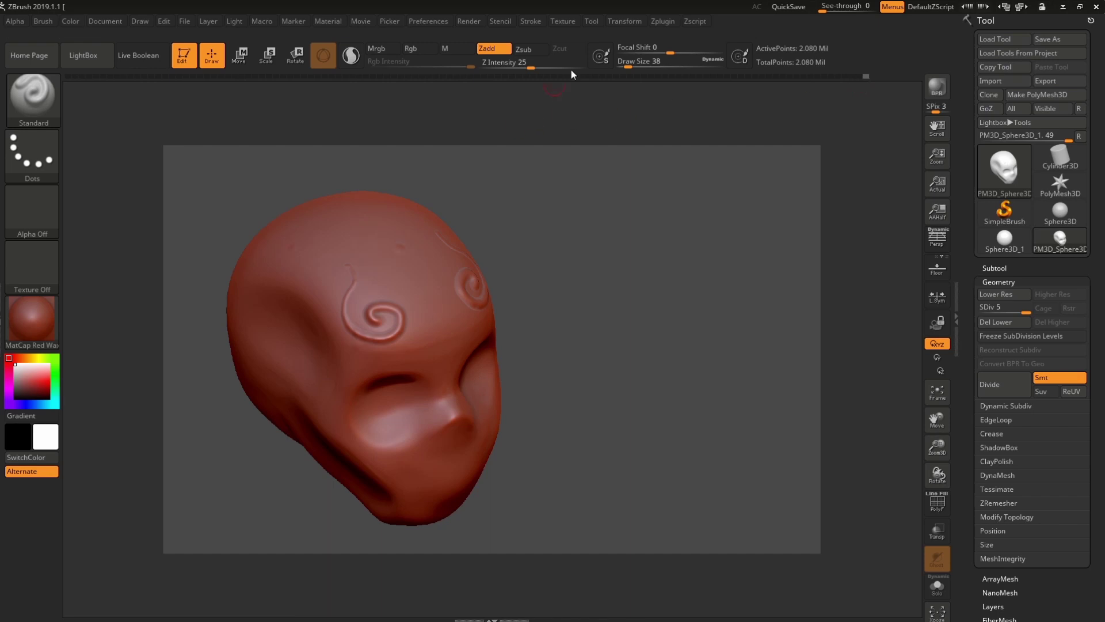
left_click(529, 21)
left_click(568, 237)
type("5")
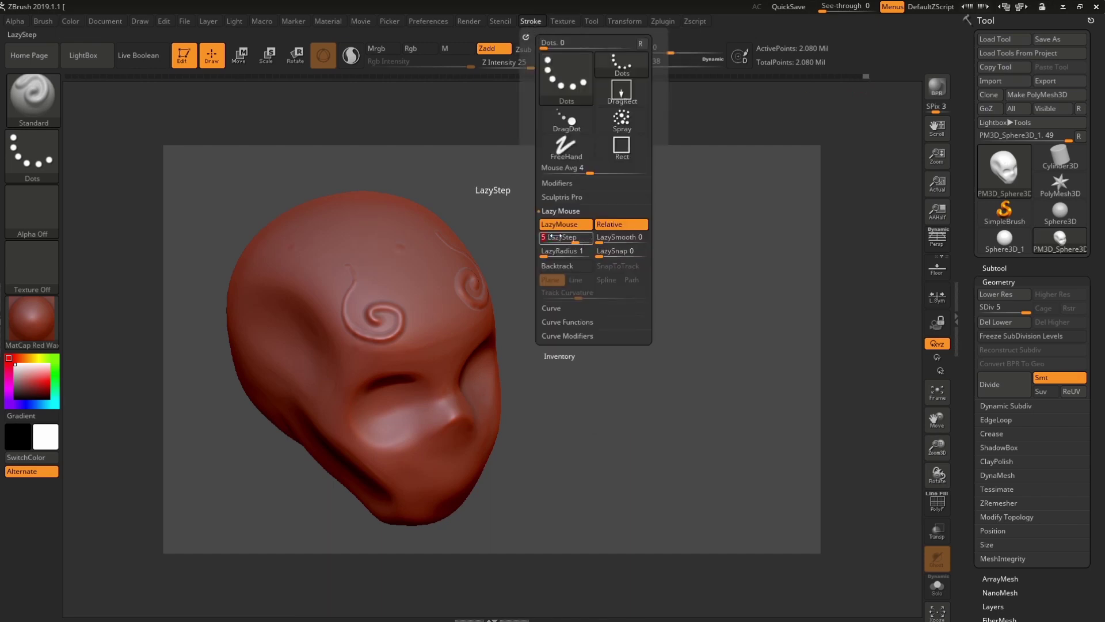
key("Return")
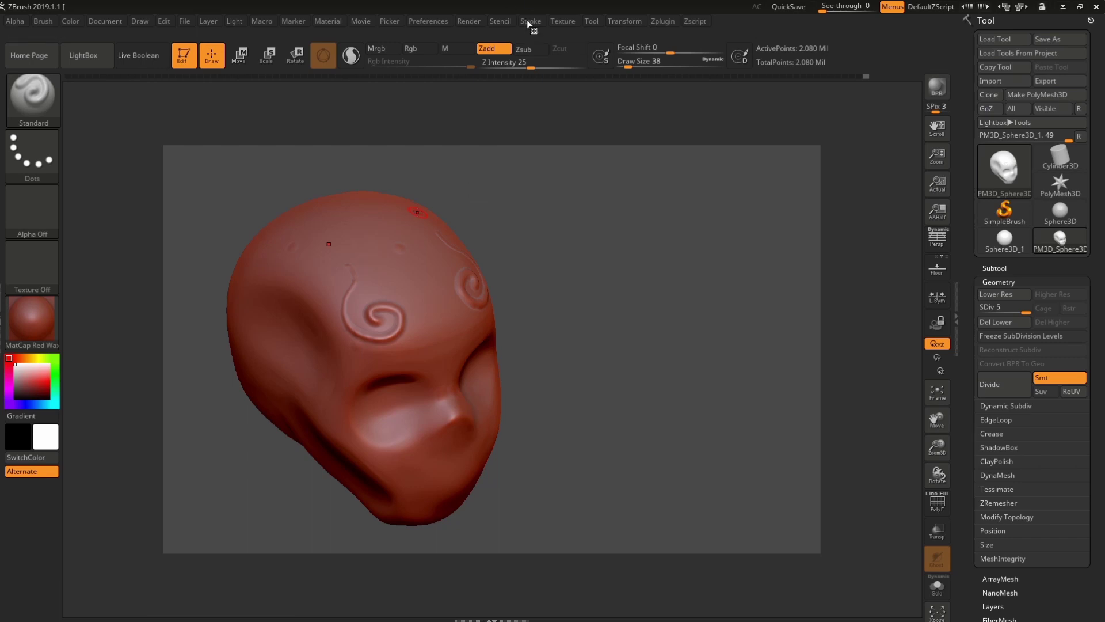
left_click(530, 21)
left_click(580, 235)
type("2")
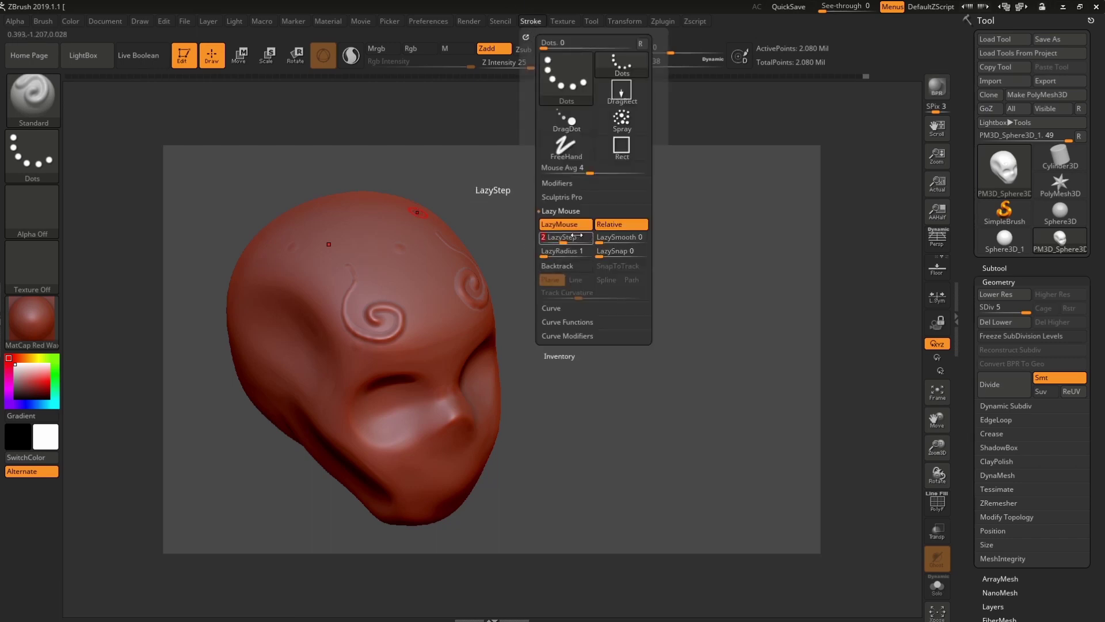
key("Return")
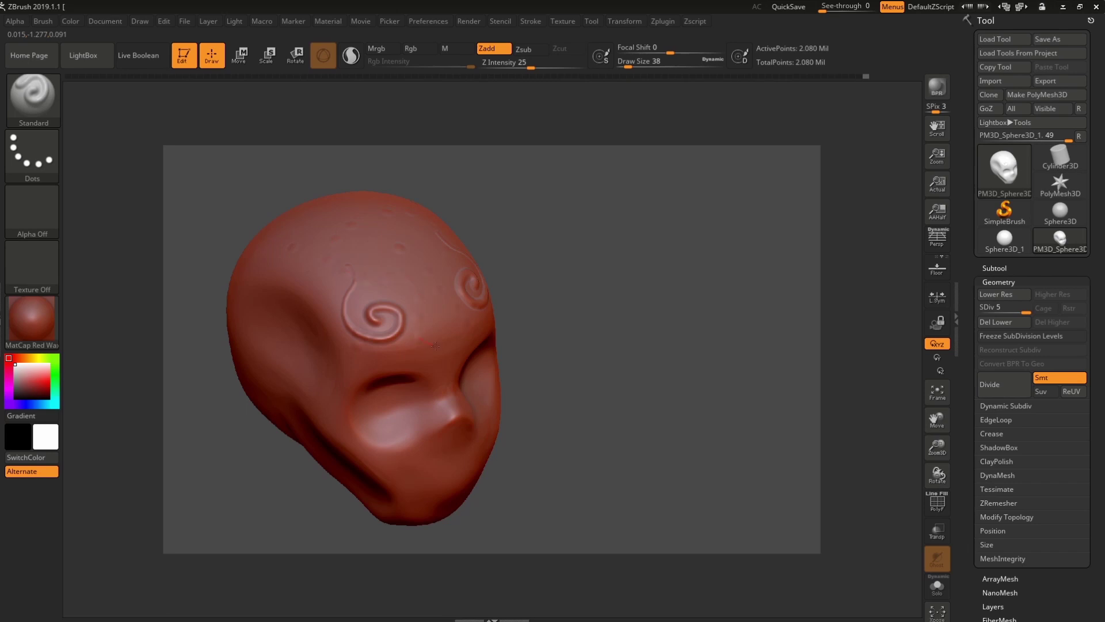
- Set Z Intensity to 100 and stamp a mirrored trail of raised dots on the head
left_click(521, 63)
type("100")
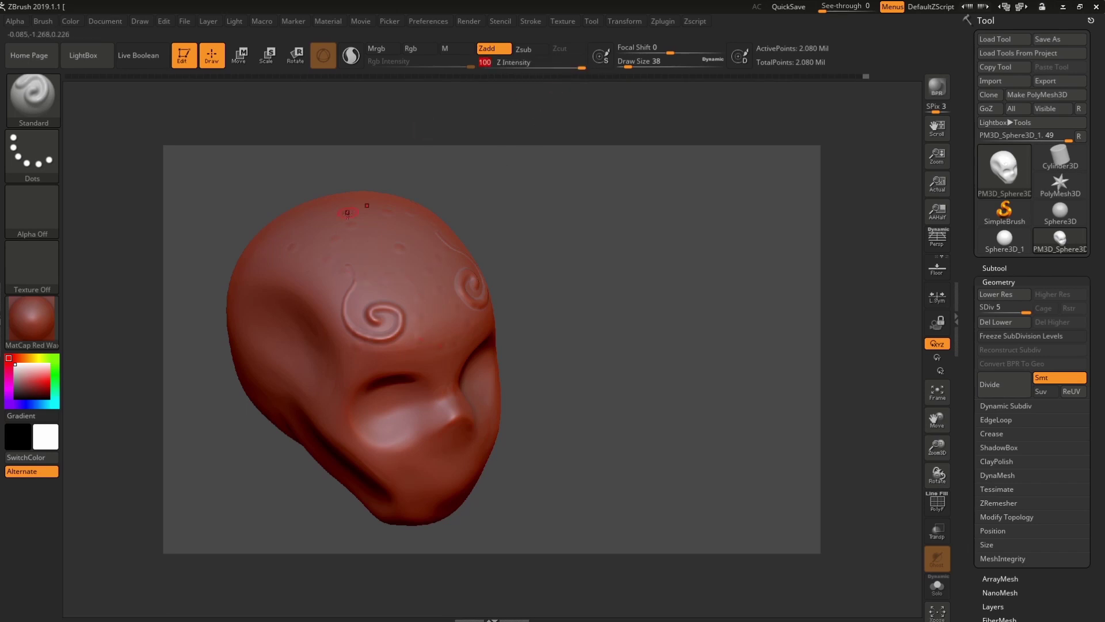
mouse_move(346, 231)
left_mouse_down()
mouse_move(427, 312)
mouse_move(339, 363)
left_mouse_up()
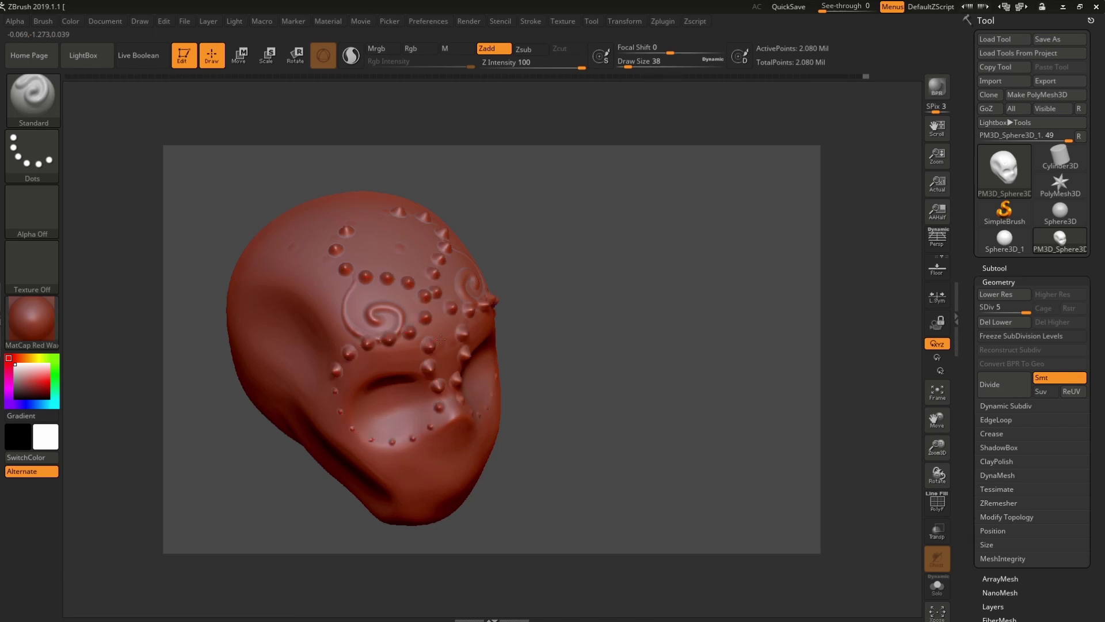
mouse_move(577, 325)
left_mouse_down()
mouse_move(609, 284)
mouse_move(385, 384)
mouse_move(366, 461)
mouse_move(406, 445)
left_mouse_up()
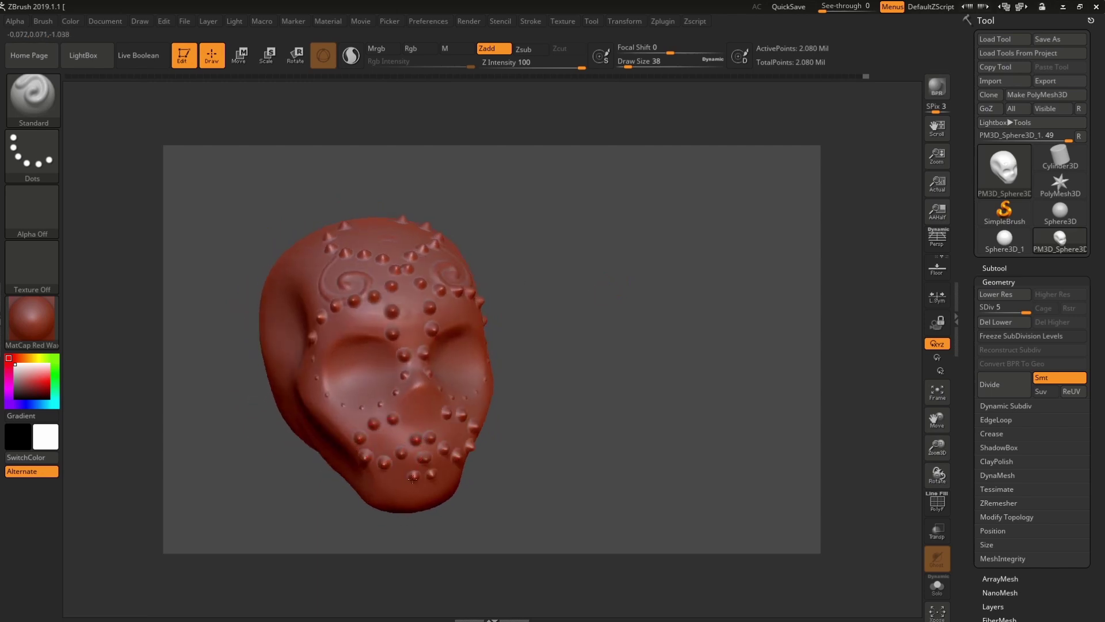
mouse_move(587, 403)
left_mouse_down()
mouse_move(587, 383)
mouse_move(513, 281)
left_mouse_up()
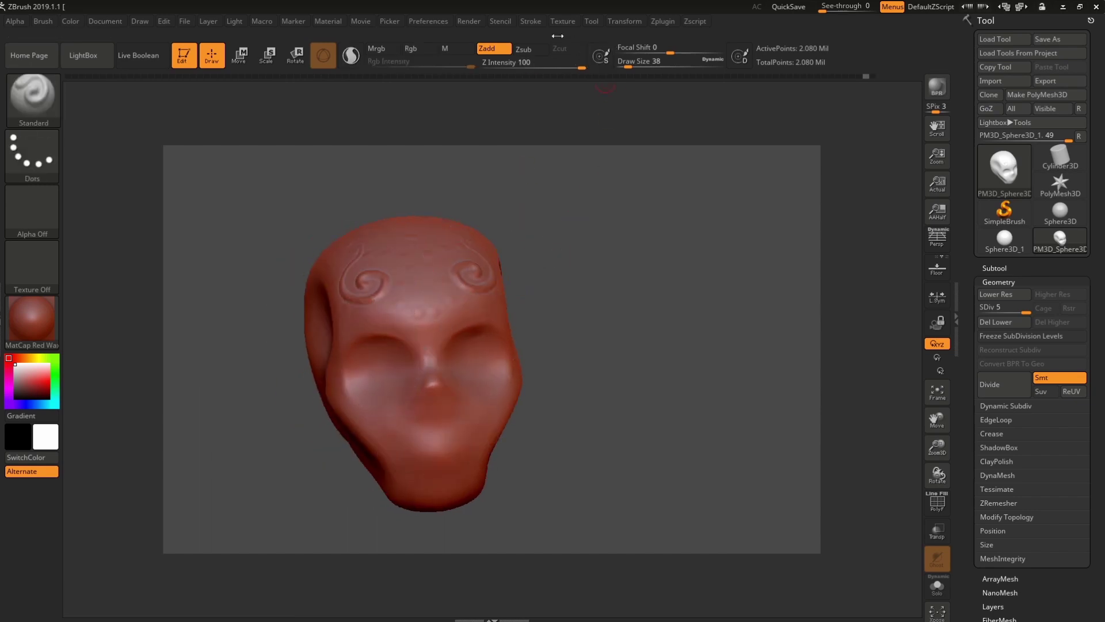
- Remove the figure-eight and trial S-shaped strokes from the face
left_click(525, 21)
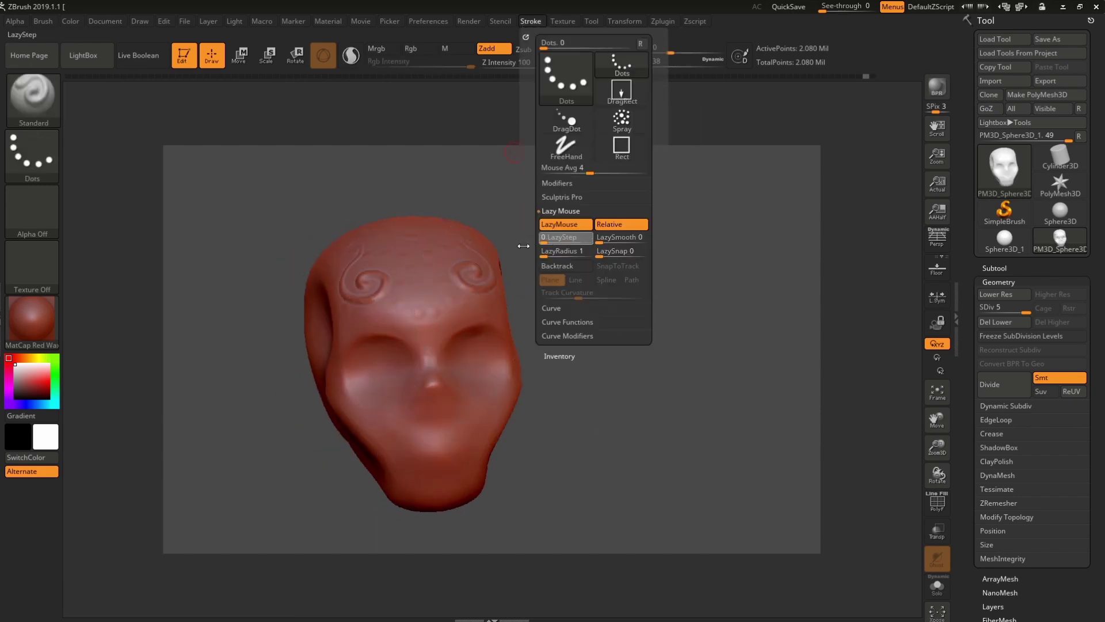
mouse_move(587, 293)
left_mouse_down()
mouse_move(411, 282)
mouse_move(470, 305)
mouse_move(443, 366)
mouse_move(481, 417)
mouse_move(440, 435)
left_mouse_up()
key("ctrl+z")
mouse_move(403, 280)
left_mouse_down()
mouse_move(356, 314)
mouse_move(374, 360)
mouse_move(368, 413)
left_mouse_up()
key("ctrl+z")
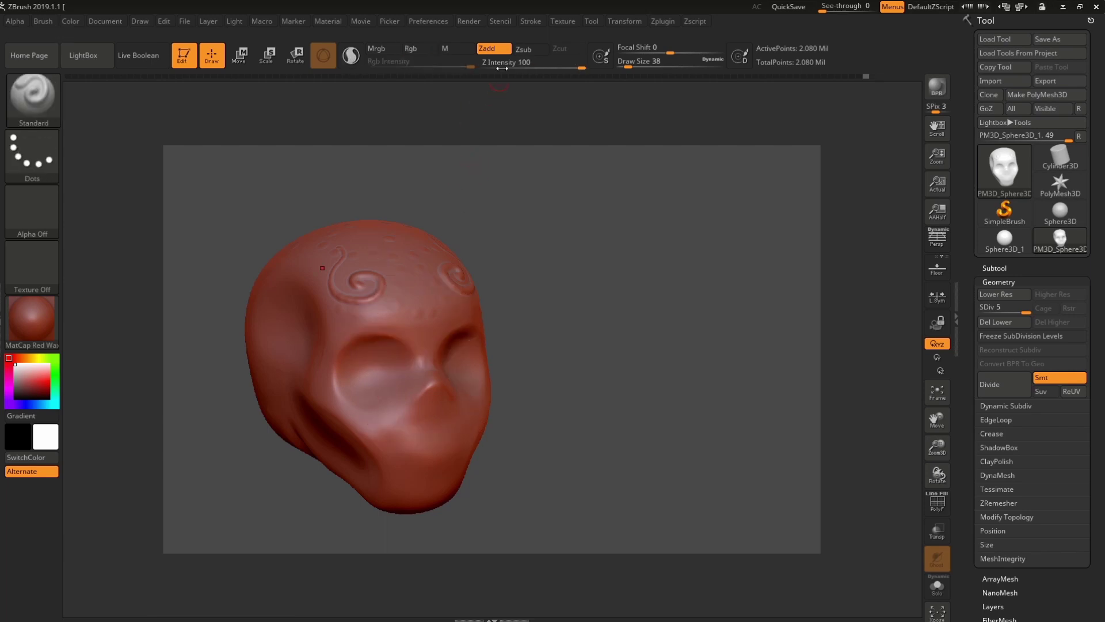
- Raise LazyRadius to 15 and sculpt a mirrored ridge from the forehead around the head
left_click(530, 20)
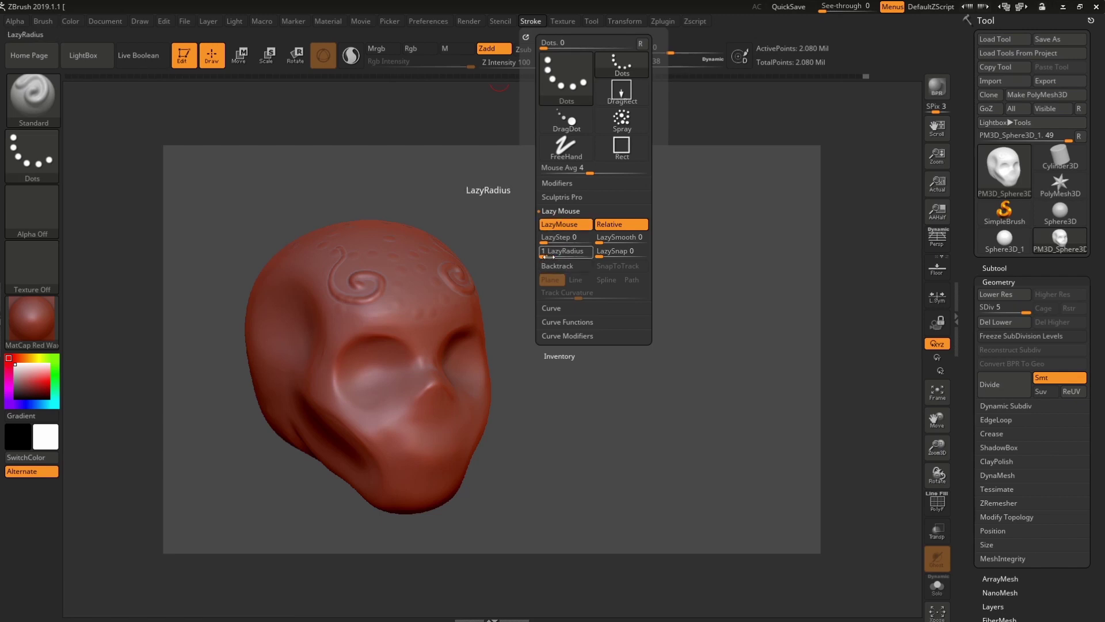
left_click_drag(546, 254, 556, 253)
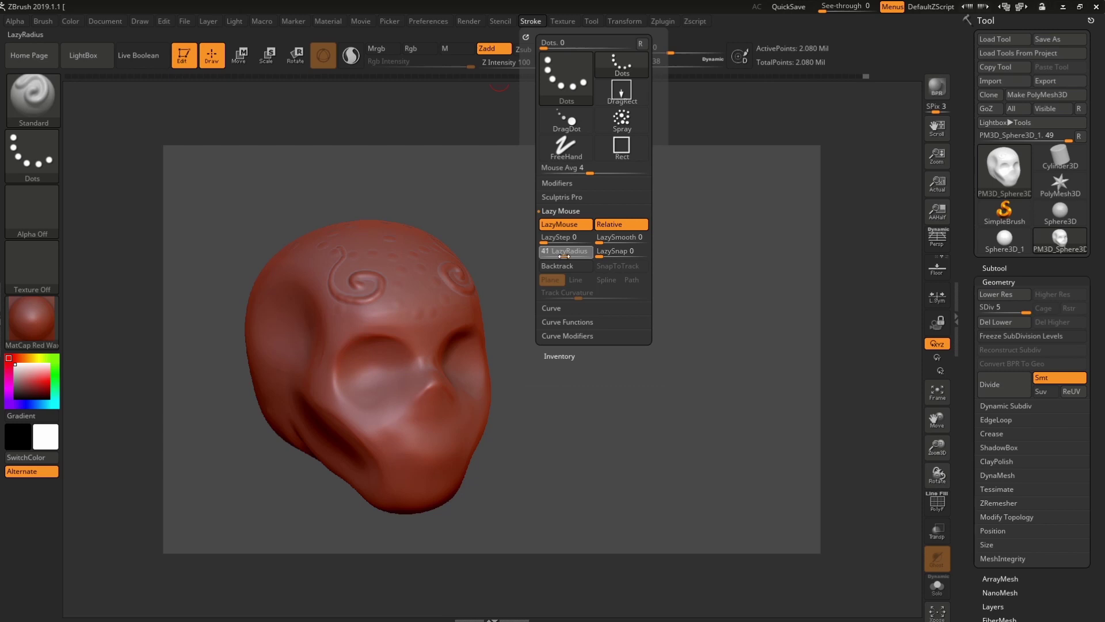
mouse_move(424, 293)
left_mouse_down()
mouse_move(395, 347)
mouse_move(409, 380)
left_mouse_up()
mouse_move(570, 279)
left_mouse_down()
mouse_move(614, 271)
mouse_move(554, 295)
mouse_move(548, 276)
mouse_move(565, 339)
mouse_move(556, 294)
mouse_move(468, 291)
left_mouse_up()
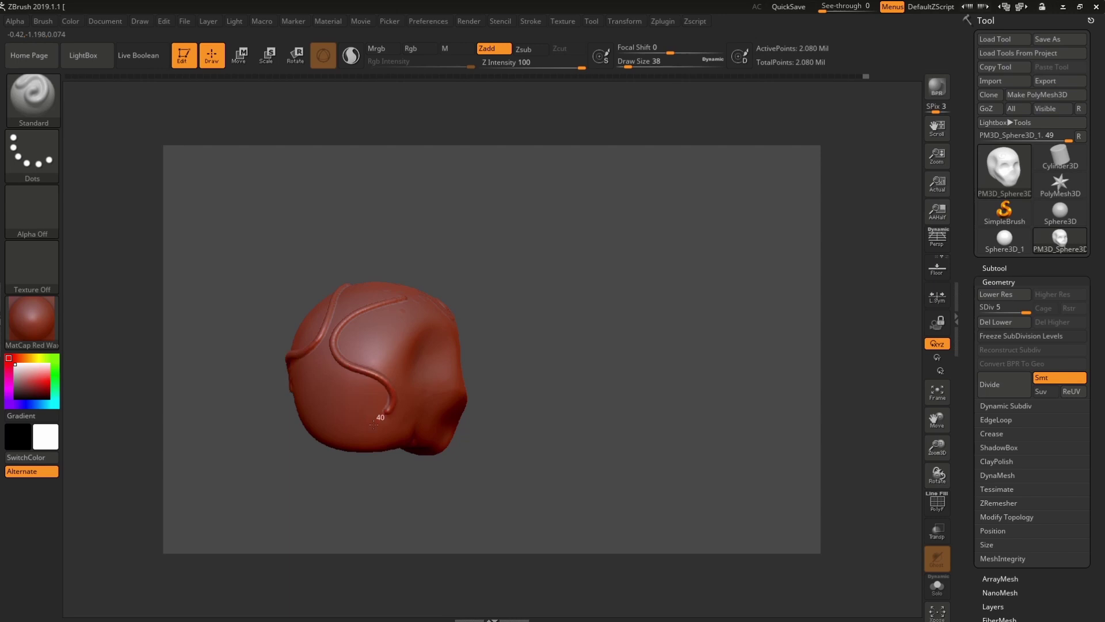
left_click_drag(374, 424, 318, 415)
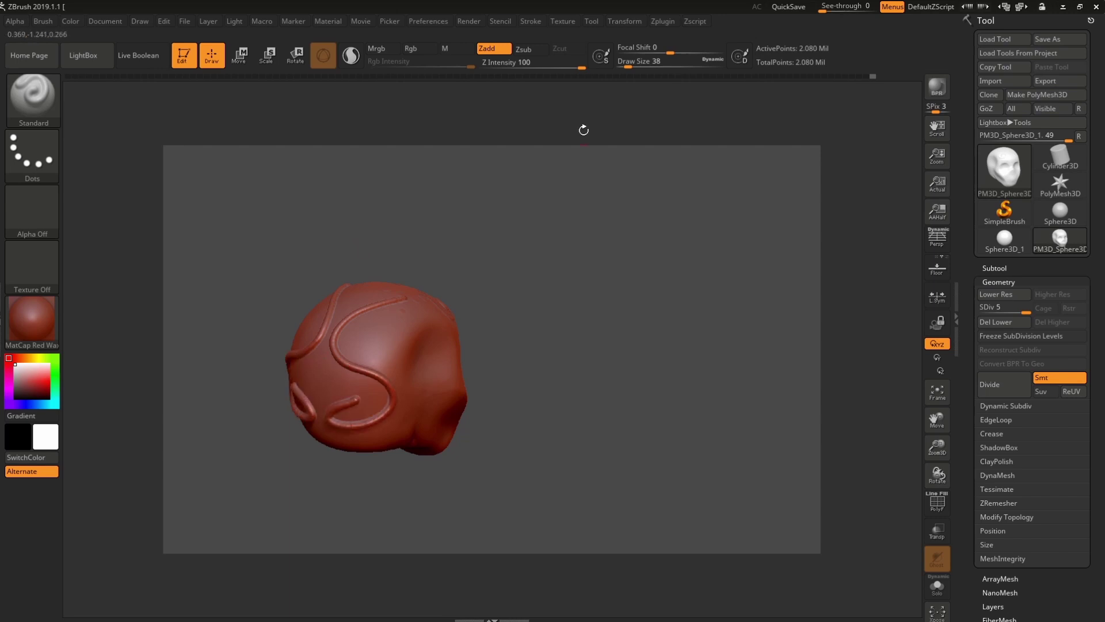
- Raise LazyRadius to 80 and sculpt a mirrored tube curving down across the face
left_click(563, 21)
left_click(527, 22)
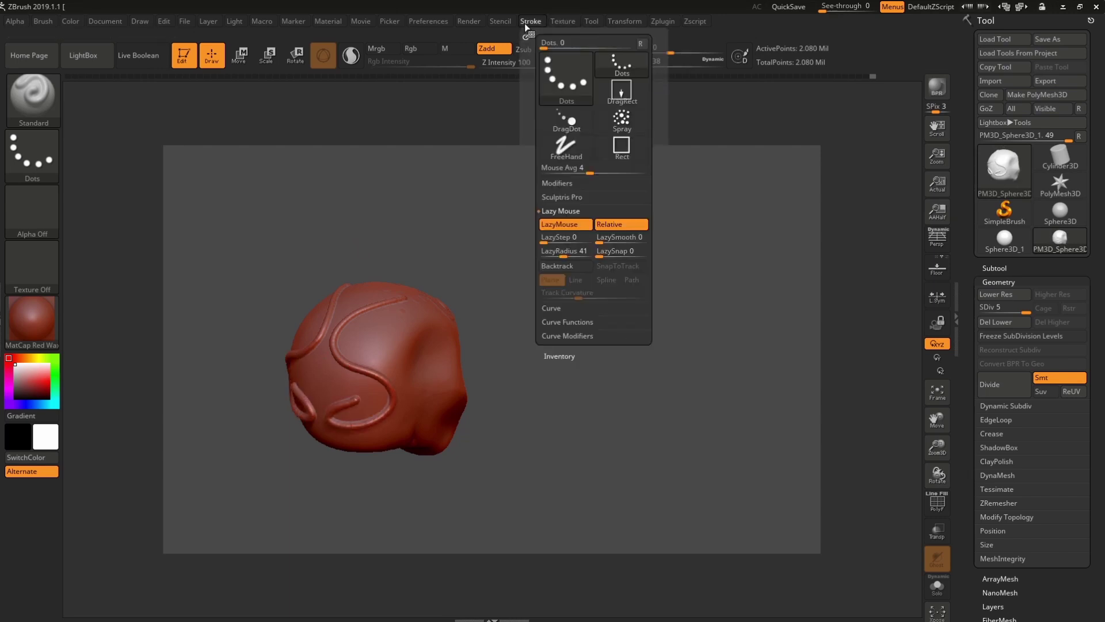
left_click_drag(564, 255, 571, 255)
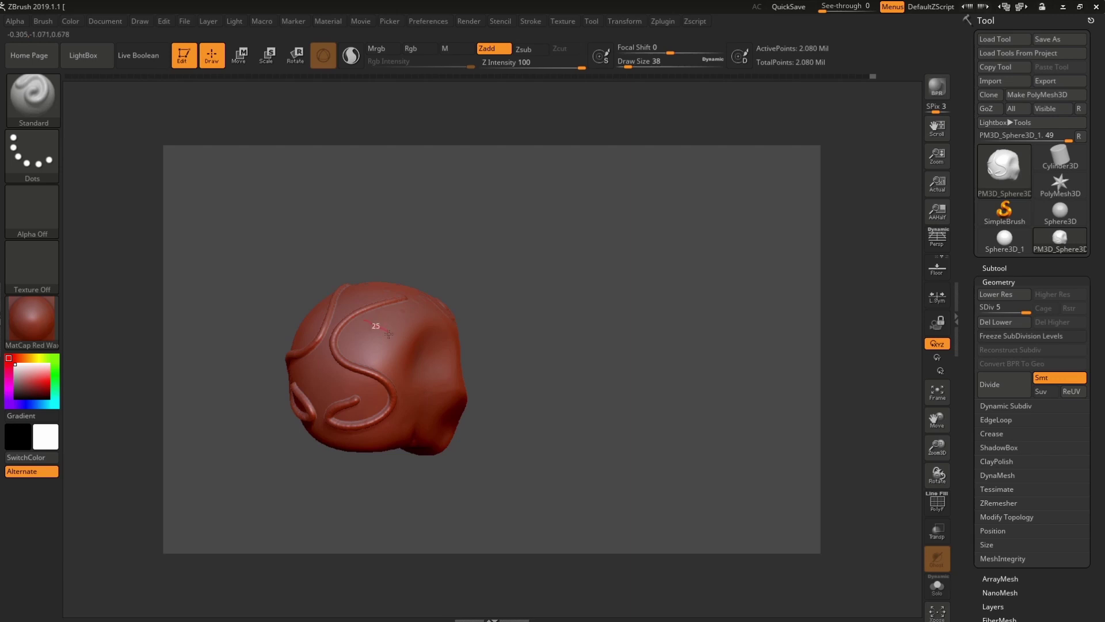
left_click_drag(441, 409, 471, 370)
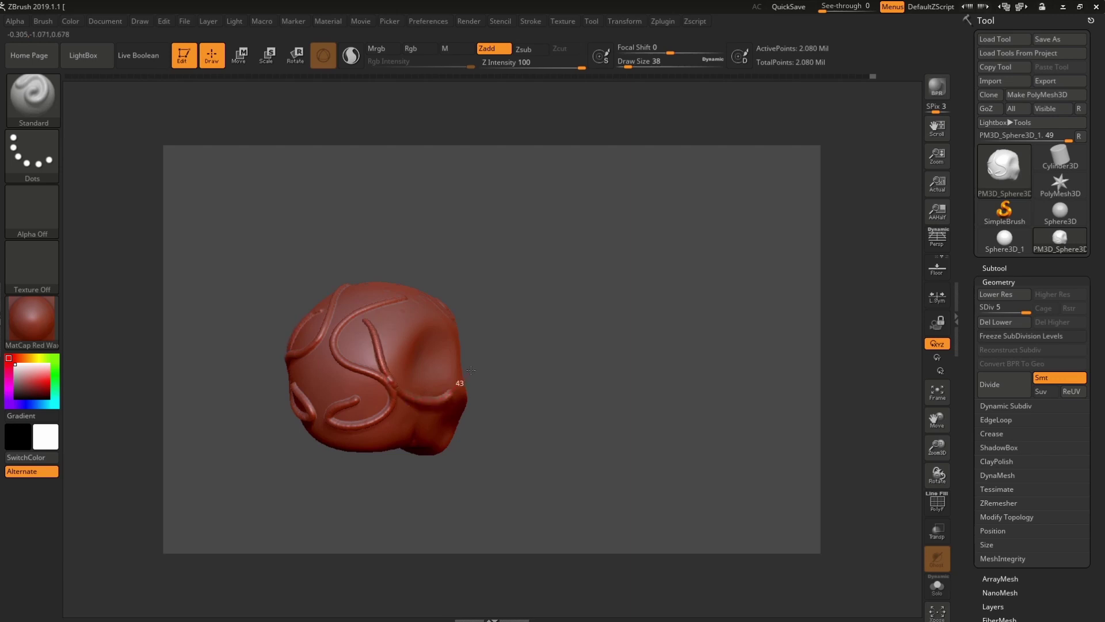
mouse_move(601, 261)
left_mouse_down()
mouse_move(542, 283)
mouse_move(570, 279)
mouse_move(552, 244)
left_mouse_up()
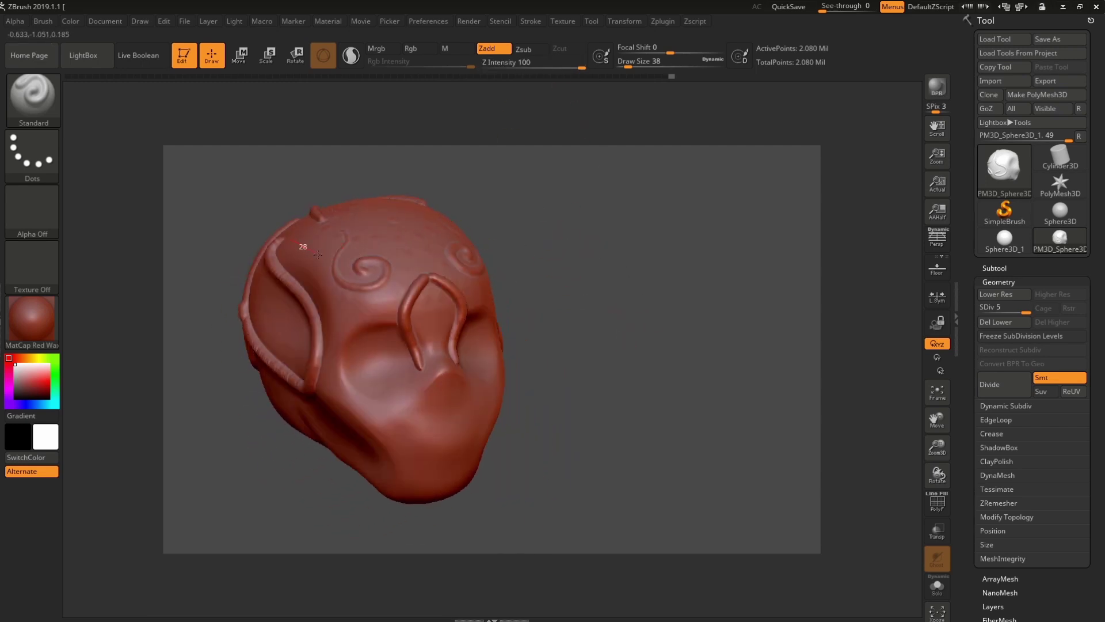
mouse_move(319, 362)
left_mouse_down()
mouse_move(369, 417)
mouse_move(411, 423)
mouse_move(427, 367)
mouse_move(369, 370)
mouse_move(397, 403)
mouse_move(421, 396)
left_mouse_up()
left_click_drag(529, 274, 400, 311)
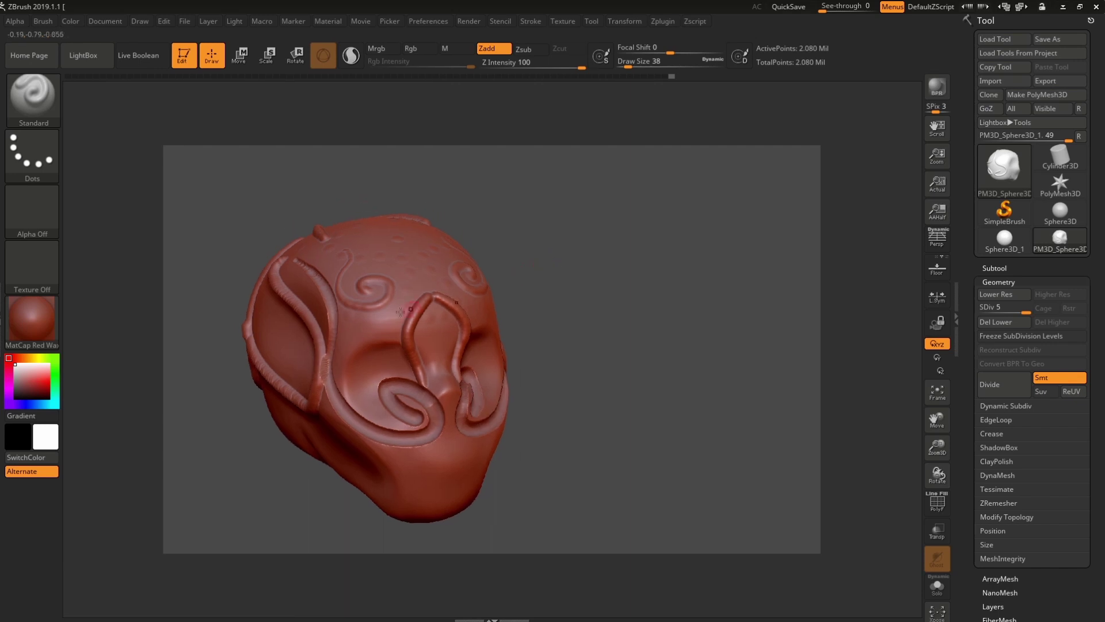
mouse_move(368, 243)
left_mouse_down()
mouse_move(368, 363)
mouse_move(396, 345)
mouse_move(364, 311)
left_mouse_up()
- Curl spiral tubes over the forehead, left cheek and left side, then undo all the curls
left_click(529, 21)
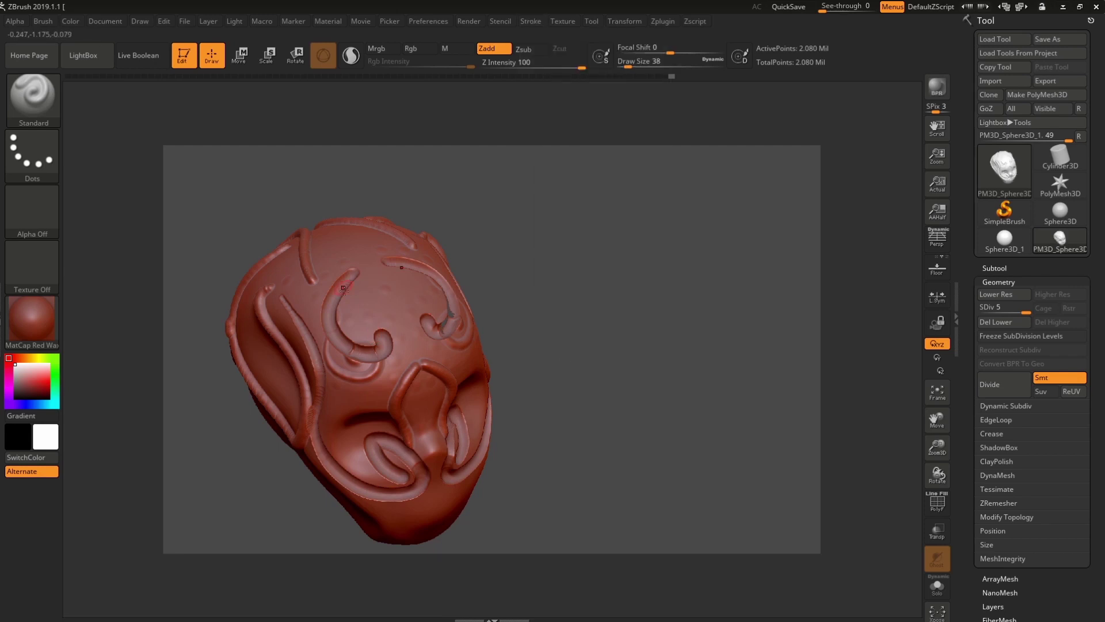
mouse_move(371, 298)
left_mouse_down()
mouse_move(368, 340)
mouse_move(411, 322)
mouse_move(391, 305)
mouse_move(373, 330)
left_mouse_up()
mouse_move(335, 376)
left_mouse_down()
mouse_move(337, 400)
mouse_move(397, 403)
mouse_move(350, 391)
left_mouse_up()
mouse_move(518, 368)
left_mouse_down()
mouse_move(597, 283)
mouse_move(292, 366)
mouse_move(216, 412)
left_mouse_up()
mouse_move(495, 323)
left_mouse_down()
mouse_move(515, 266)
mouse_move(555, 262)
mouse_move(507, 261)
left_mouse_up()
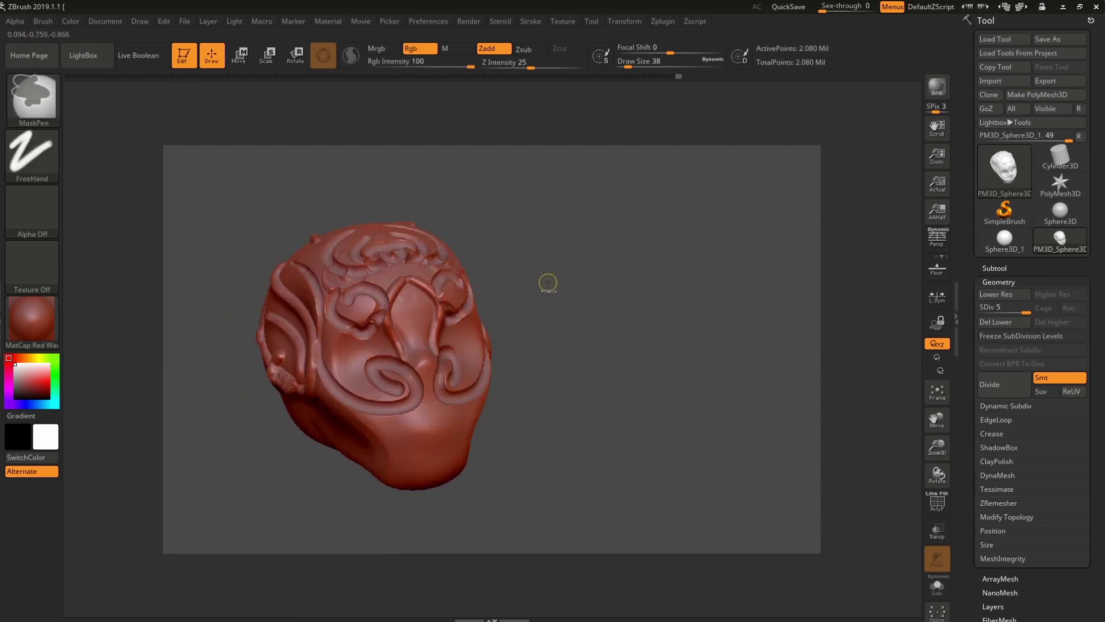
key("ctrl+z")
key("ctrl+z")
key("ctrl+z")
key("ctrl+z")
key("ctrl+z")
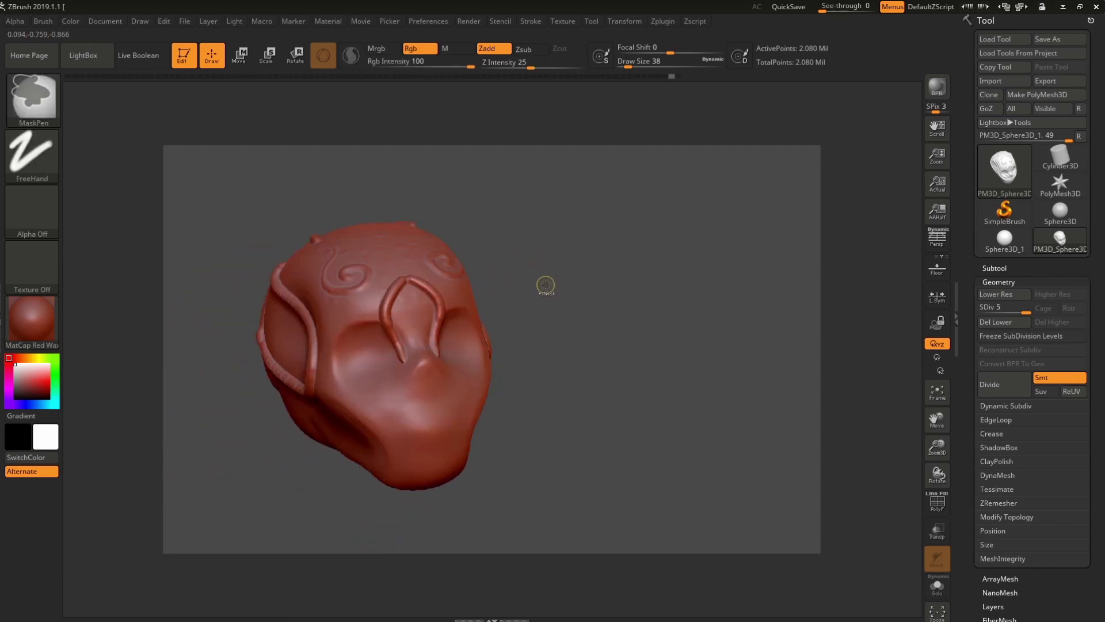
key("ctrl+z")
key("ctrl+z")
key("ctrl+z")
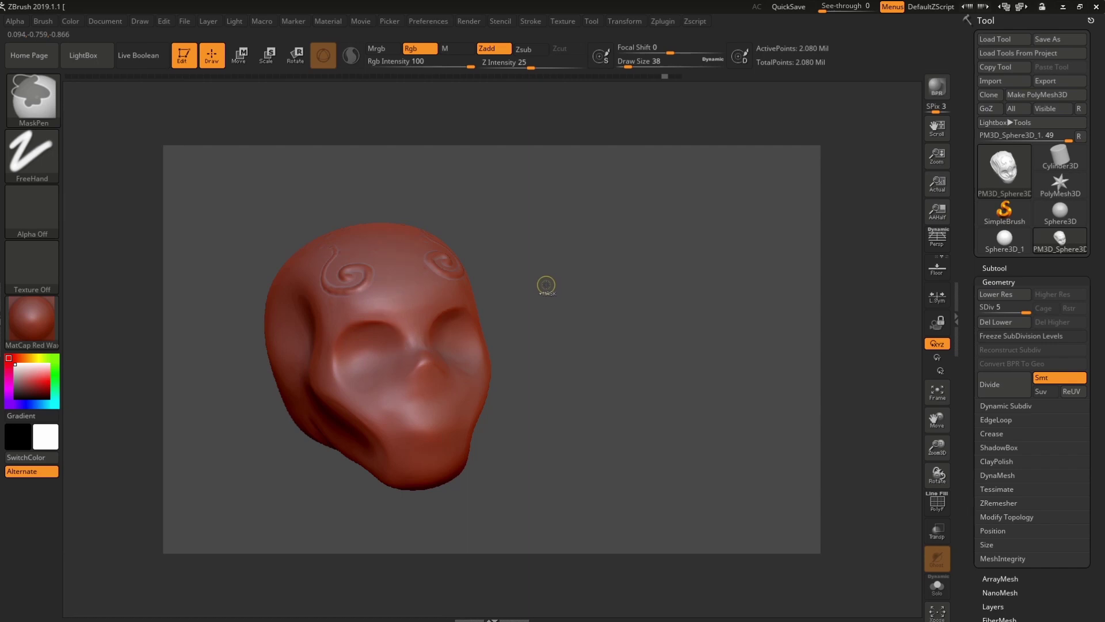
key("ctrl+z")
- Pick the ClayBuildup brush and undo the leftover forehead curl stroke
key("b")
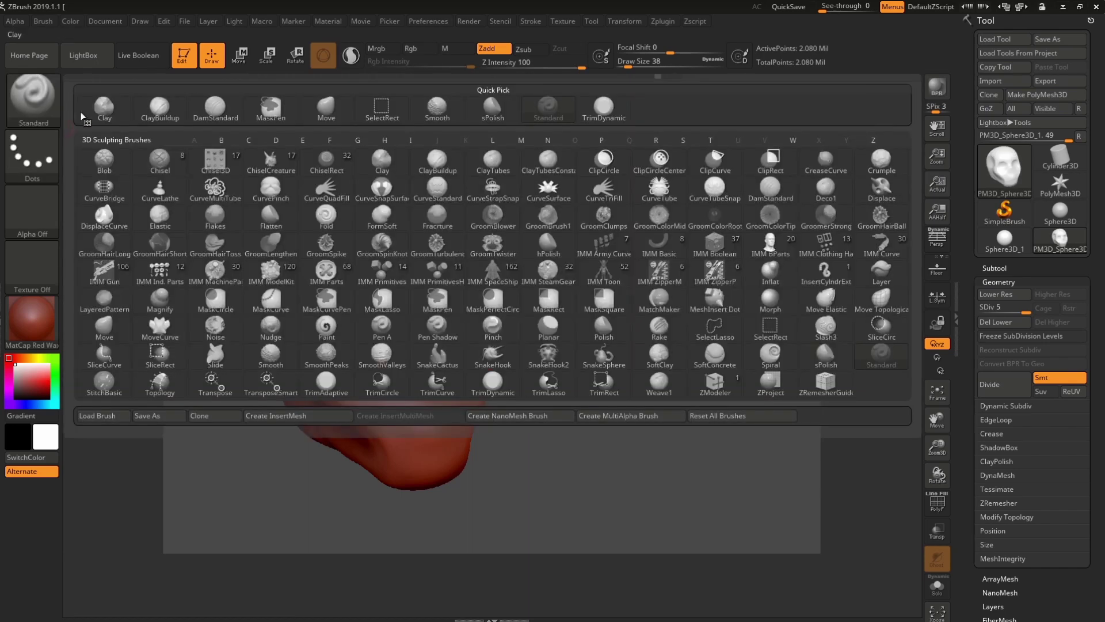
left_click(156, 113)
left_click_drag(527, 193, 382, 207)
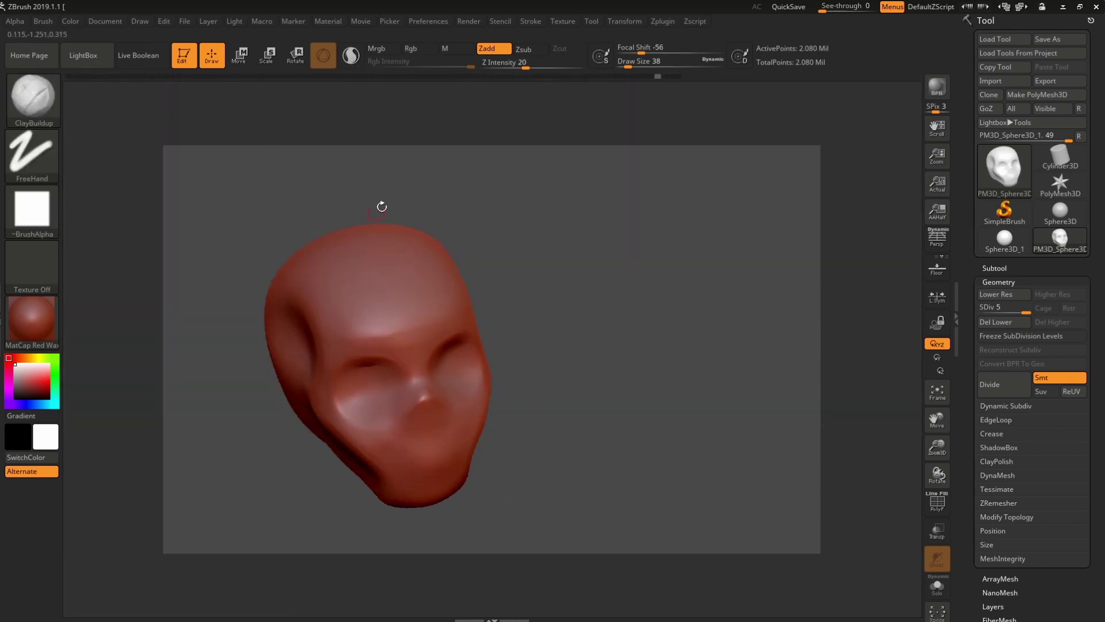
left_click(533, 26)
left_click_drag(501, 212, 337, 275)
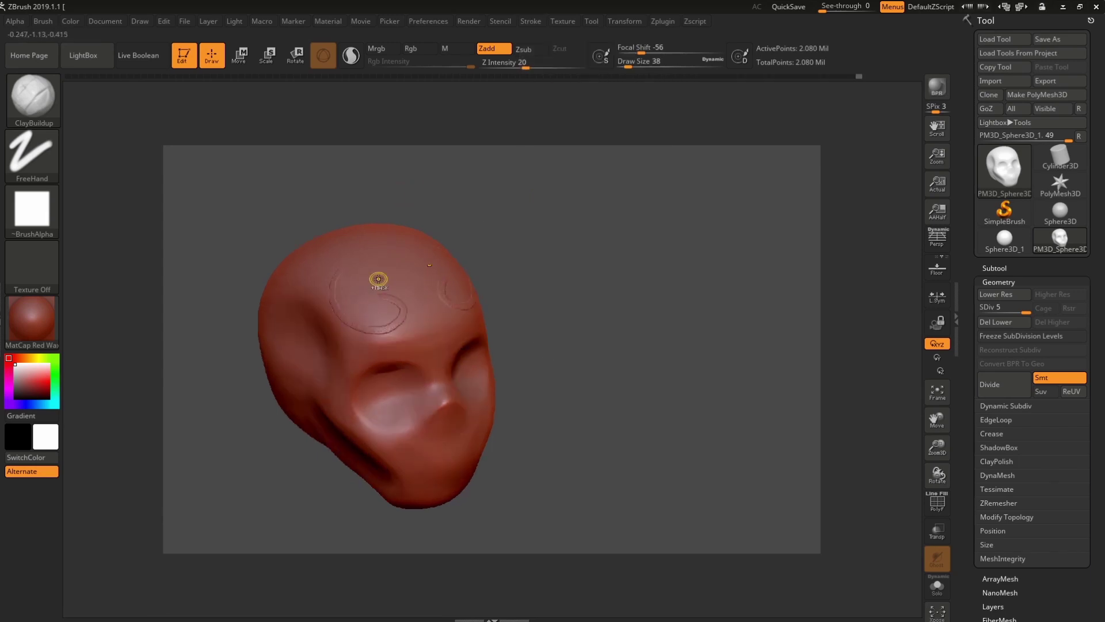
key("ctrl+z")
- Switch to the DamStandard brush at Draw Size 130 and carve a wavy forehead groove
left_click(532, 22)
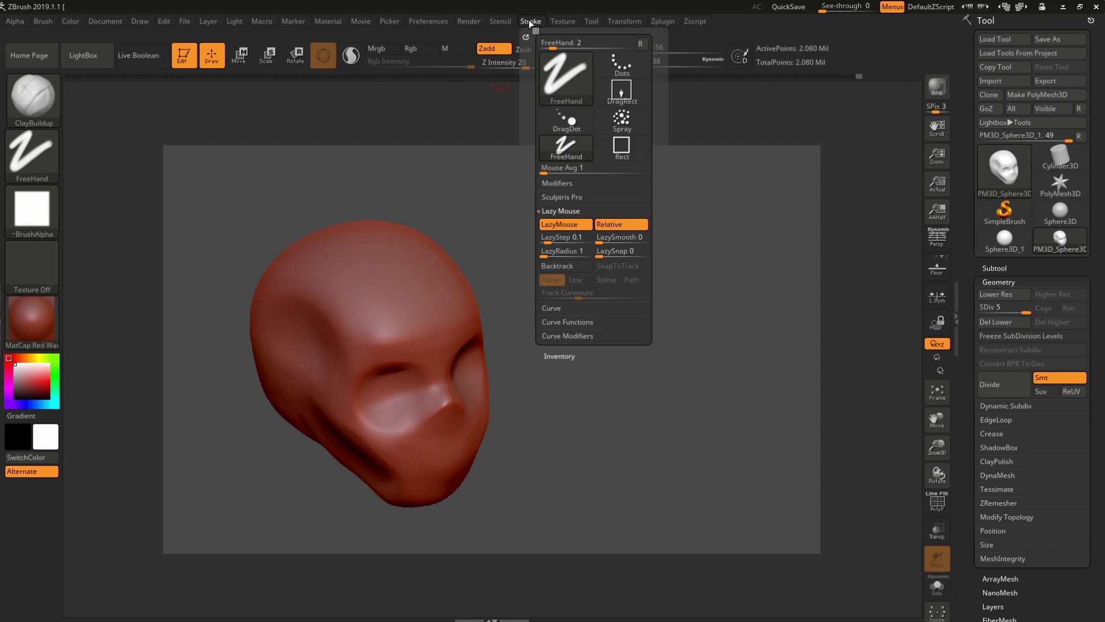
left_click(49, 98)
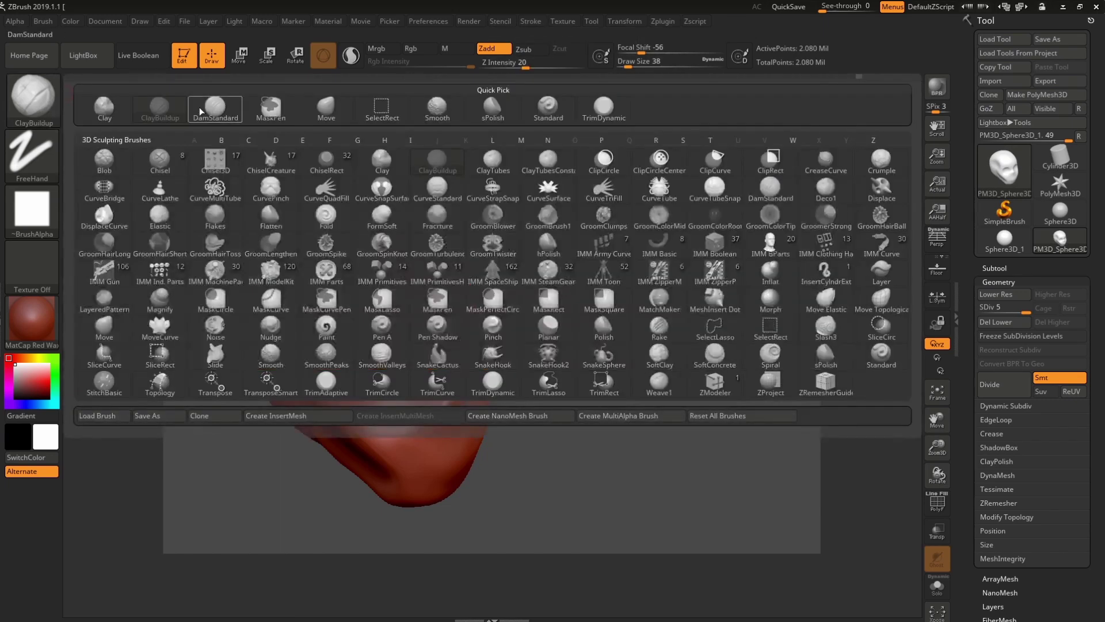
key("space")
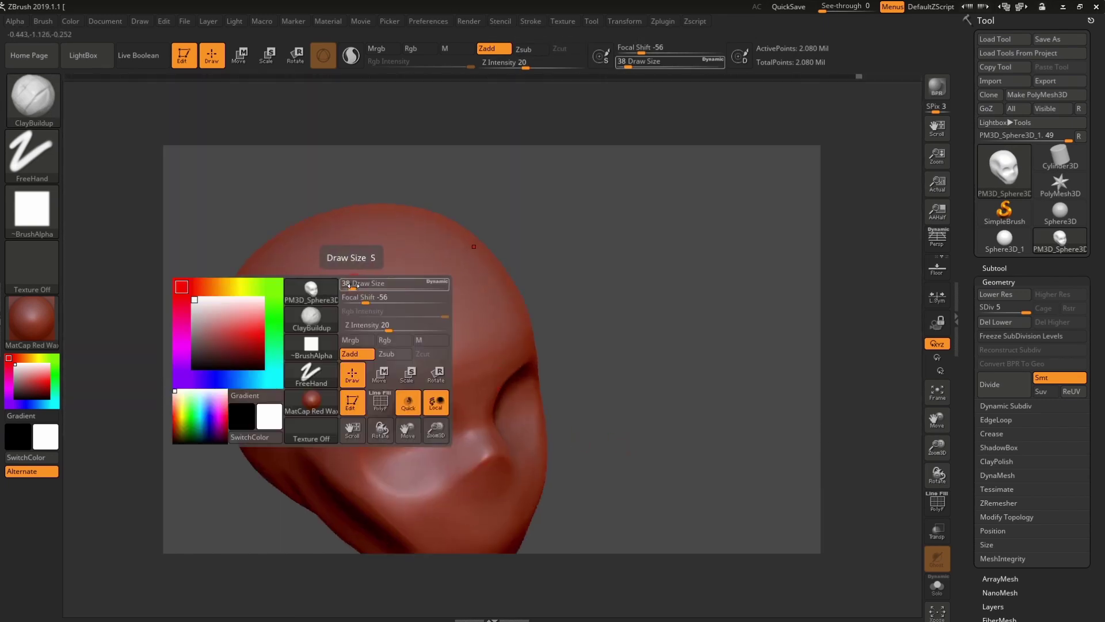
left_click_drag(328, 270, 354, 266)
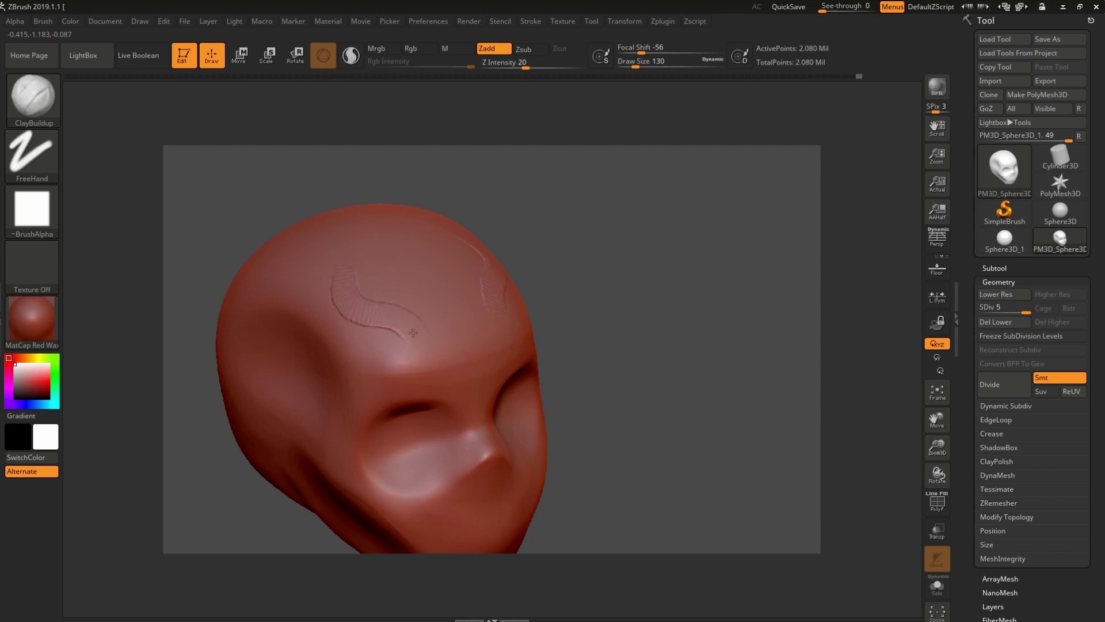
left_click_drag(412, 333, 444, 352)
- Turn on Stroke Backtrack, test a curved groove band, then undo the forehead strokes
left_click(563, 22)
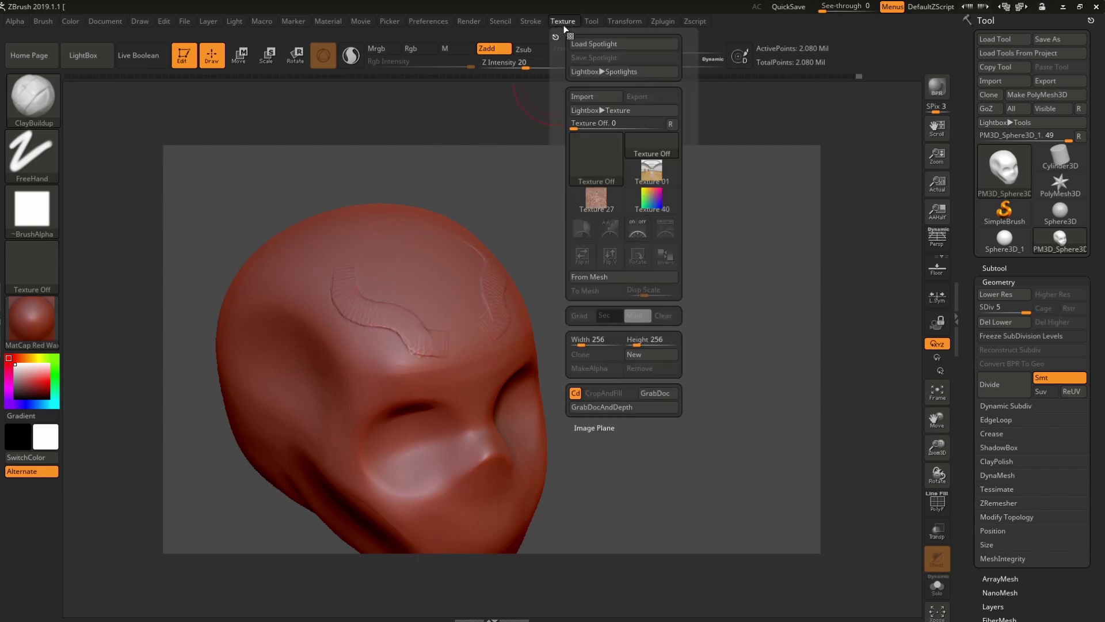
left_click(531, 22)
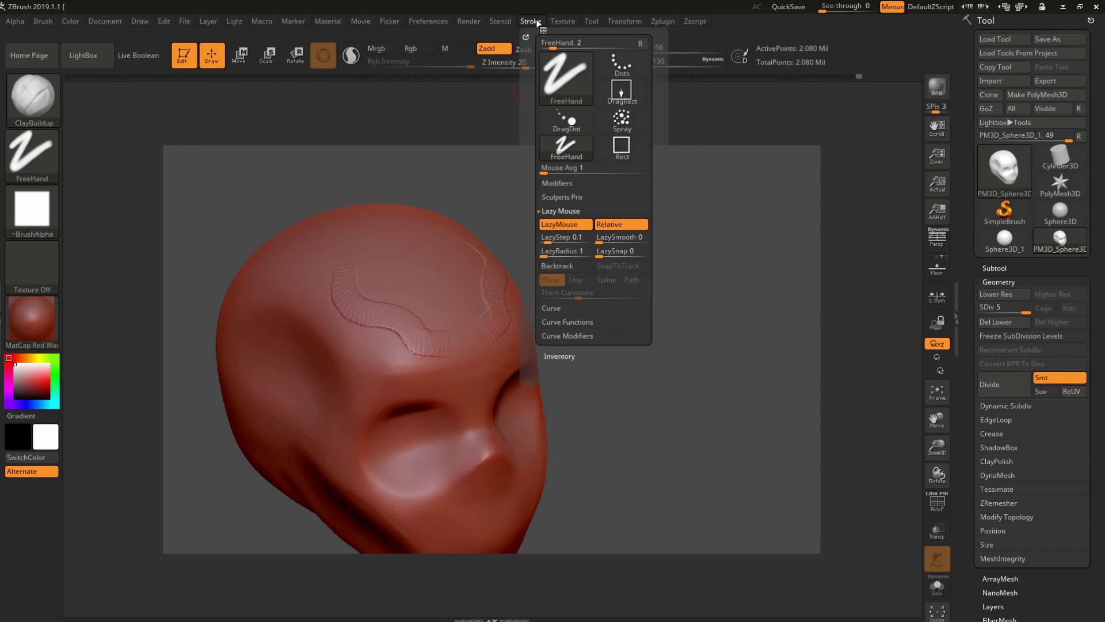
left_click(546, 265)
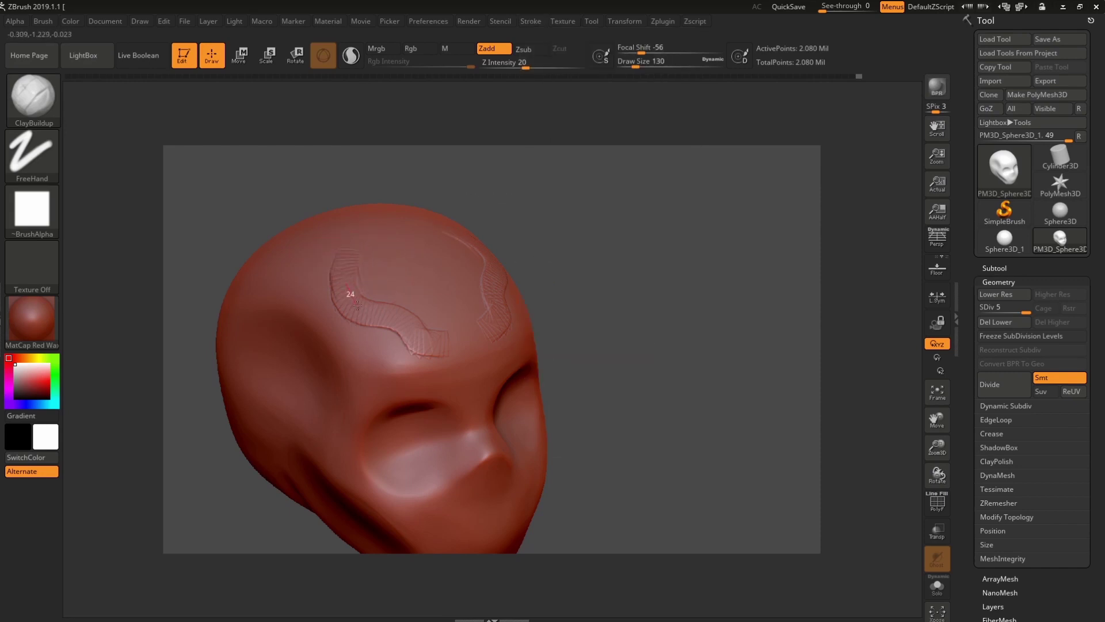
left_click_drag(357, 305, 423, 302)
key("ctrl+z")
key("ctrl+z")
key("ctrl+z")
key("ctrl+z")
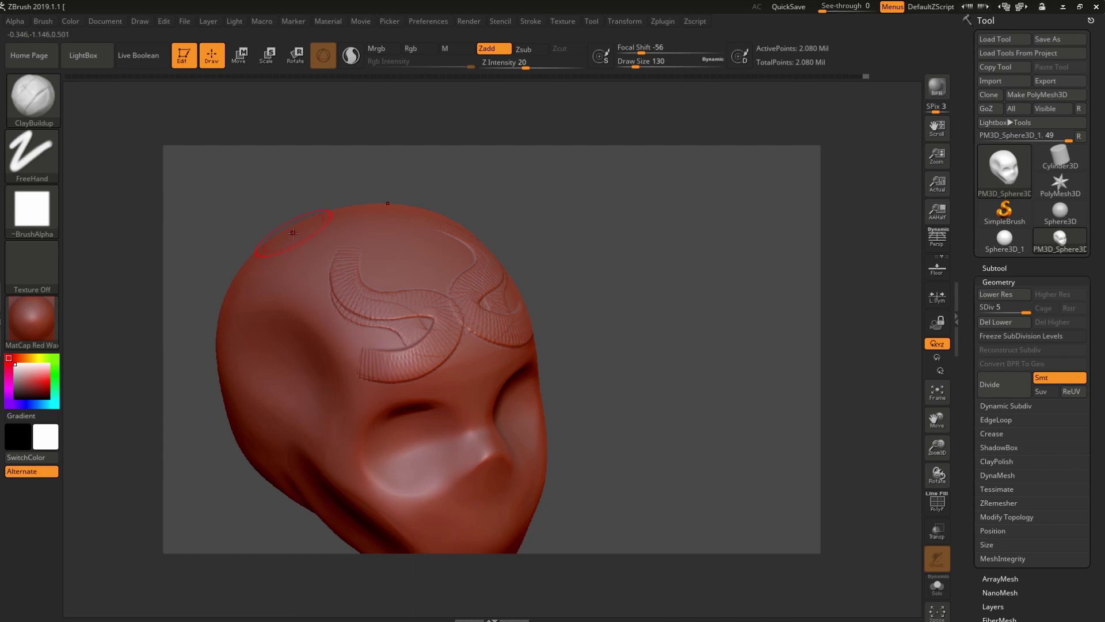
key("ctrl+z")
key("ctrl+z")
key("ctrl+z")
key("ctrl+z")
- Try the Clay brush on the forehead, then undo the clay grooves
left_click(26, 100)
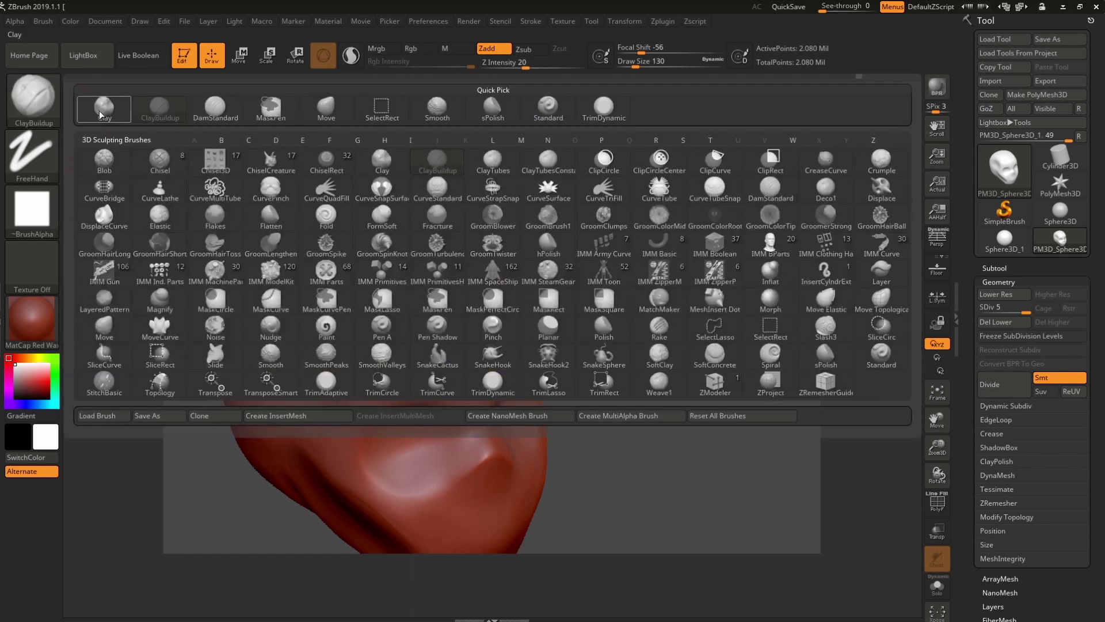
key("c")
key("l")
mouse_move(352, 242)
left_mouse_down()
mouse_move(313, 288)
mouse_move(402, 333)
left_mouse_up()
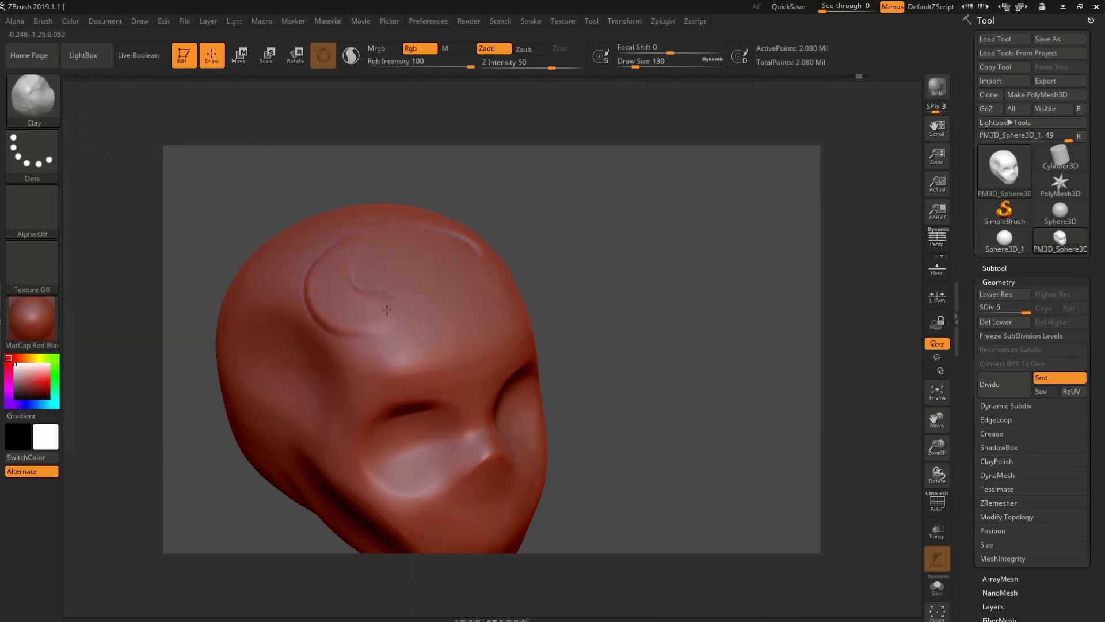
key("ctrl+z")
key("ctrl+z")
left_click(530, 21)
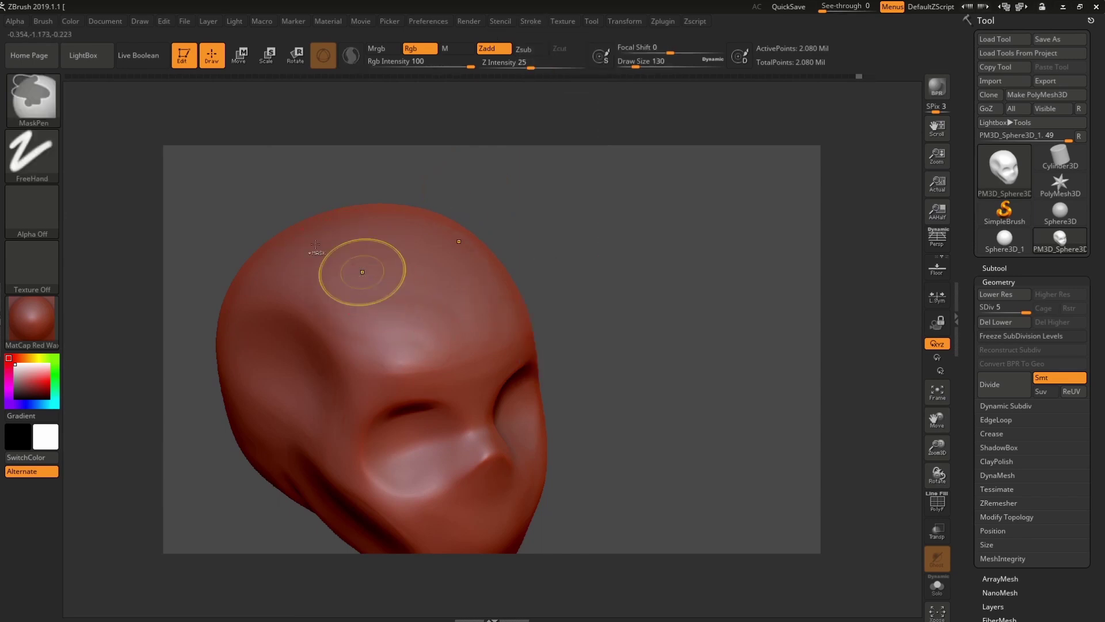
- Pick the Standard brush at Draw Size 38 and sculpt mirrored forehead spirals
left_click(32, 98)
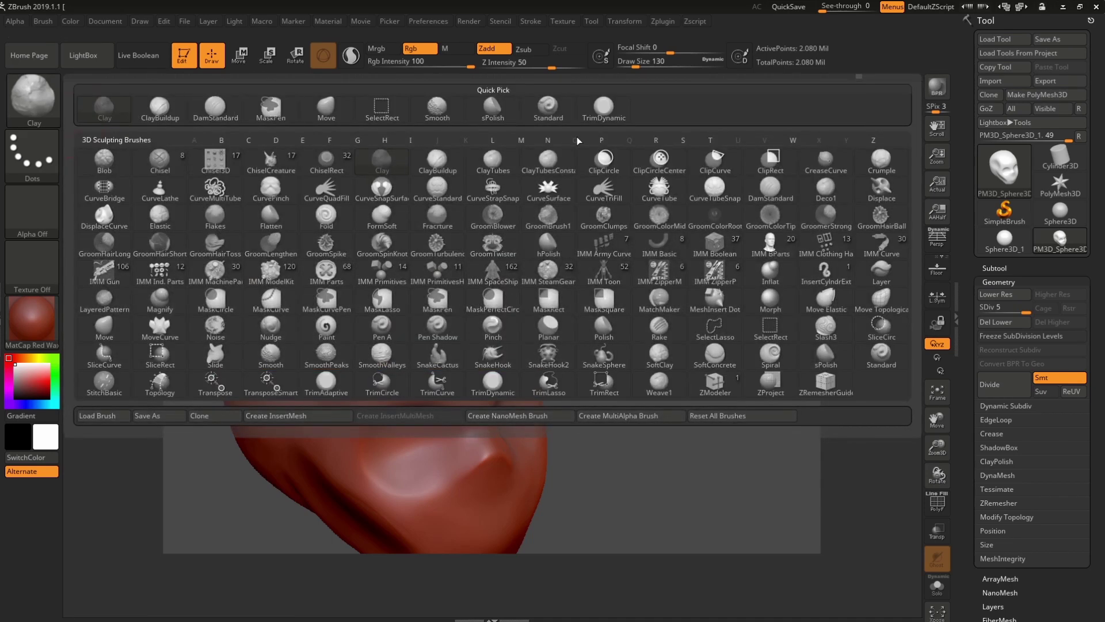
left_click(548, 109)
key("space")
left_click_drag(386, 251, 369, 252)
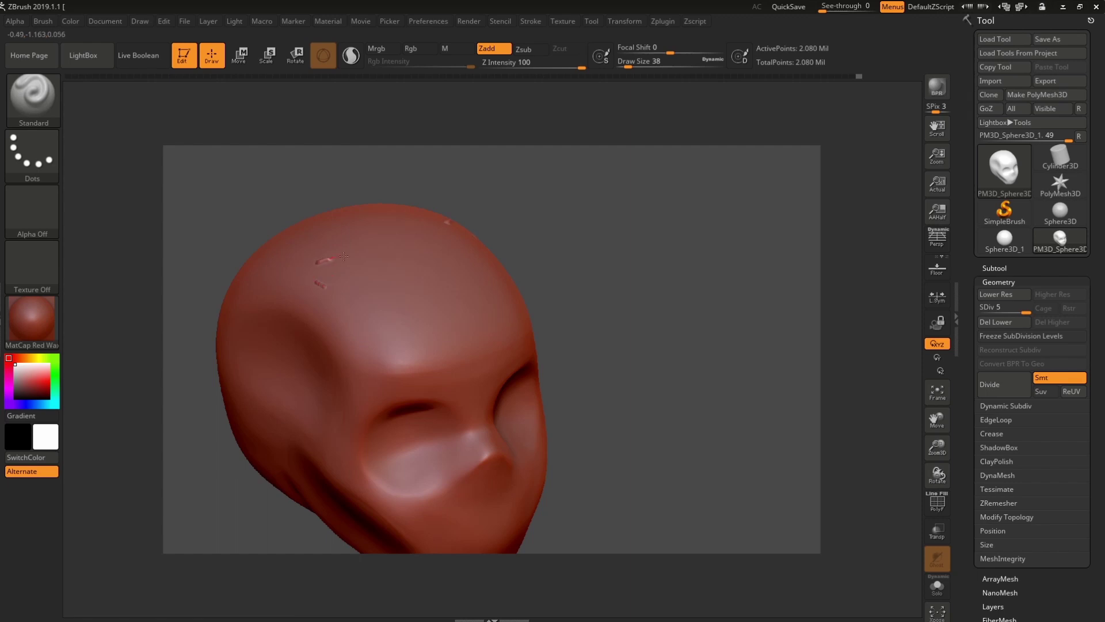
key("ctrl+z")
key("ctrl+z")
mouse_move(349, 261)
left_mouse_down()
mouse_move(360, 291)
mouse_move(352, 333)
mouse_move(417, 359)
mouse_move(442, 315)
mouse_move(403, 305)
mouse_move(387, 325)
left_mouse_up()
mouse_move(633, 301)
left_mouse_down()
mouse_move(599, 308)
mouse_move(609, 328)
mouse_move(522, 271)
mouse_move(516, 282)
mouse_move(314, 266)
left_mouse_up()
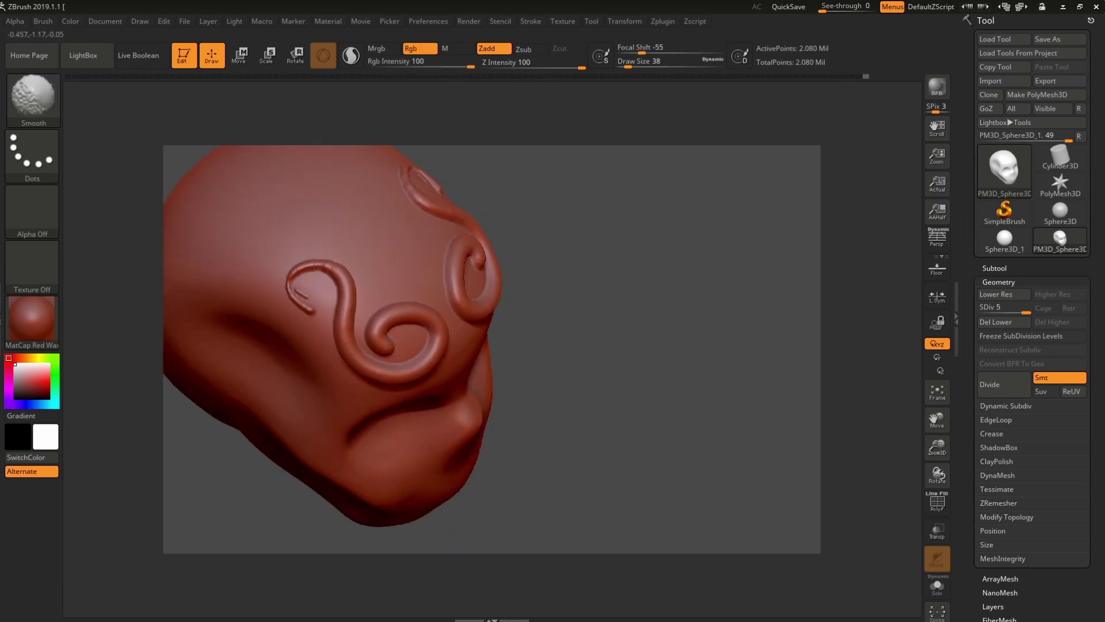
left_click_drag(576, 322, 613, 286, "alt")
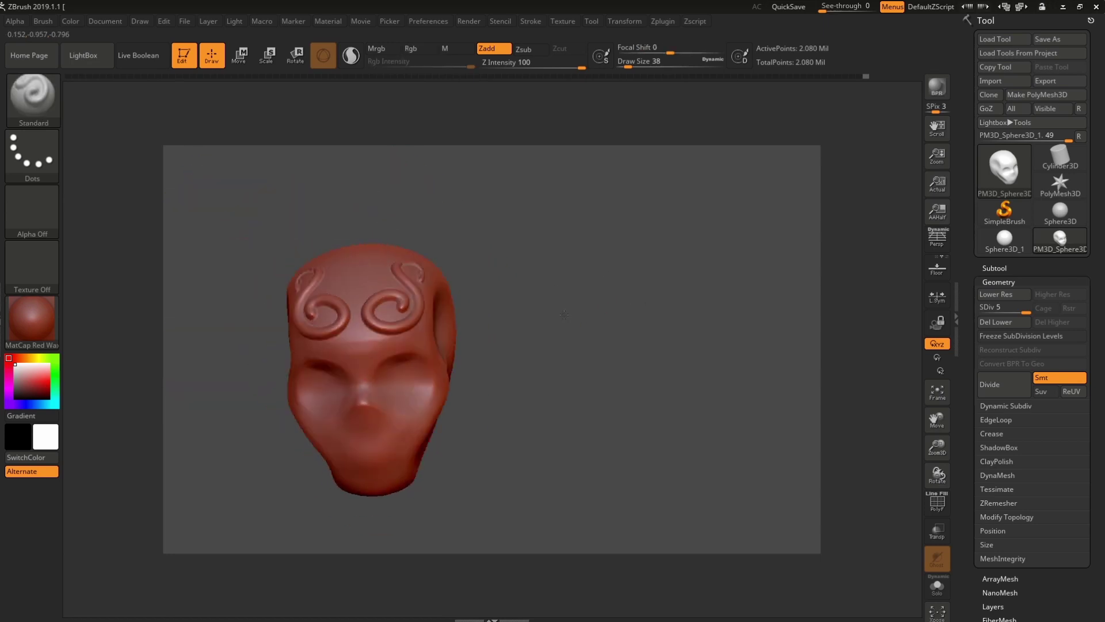
left_click_drag(577, 183, 584, 132)
- Set LazySmooth to 7, add swirls around the eye sockets, then undo all the swirls
left_click(535, 22)
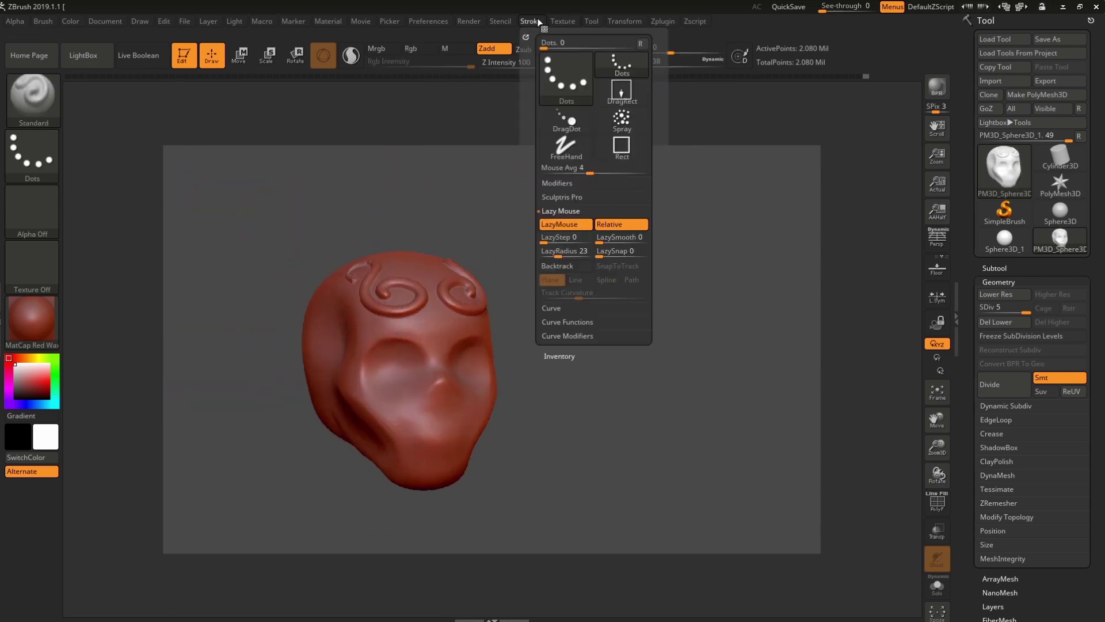
left_click(604, 237)
type("7")
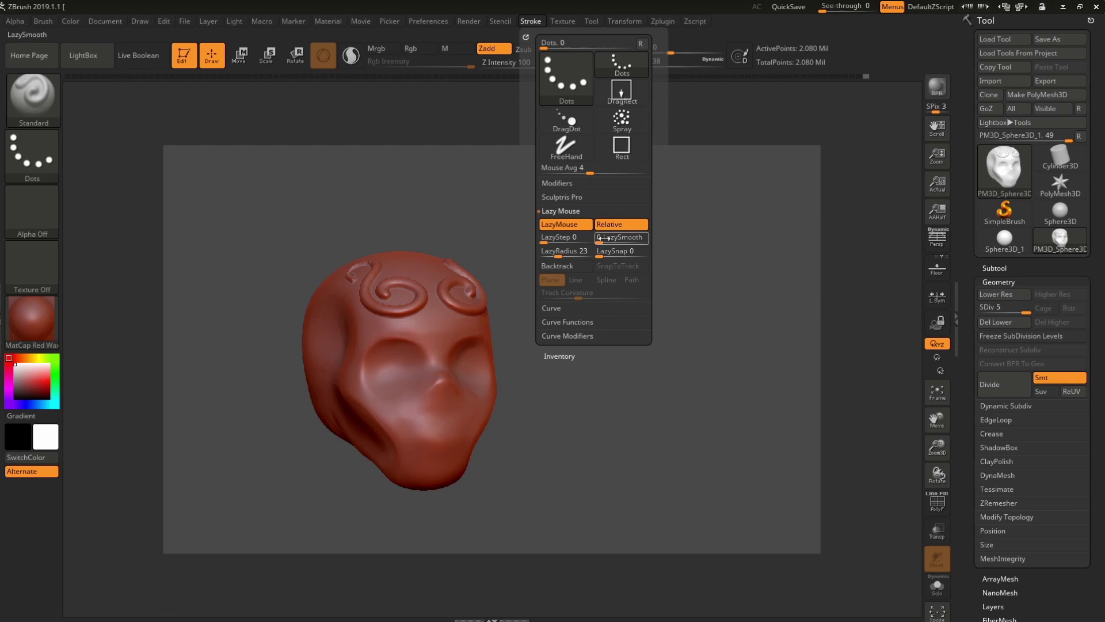
key("Return")
left_click_drag(390, 330, 393, 357)
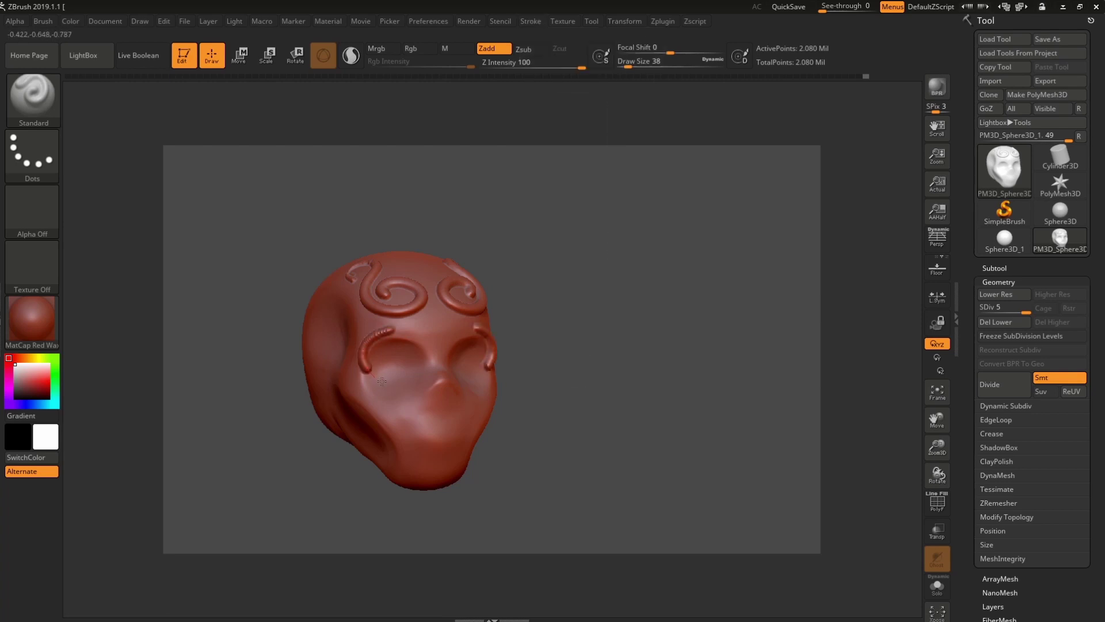
mouse_move(636, 321)
left_mouse_down("shift")
mouse_move(609, 333)
mouse_move(604, 306)
mouse_move(589, 324)
mouse_move(570, 299)
left_mouse_up("shift")
key("ctrl+z")
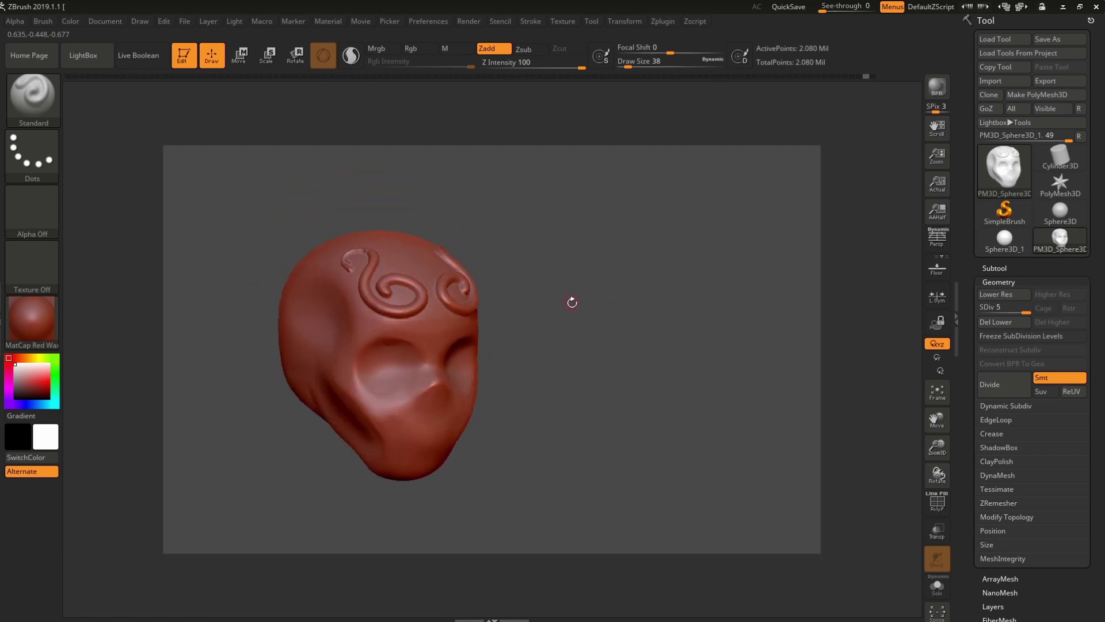
key("ctrl")
key("ctrl+z")
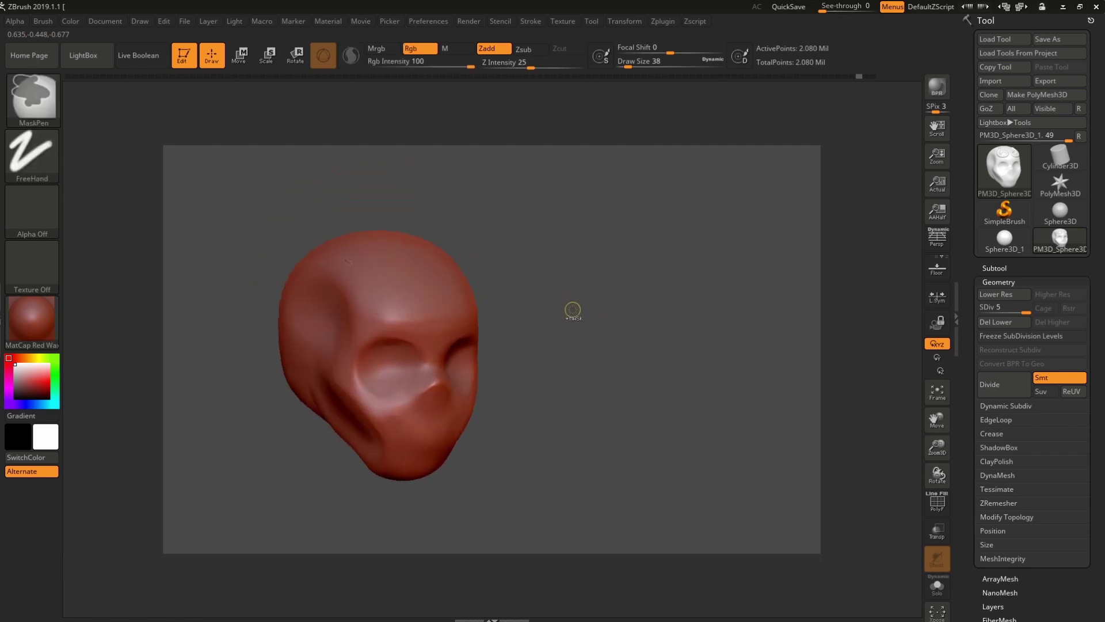
- Expand the Subtool list, turn the head to a side view, and open the brush library
mouse_move(567, 309)
left_mouse_down()
mouse_move(606, 280)
mouse_move(637, 283)
left_mouse_up()
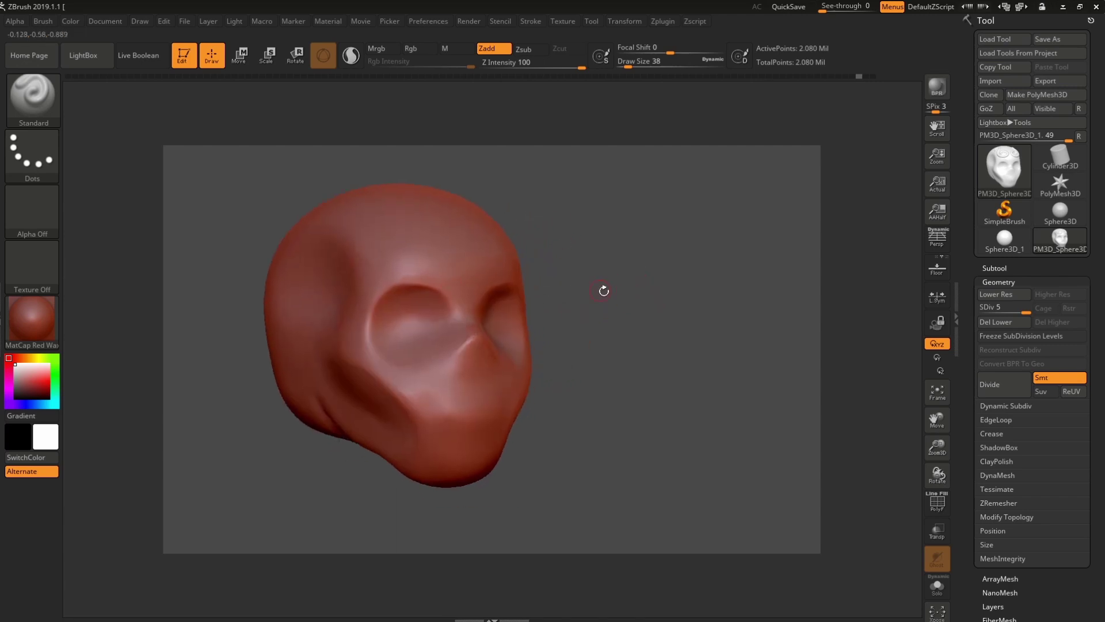
left_click(998, 269)
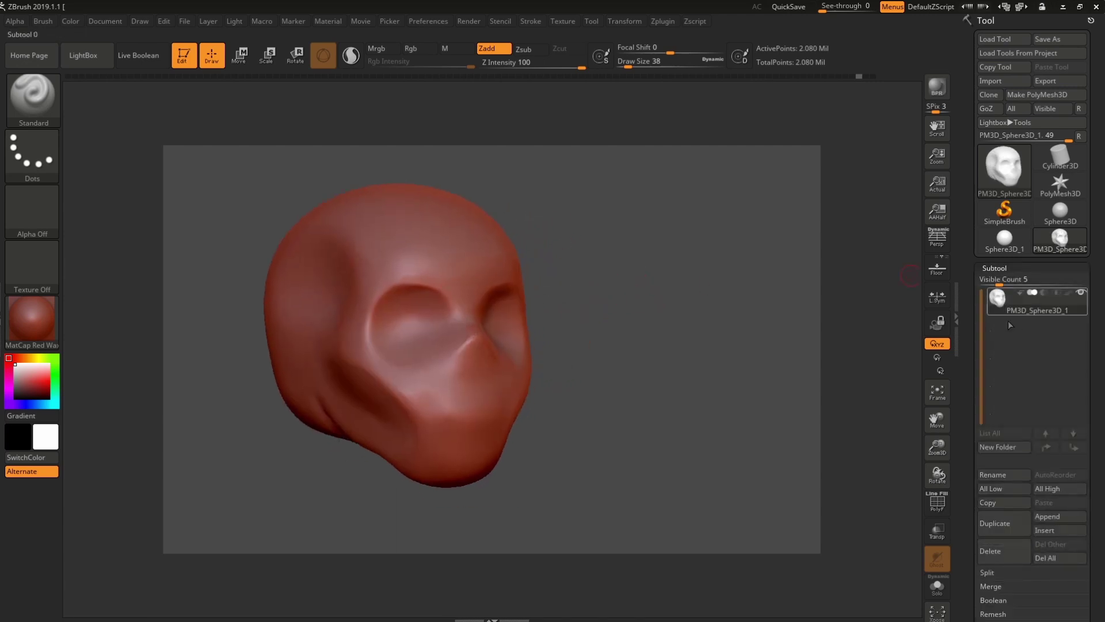
left_click_drag(652, 330, 452, 260)
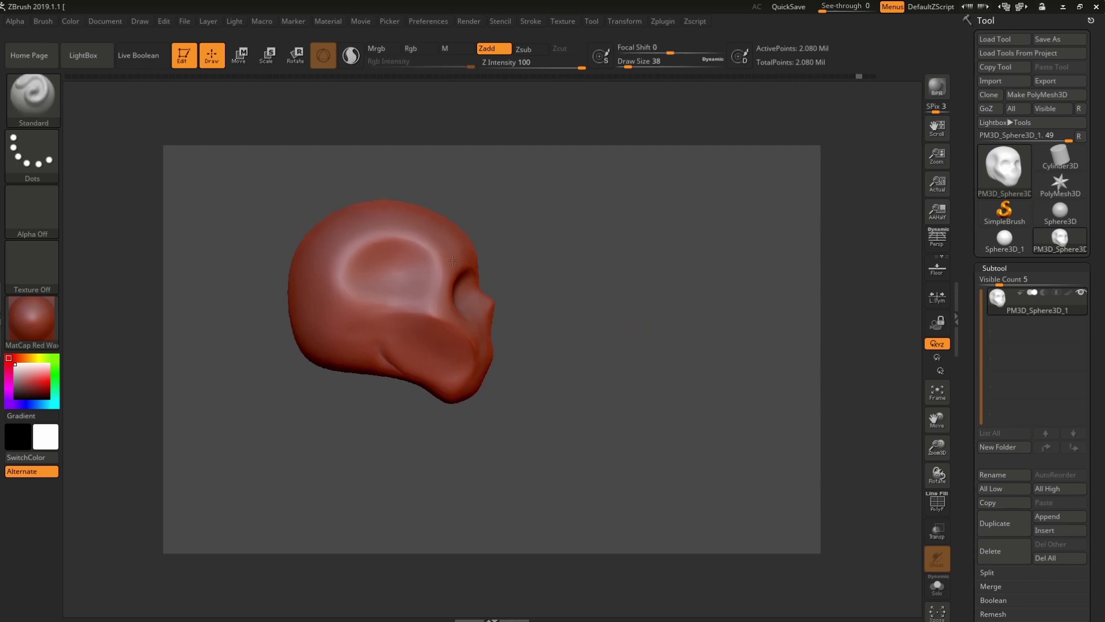
left_click(32, 95)
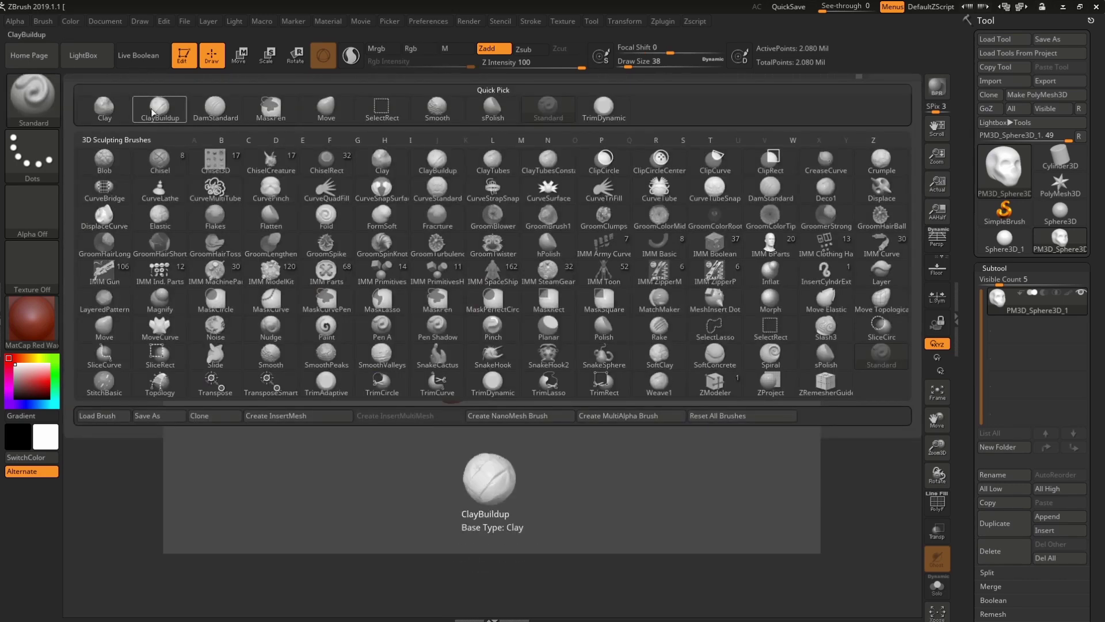
- Pick ClayBuildup, return to the highest subdivision level, and turn the head toward the front
left_click(145, 117)
key("space")
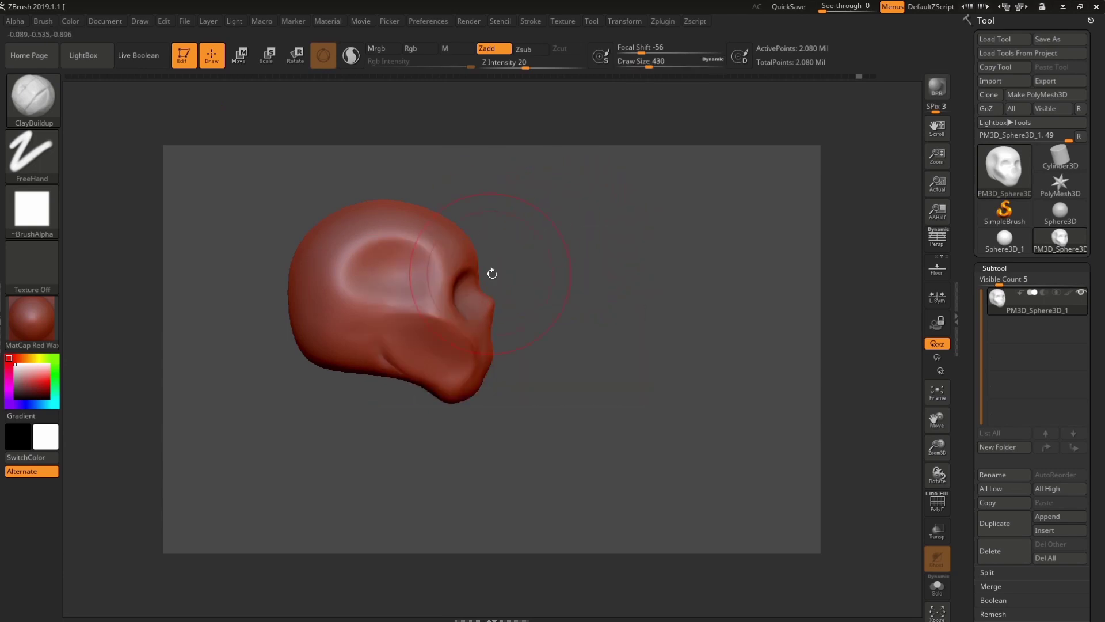
key("shift")
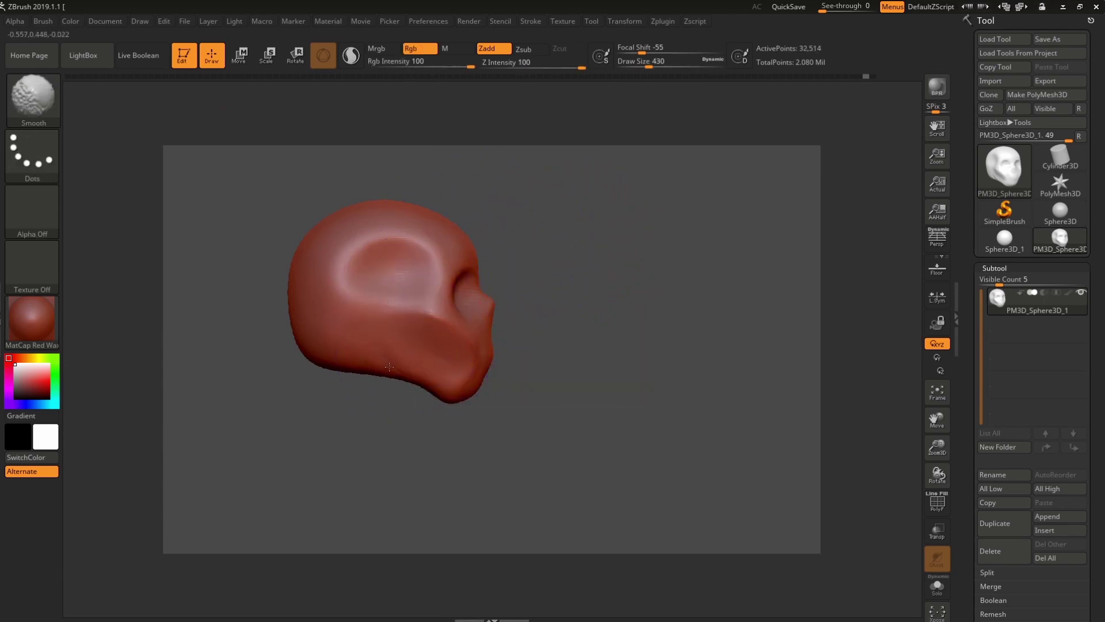
key("d")
key("d")
key("d")
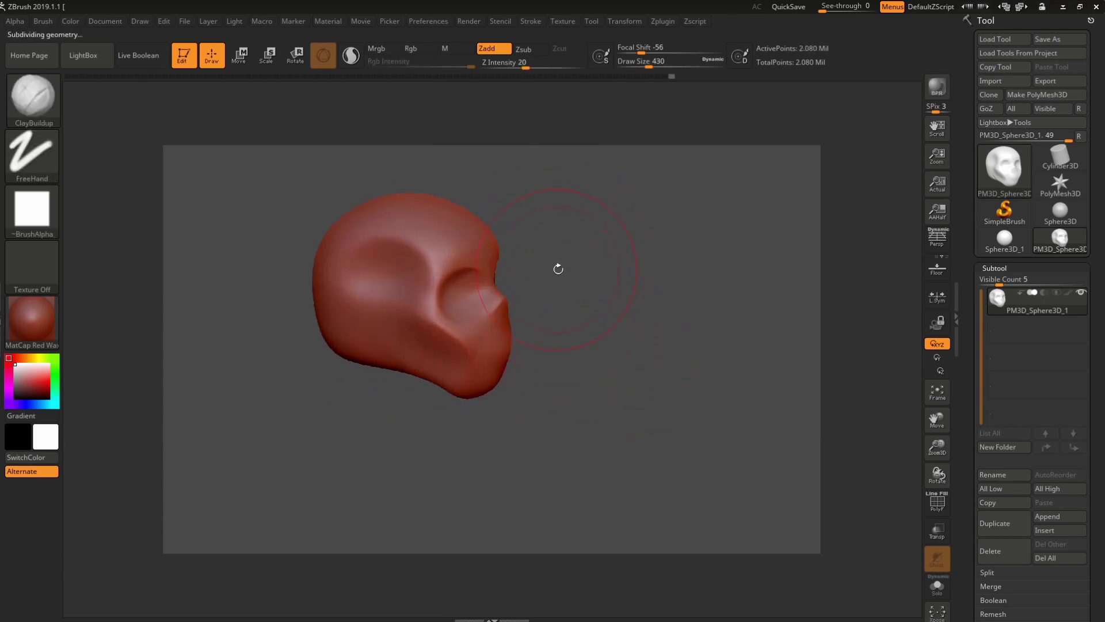
left_click_drag(557, 267, 370, 365)
mouse_move(497, 350)
left_mouse_down("shift")
mouse_move(565, 328)
mouse_move(469, 355)
left_mouse_up("shift")
- Choose the Clay brush at Draw Size 292 with LazyMouse turned off
key("b")
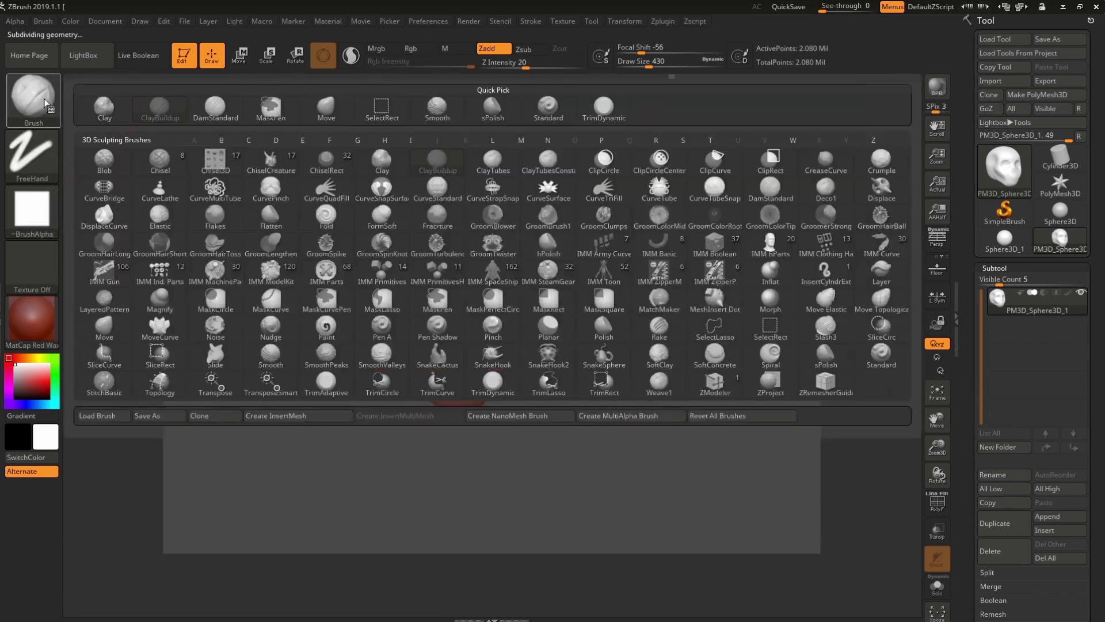
key("c")
key("l")
key("space")
left_click_drag(604, 329, 594, 325)
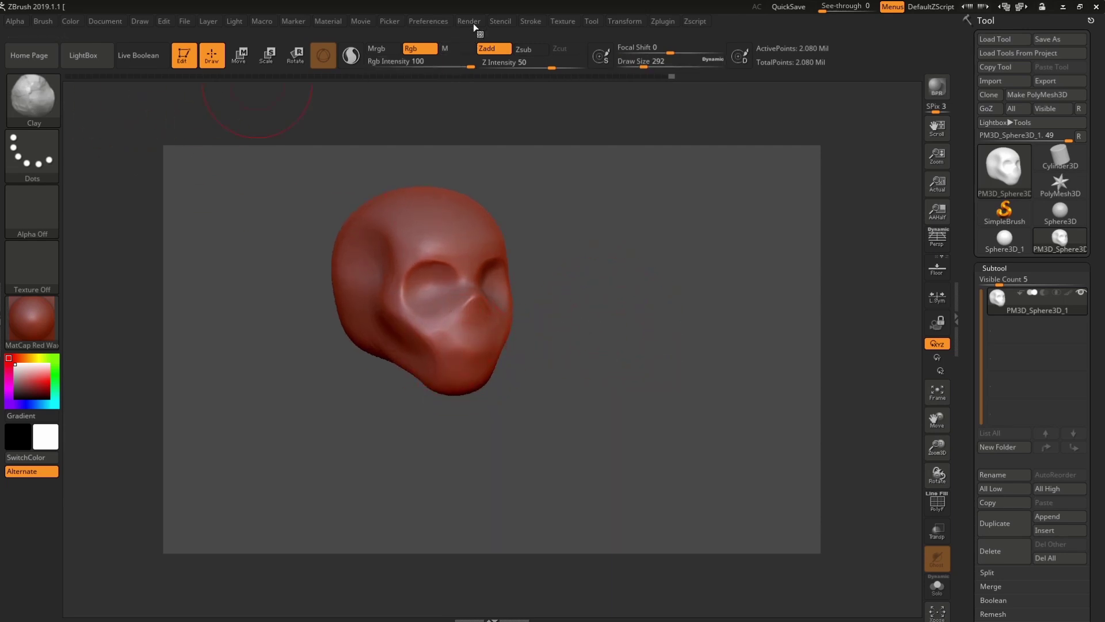
left_click(531, 21)
left_click(566, 224)
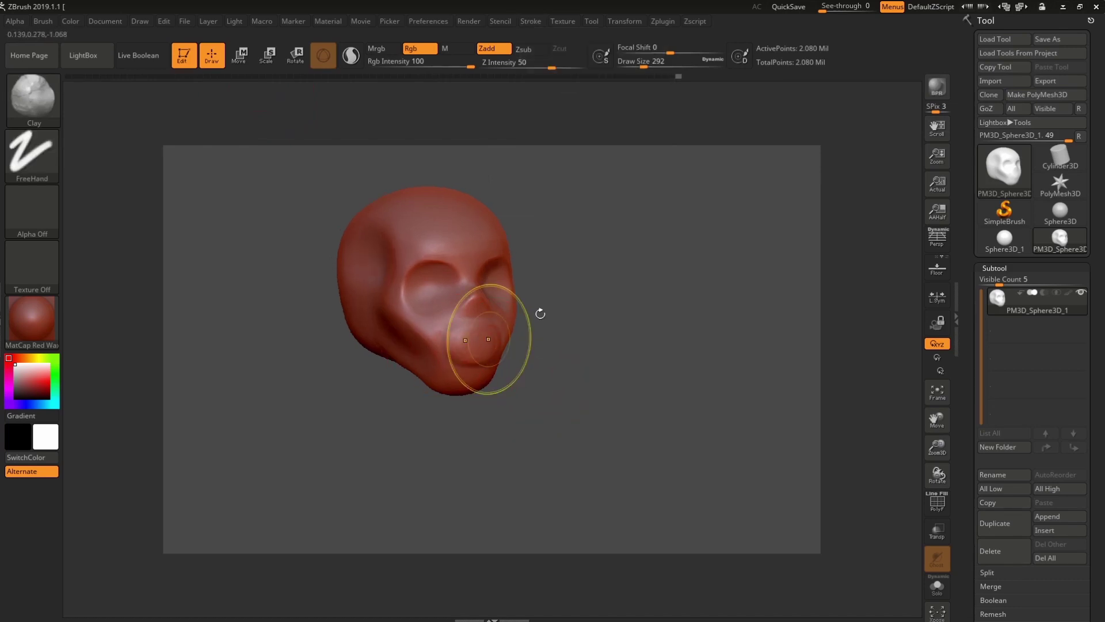
- Set Draw Size 170 and lower Z Intensity, then Shift-smooth the chin facing front
key("space")
left_click_drag(541, 318, 521, 318)
left_click_drag(552, 66, 528, 66)
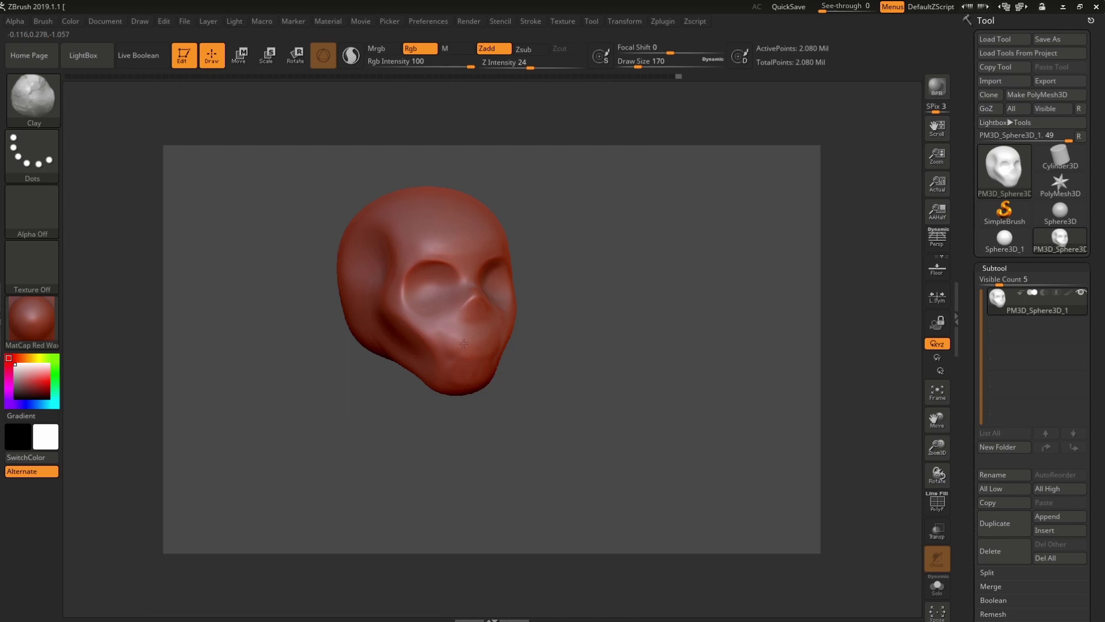
key("shift")
mouse_move(542, 365)
left_mouse_down()
mouse_move(552, 381)
mouse_move(514, 413)
left_mouse_up()
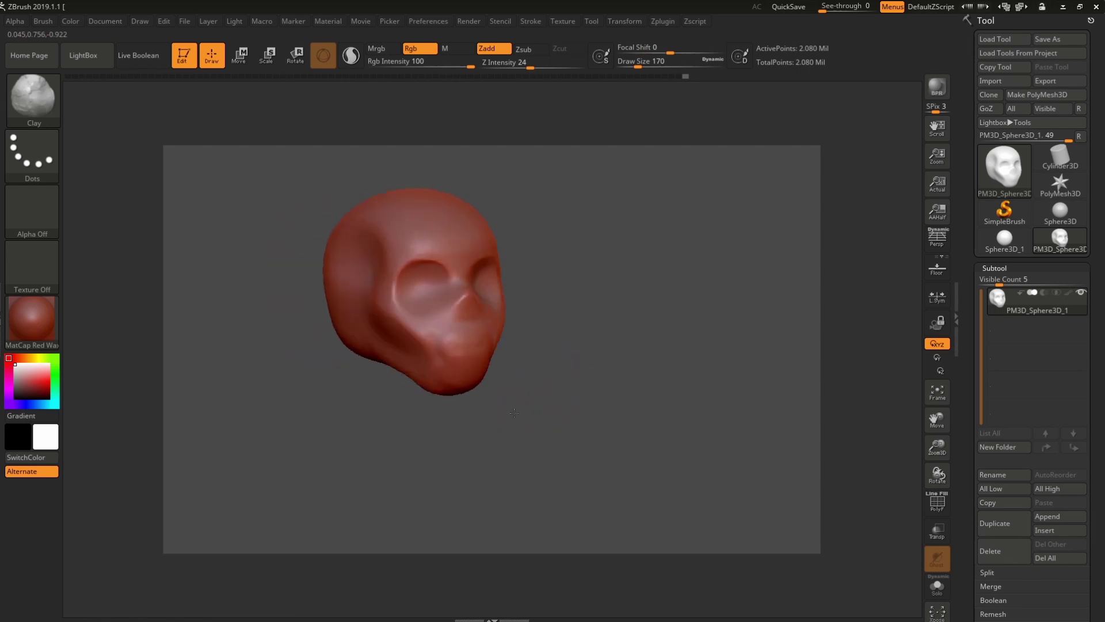
left_click_drag(641, 377, 475, 362)
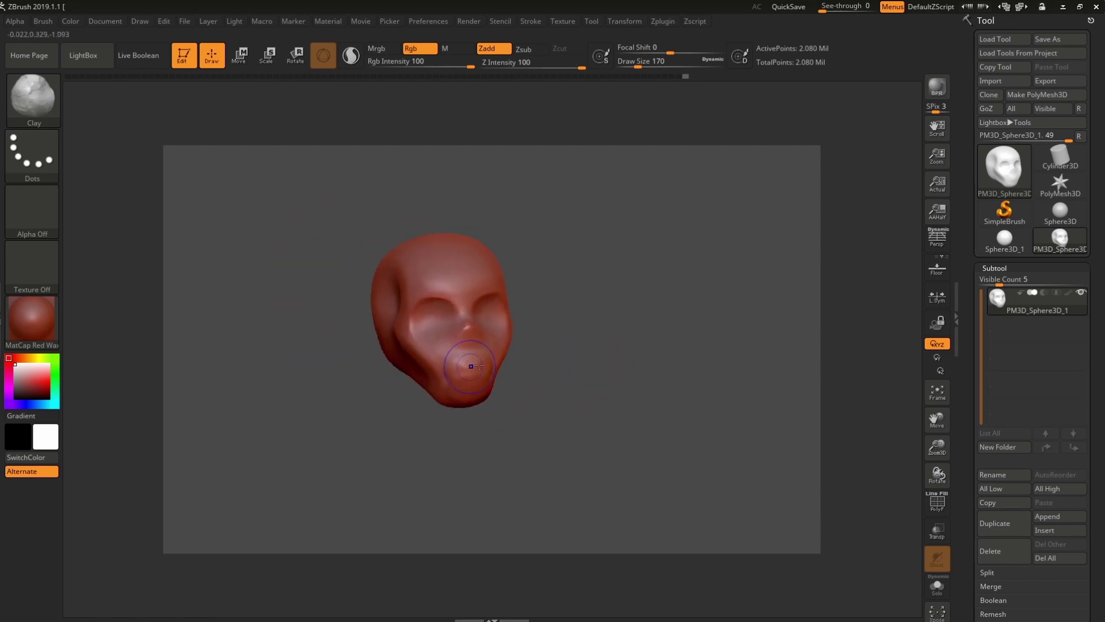
key("shift")
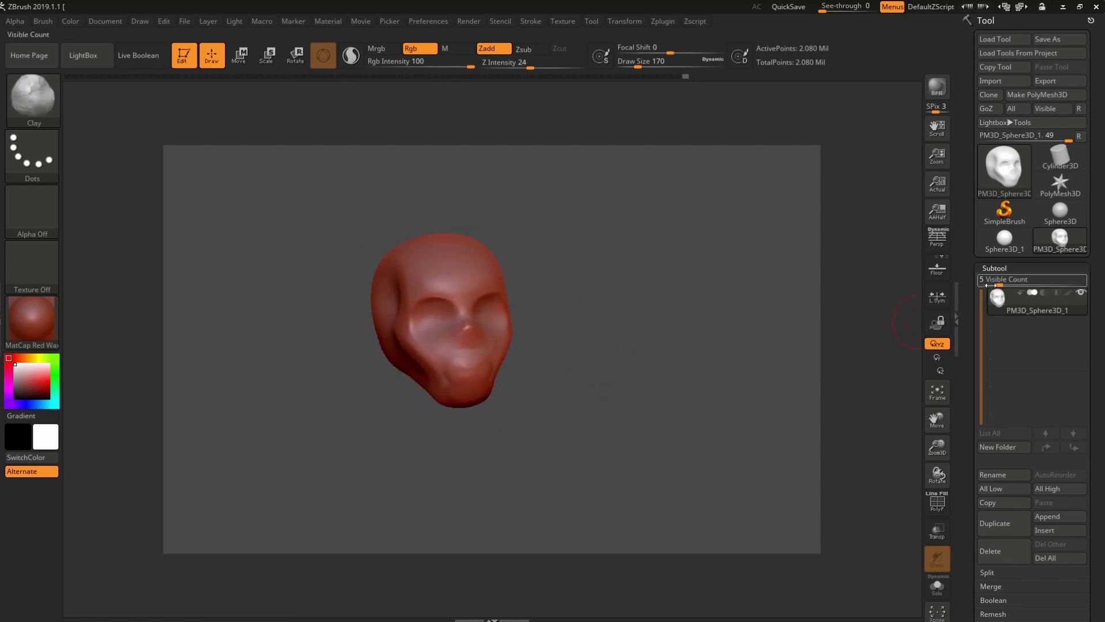
scroll(964, 346, "down", 1)
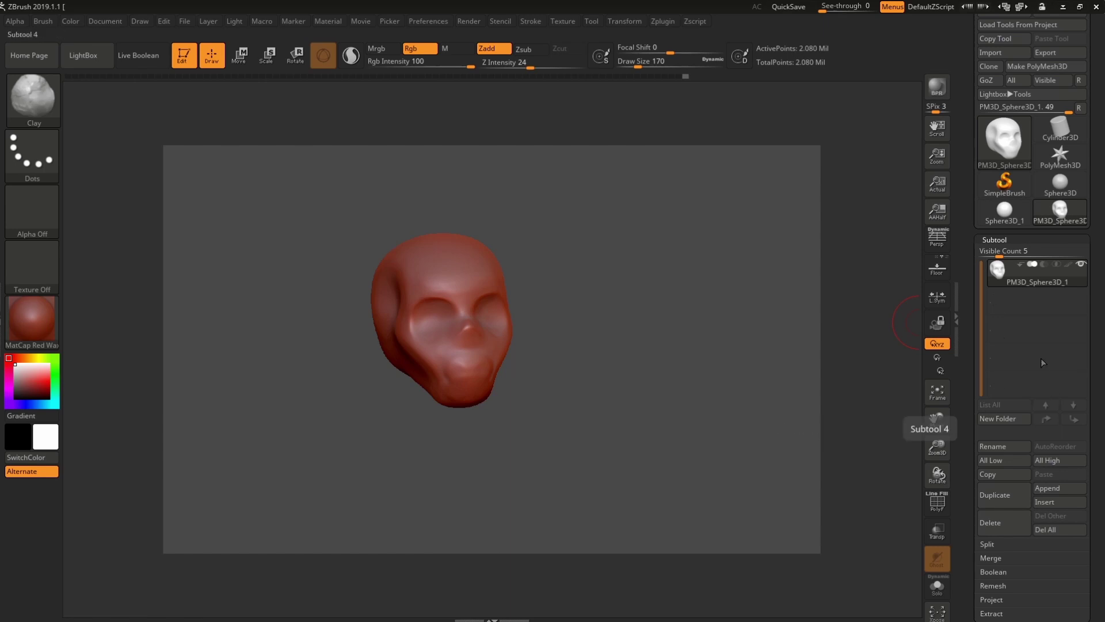
- Append a Cylinder3D, a sphere and a PolyMesh3D star as new subtools
left_click(1048, 489)
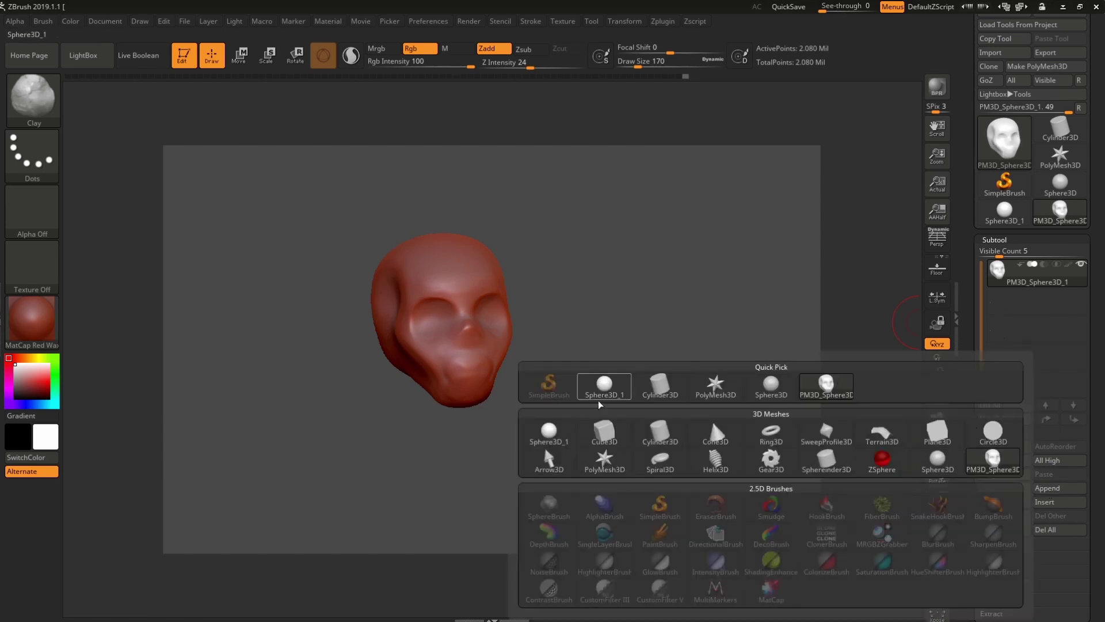
left_click(663, 441)
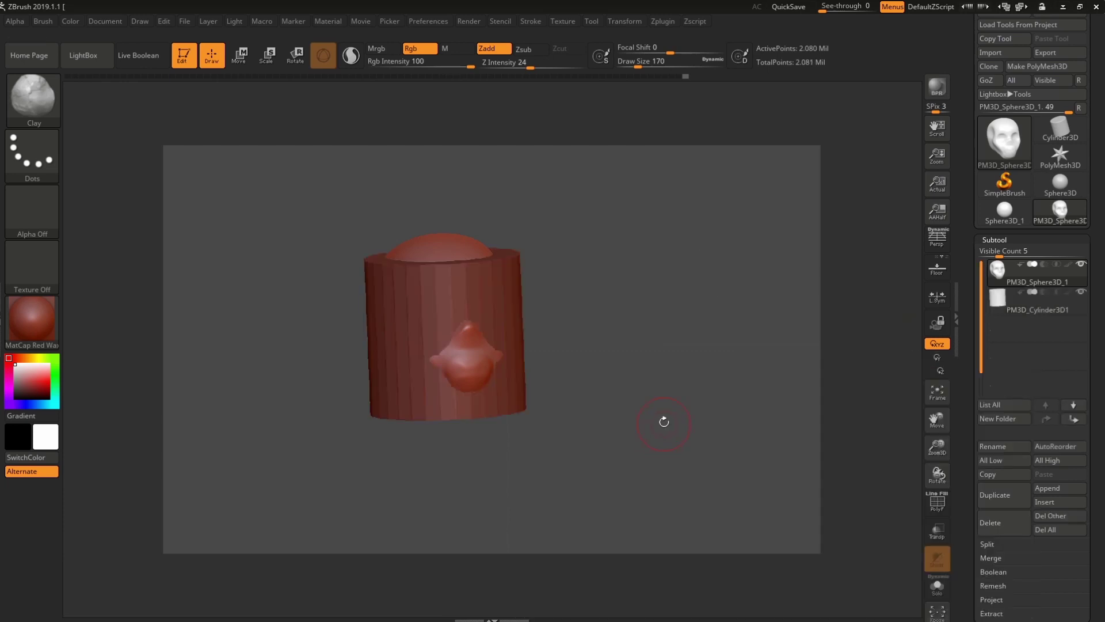
left_click(1028, 309)
mouse_move(1037, 303)
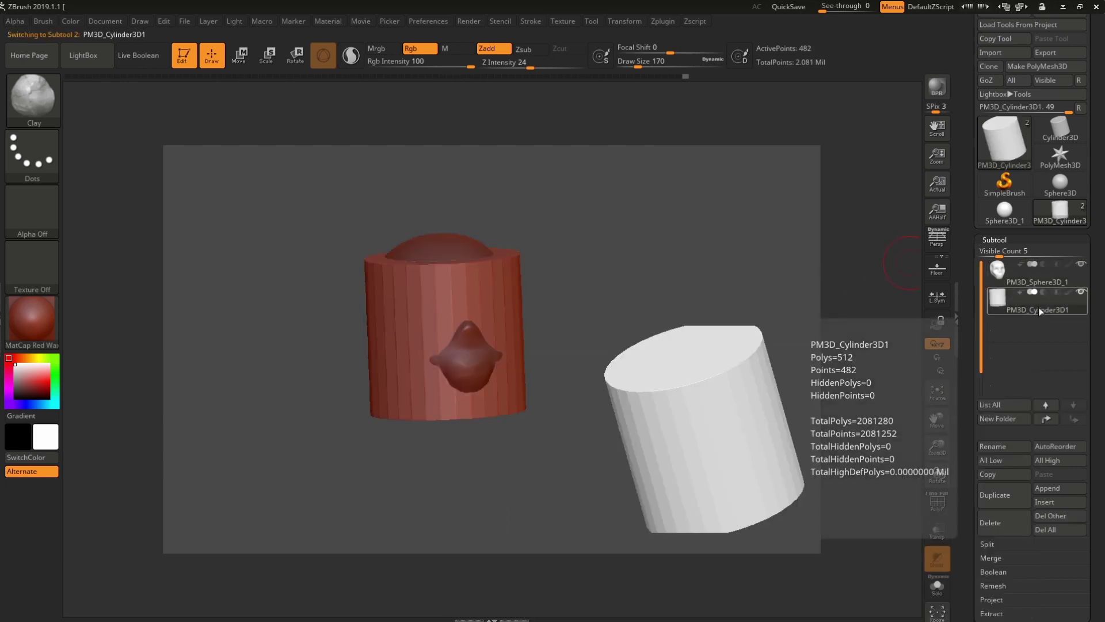
left_click(1049, 488)
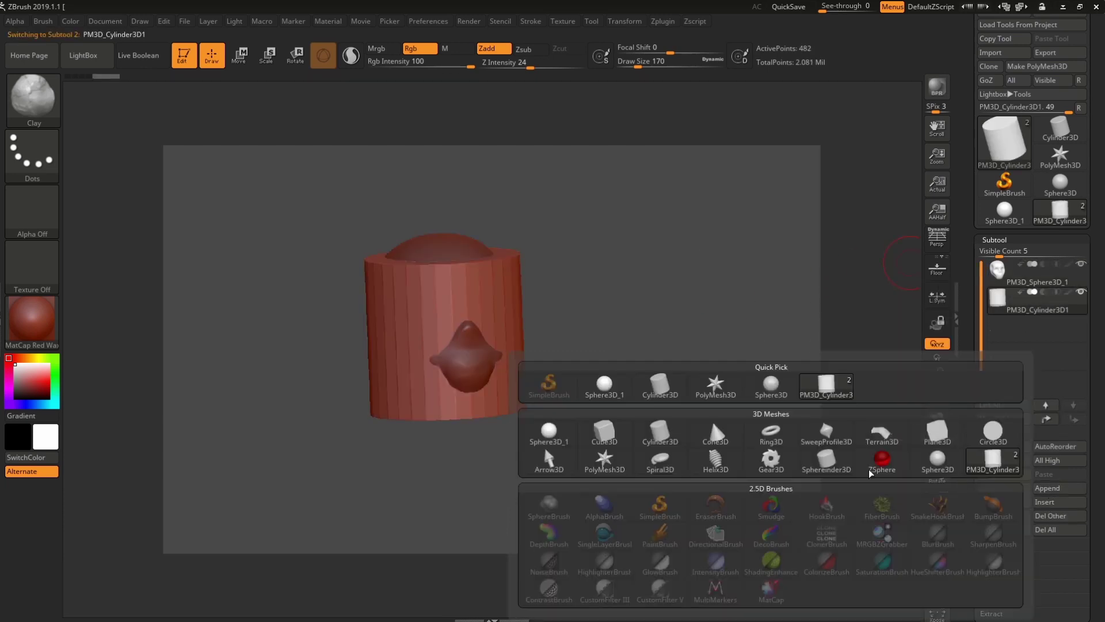
left_click(605, 385)
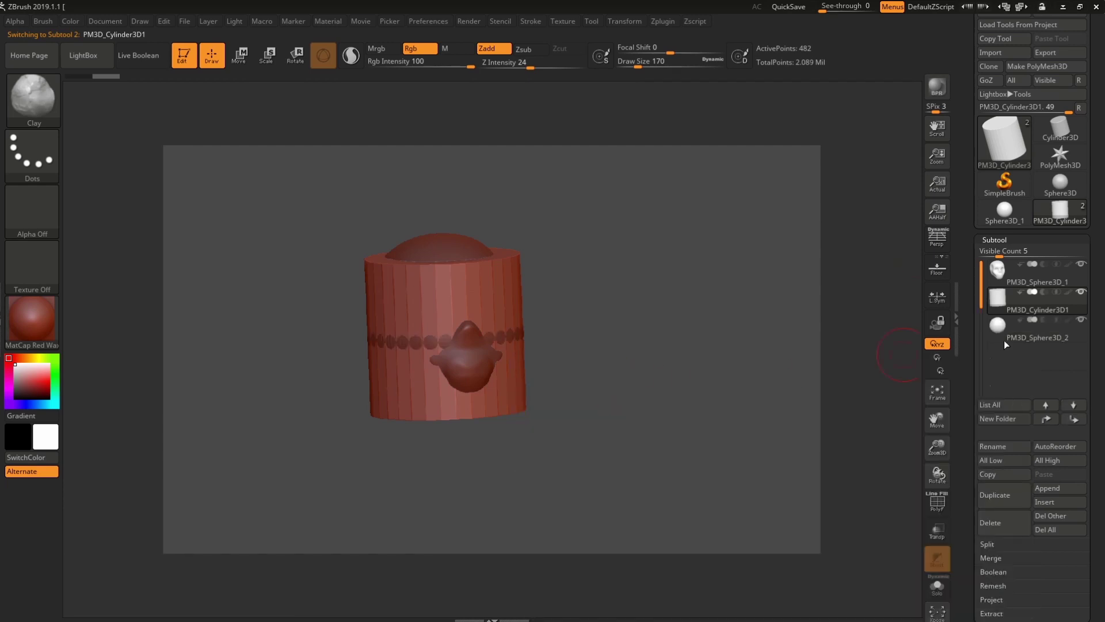
left_click(1051, 488)
left_click(719, 397)
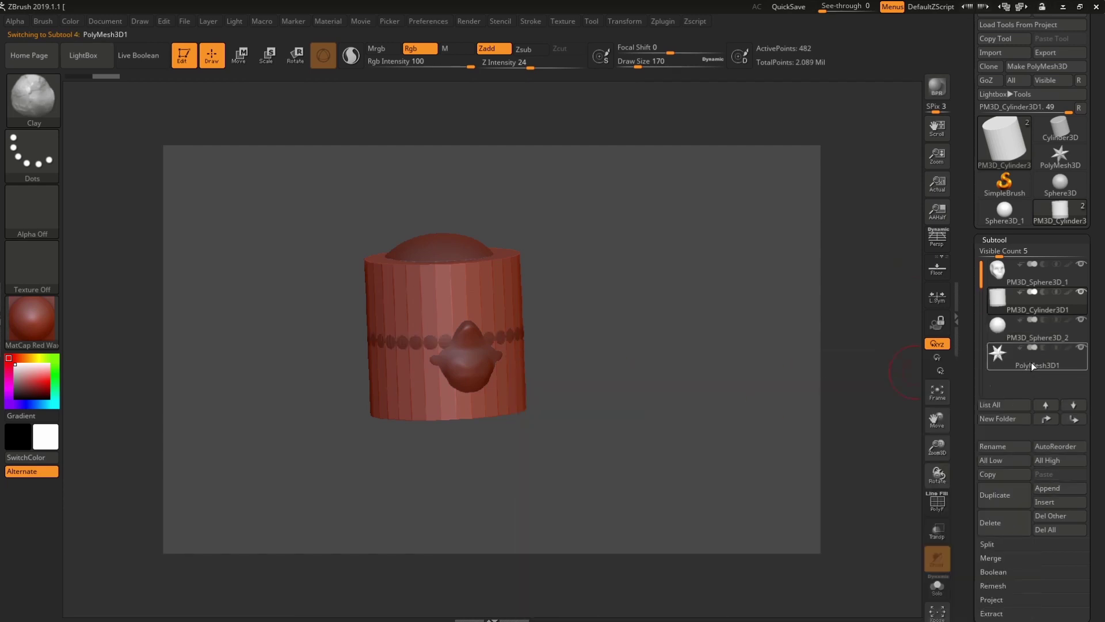
- Delete the PolyMesh3D1 and extra sphere test subtools
scroll(997, 309, "down", 1)
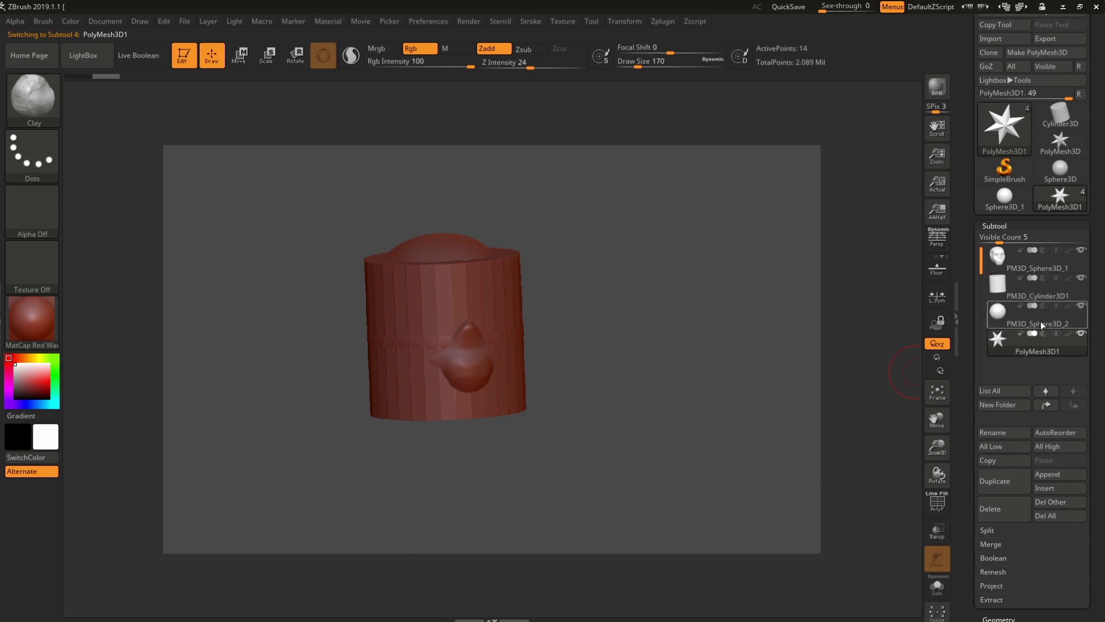
left_click_drag(965, 533, 965, 525)
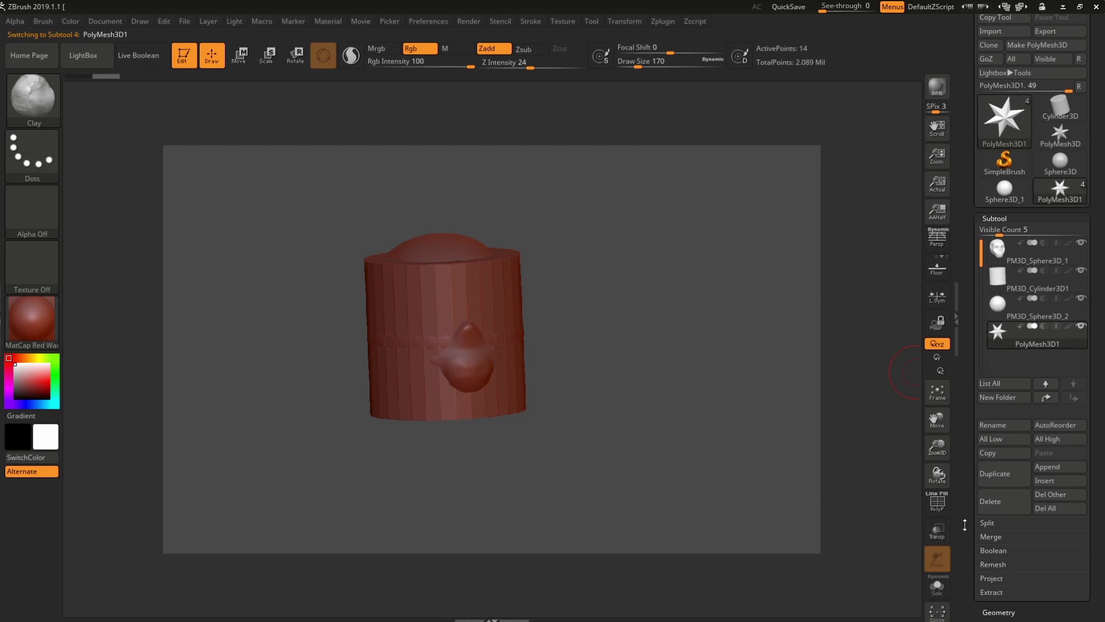
left_click(1001, 501)
left_click(898, 530)
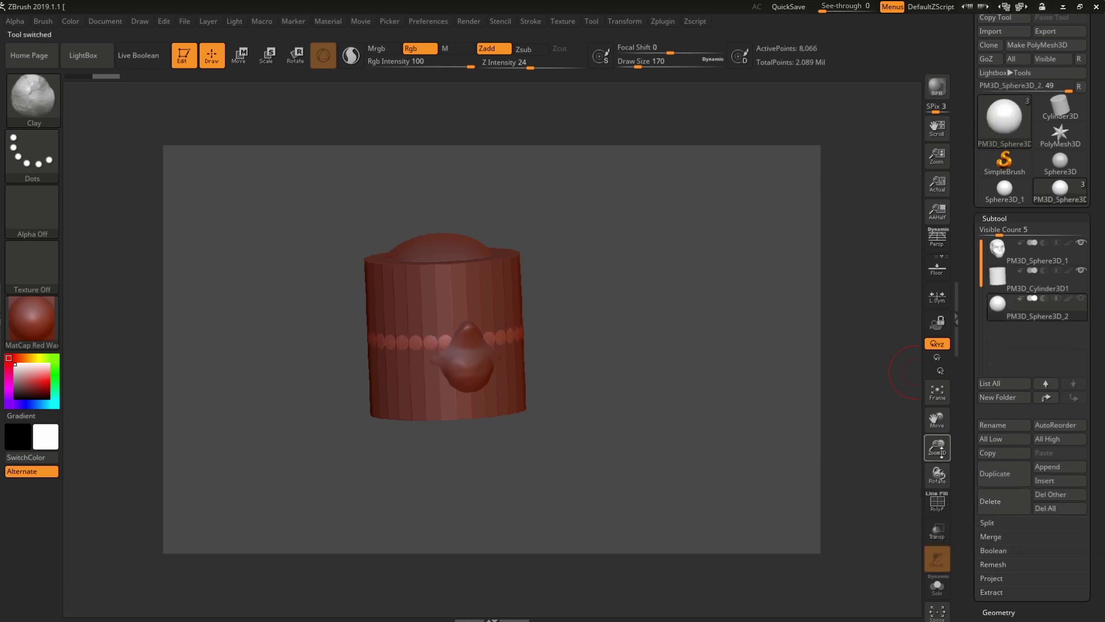
left_click(1002, 500)
left_click(898, 523)
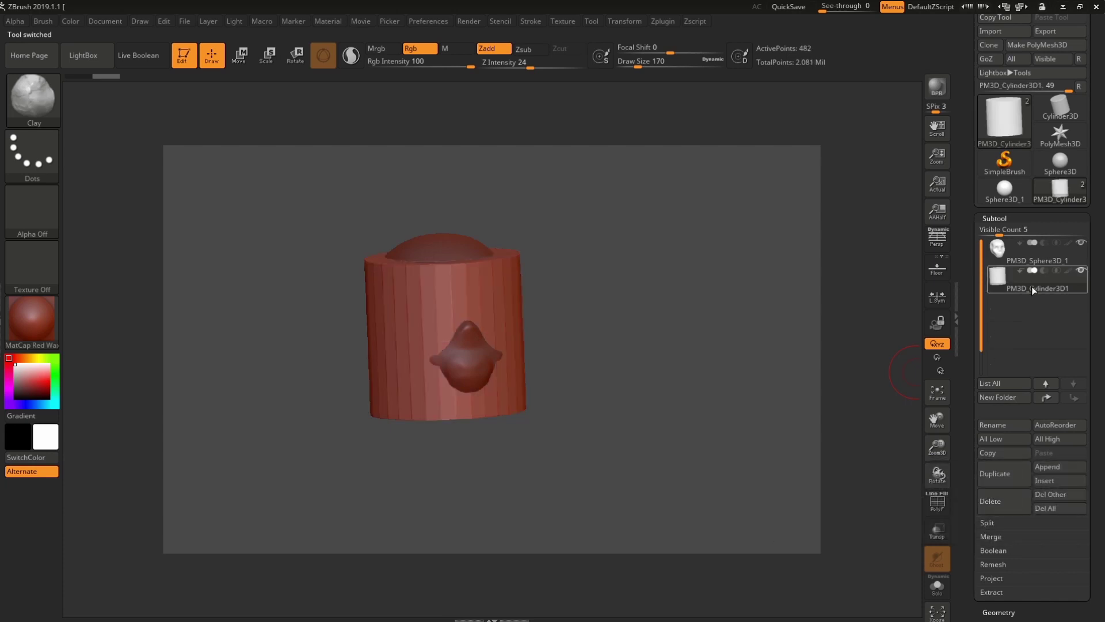
- Duplicate the cylinder twice, then delete both copies, keeping PM3D_Cylinder3D1
left_click(996, 475)
left_click(1000, 475)
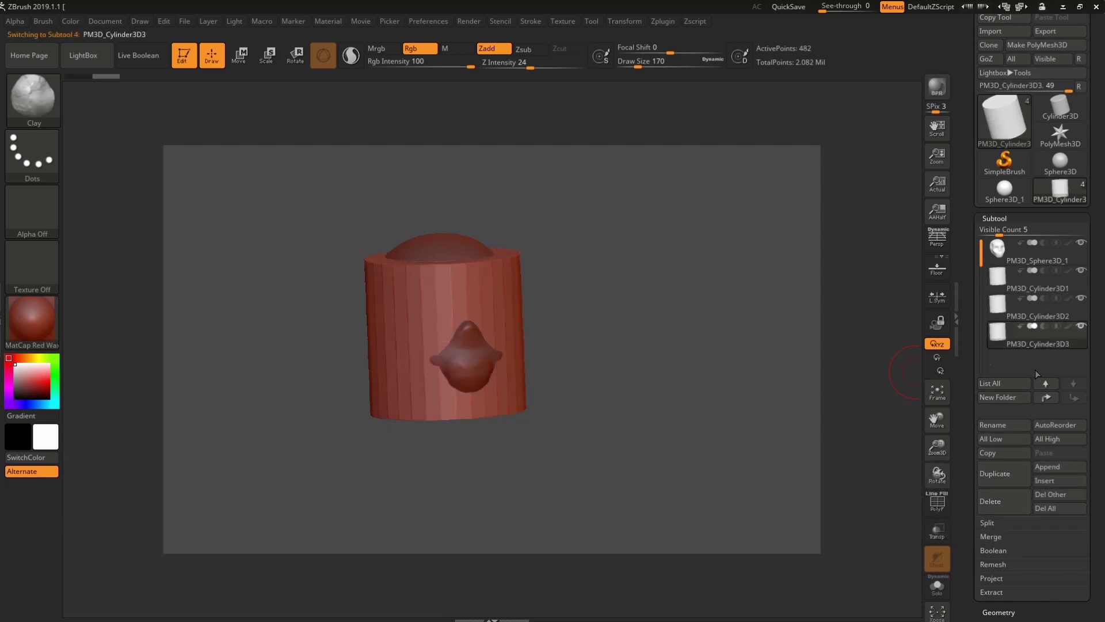
left_click(998, 502)
left_click(897, 525)
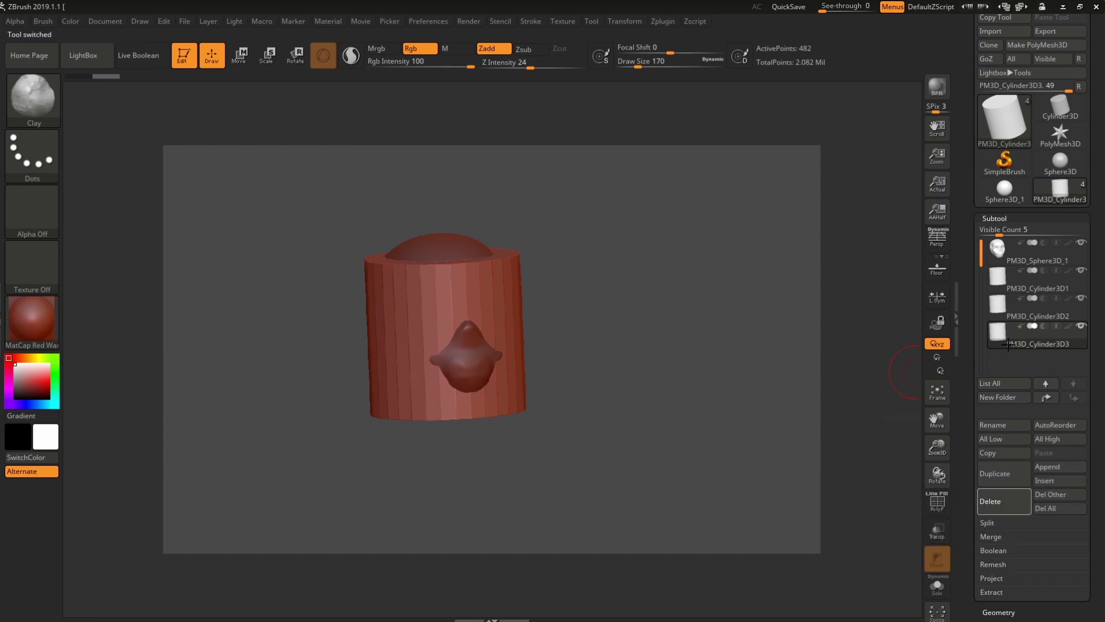
left_click(990, 503)
left_click(898, 529)
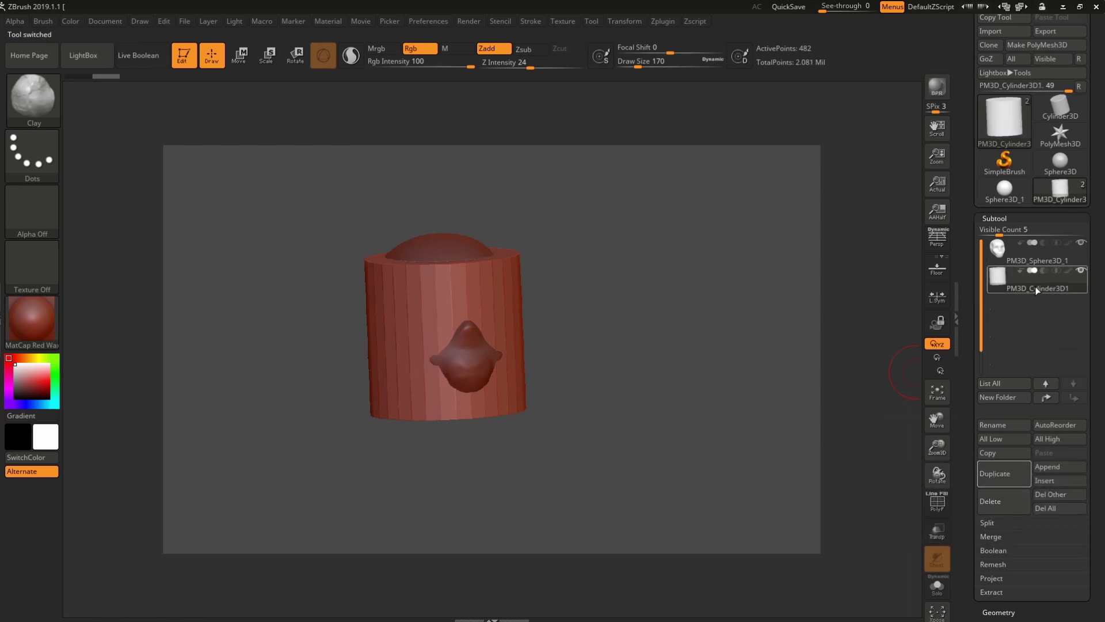
left_click(1003, 427)
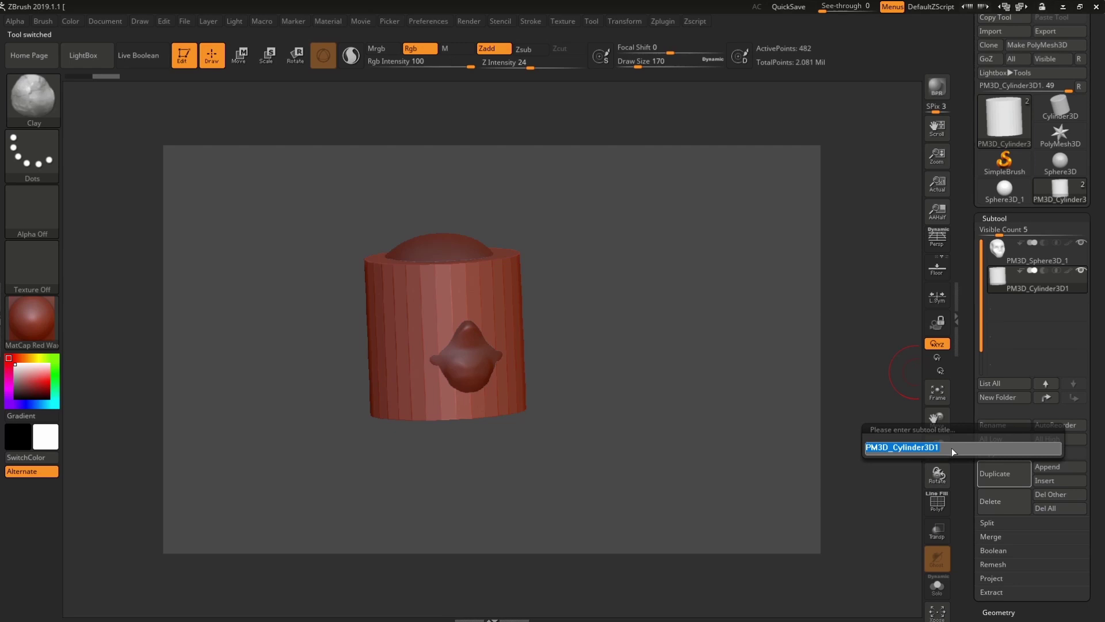
- Name the cylinder subtool 'Neck' and turn the model to a straight front view
type("neck")
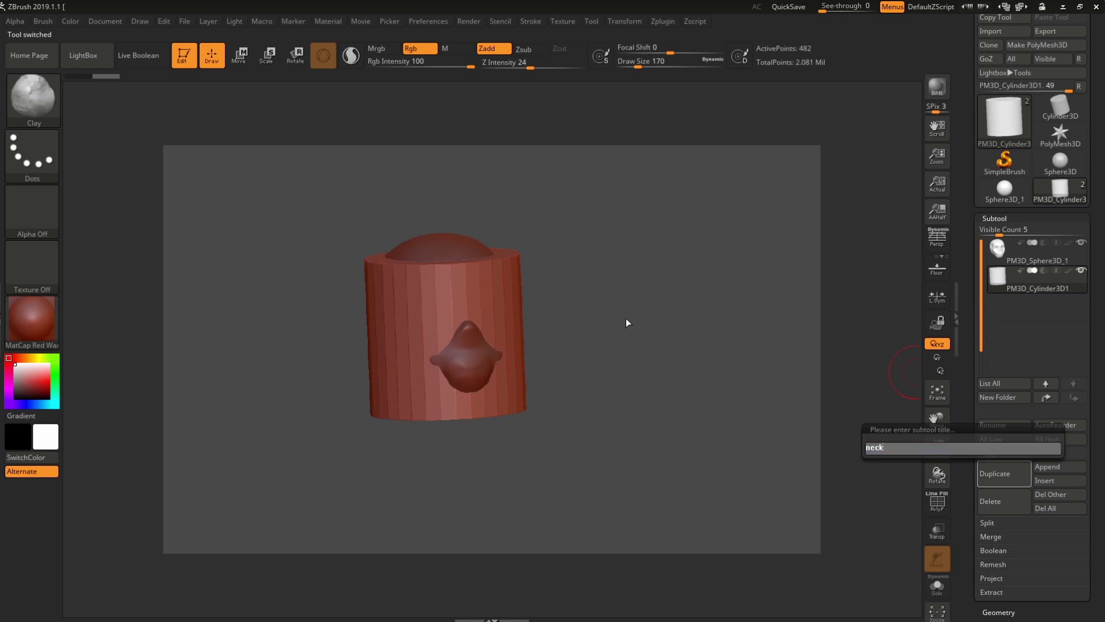
key("Return")
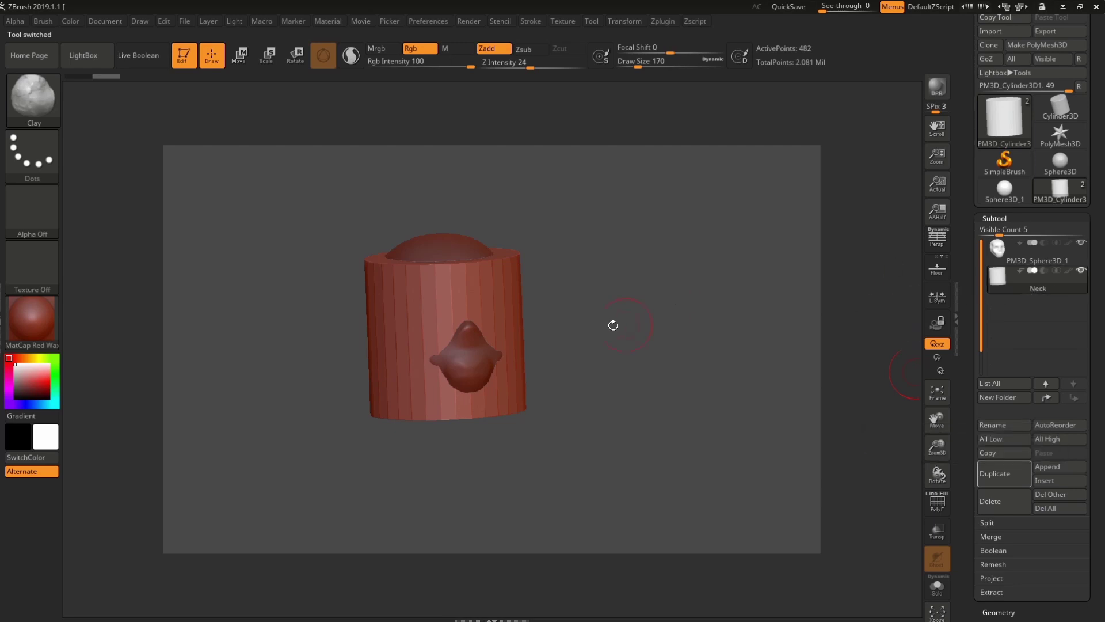
mouse_move(612, 326)
left_mouse_down("shift")
mouse_move(623, 300)
mouse_move(613, 328)
mouse_move(649, 328)
left_mouse_up("shift")
- Pull the neck down and away from the skull with the Move brush at size 1368
left_click(38, 128)
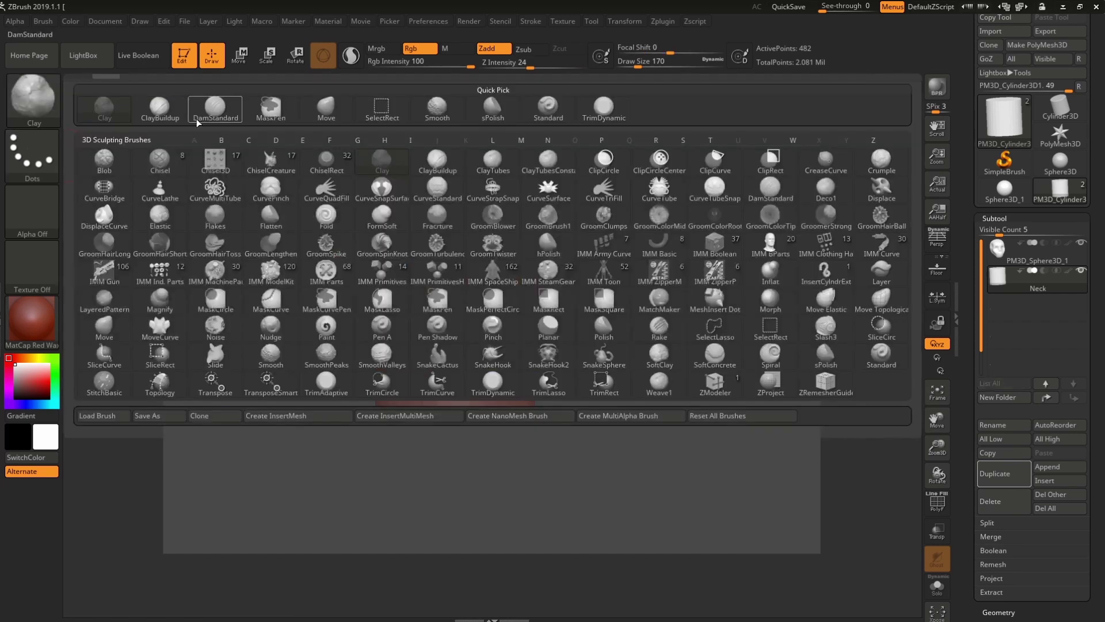
left_click(321, 109)
key("space")
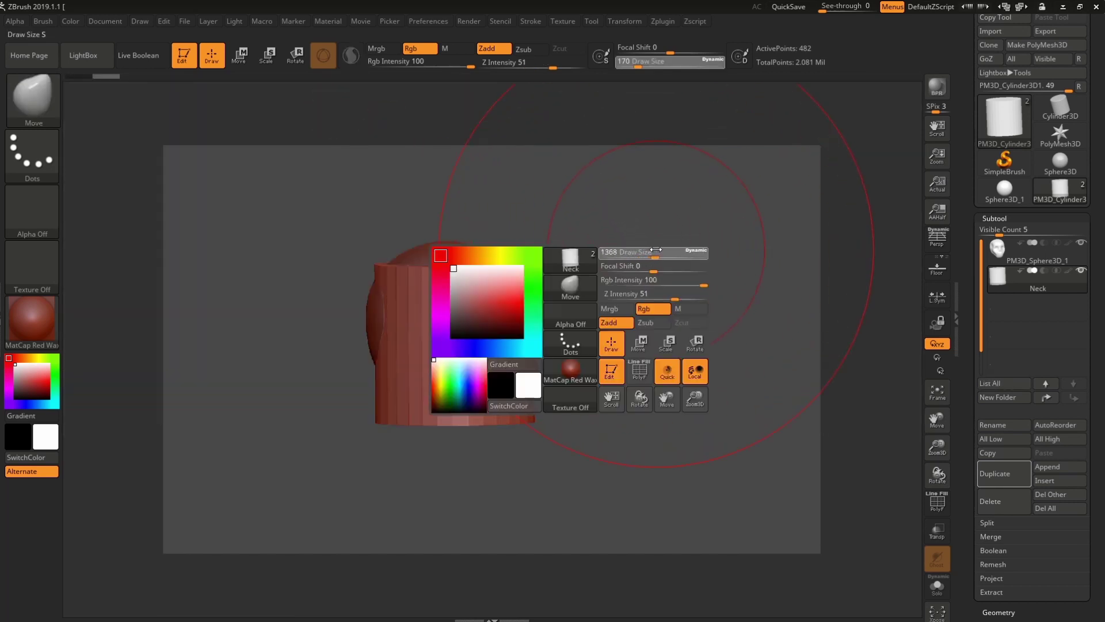
mouse_move(655, 250)
left_mouse_down()
mouse_move(546, 348)
mouse_move(448, 355)
left_mouse_up()
key("ctrl")
left_click_drag(642, 351, 726, 326)
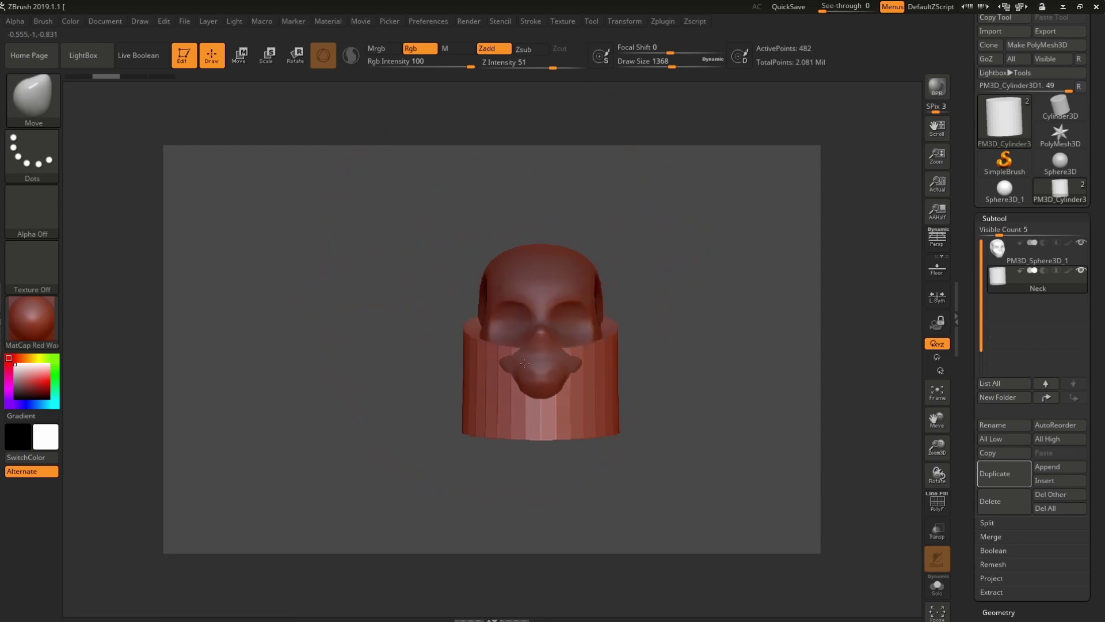
left_click_drag(506, 414, 500, 452)
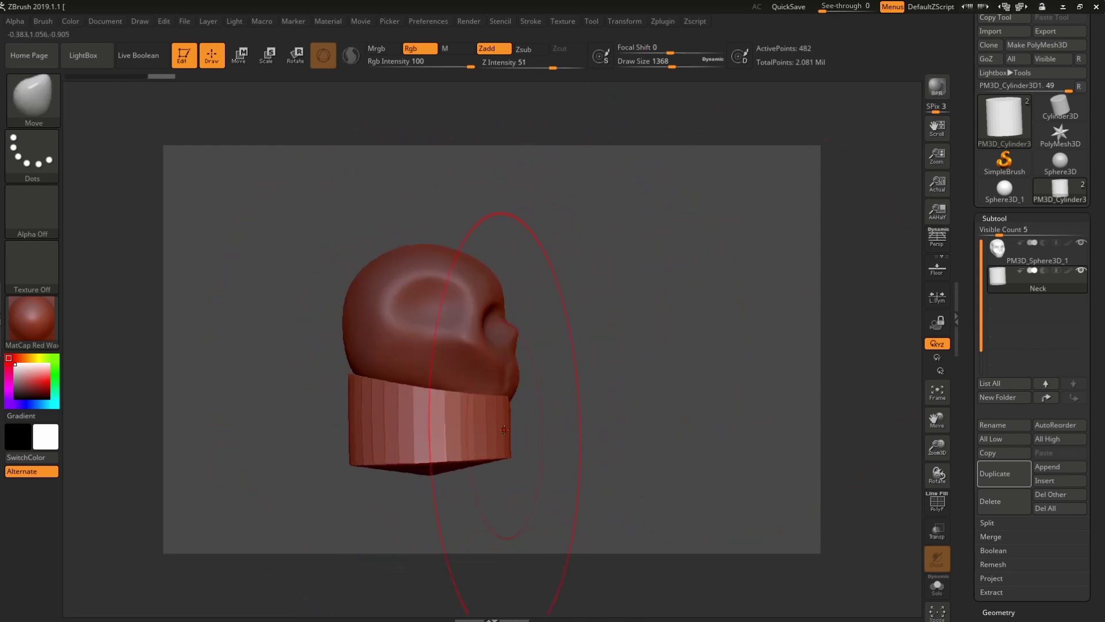
- Reshape the neck into a more upright cylinder with the Move brush at size 465
key("space")
mouse_move(542, 399)
left_mouse_down()
mouse_move(446, 421)
mouse_move(501, 418)
left_mouse_up()
key("space")
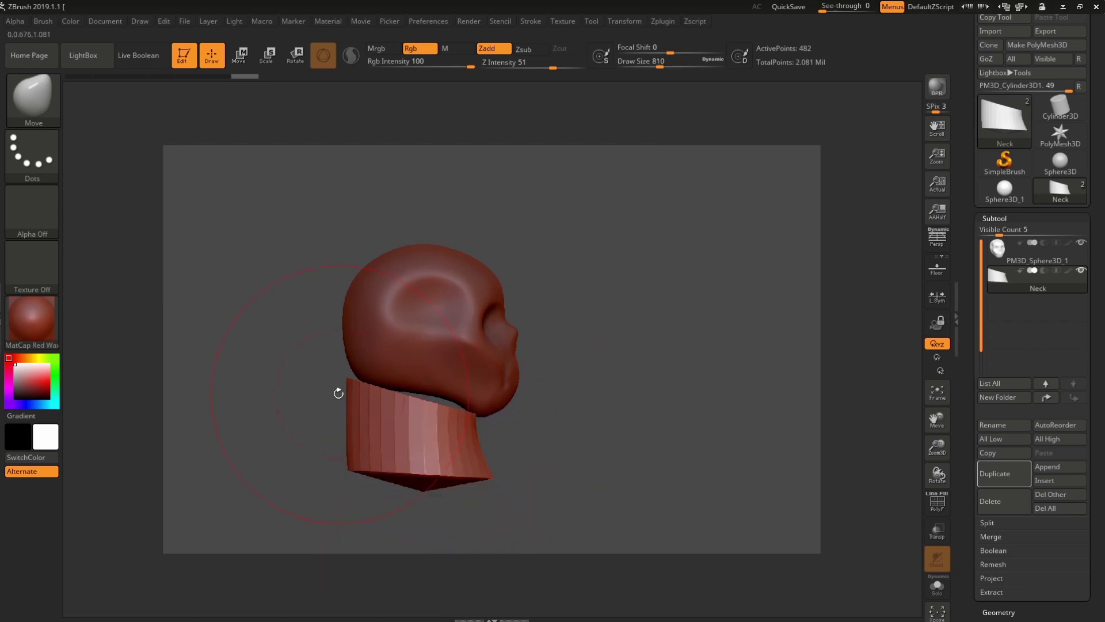
left_click_drag(338, 390, 411, 382)
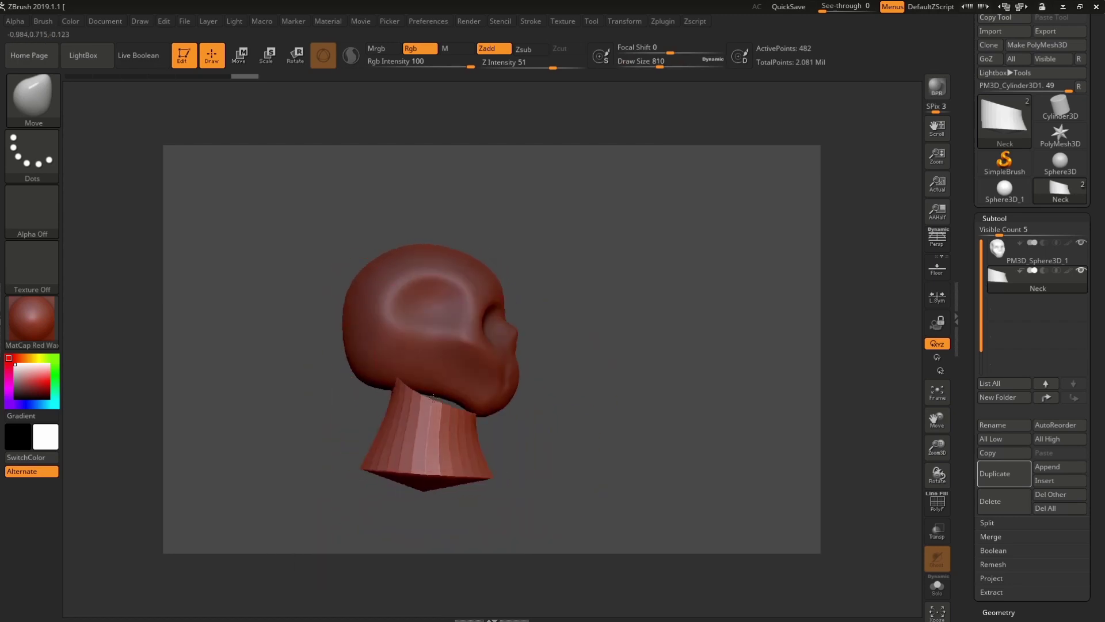
left_click_drag(575, 392, 505, 389)
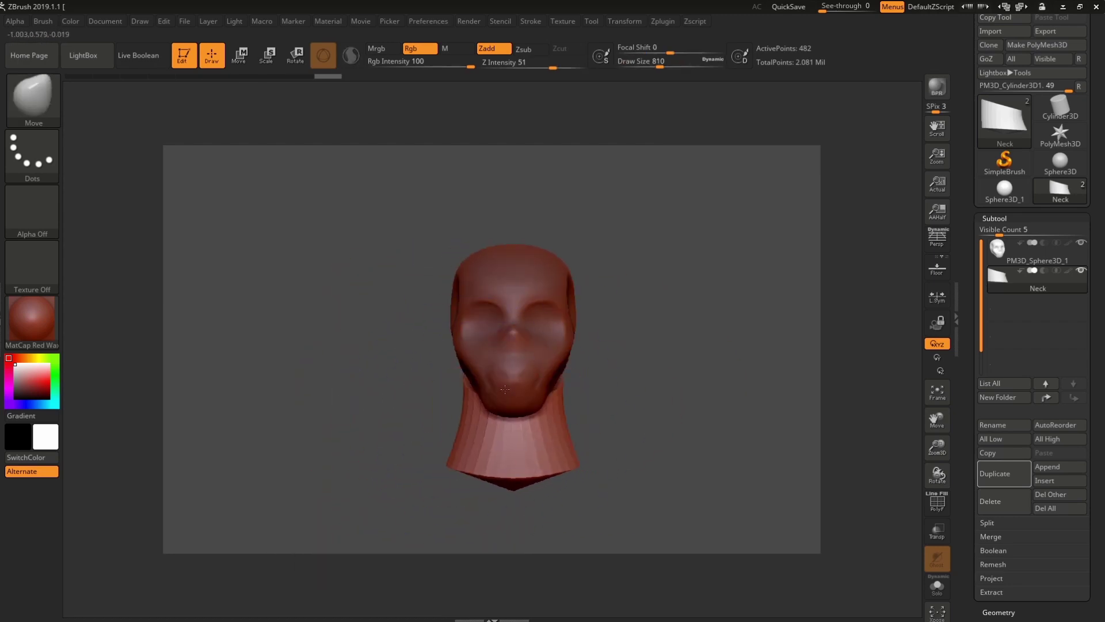
mouse_move(529, 349)
right_mouse_down()
mouse_move(464, 368)
mouse_move(598, 421)
right_mouse_up()
right_click_drag(529, 398, 568, 415)
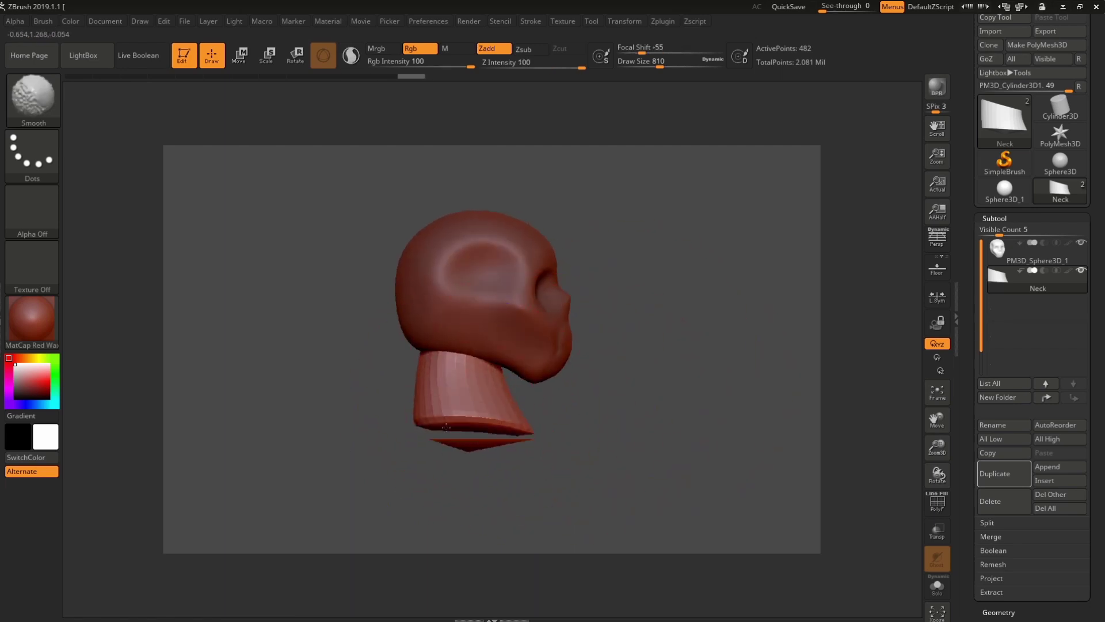
key("space")
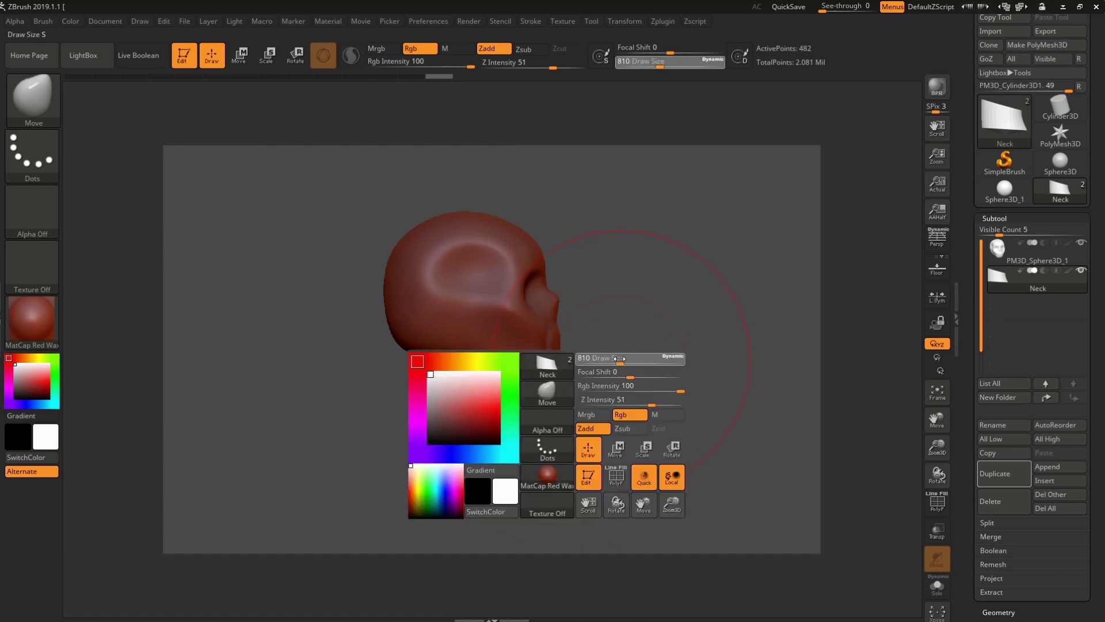
left_click_drag(663, 359, 622, 360)
mouse_move(478, 403)
left_mouse_down()
mouse_move(439, 400)
mouse_move(463, 432)
mouse_move(419, 383)
mouse_move(431, 358)
left_mouse_up()
- Undo and redo neck edits, pull the neck's bottom edge into shape, and select the Neck subtool
key("ctrl+z")
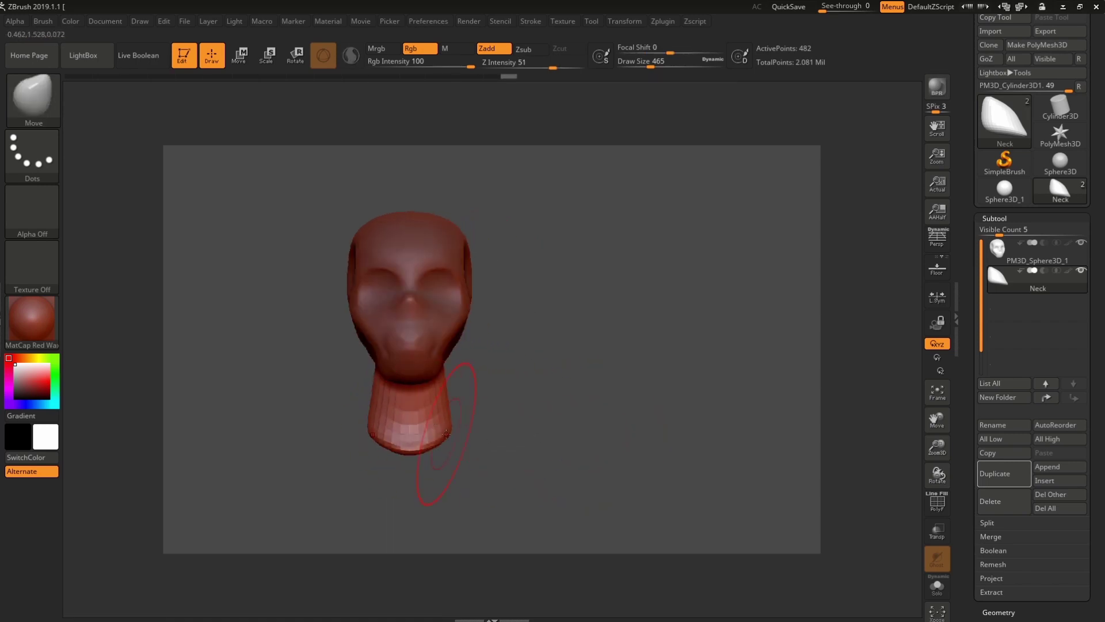
key("ctrl+shift+z")
left_click_drag(545, 408, 507, 405)
key("ctrl+shift+z")
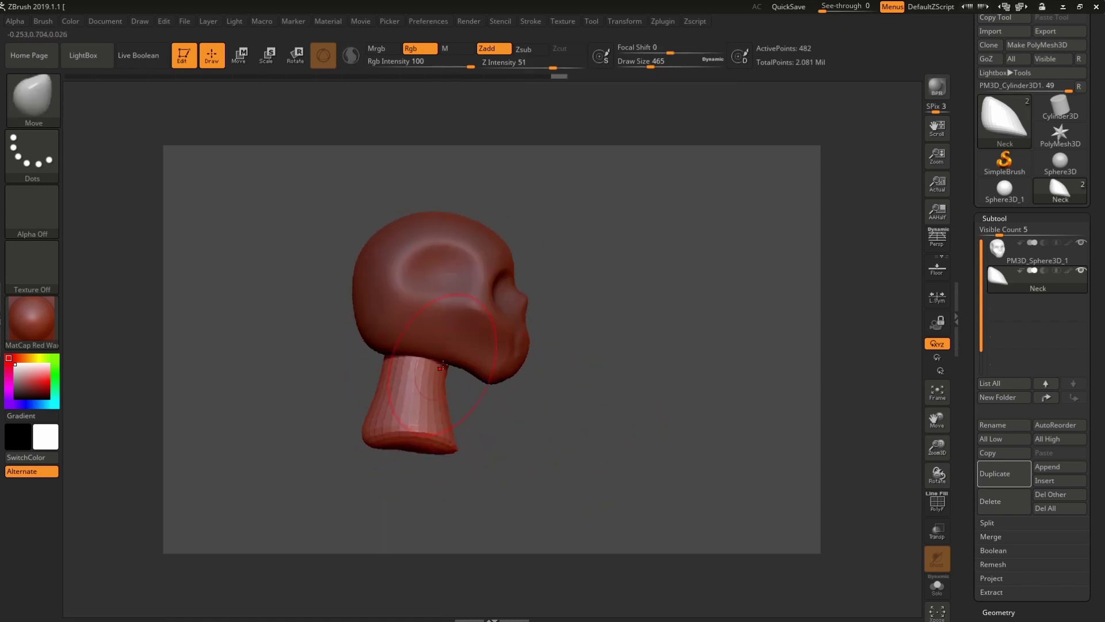
left_click_drag(385, 394, 403, 398)
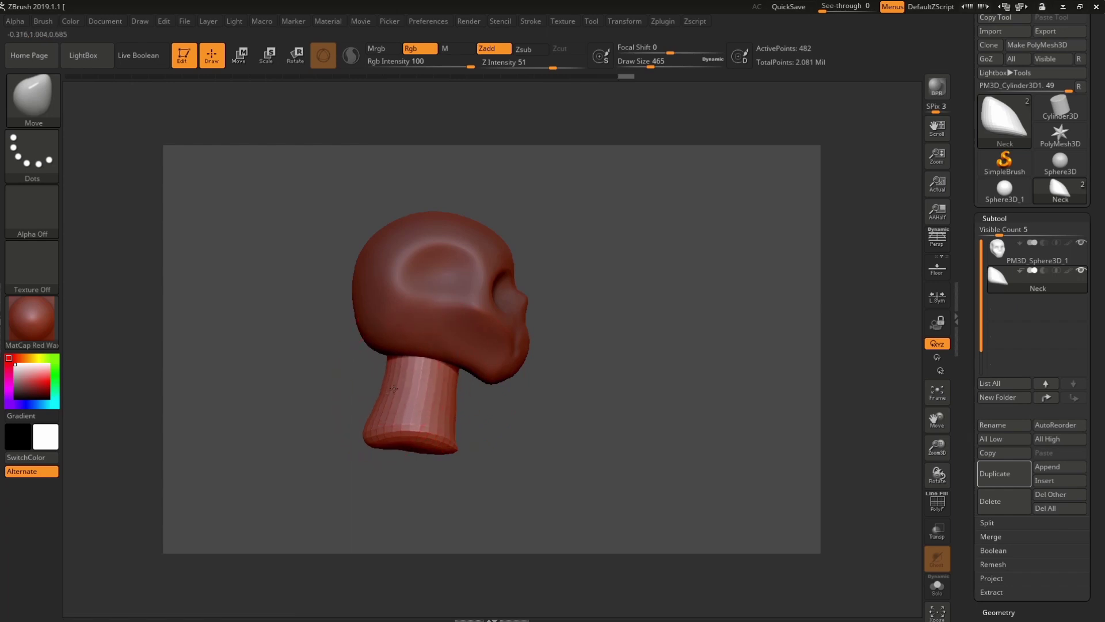
key("ctrl")
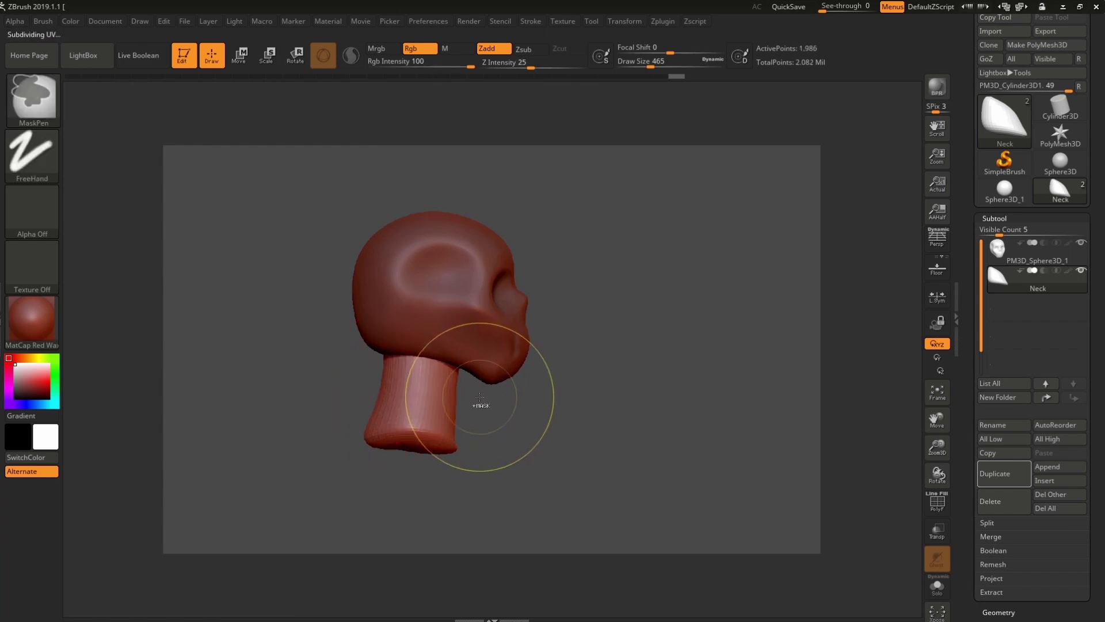
key("ctrl+shift+z")
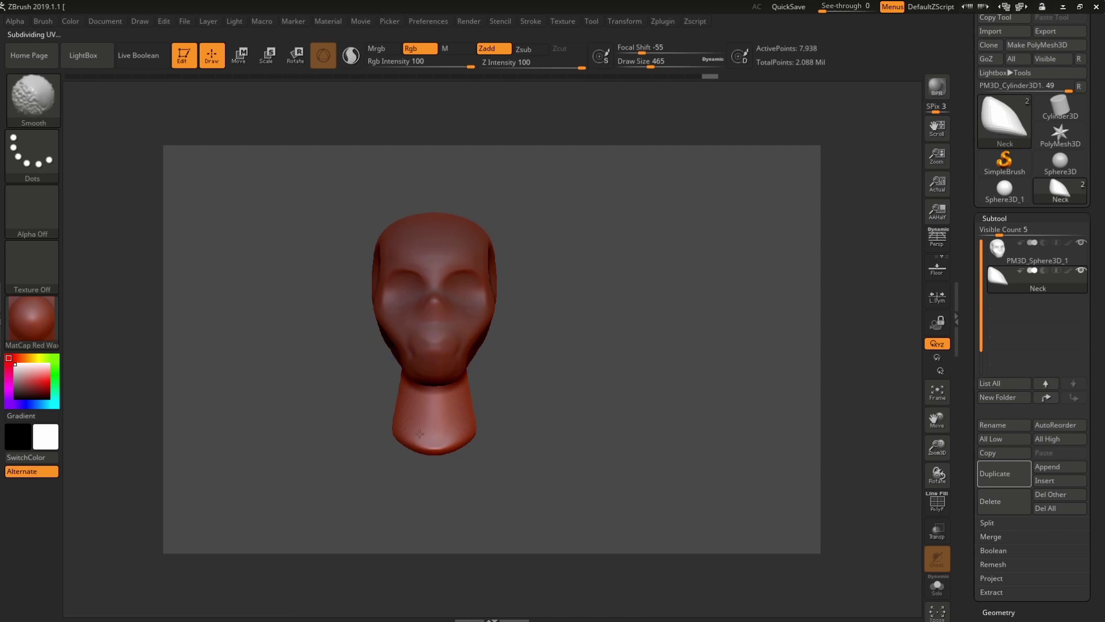
left_click_drag(509, 440, 473, 439)
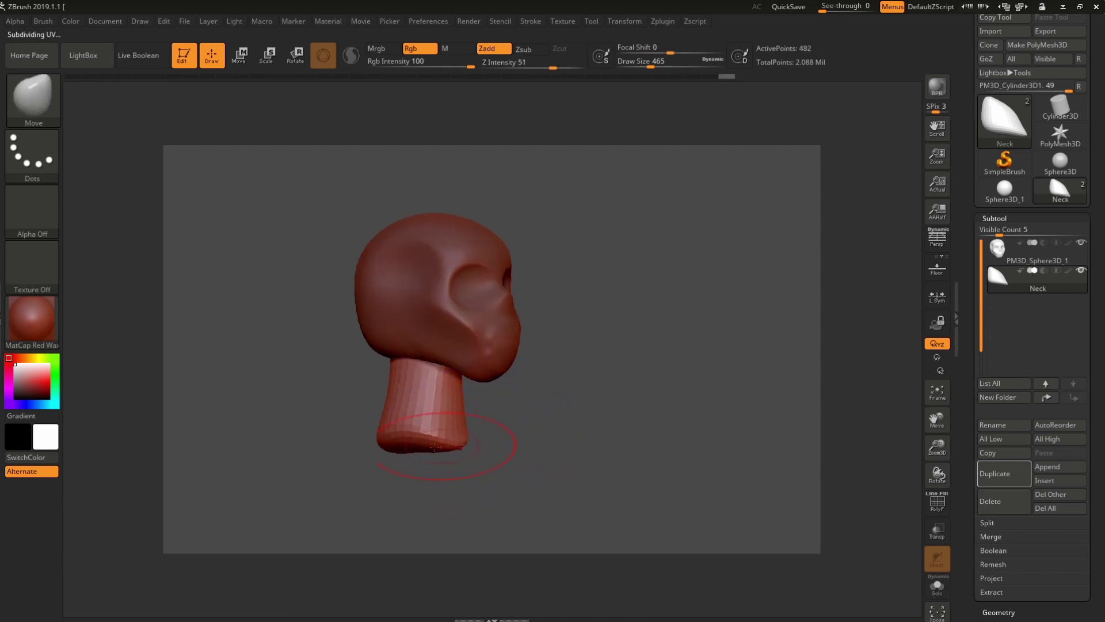
left_click_drag(395, 423, 387, 437)
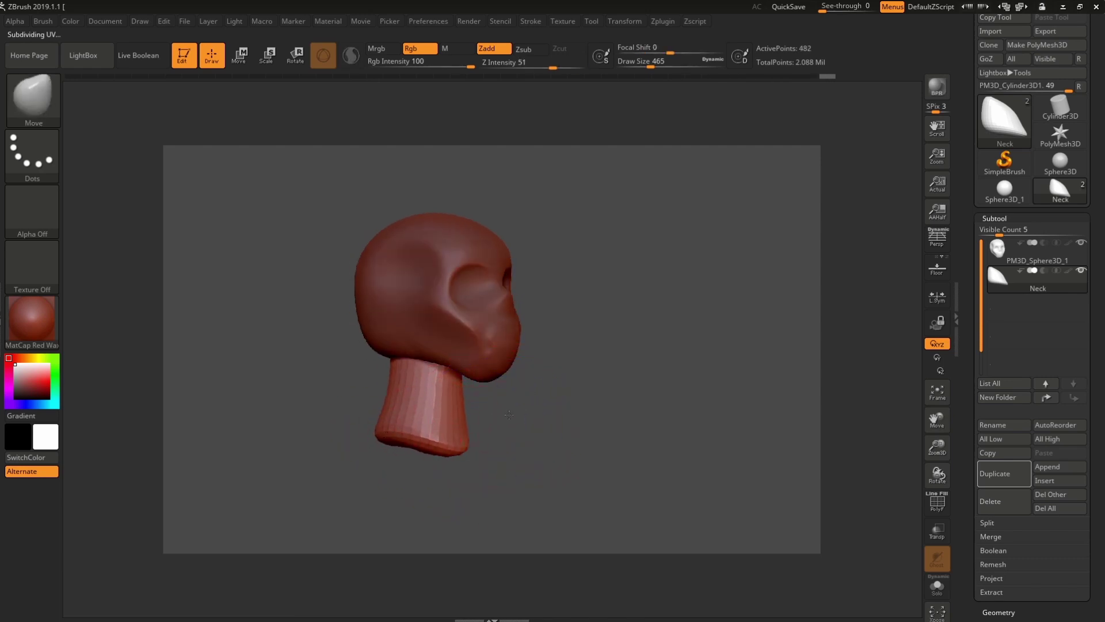
mouse_move(509, 415)
left_mouse_down()
mouse_move(548, 395)
mouse_move(508, 315)
left_mouse_up()
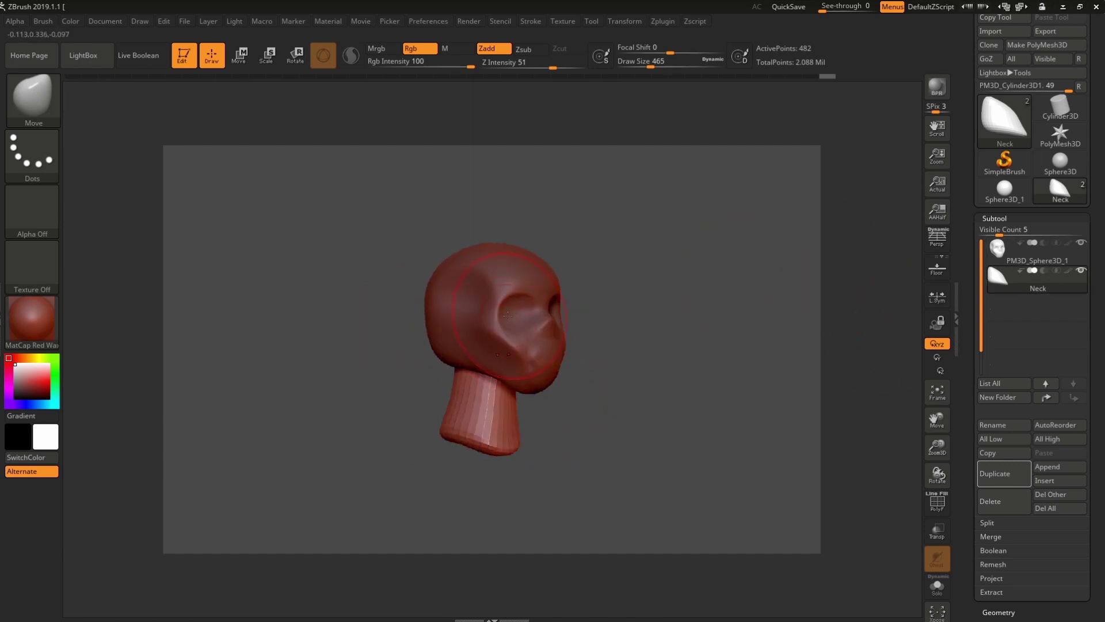
left_click(1014, 277)
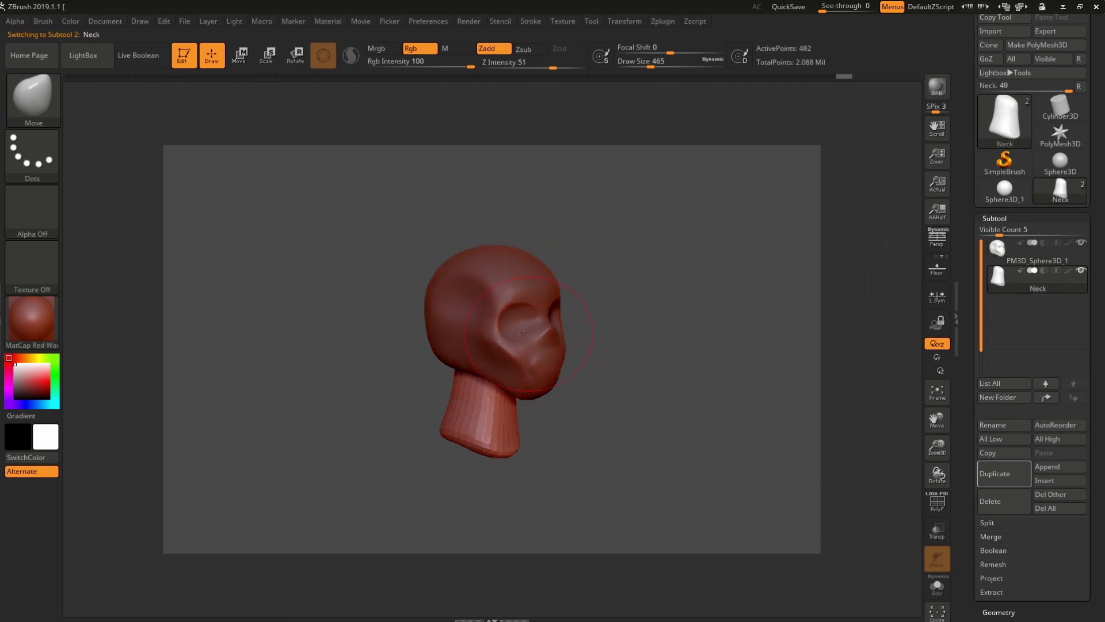
- Select the skull subtool and pull its jaw down toward the neck with Move at size 306
left_click(493, 321, "alt")
mouse_move(597, 328)
left_mouse_down()
mouse_move(637, 328)
mouse_move(566, 380)
mouse_move(523, 370)
left_mouse_up()
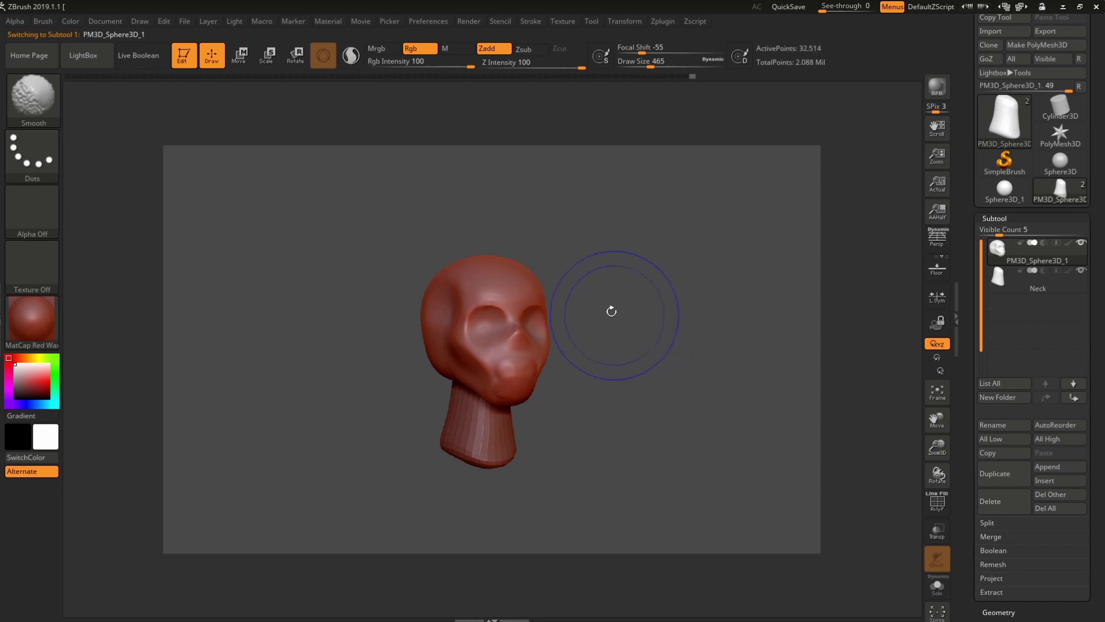
left_click(32, 95)
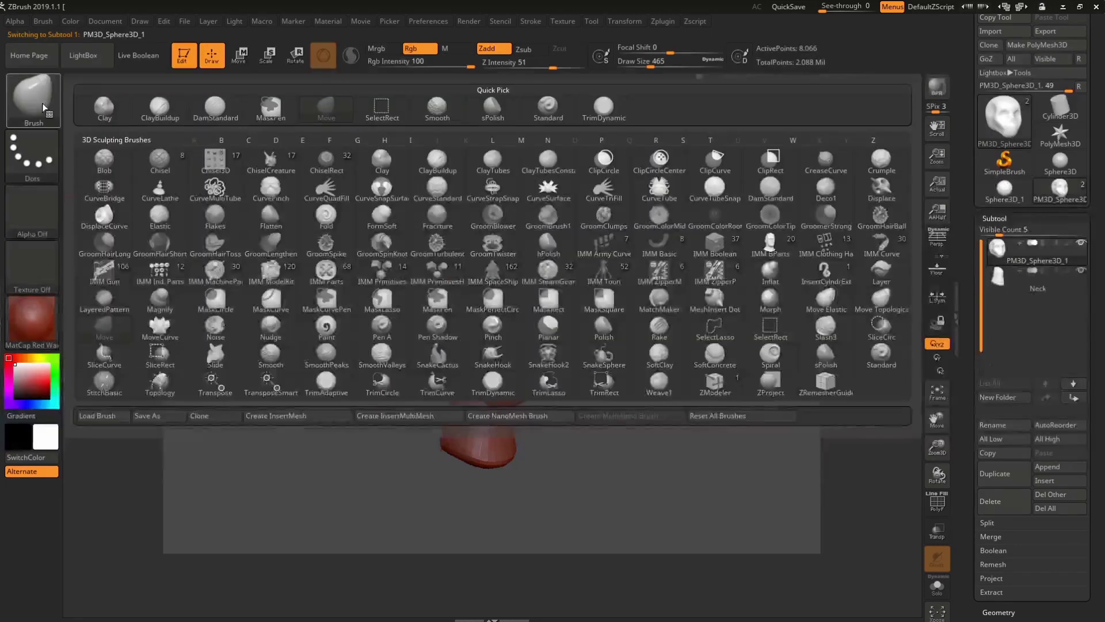
left_click(616, 338)
key("space")
left_click_drag(616, 334, 508, 355)
right_click_drag(429, 371, 443, 371)
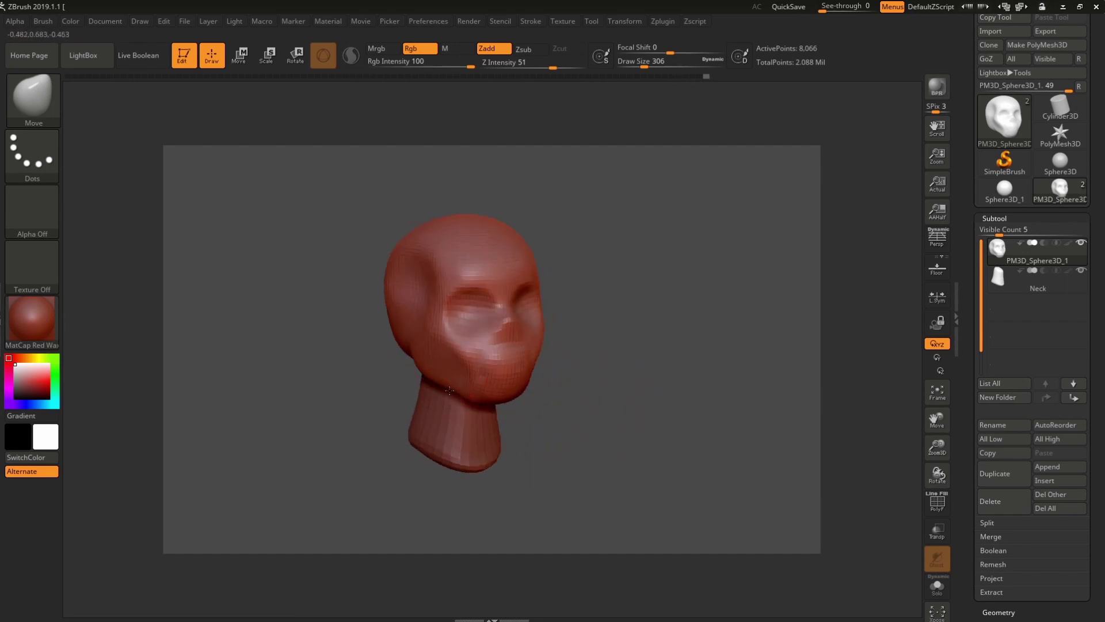
right_click_drag(462, 387, 467, 397)
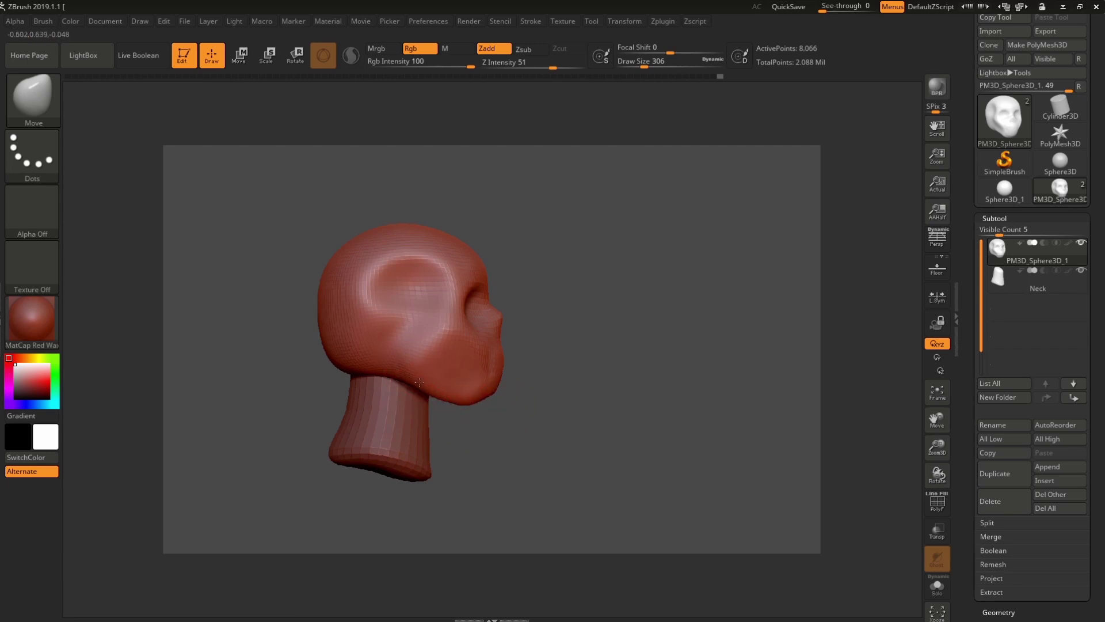
mouse_move(419, 382)
left_mouse_down()
mouse_move(401, 405)
mouse_move(411, 383)
left_mouse_up()
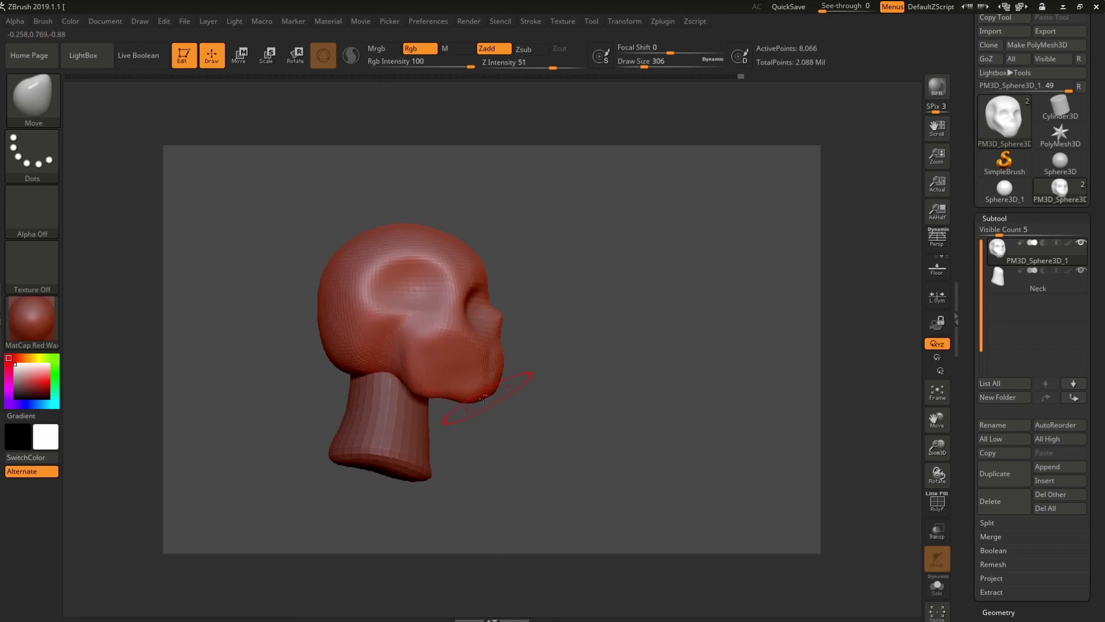
- Push the cheek and jaw toward the neck at size 447, then smooth the face at size 519
key("space")
left_click_drag(498, 382, 490, 362)
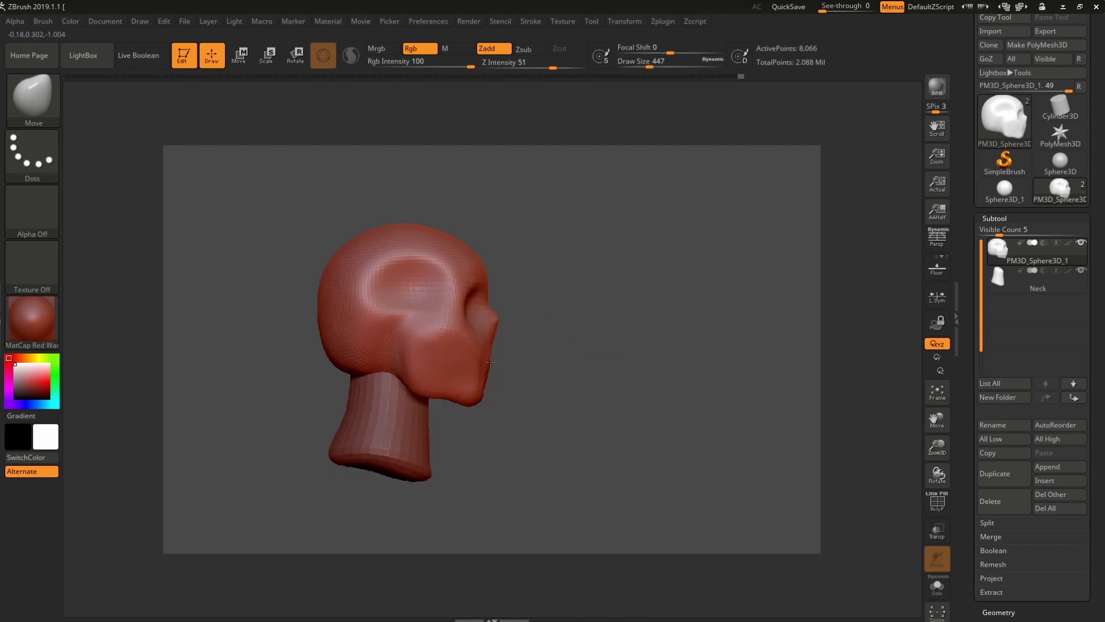
left_click_drag(420, 392, 408, 384)
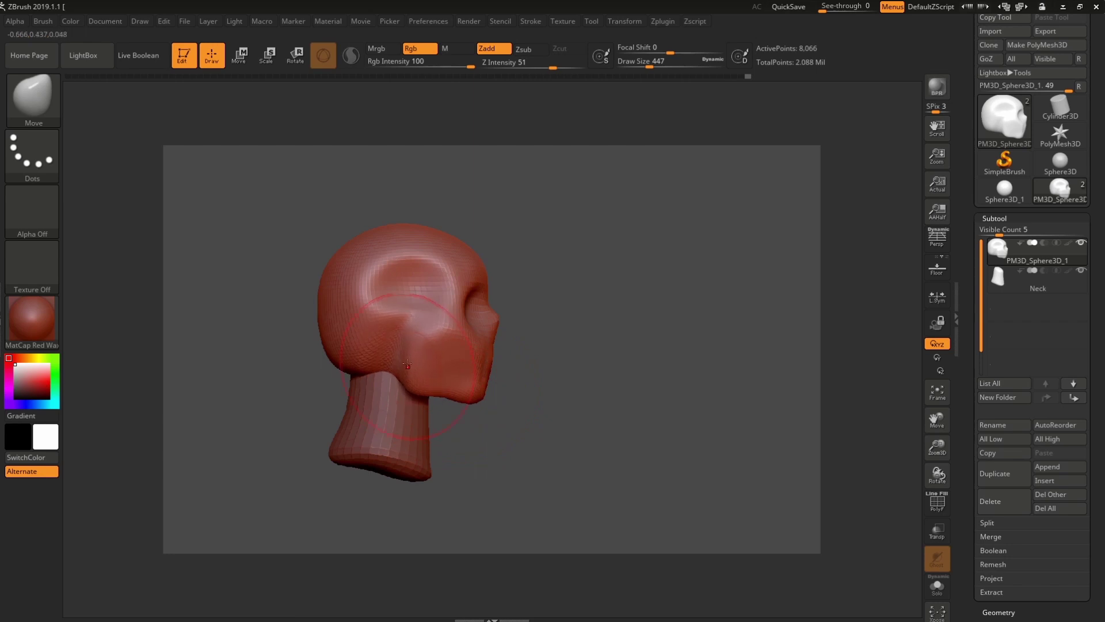
left_click_drag(540, 401, 420, 397)
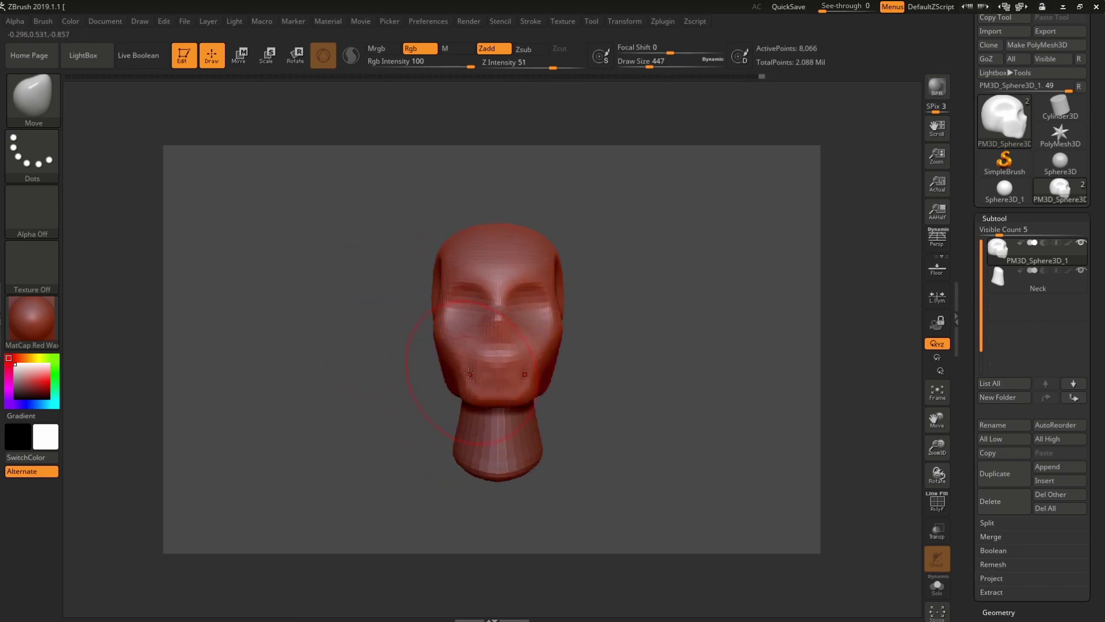
key("space")
left_click_drag(619, 337, 629, 338)
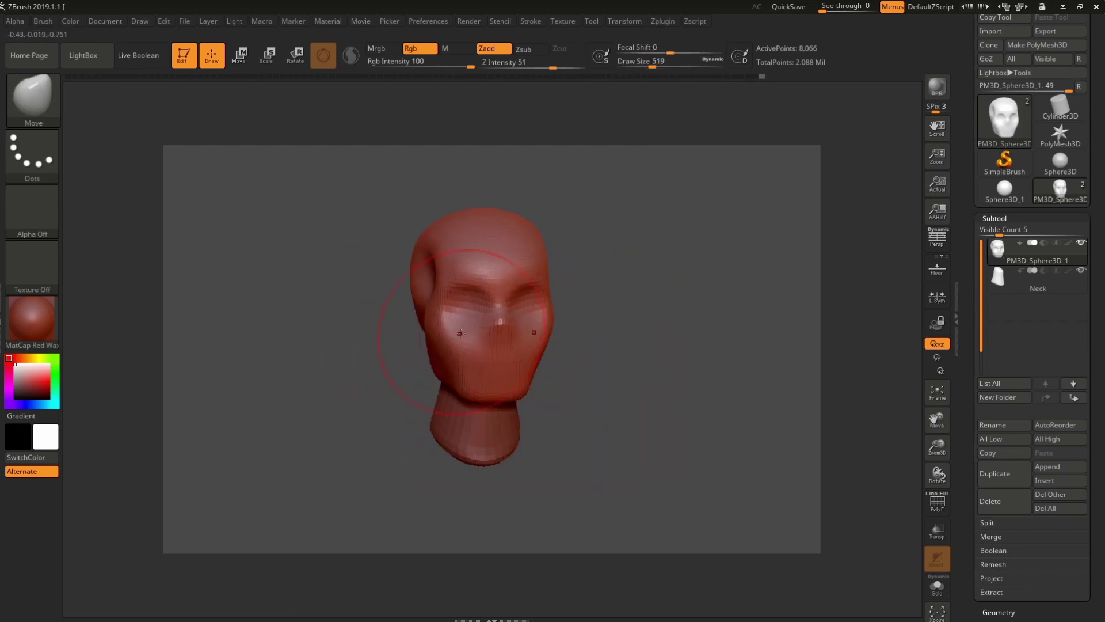
mouse_move(545, 399)
left_mouse_down("shift")
mouse_move(535, 380)
mouse_move(635, 363)
left_mouse_up("shift")
key("space")
right_click_drag(488, 387, 437, 385)
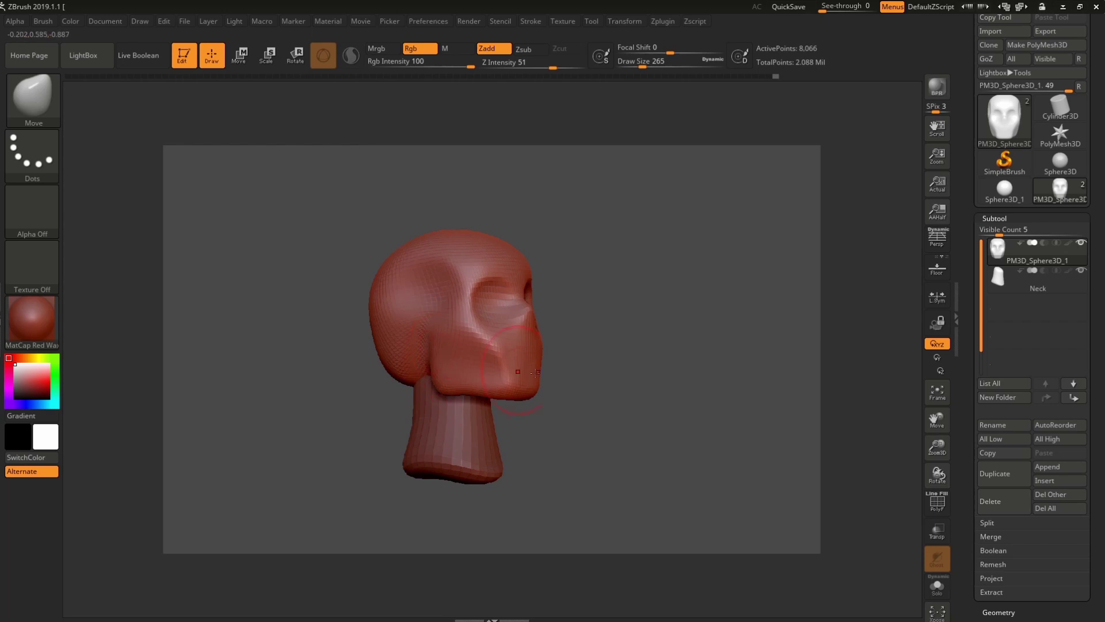
mouse_move(536, 371)
right_mouse_down()
mouse_move(495, 368)
mouse_move(460, 230)
right_mouse_up()
- Build up and smooth the cranium with a larger ClayBuildup brush, LazyMouse turned off
left_click(32, 97)
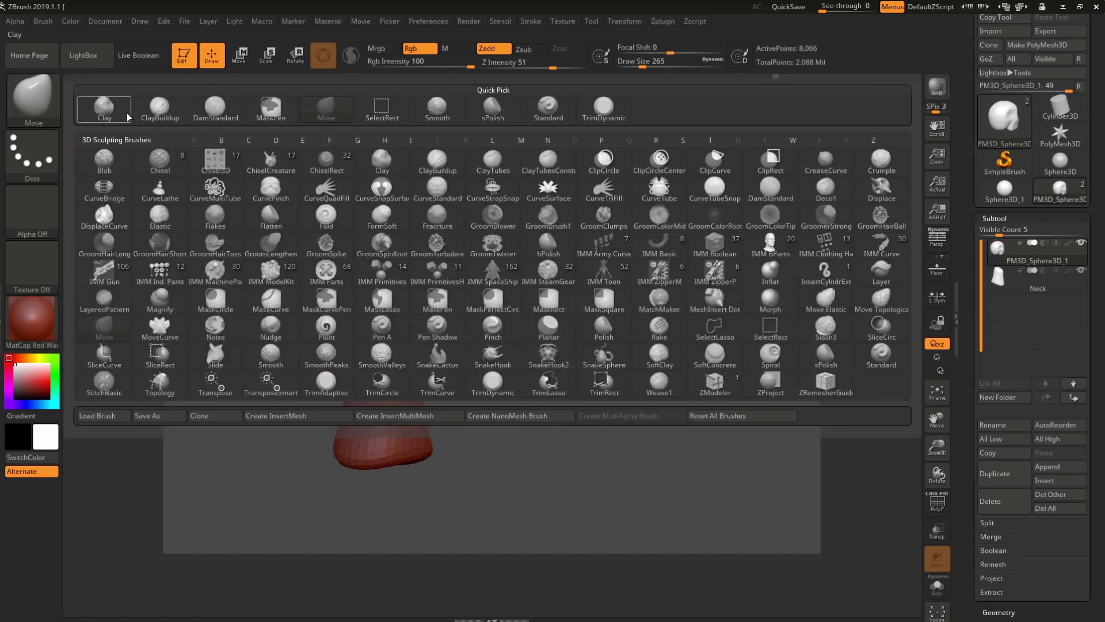
left_click(127, 117)
key("b")
key("c")
key("b")
key("space")
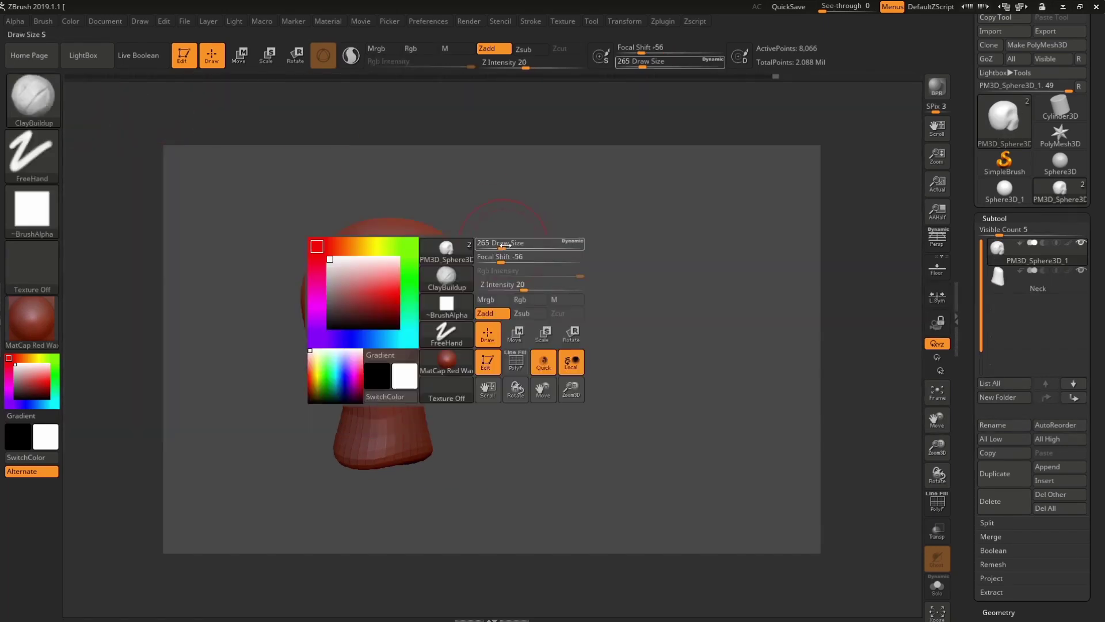
left_click_drag(509, 246, 506, 243)
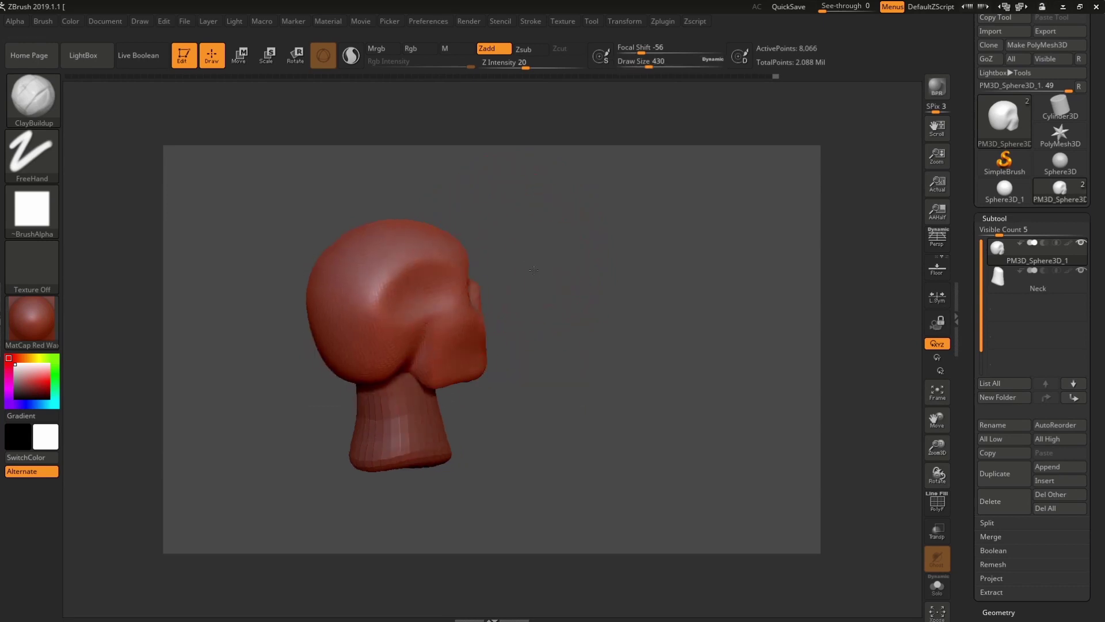
left_click(531, 24)
left_click(561, 226)
left_click_drag(481, 240, 357, 331)
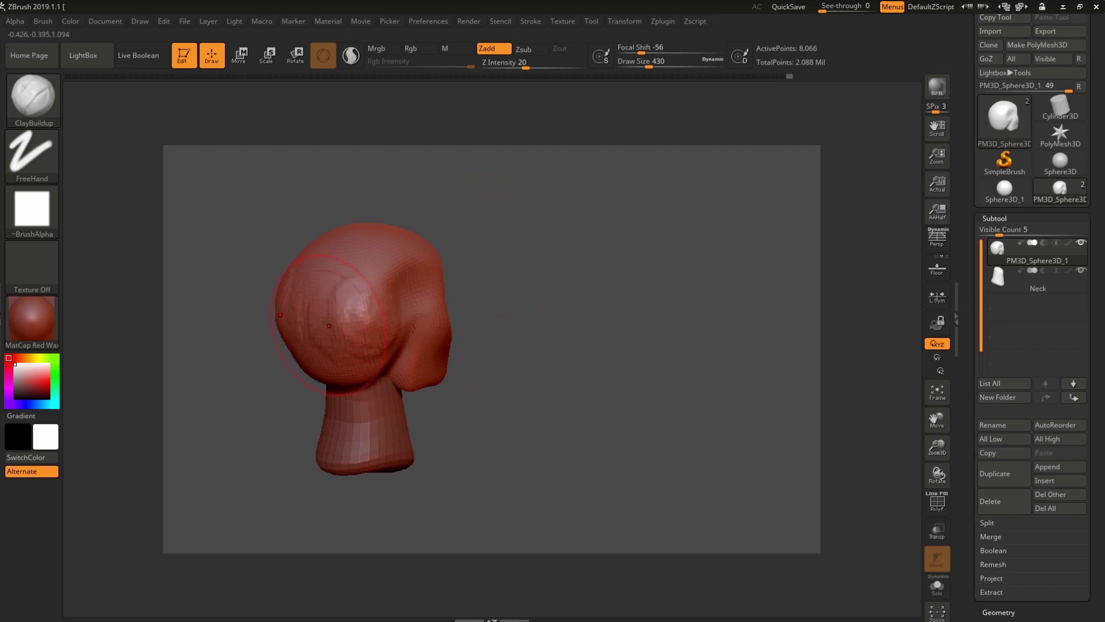
key("shift")
left_click_drag(542, 334, 504, 302)
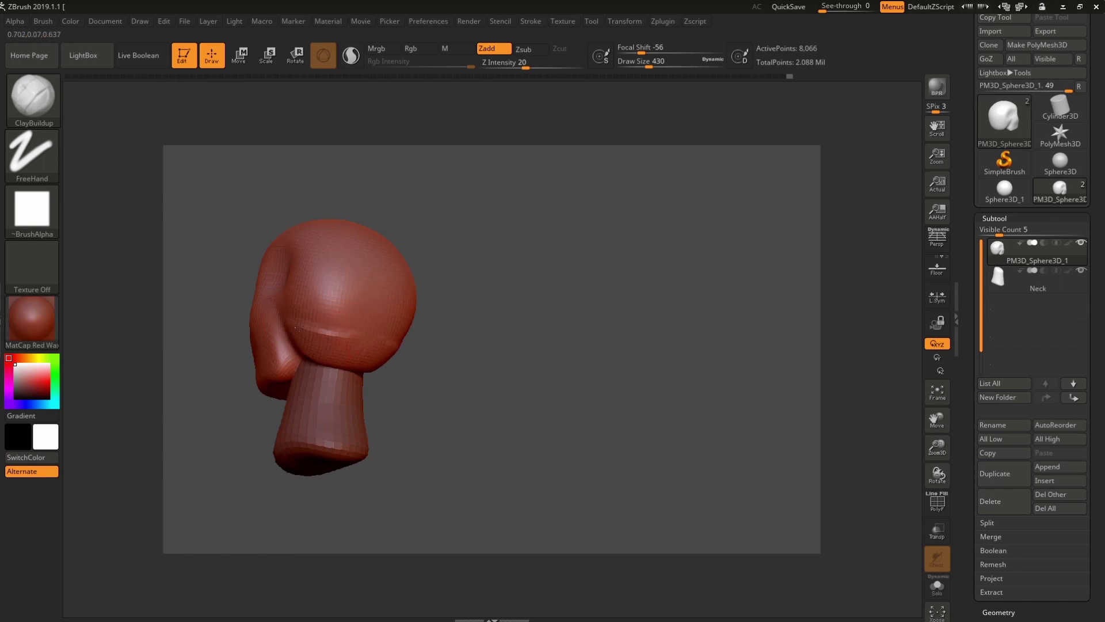
key("shift")
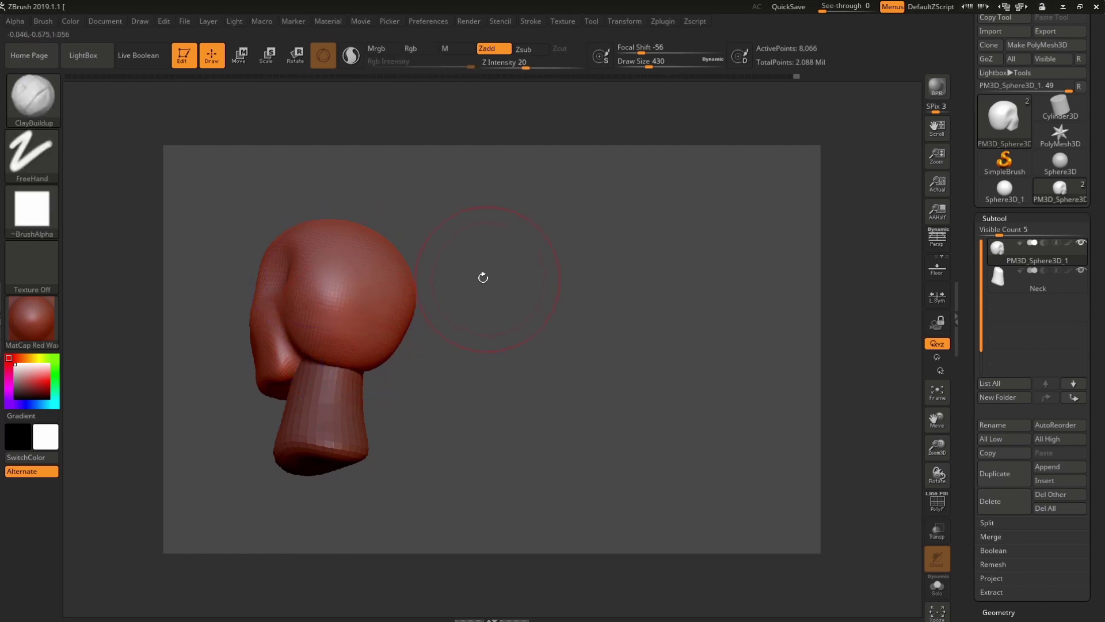
mouse_move(481, 276)
left_mouse_down()
mouse_move(545, 262)
mouse_move(540, 276)
left_mouse_up()
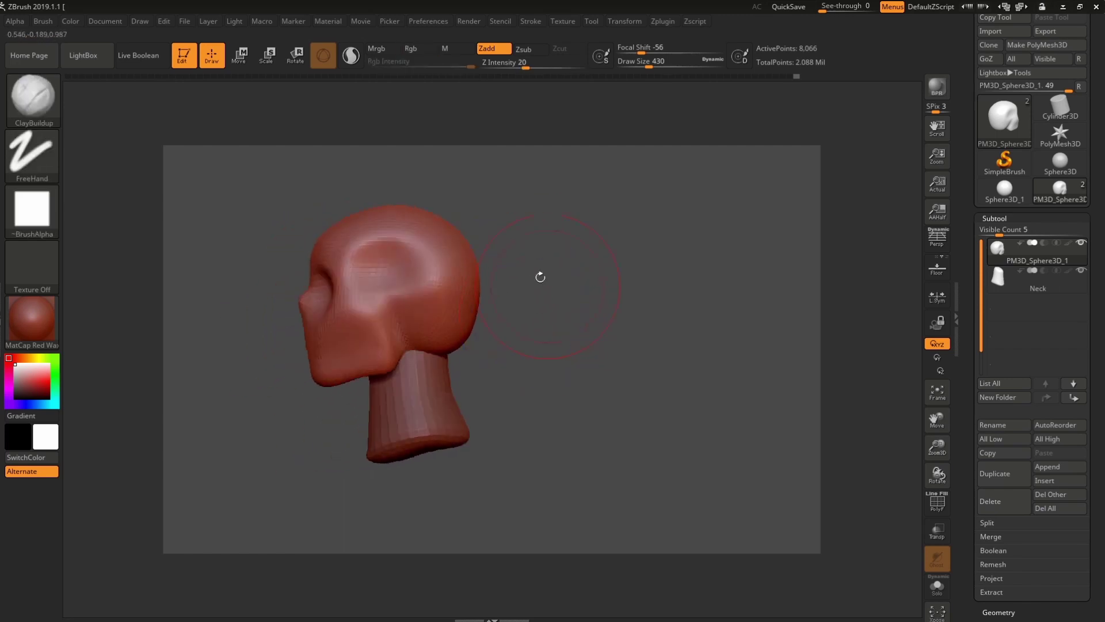
- Pull the jaw underside near the chin into shape with the Move brush at size 381
left_click(33, 94)
left_click(313, 119)
key("space")
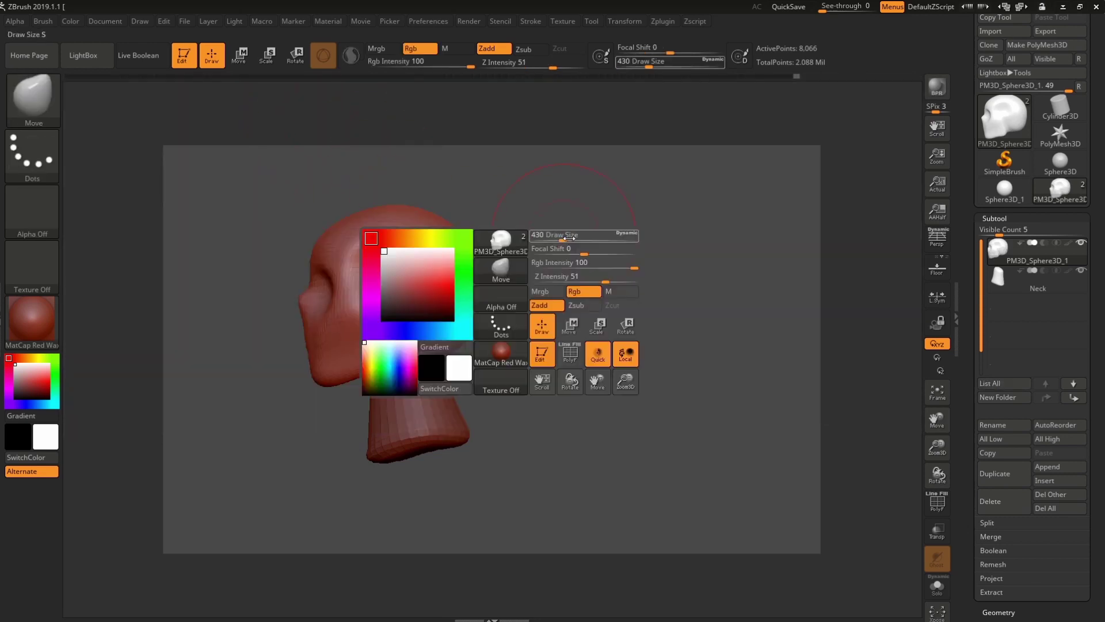
left_click_drag(568, 239, 538, 236)
left_click_drag(351, 374, 386, 372)
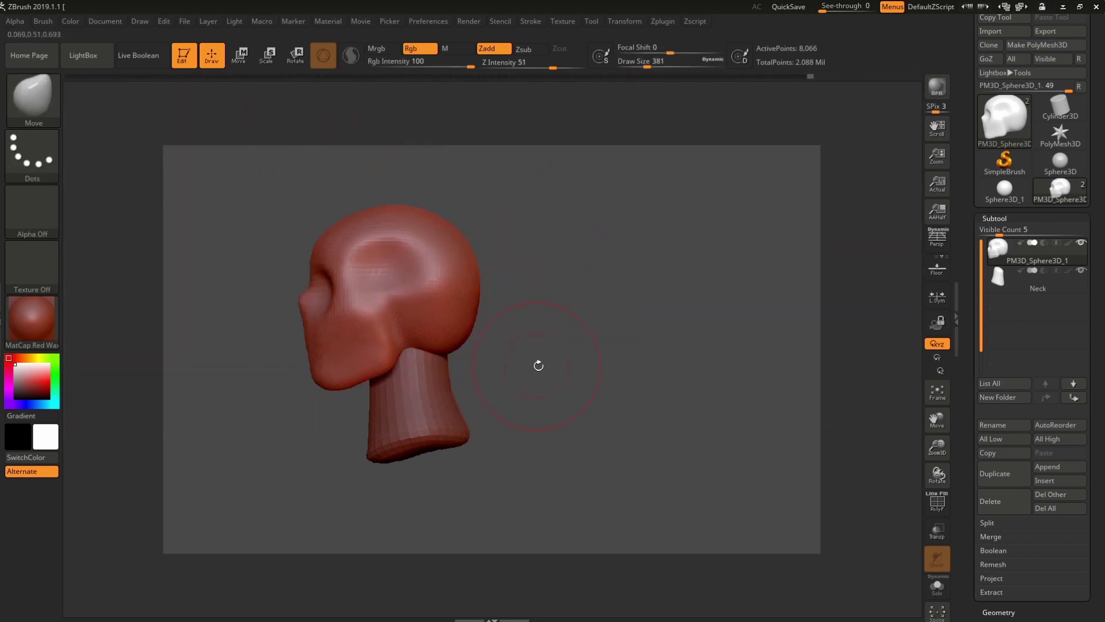
mouse_move(539, 365)
left_mouse_down()
mouse_move(437, 347)
mouse_move(483, 358)
mouse_move(516, 340)
mouse_move(498, 284)
left_mouse_up()
key("space")
- Add a subdivision level and build up the cheek with ClayBuildup at size 181
left_click(47, 105)
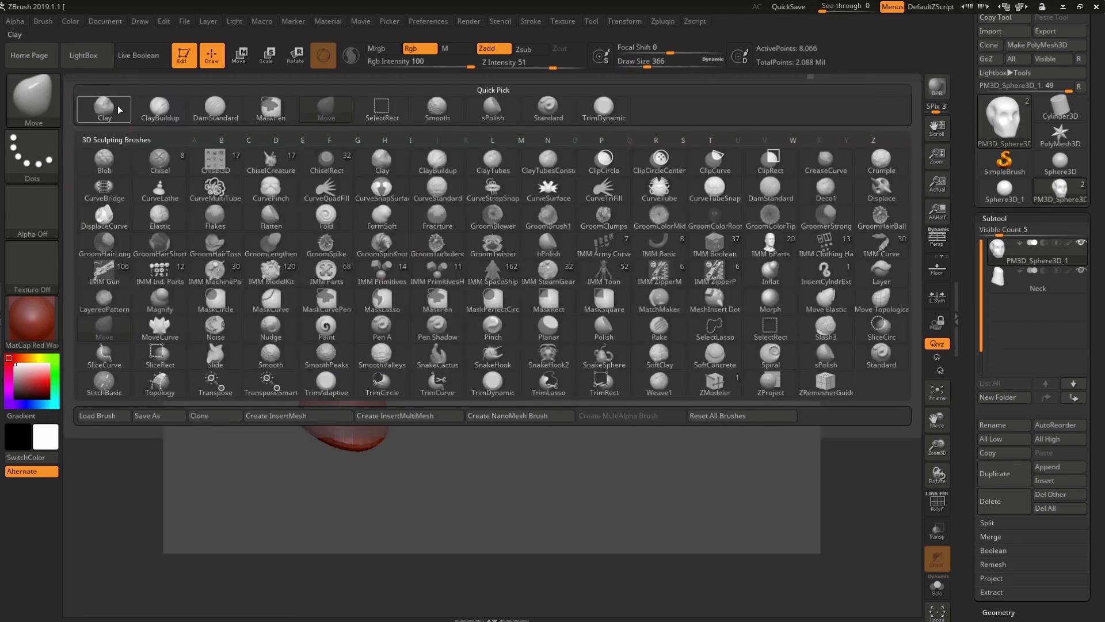
left_click(159, 106)
key("ctrl+d")
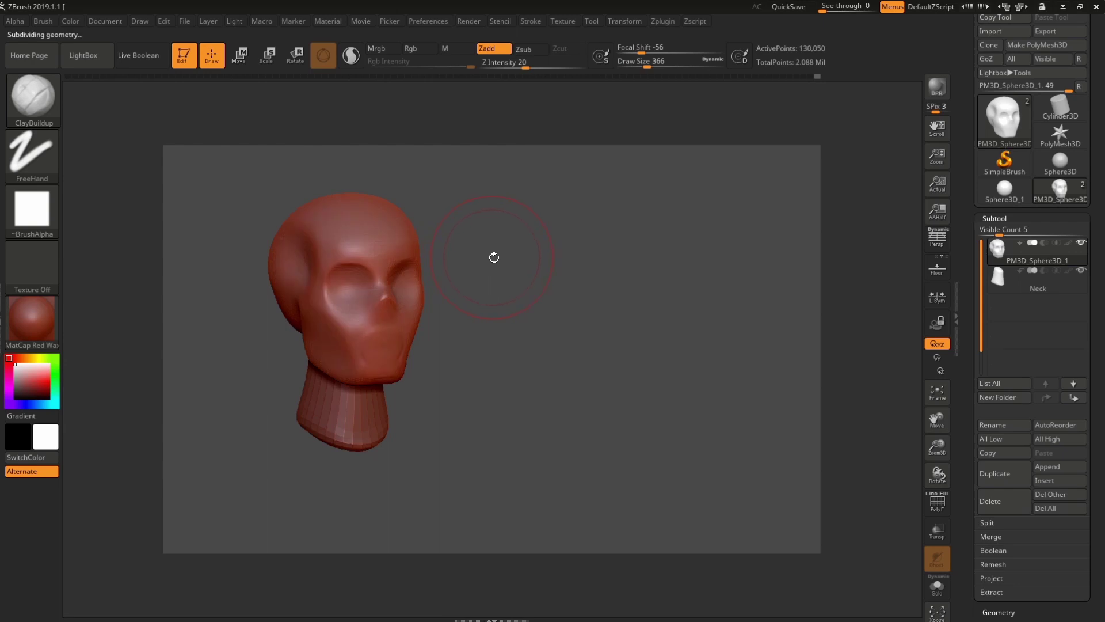
key("shift")
key("space")
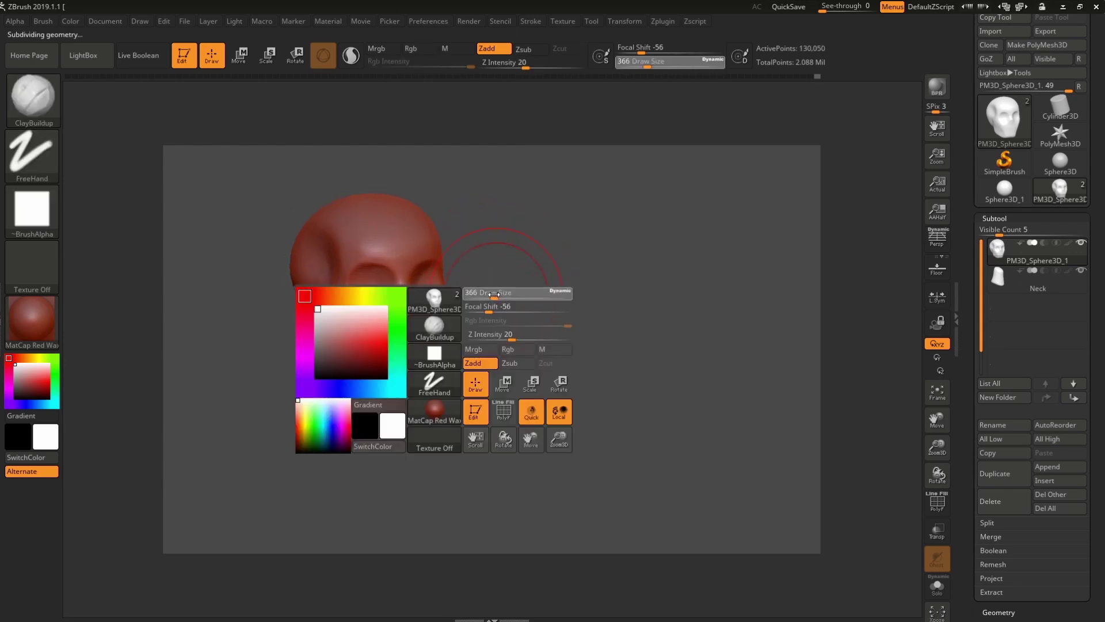
left_click_drag(501, 289, 325, 312)
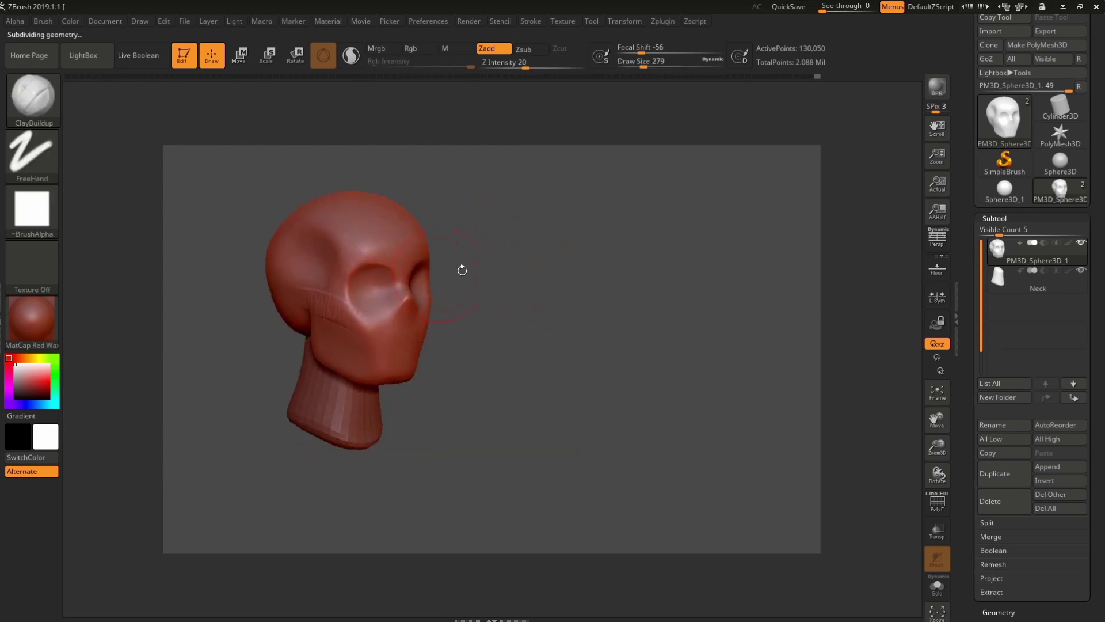
key("space")
left_click_drag(503, 254, 345, 309)
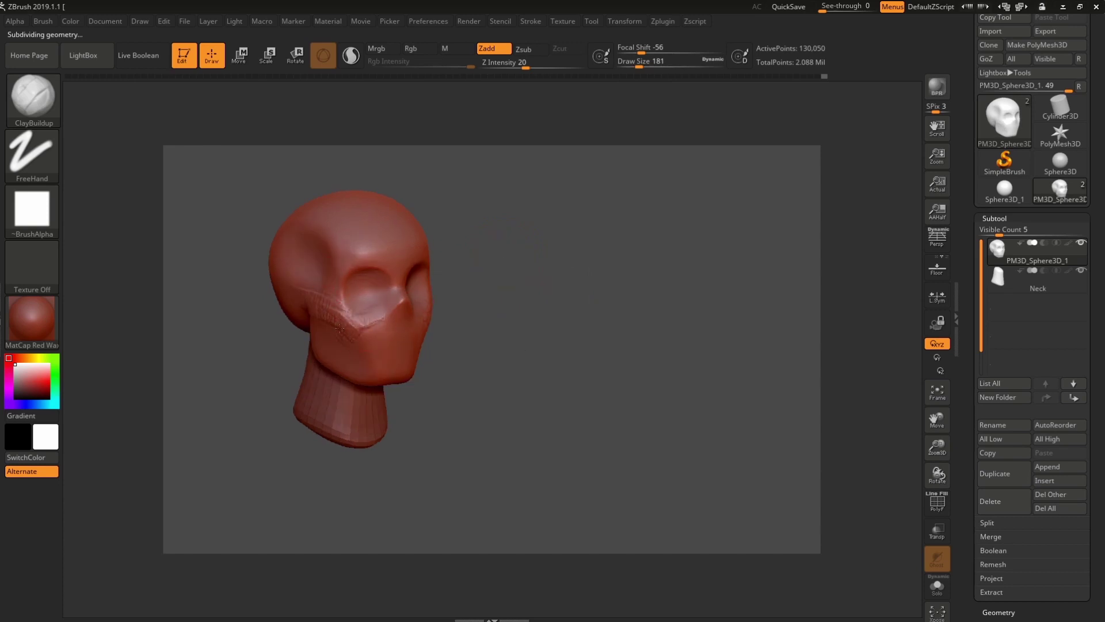
mouse_move(349, 349)
left_mouse_down()
mouse_move(327, 332)
mouse_move(346, 350)
left_mouse_up()
- Smooth the temples and cheeks, turning the head to work from several angles
key("shift")
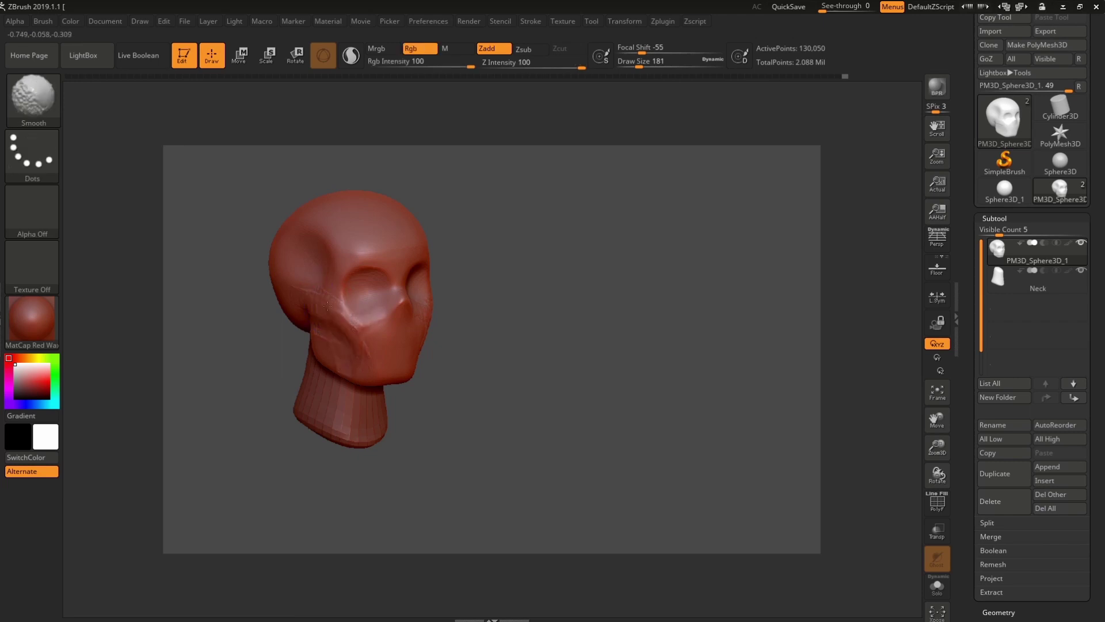
left_click_drag(327, 305, 301, 265, "shift")
key("shift")
left_click_drag(292, 242, 305, 305, "shift")
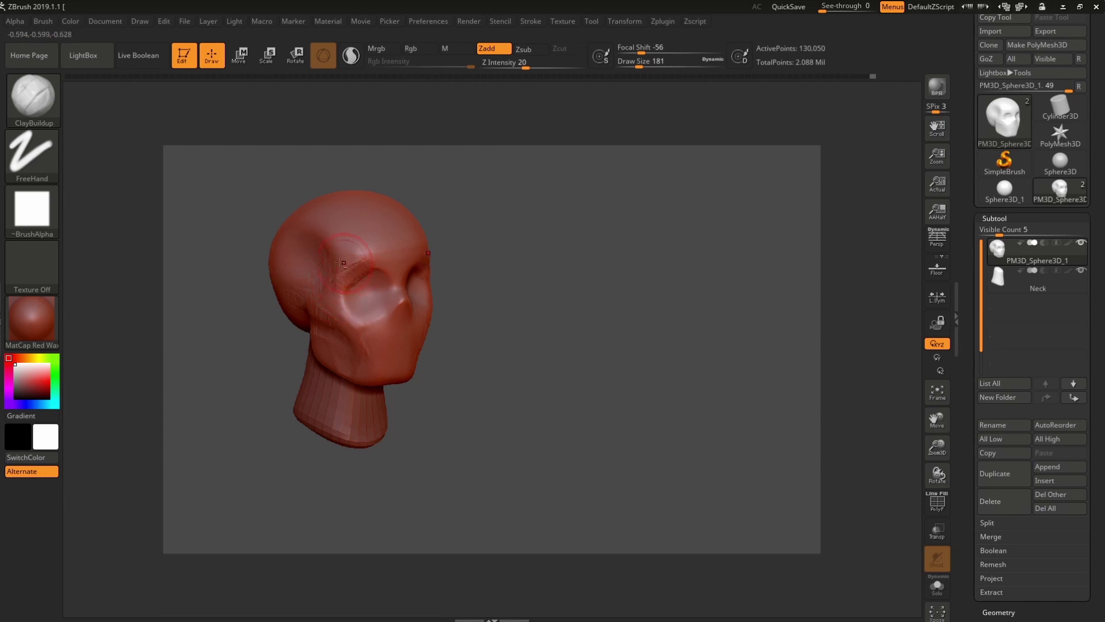
mouse_move(469, 241)
left_mouse_down()
mouse_move(426, 253)
mouse_move(467, 265)
left_mouse_up()
key("shift")
left_click_drag(378, 284, 347, 264)
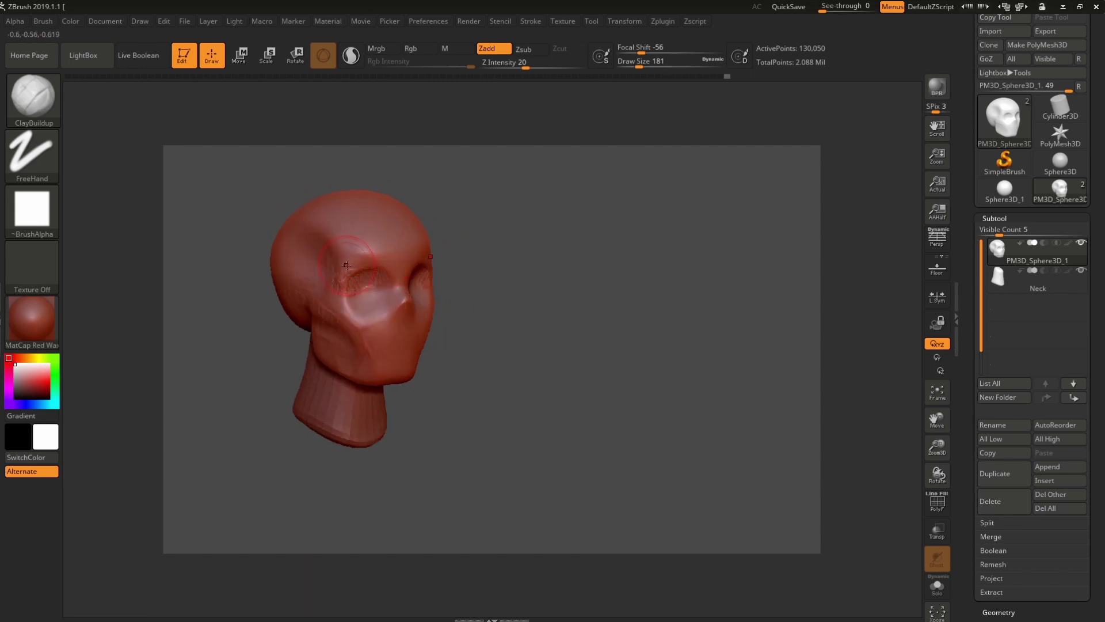
left_click_drag(454, 272, 408, 290)
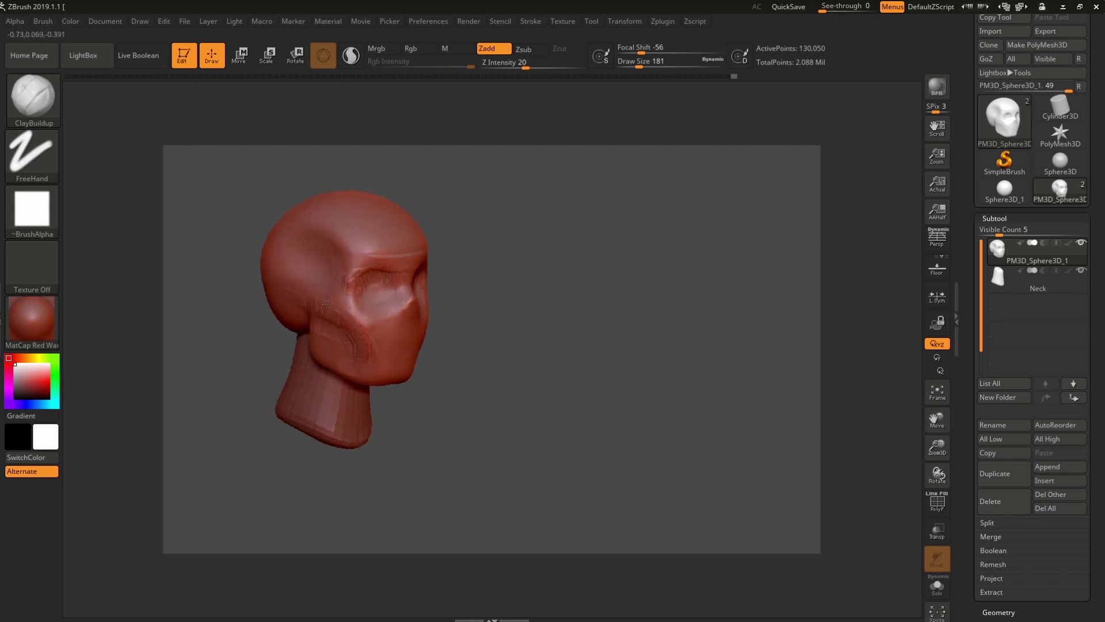
key("shift")
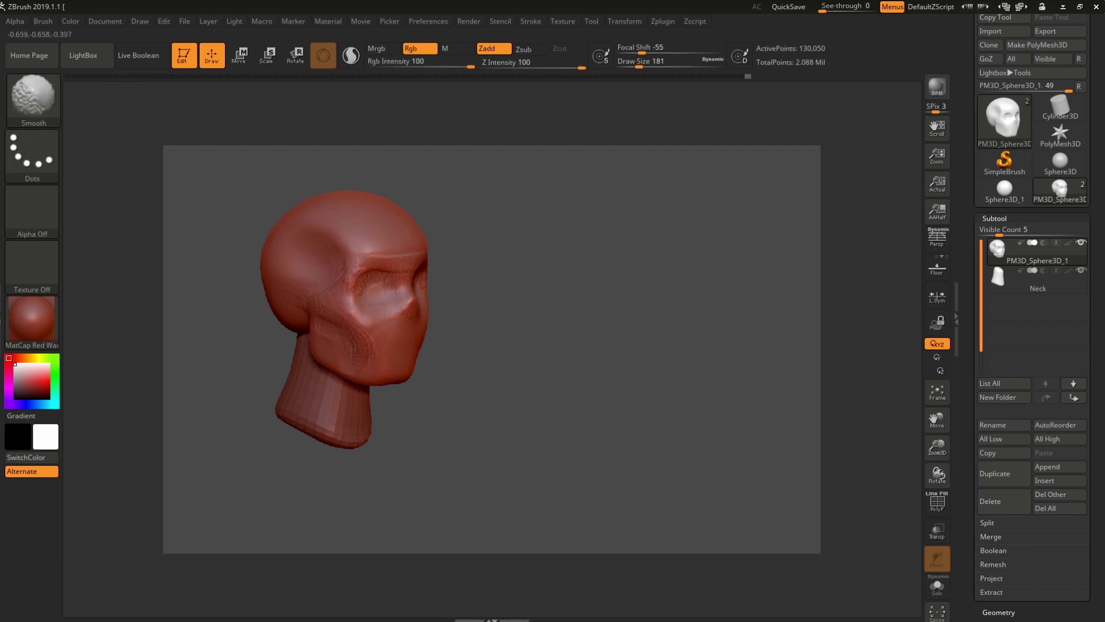
left_click_drag(412, 364, 437, 365)
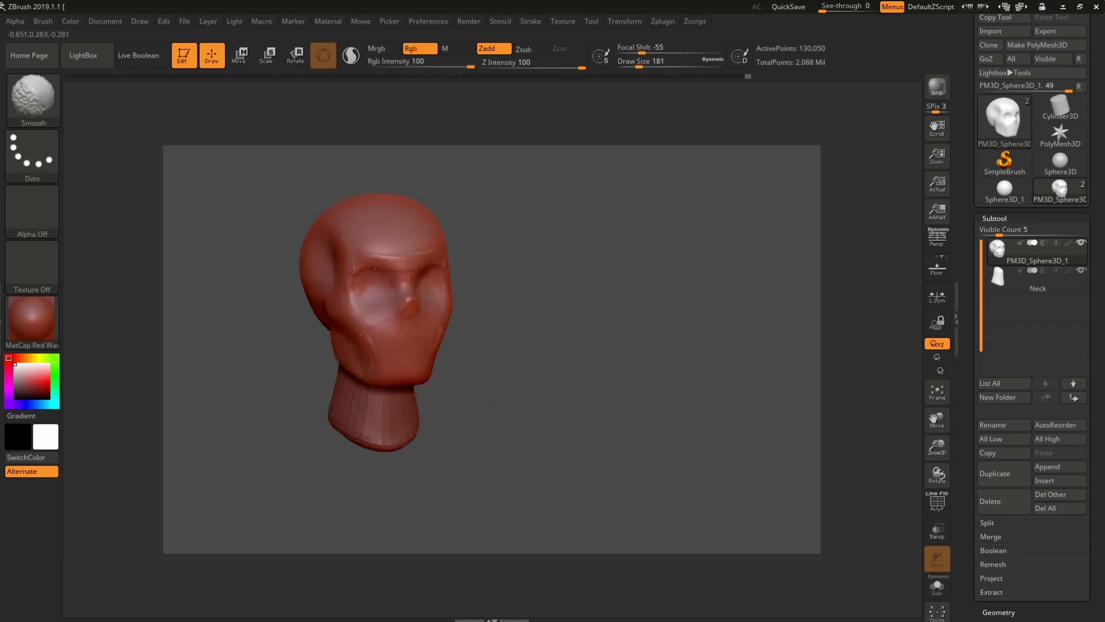
left_click_drag(381, 311, 387, 301)
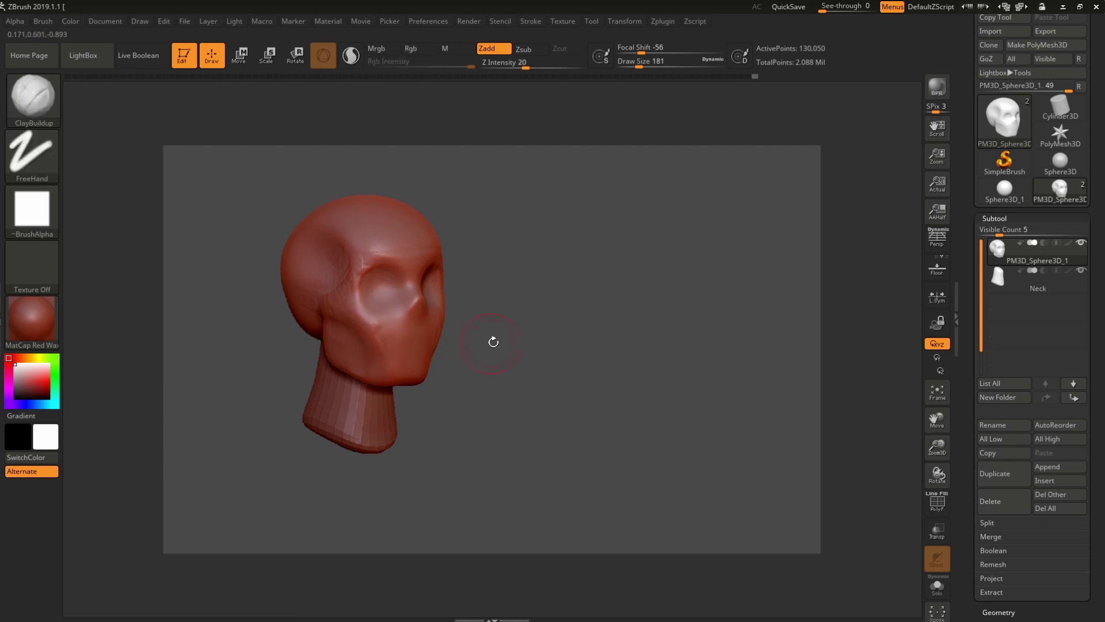
mouse_move(491, 340)
left_mouse_down()
mouse_move(326, 307)
mouse_move(360, 346)
left_mouse_up()
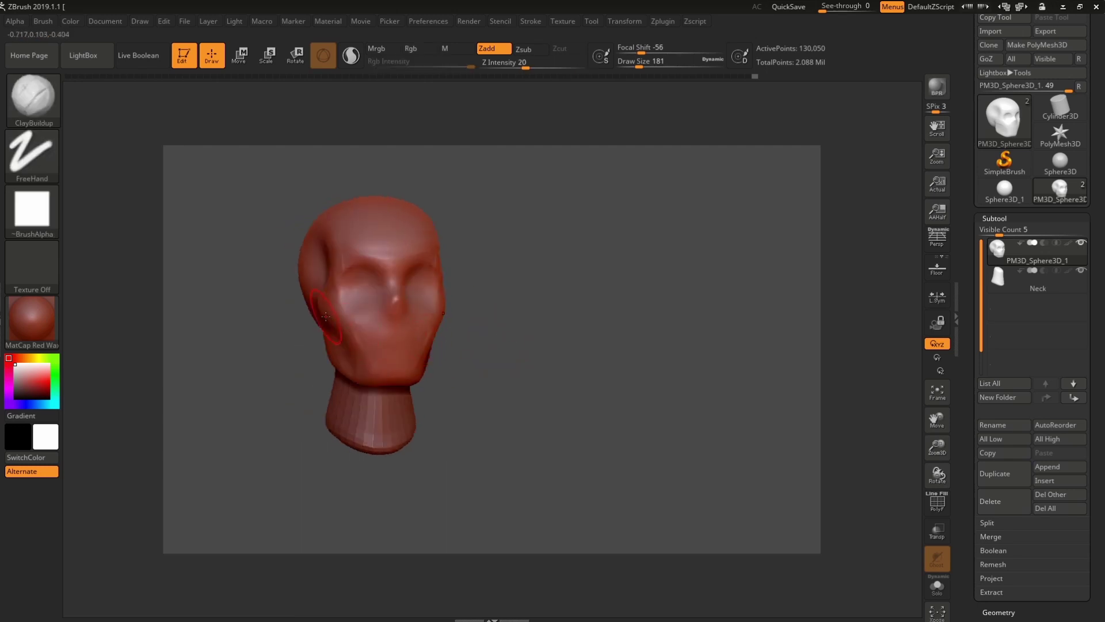
mouse_move(491, 383)
left_mouse_down()
mouse_move(348, 340)
mouse_move(344, 355)
mouse_move(355, 351)
left_mouse_up()
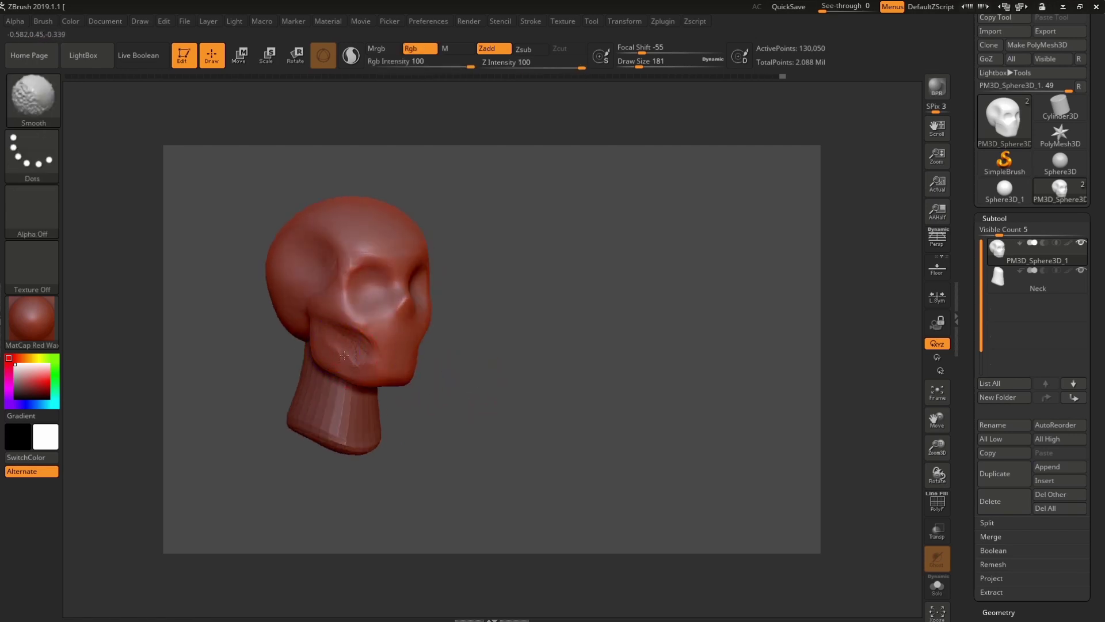
- Smooth the mouth and lower face, then build up clay along the jaw and cheek
left_click_drag(344, 345, 374, 336, "shift")
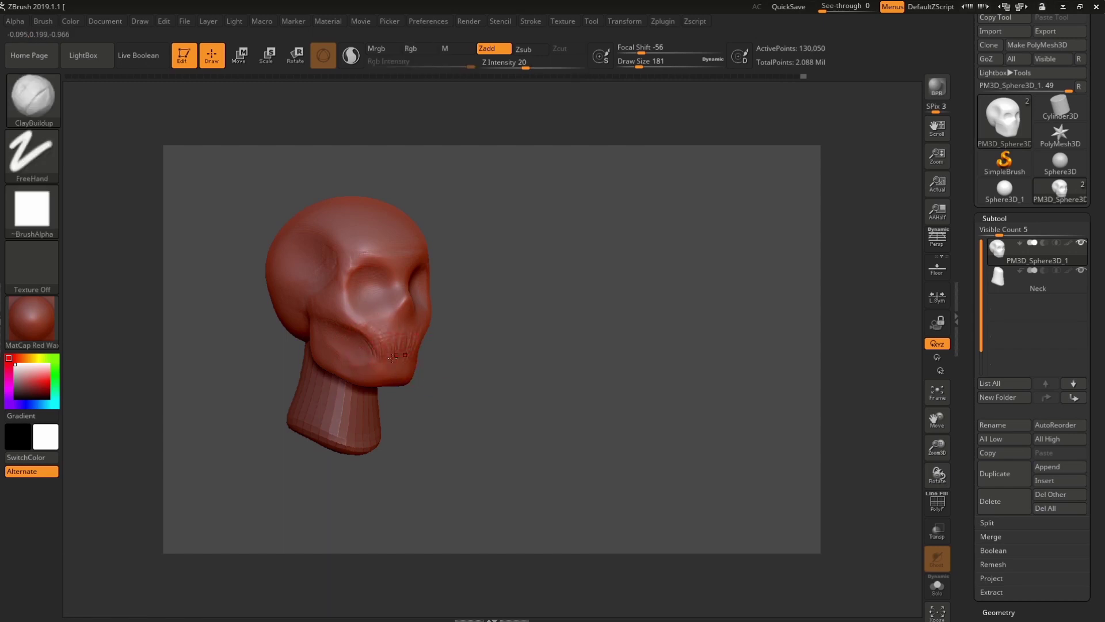
left_click_drag(393, 357, 358, 324, "shift")
right_click_drag(319, 338, 333, 366)
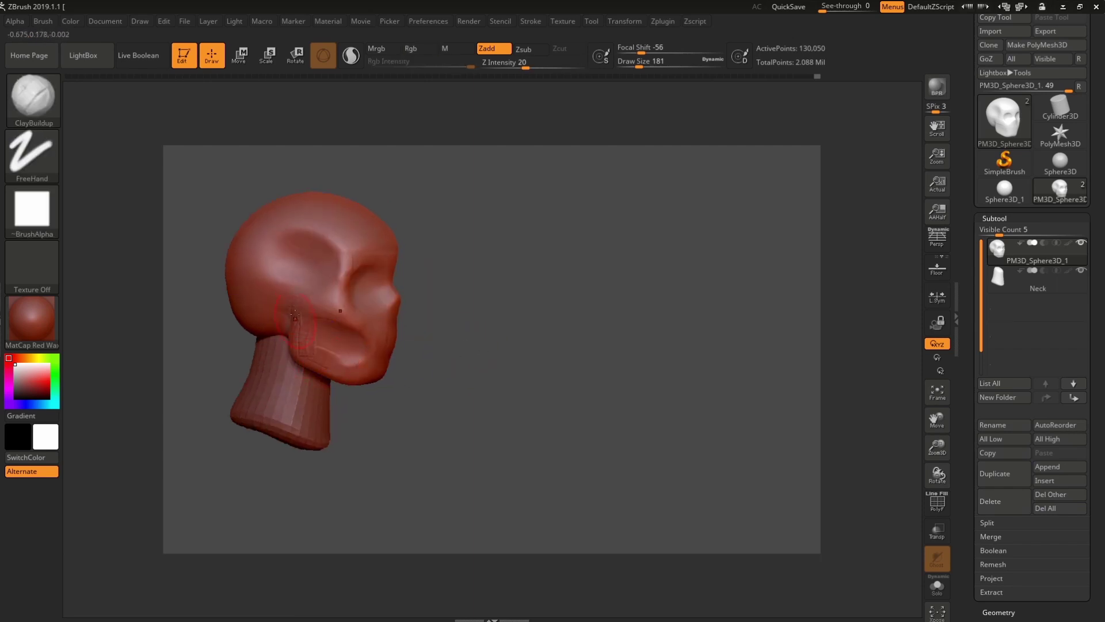
mouse_move(295, 347)
right_mouse_down()
mouse_move(395, 412)
mouse_move(365, 385)
mouse_move(408, 363)
right_mouse_up()
mouse_move(402, 365)
left_mouse_down()
mouse_move(354, 385)
mouse_move(315, 344)
left_mouse_up()
mouse_move(315, 346)
right_mouse_down()
mouse_move(422, 422)
mouse_move(324, 346)
mouse_move(419, 350)
right_mouse_up()
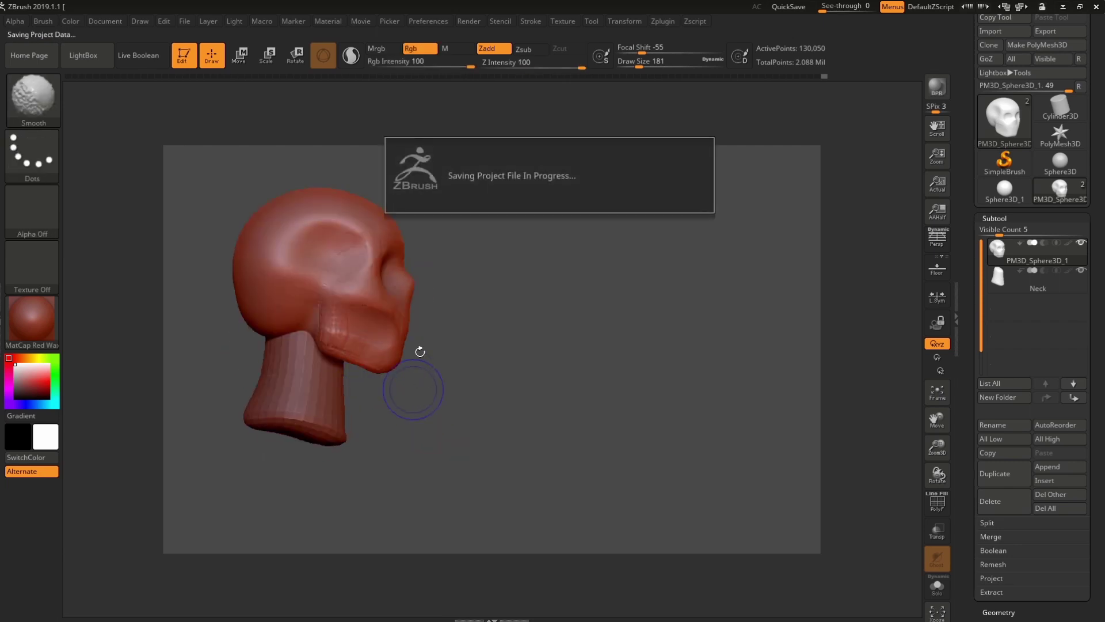
right_click_drag(518, 378, 377, 373)
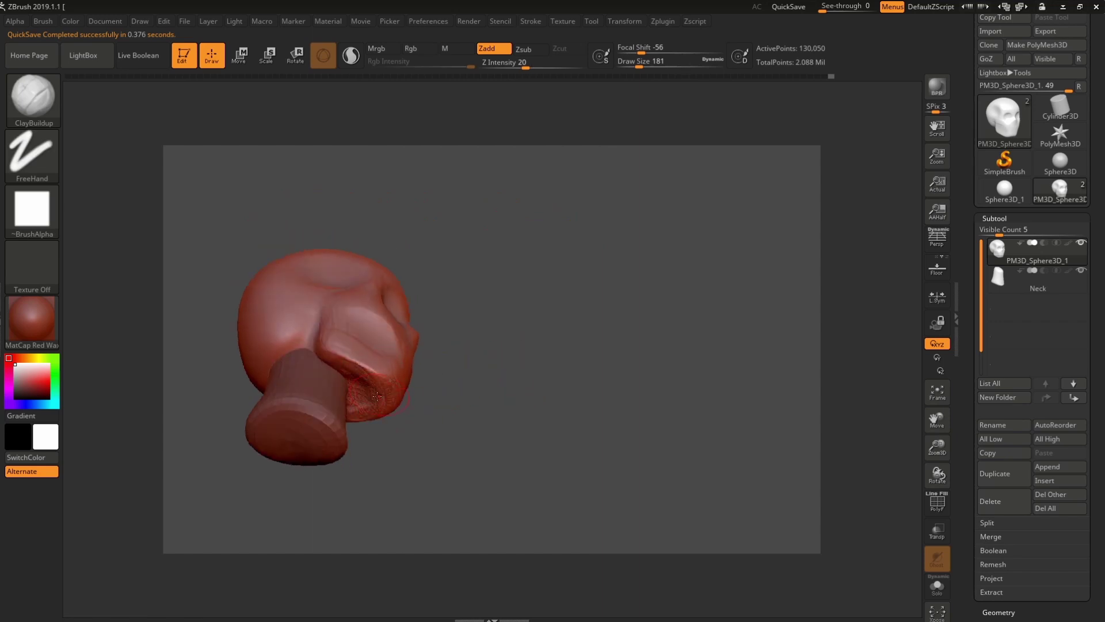
- Pick the TrimDynamic brush, turn the skull frontal, and raise the draw size to 397
left_click(33, 97)
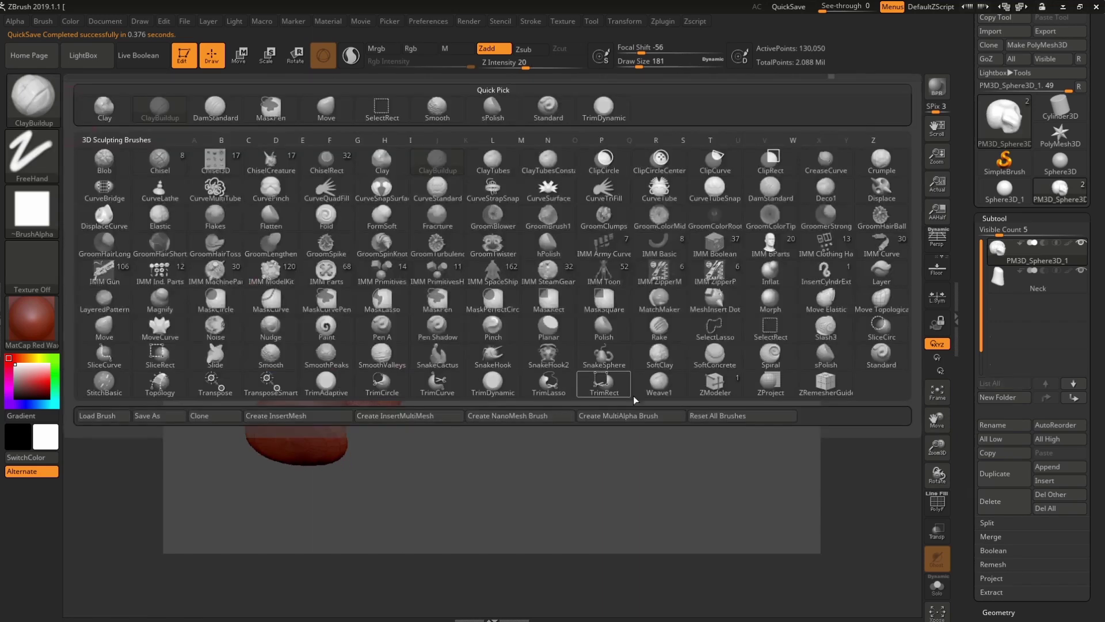
left_click(482, 384)
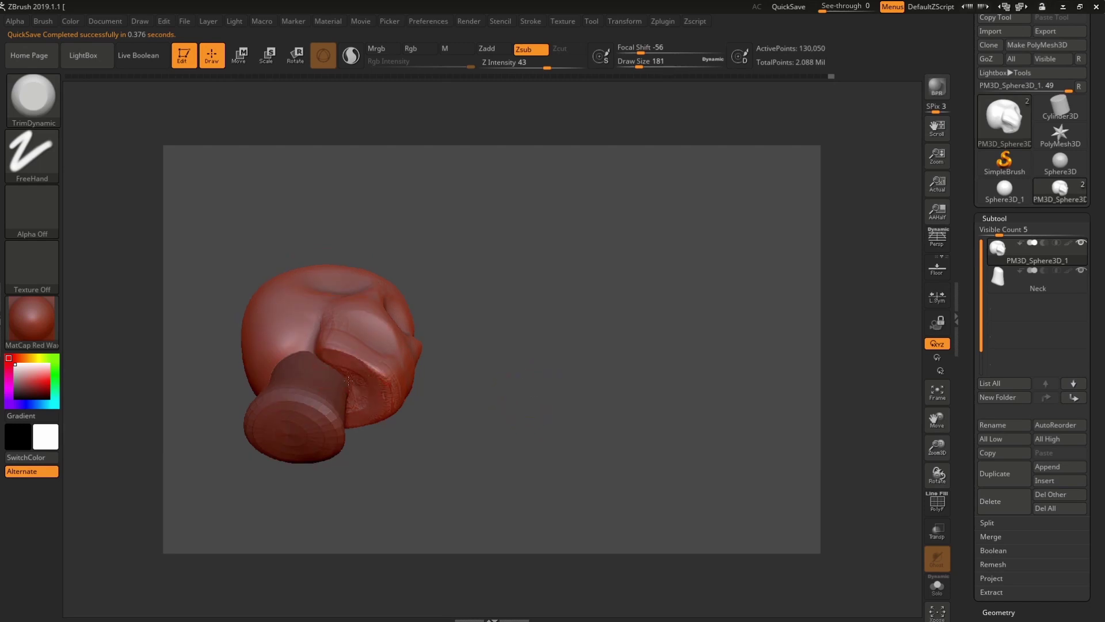
left_click_drag(417, 422, 353, 368)
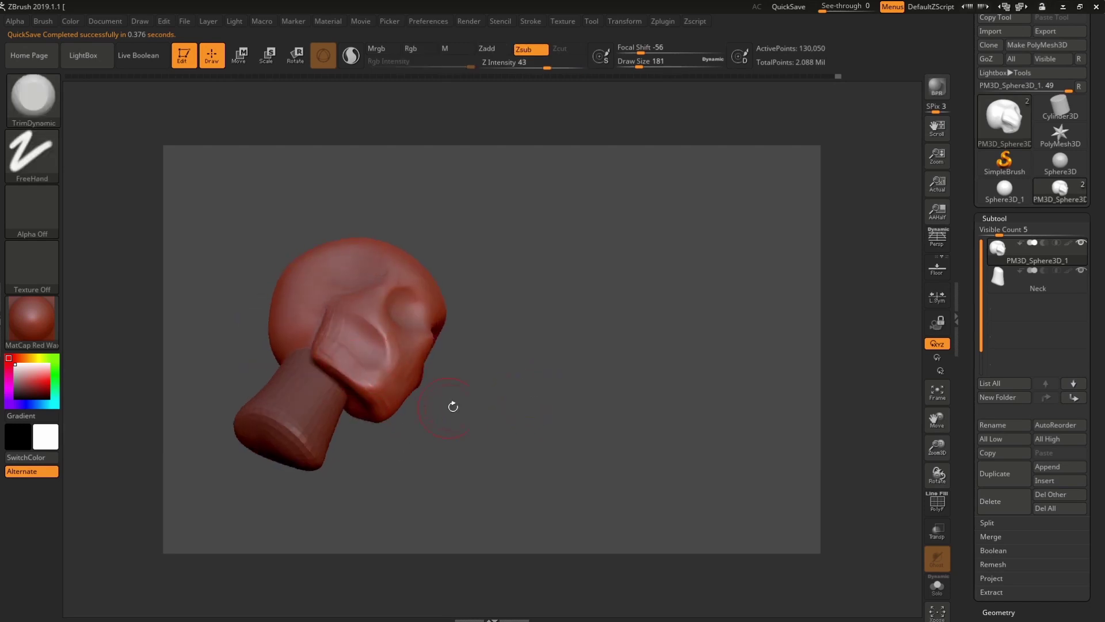
left_click_drag(453, 407, 327, 338)
mouse_move(461, 422)
left_mouse_down()
mouse_move(369, 322)
mouse_move(383, 376)
left_mouse_up()
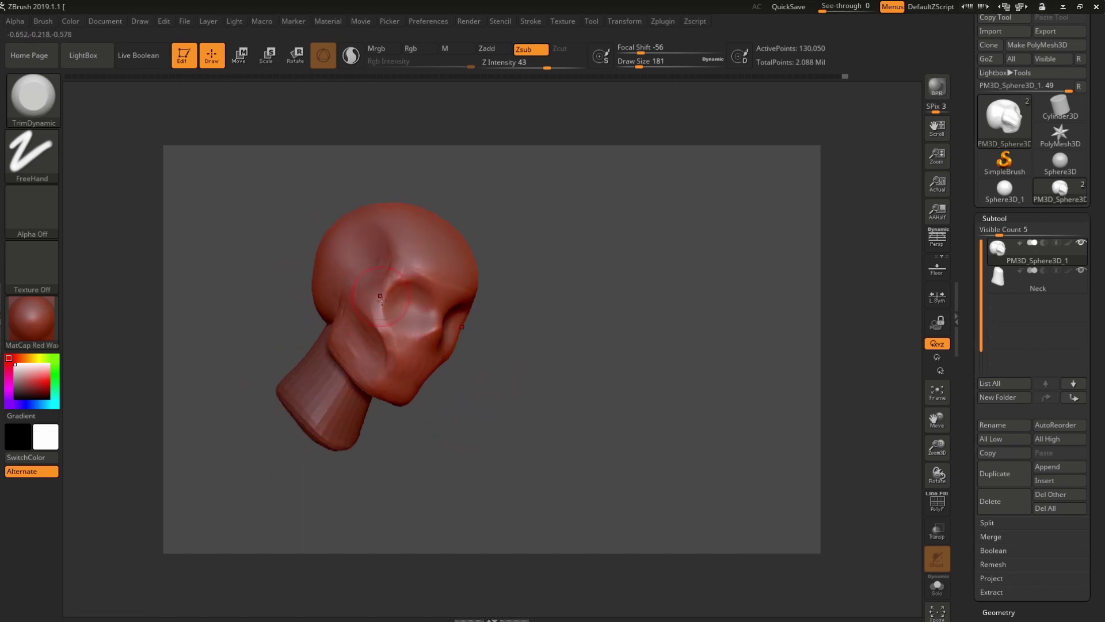
mouse_move(545, 308)
left_mouse_down()
mouse_move(549, 326)
mouse_move(612, 345)
left_mouse_up()
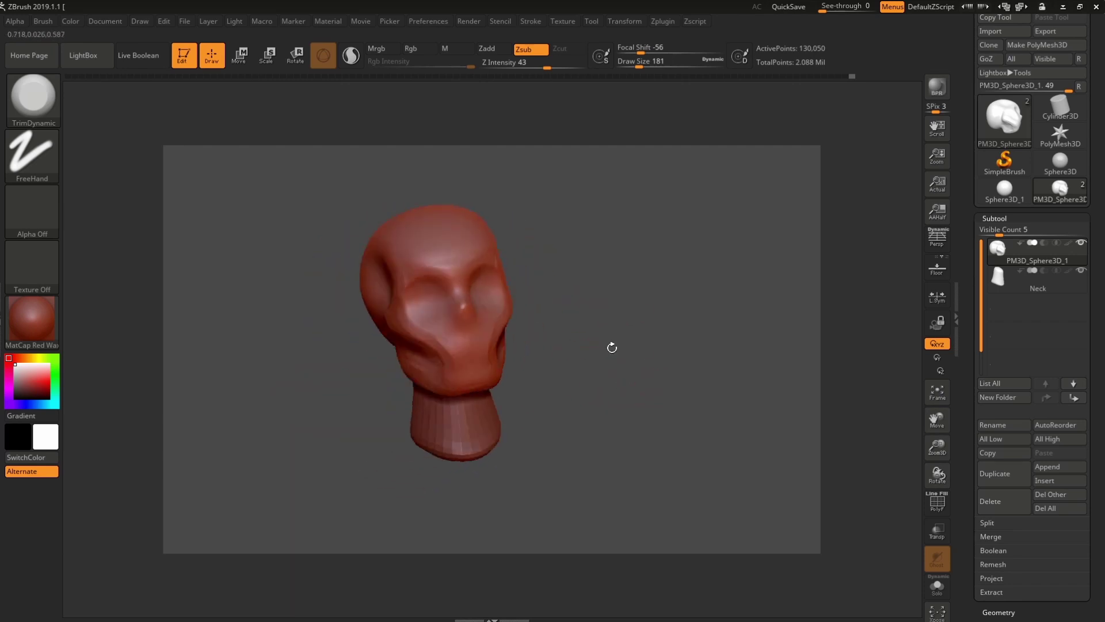
mouse_move(528, 329)
left_mouse_down()
mouse_move(597, 327)
mouse_move(557, 258)
mouse_move(533, 261)
left_mouse_up()
key("bracketright")
key("bracketright")
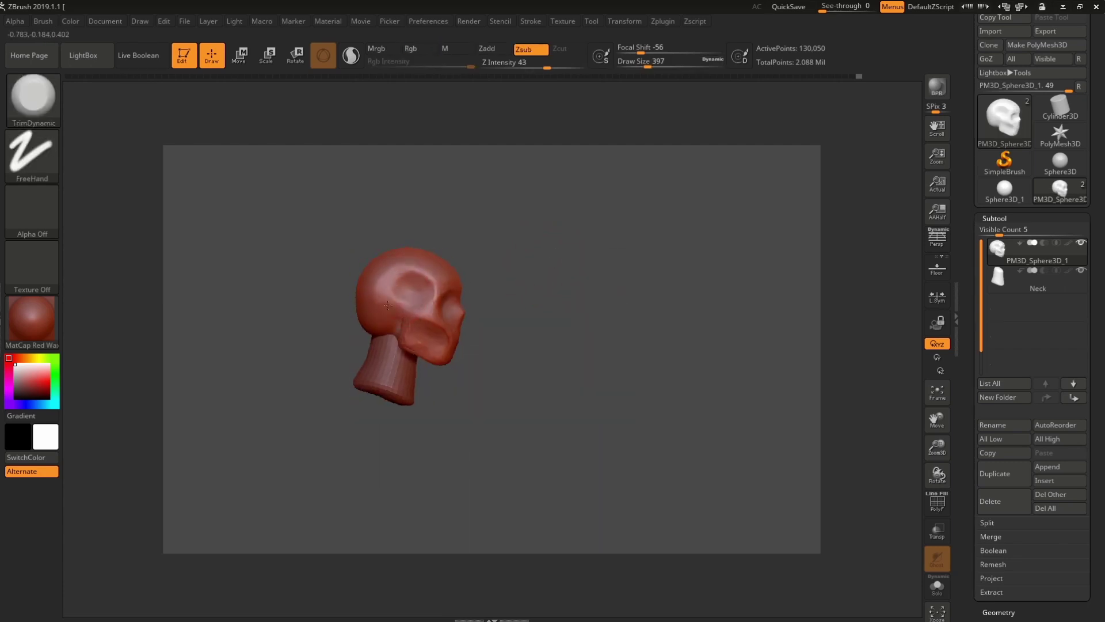
mouse_move(547, 236)
left_mouse_down()
mouse_move(535, 236)
mouse_move(548, 276)
left_mouse_up()
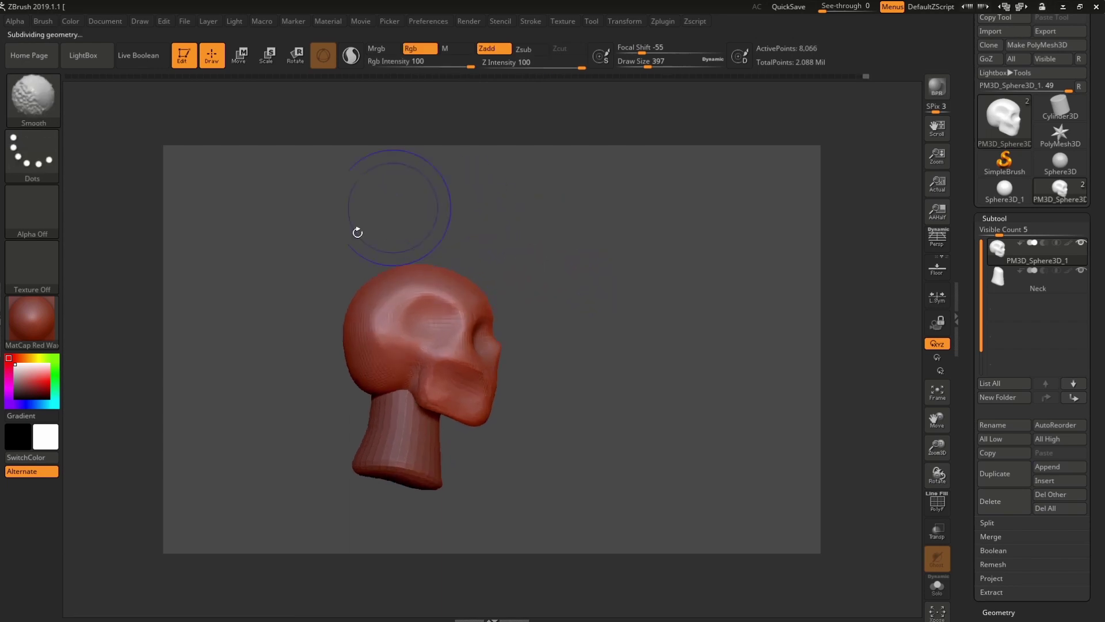
- Push the back of the skull out with Move, resize to 465, then undo the bulge
key("b")
left_click(331, 119)
key("space")
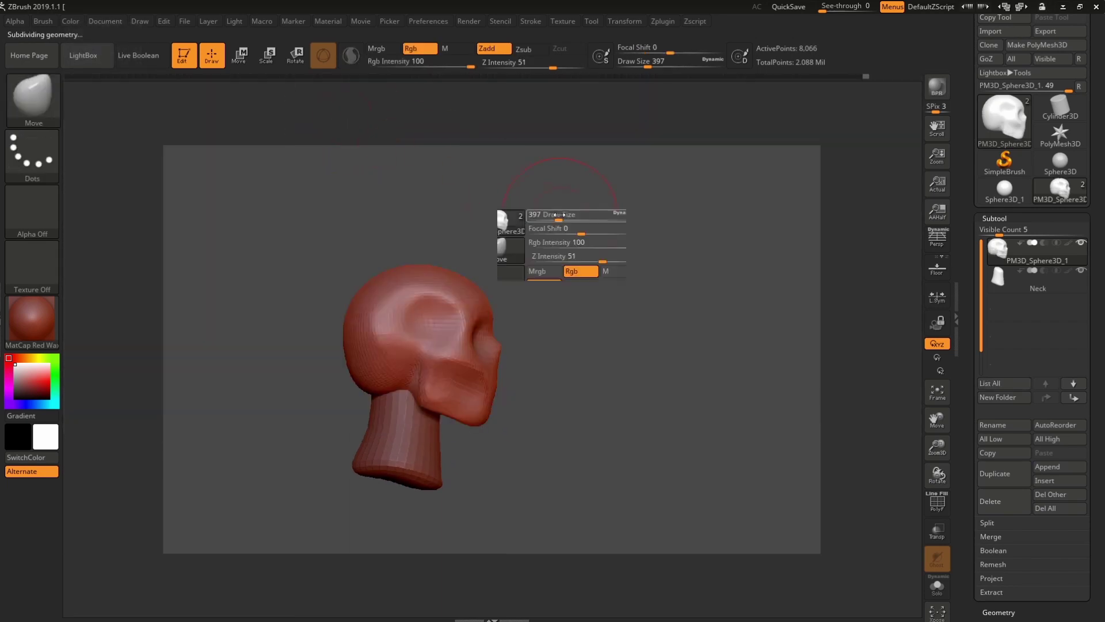
left_click_drag(360, 362, 348, 354)
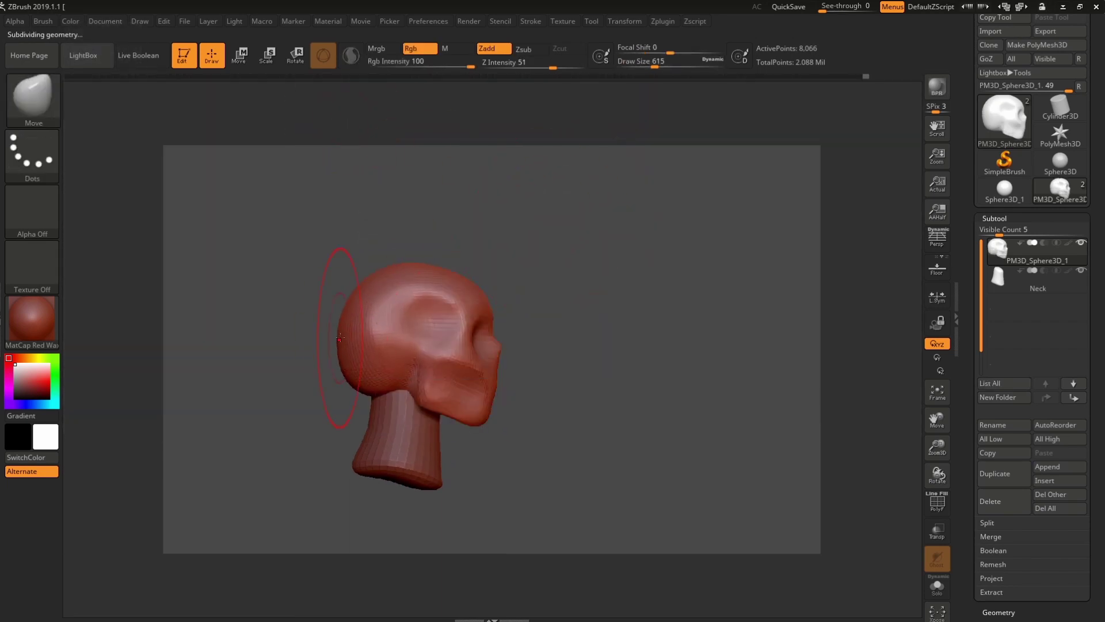
key("space")
left_click_drag(460, 249, 446, 249)
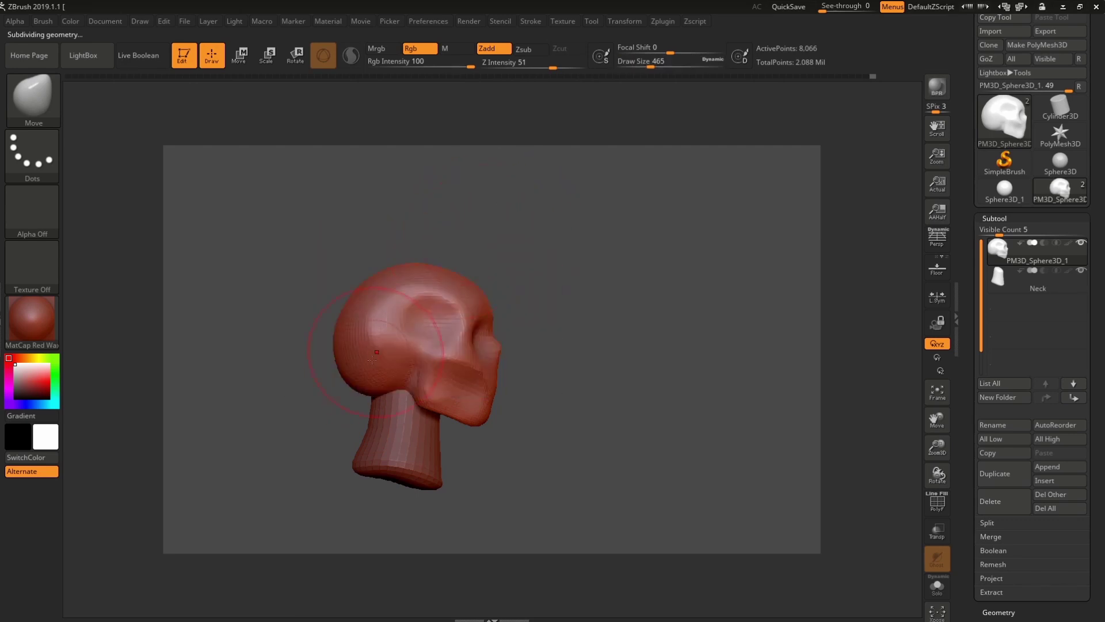
key("ctrl+z")
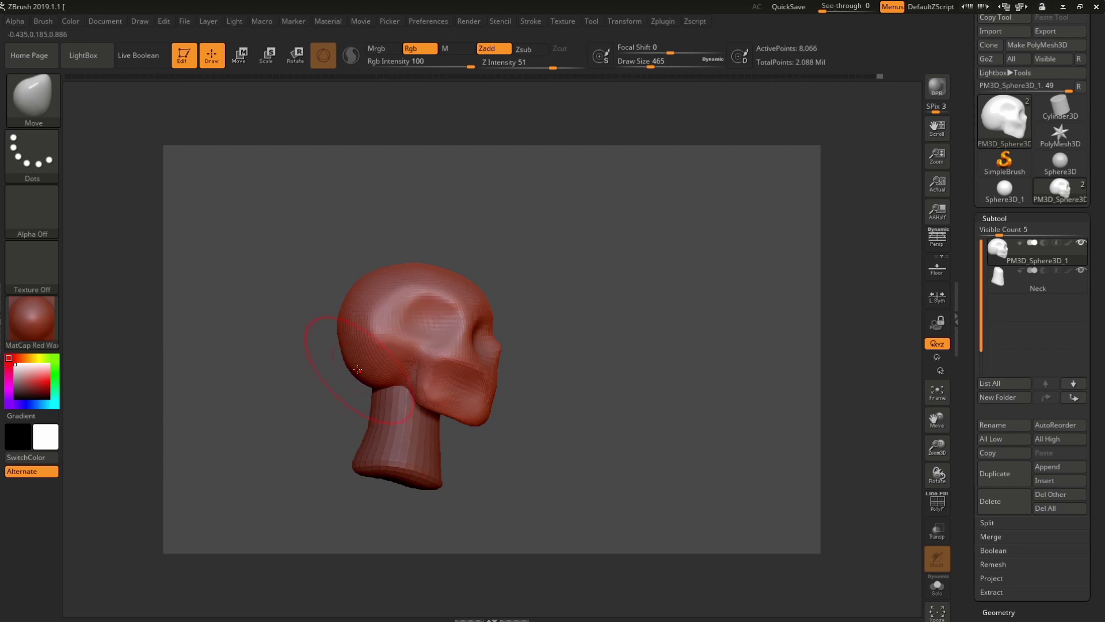
key("ctrl+z")
mouse_move(540, 241)
left_mouse_down()
mouse_move(555, 241)
mouse_move(553, 326)
mouse_move(571, 236)
mouse_move(535, 321)
left_mouse_up()
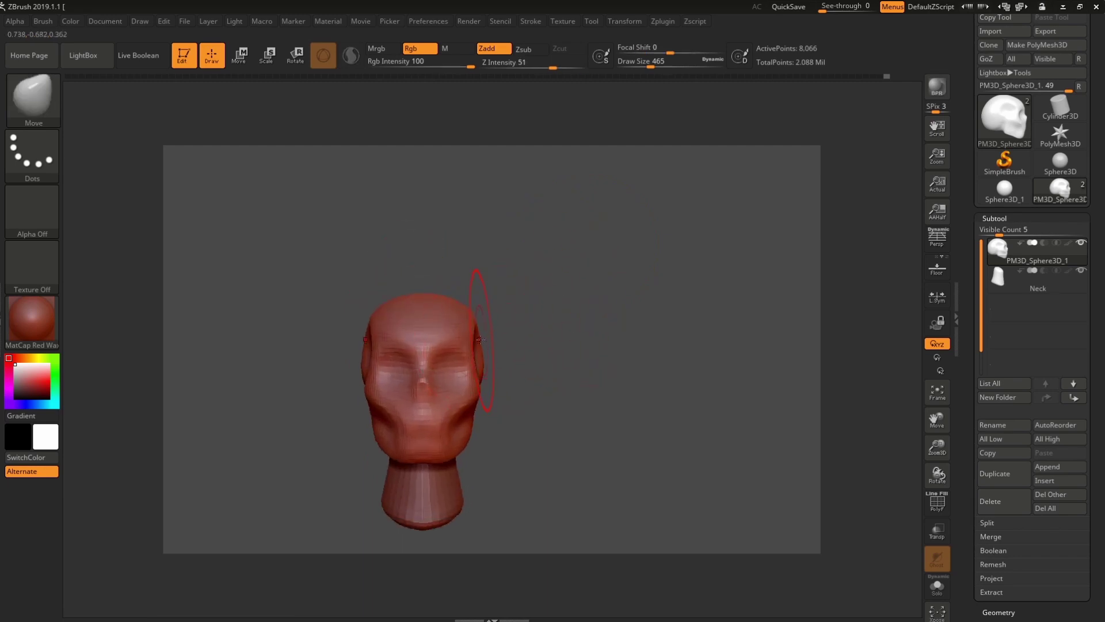
- Step the skull's subdivision up to its 2.080 million-point level
key("ctrl+d")
mouse_move(511, 377)
left_mouse_down()
mouse_move(582, 357)
mouse_move(578, 306)
left_mouse_up()
key("ctrl+d")
key("shift+d")
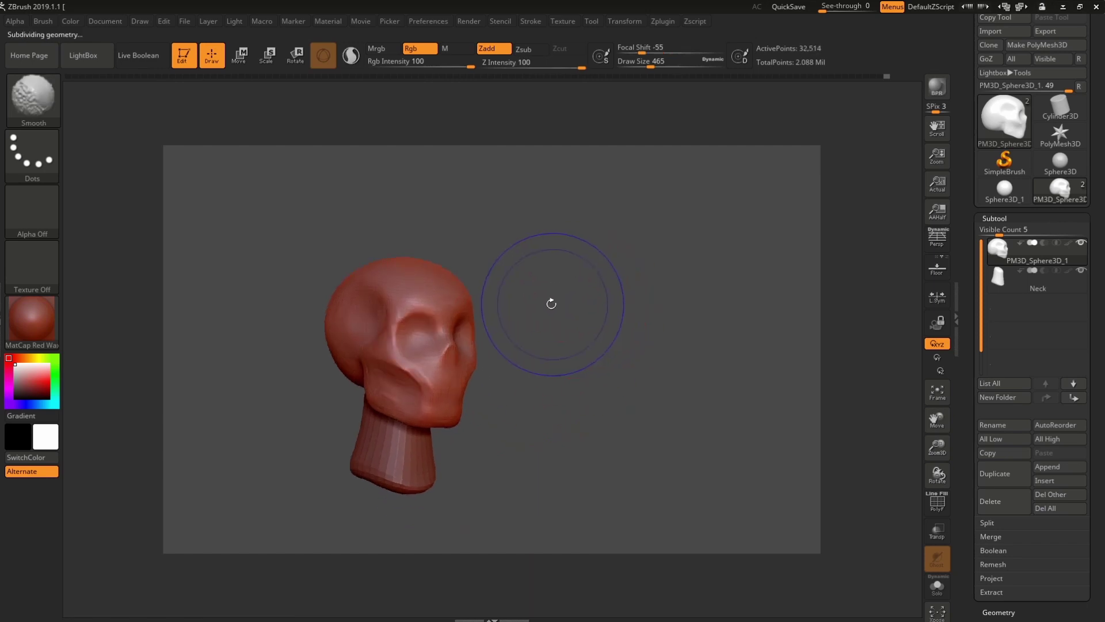
left_click_drag(316, 311, 333, 316)
key("ctrl+d")
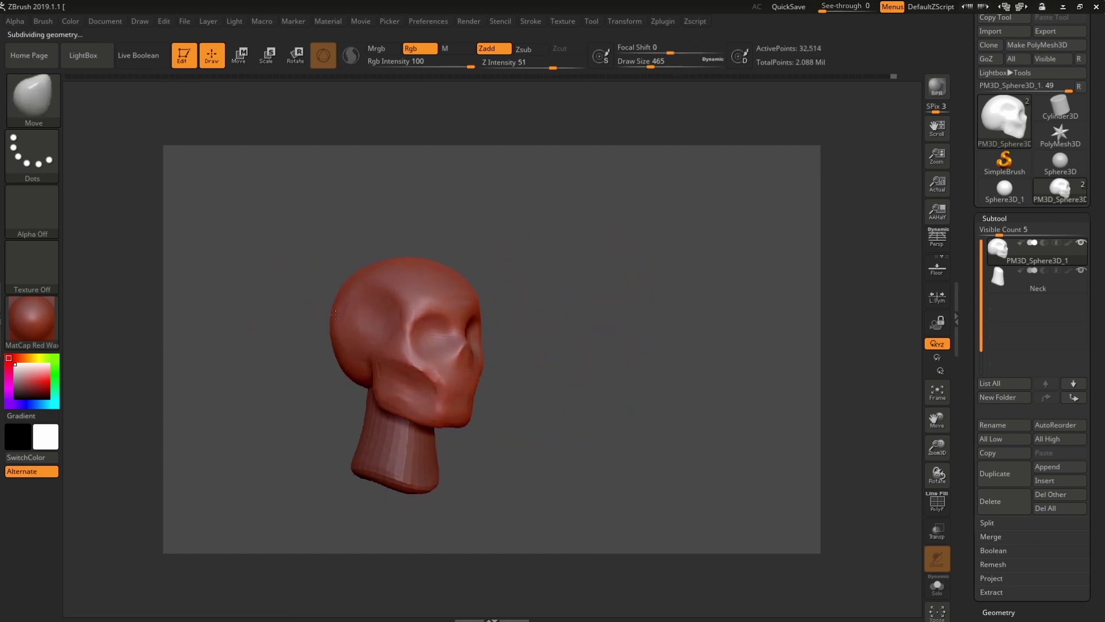
mouse_move(555, 306)
left_mouse_down()
mouse_move(543, 306)
mouse_move(696, 320)
mouse_move(634, 351)
mouse_move(676, 330)
left_mouse_up()
key("d")
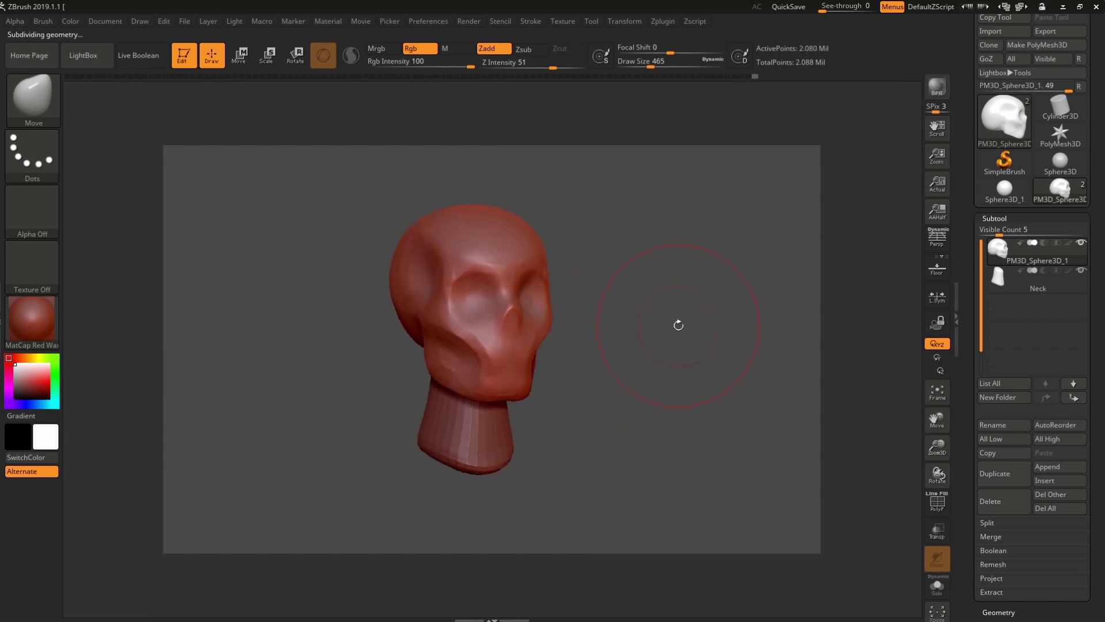
scroll(1064, 56, "up", 2)
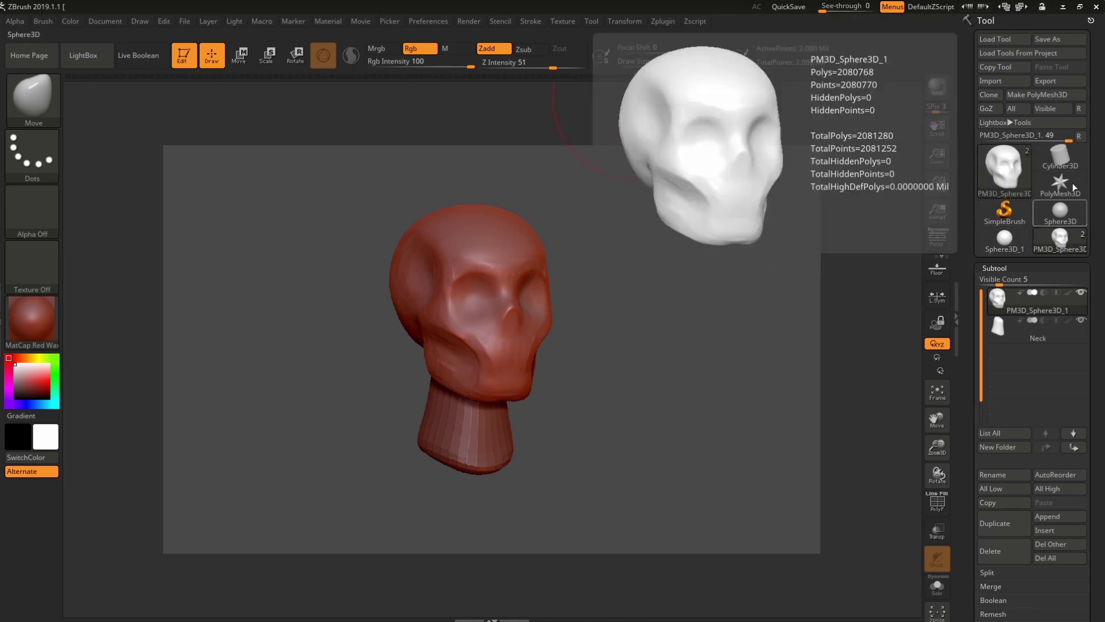
- Start a Document Save As under a new name, then dismiss it
left_click(106, 22)
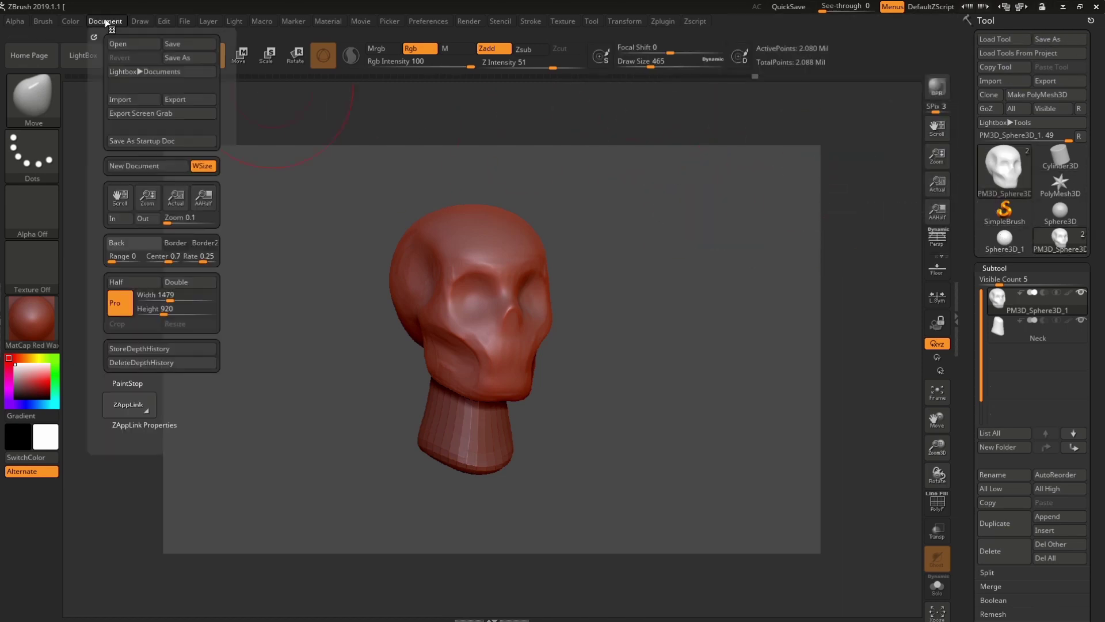
left_click(183, 58)
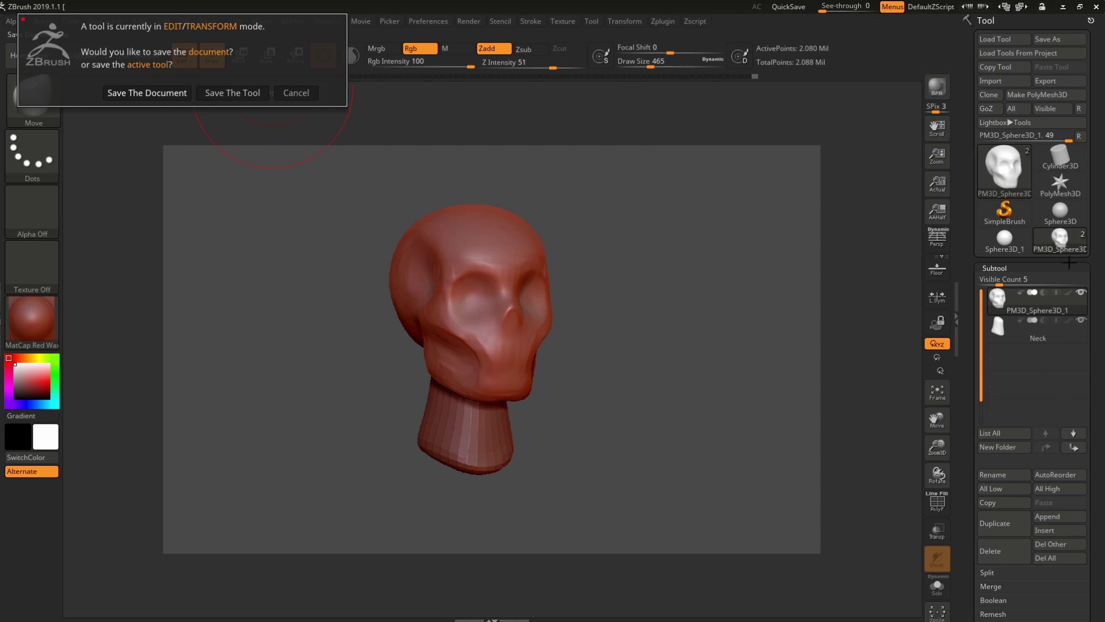
left_click(296, 93)
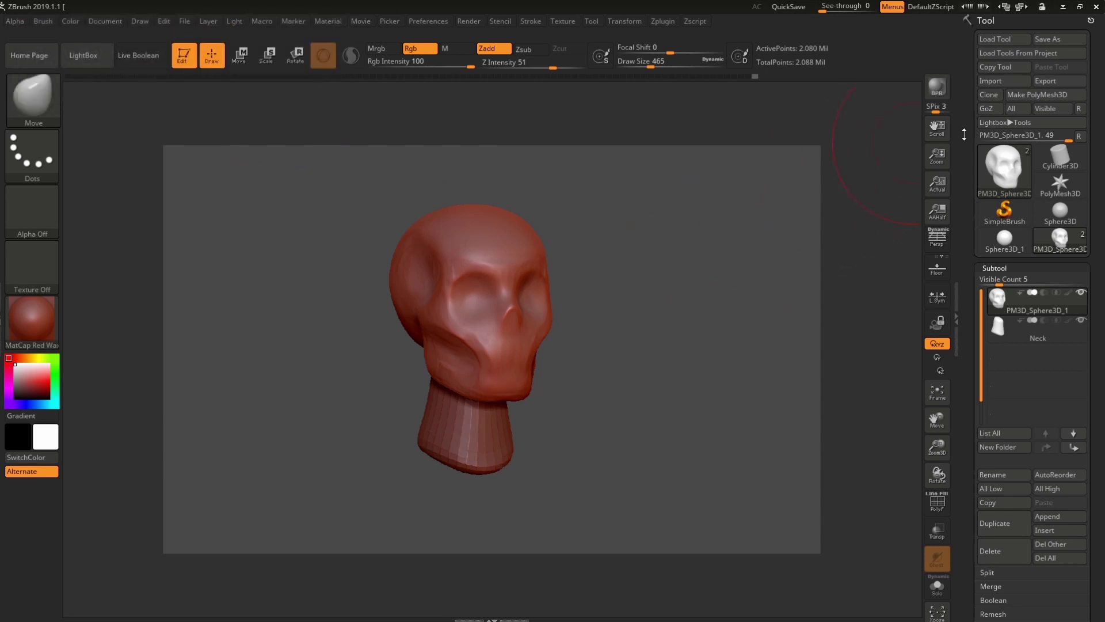
- Abandon a ZTool save to the Desktop and QuickSave the project instead
left_click(1048, 40)
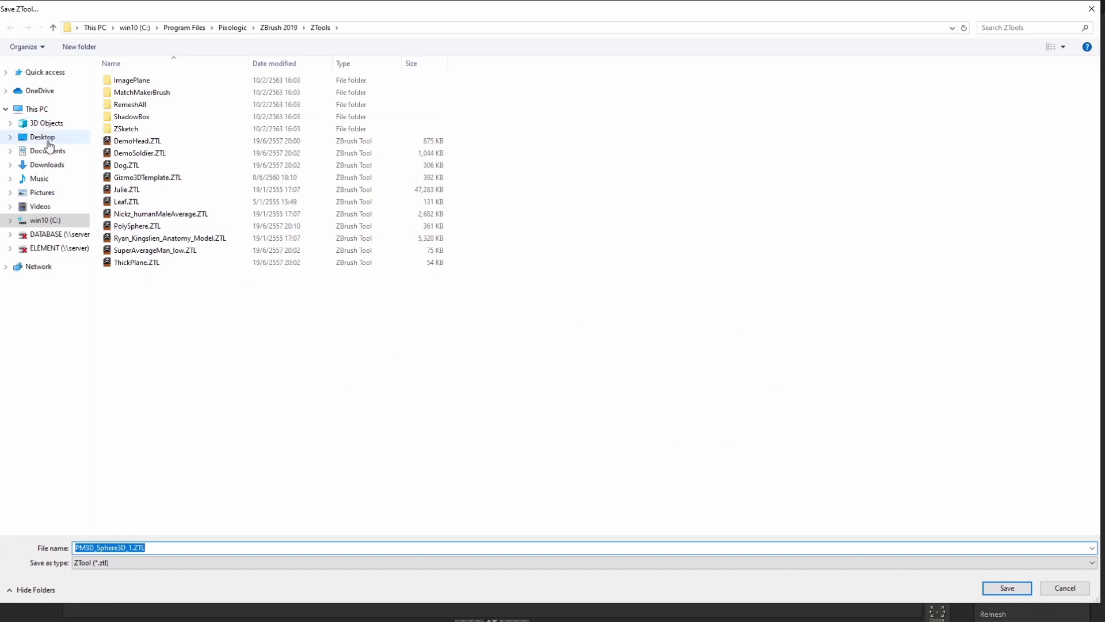
left_click(42, 137)
left_click(1064, 586)
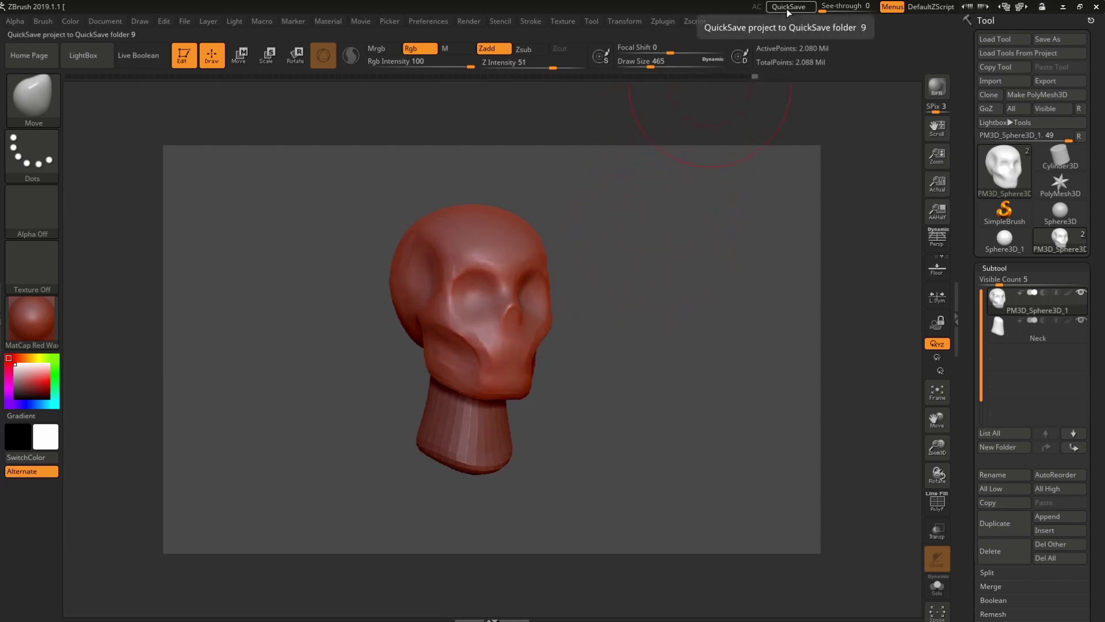
left_click(785, 8)
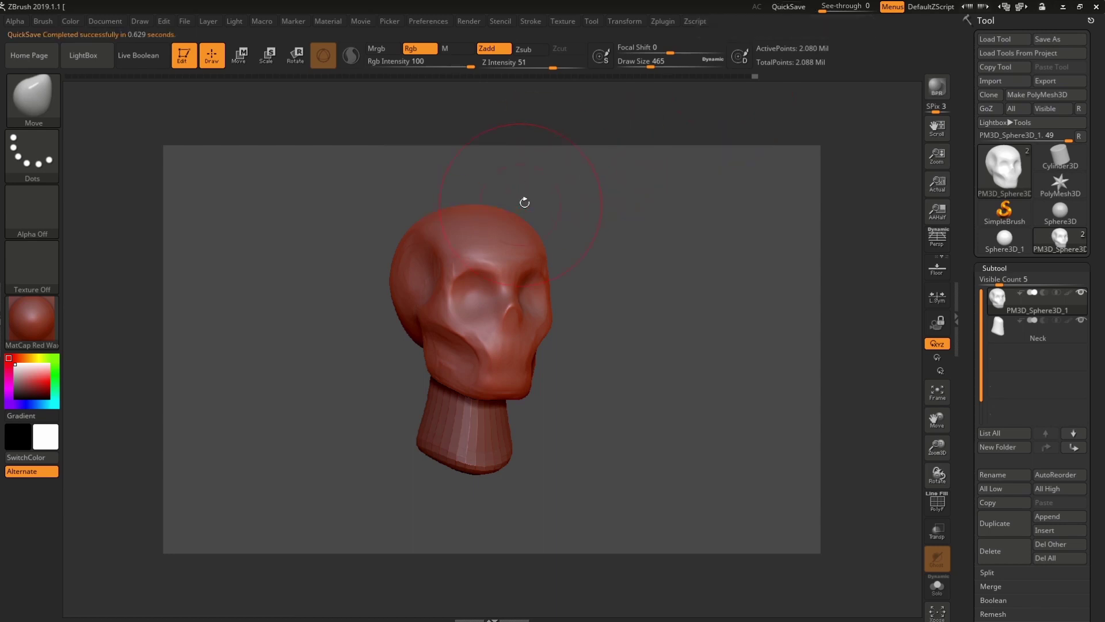
- Inspect the skull from front, side and three-quarter views, then open the LightBox project browser
mouse_move(700, 311)
left_mouse_down()
mouse_move(659, 331)
mouse_move(442, 357)
left_mouse_up()
key("shift")
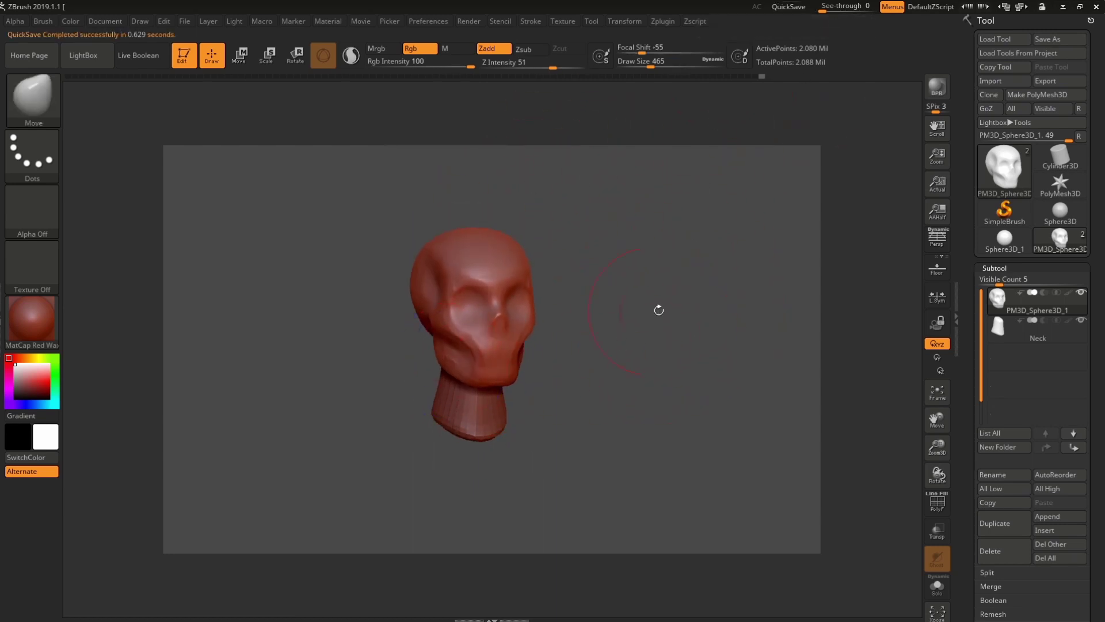
mouse_move(659, 308)
left_mouse_down()
mouse_move(565, 388)
mouse_move(227, 234)
left_mouse_up()
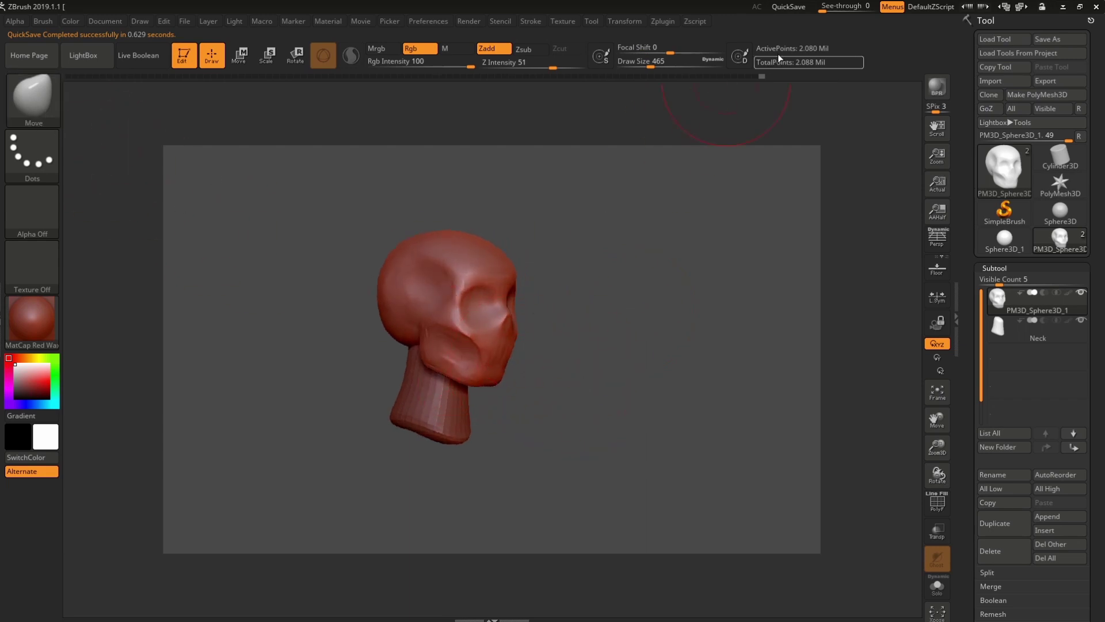
mouse_move(612, 254)
left_mouse_down()
mouse_move(609, 269)
mouse_move(701, 229)
left_mouse_up()
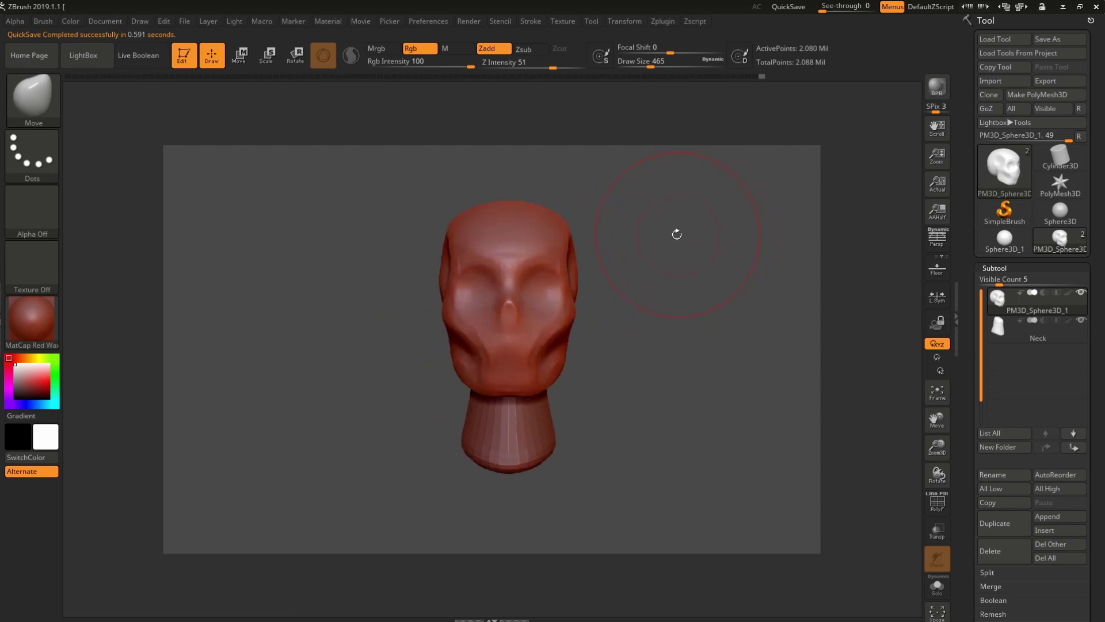
left_click_drag(654, 241, 481, 170)
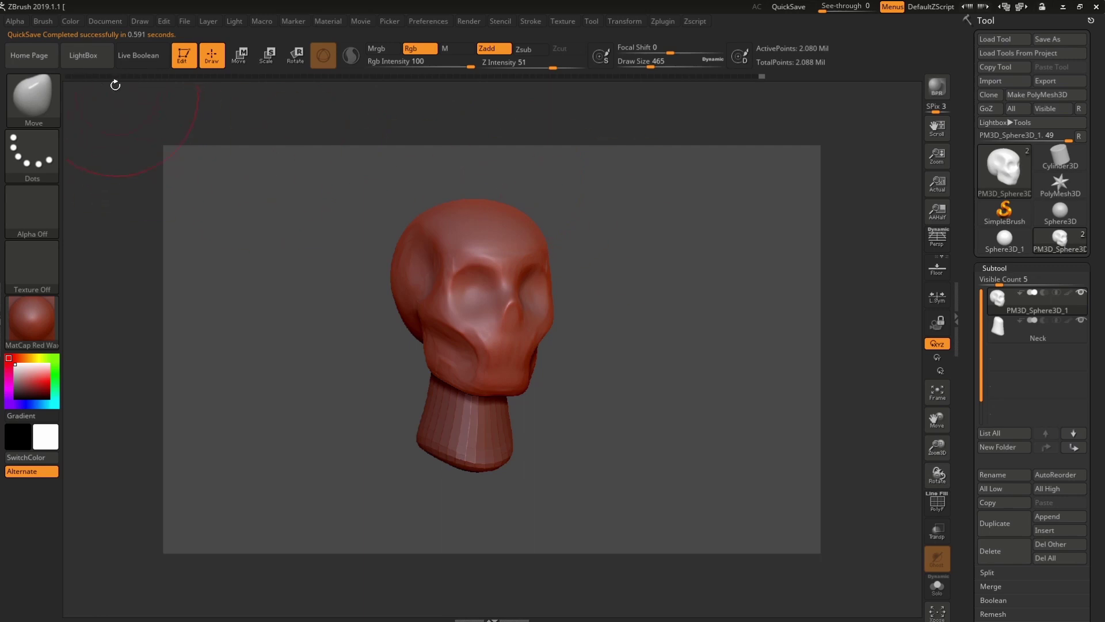
left_click(85, 57)
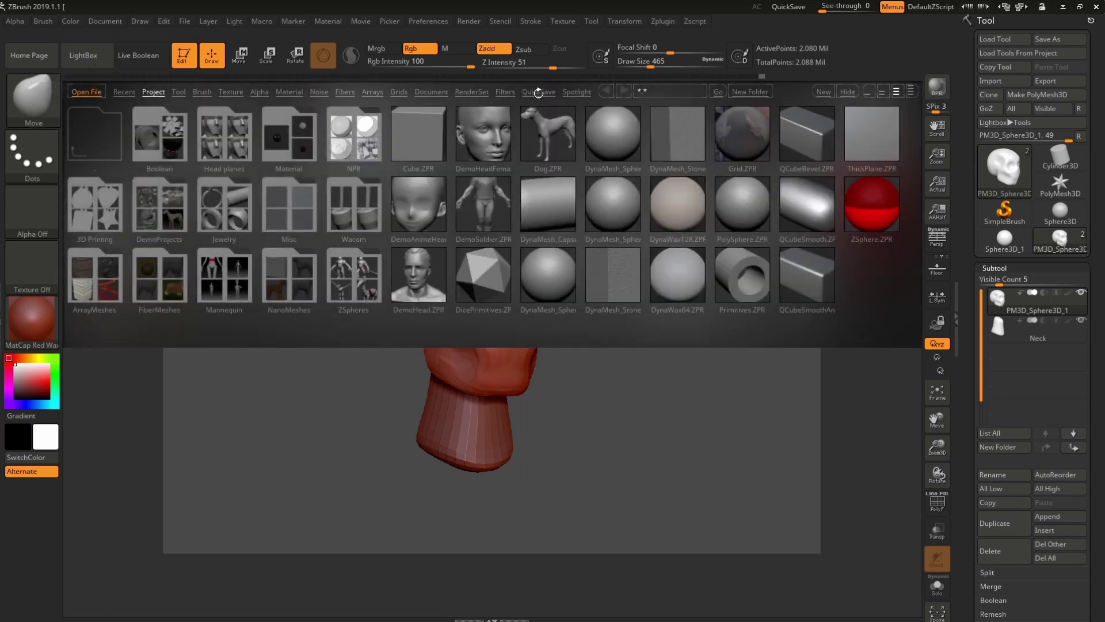
- Browse LightBox's QuickSave and Project file lists, then close LightBox
left_click(538, 93)
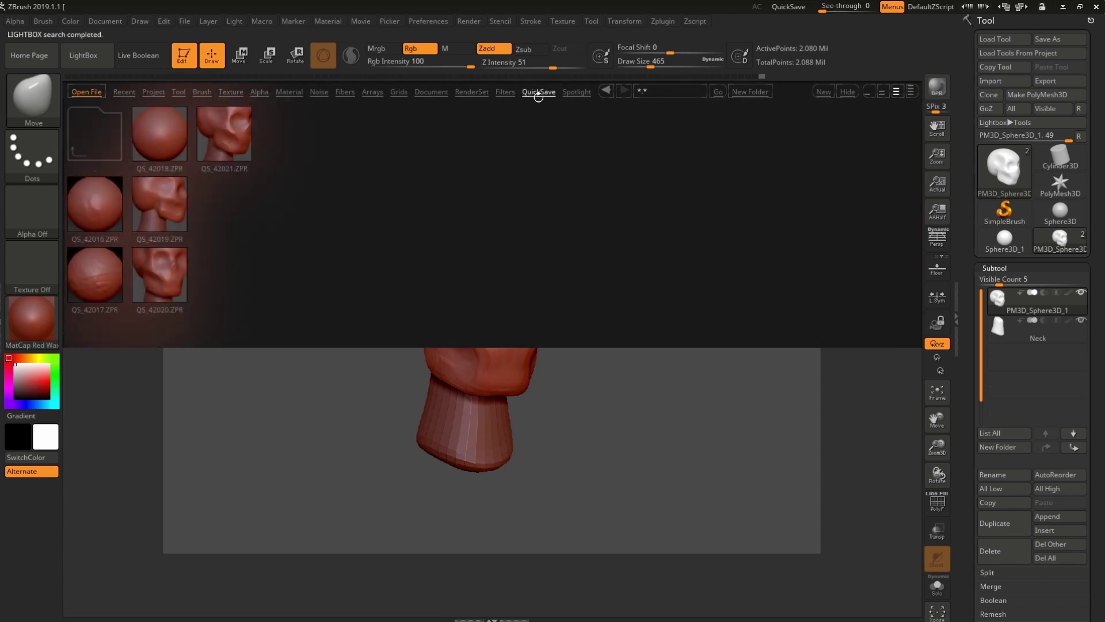
left_click(153, 93)
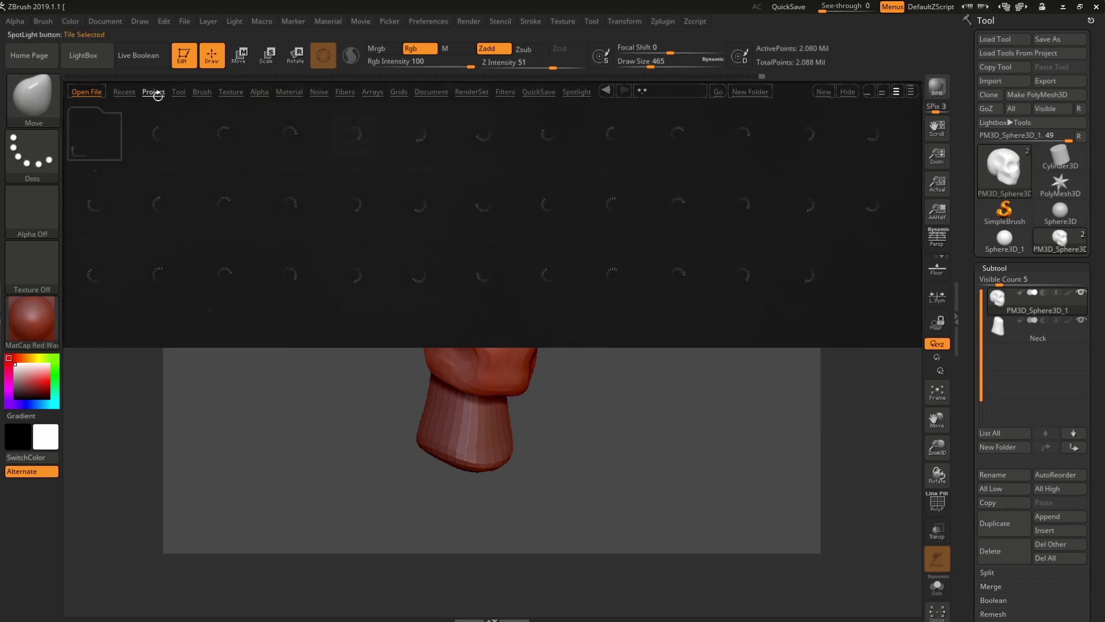
left_click(124, 92)
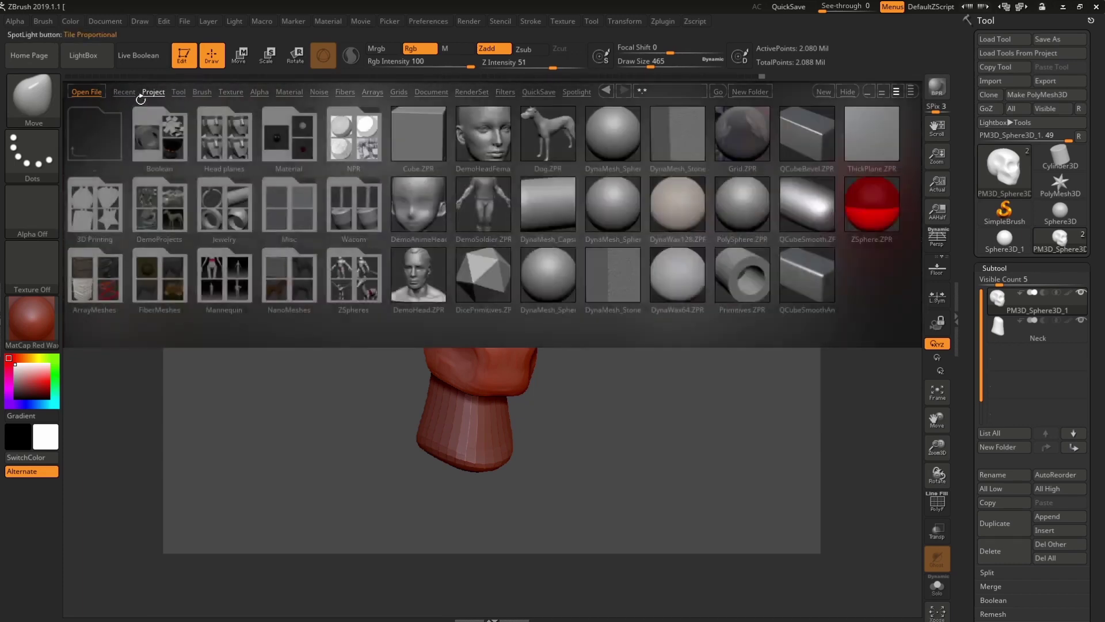
left_click(536, 93)
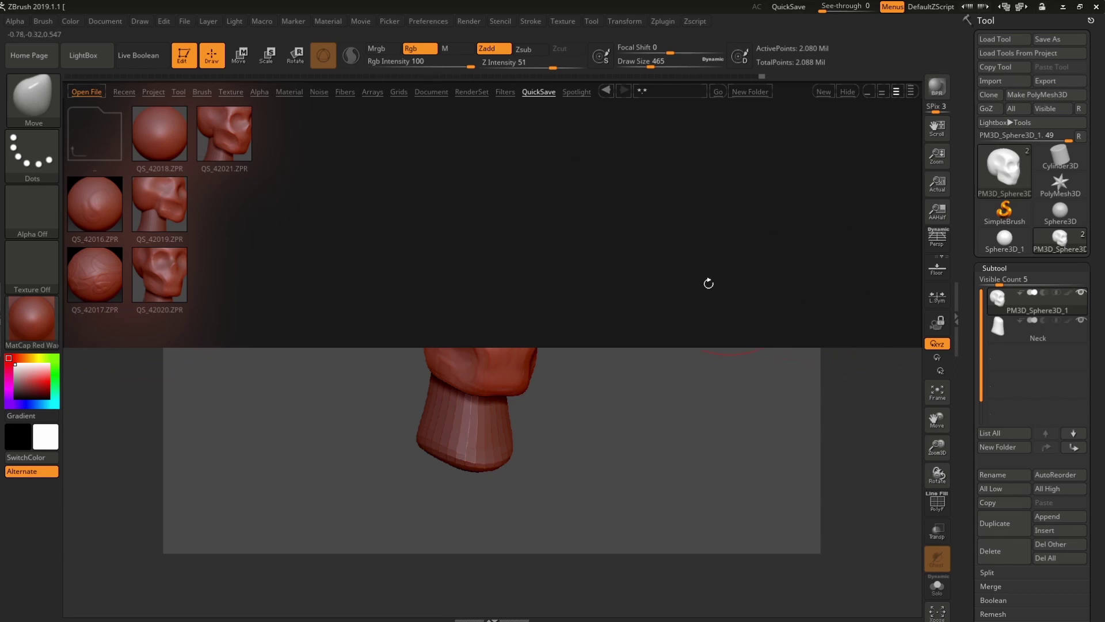
left_click(848, 92)
- Delete all stored QuickSave files from Preferences > QuickSave, confirming with YES
left_click(430, 21)
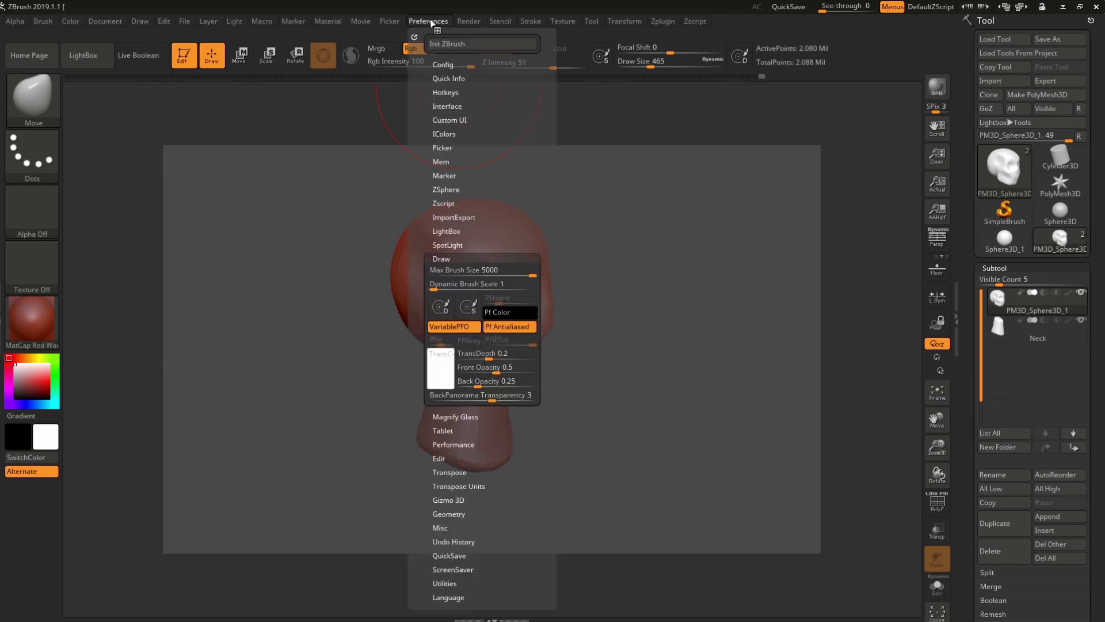
left_click(444, 258)
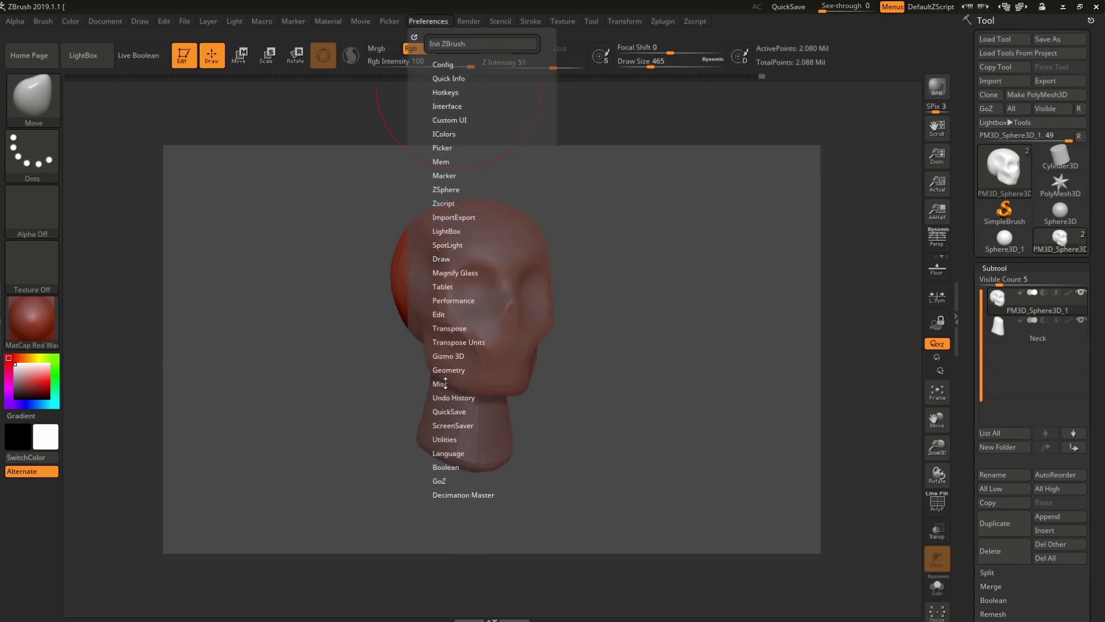
left_click(451, 413)
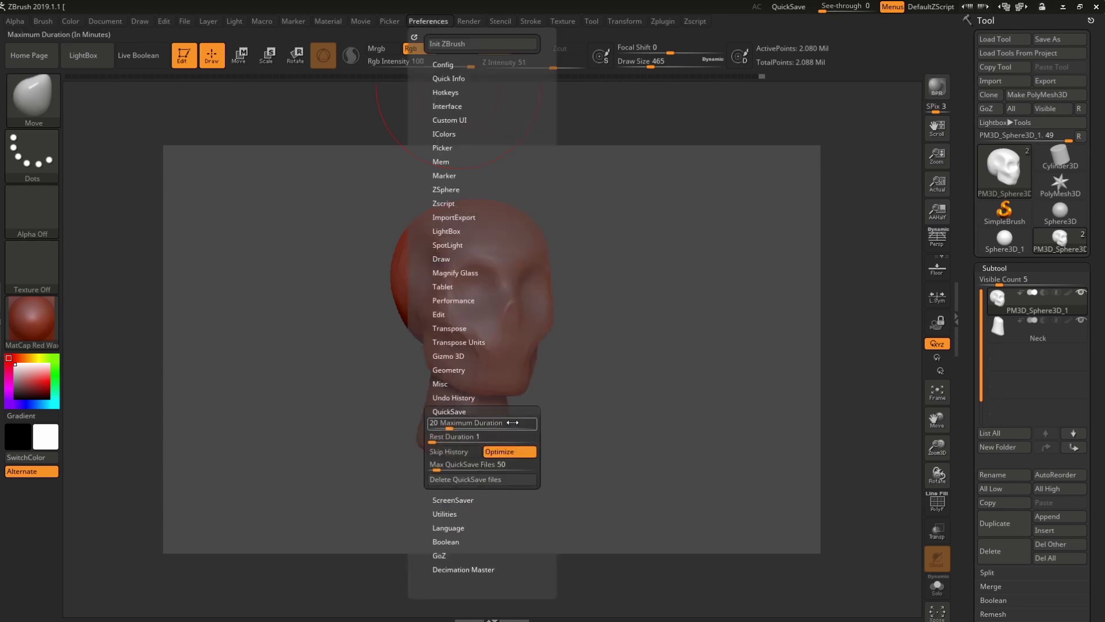
left_click(474, 481)
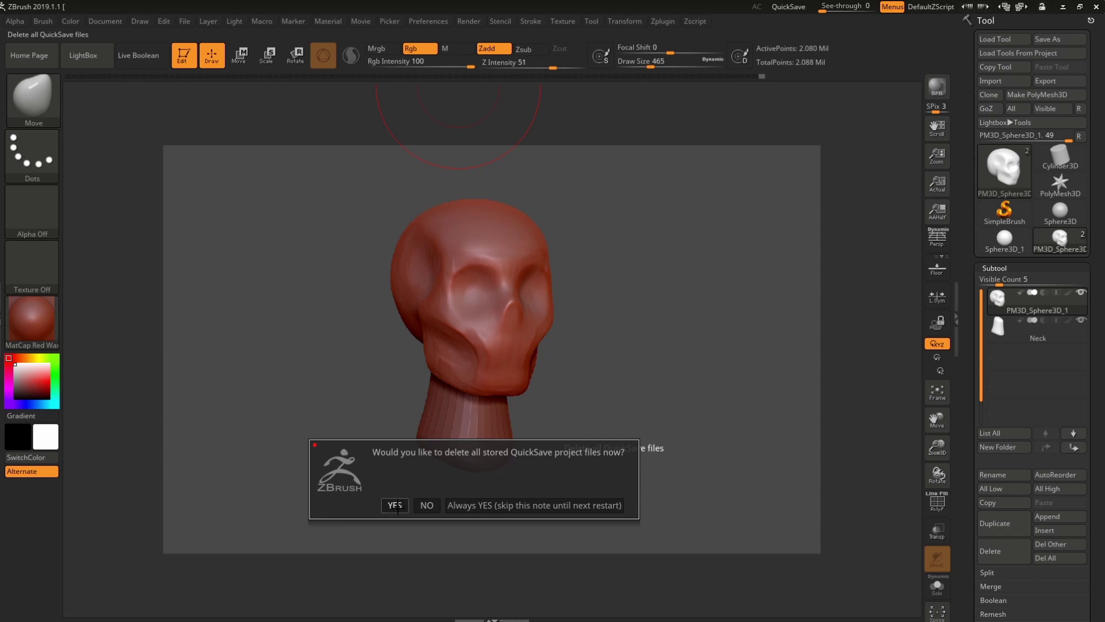
left_click(395, 505)
- Turn the skull toward the viewer and confirm LightBox's QuickSave list is empty
left_click_drag(397, 454, 316, 151)
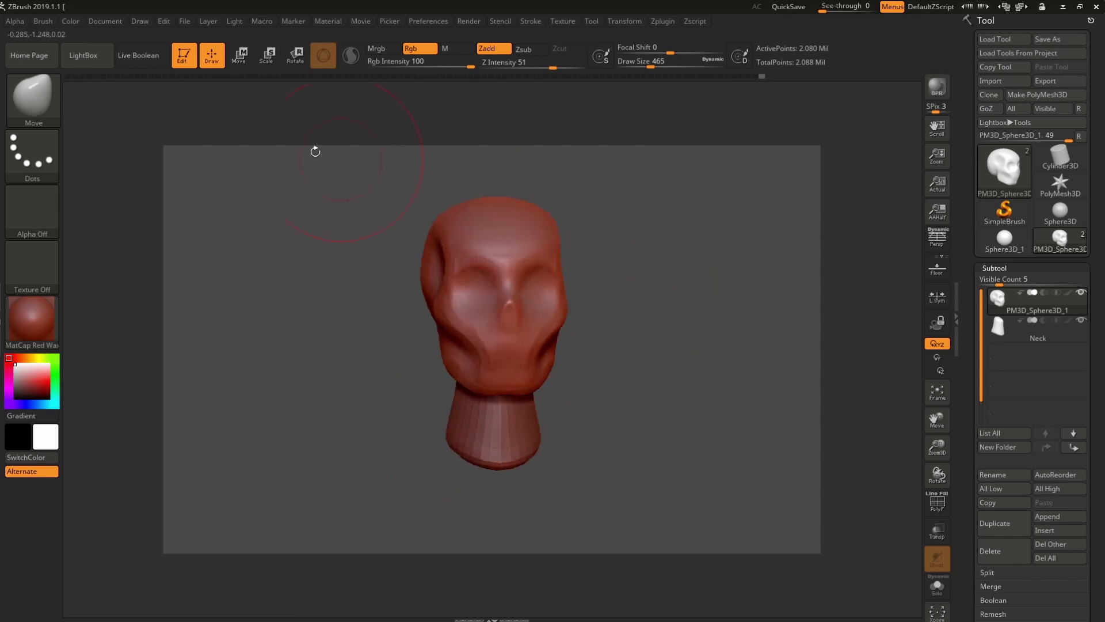
left_click(86, 55)
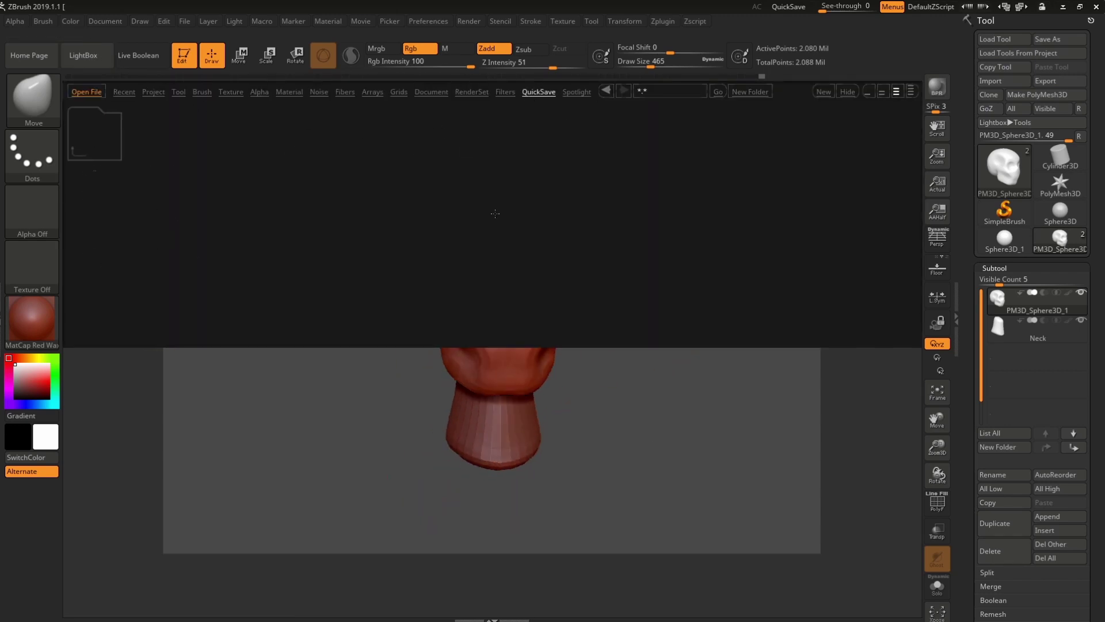
left_click(841, 91)
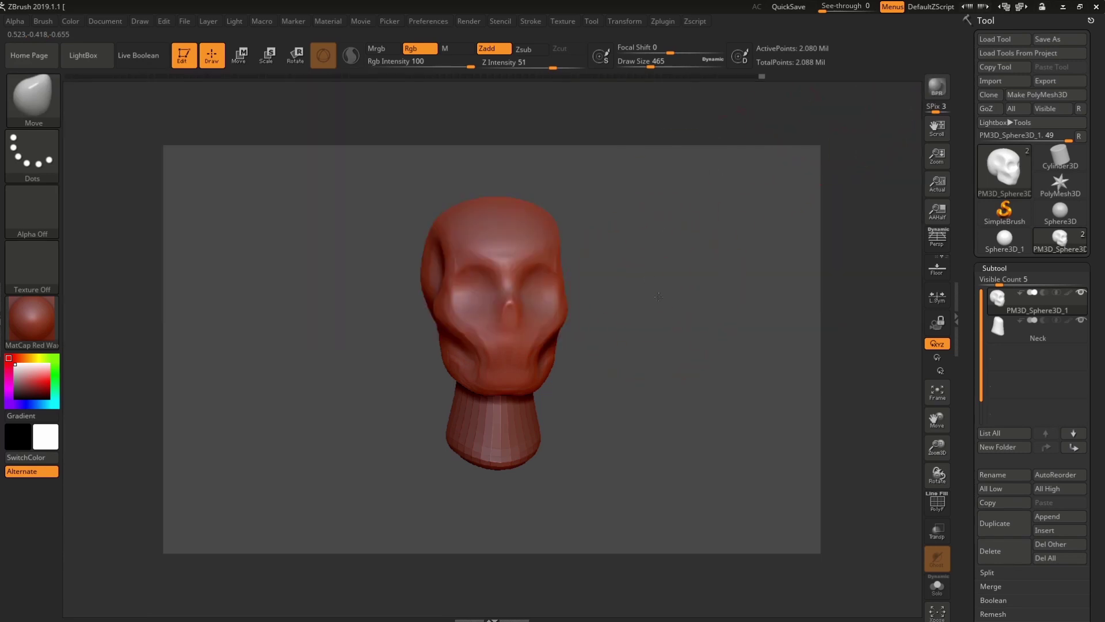
left_click_drag(658, 296, 440, 342)
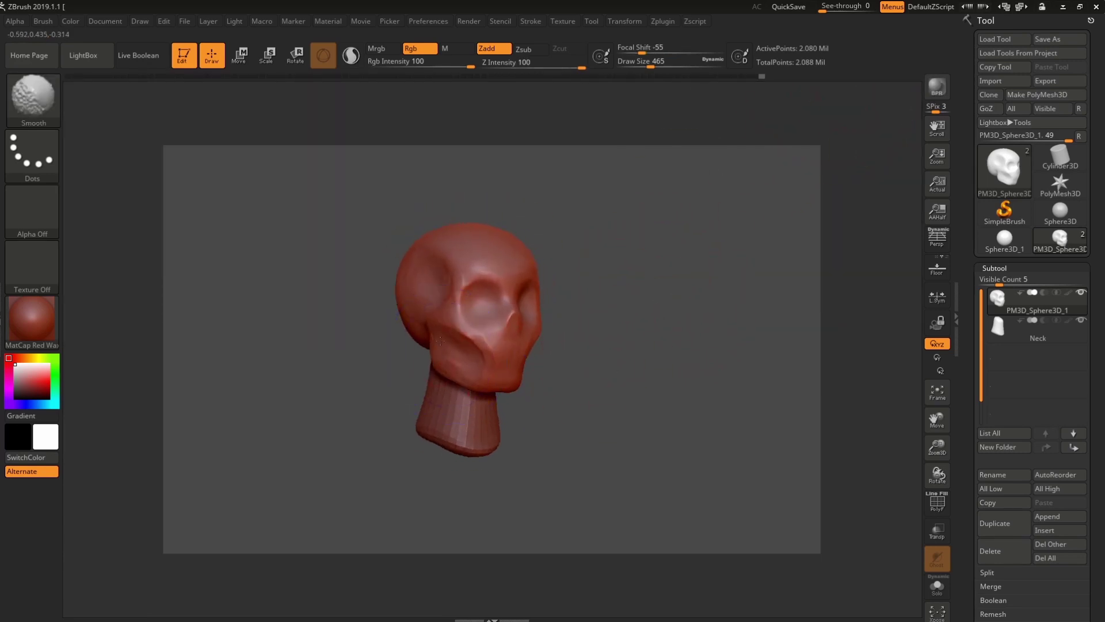
left_click_drag(649, 356, 510, 359, "shift")
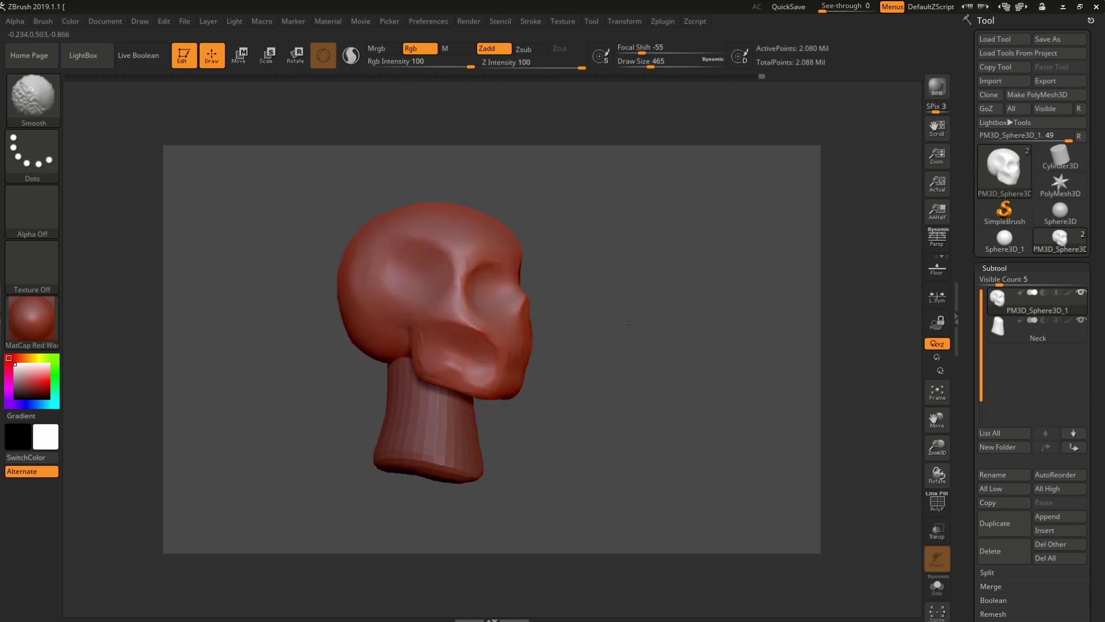
left_click_drag(617, 318, 431, 350)
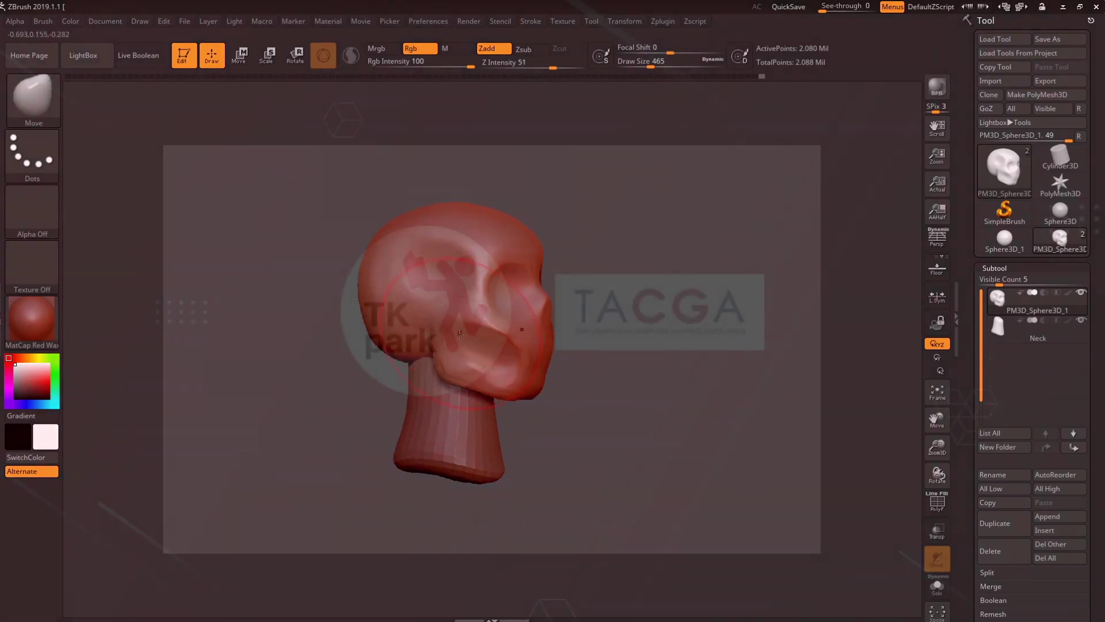
left_click_drag(654, 341, 477, 367)
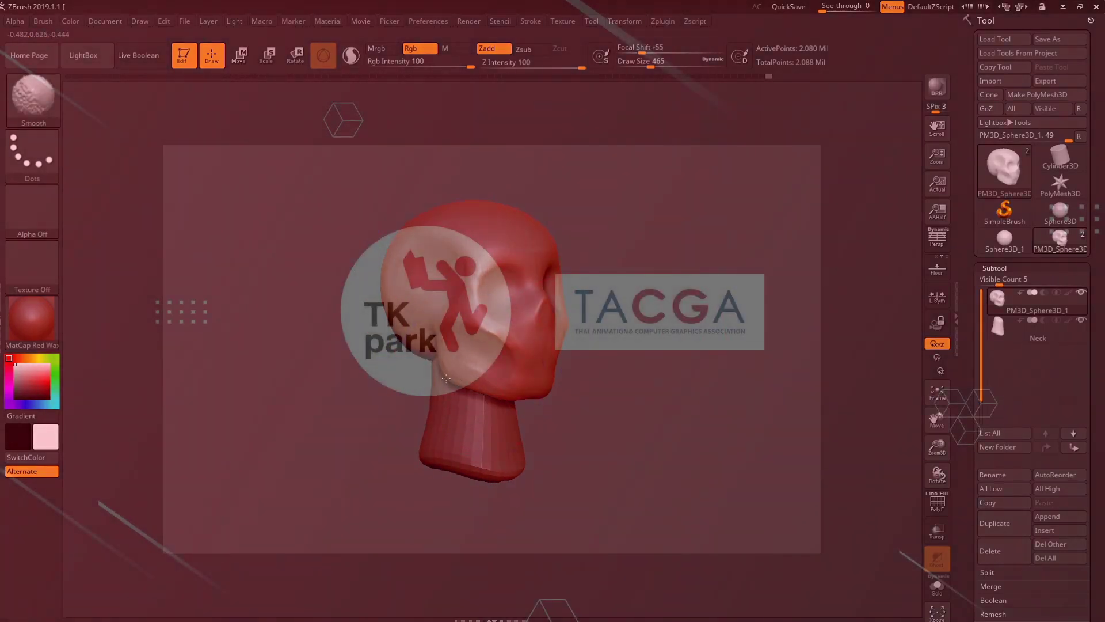
mouse_move(632, 360)
left_mouse_down("shift")
mouse_move(650, 352)
mouse_move(630, 356)
left_mouse_up("shift")
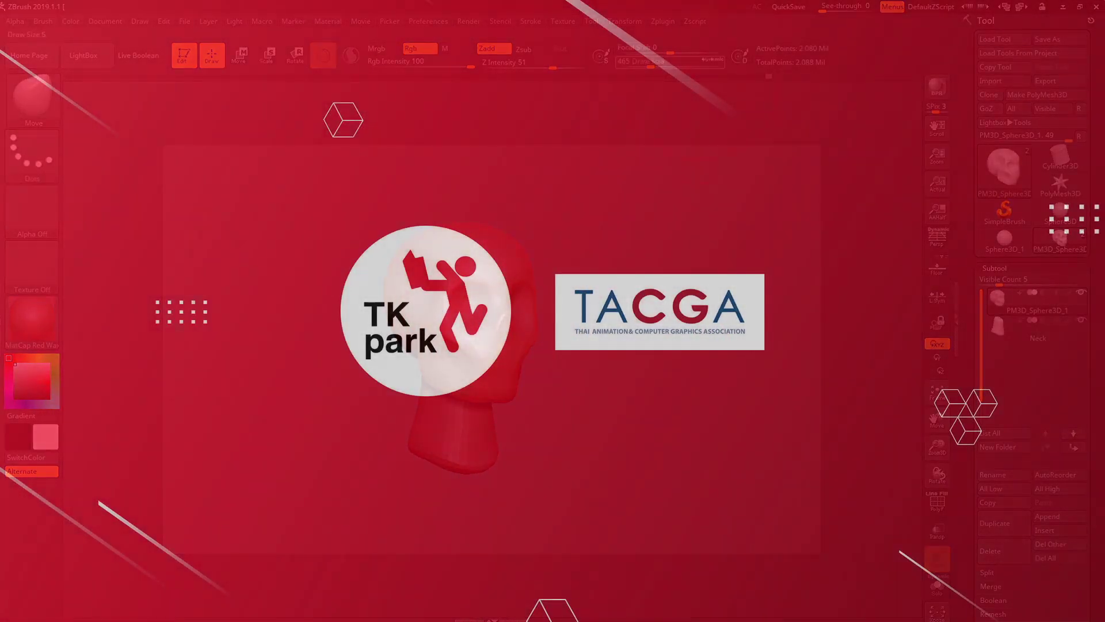